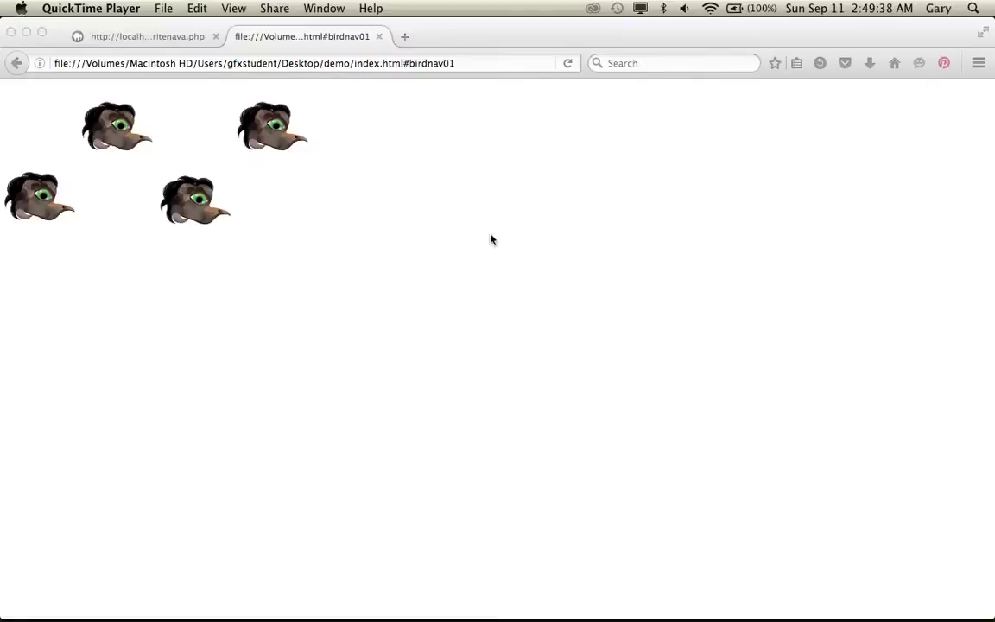
Test the birdnav03, birdnav02 and birdnav01 bird-head buttons on the demo page, closing each pop-up they open.
left_click(316, 195)
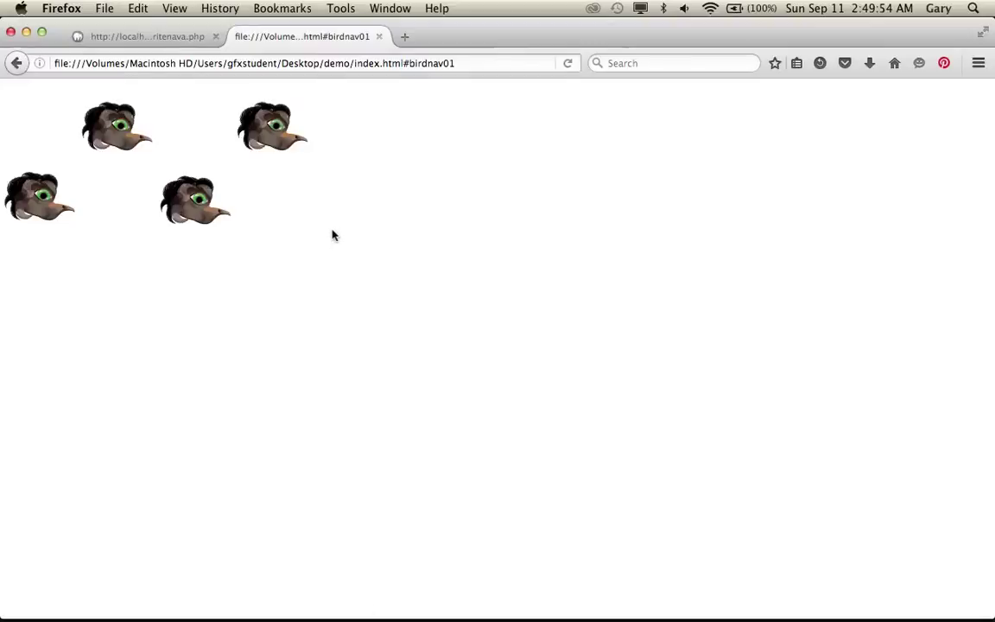
left_click(276, 131)
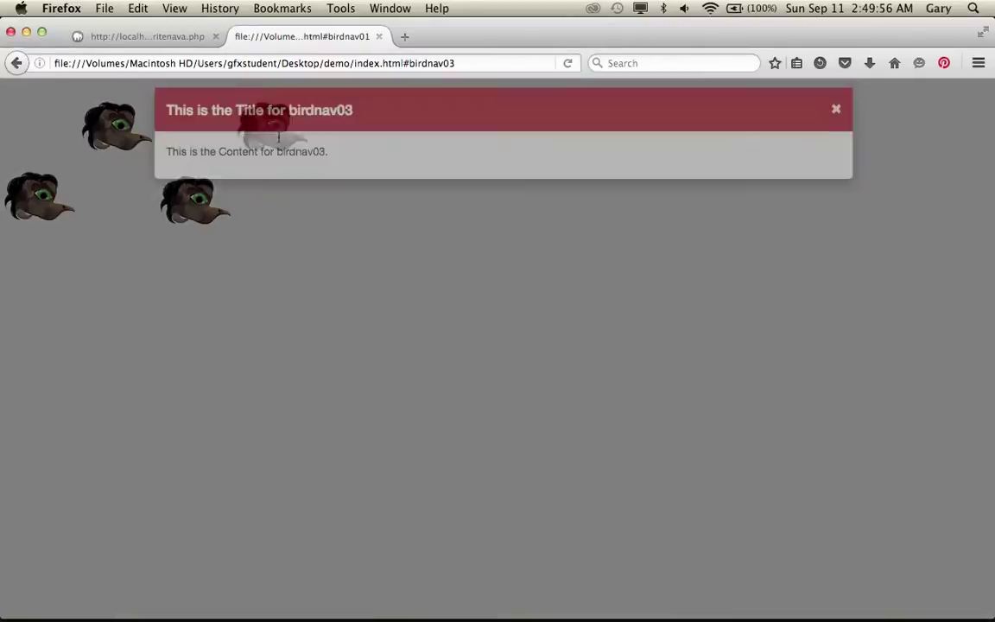
left_click(308, 257)
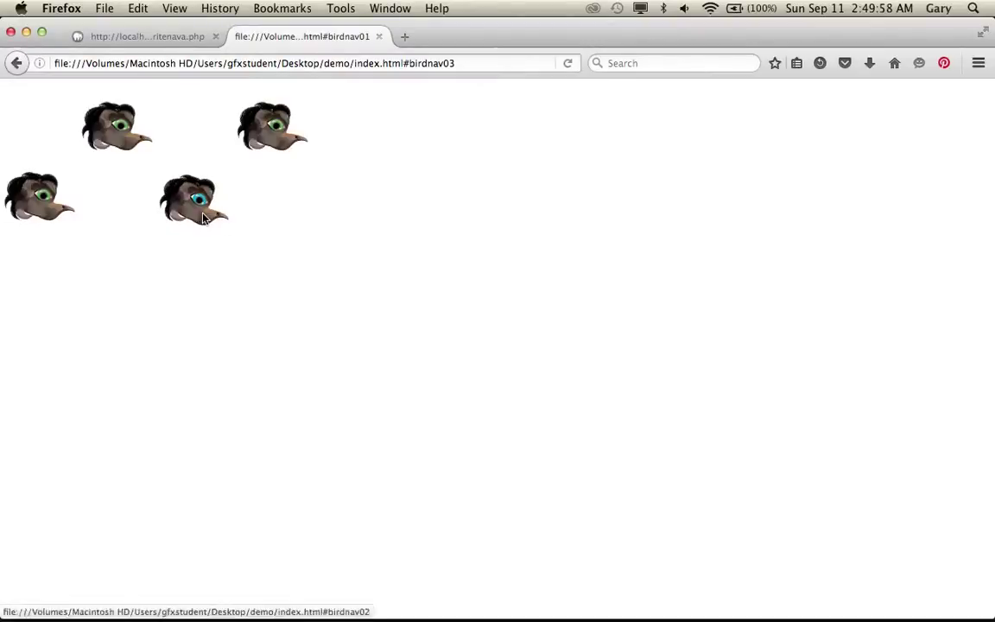
left_click(203, 218)
left_click(247, 291)
left_click(136, 147)
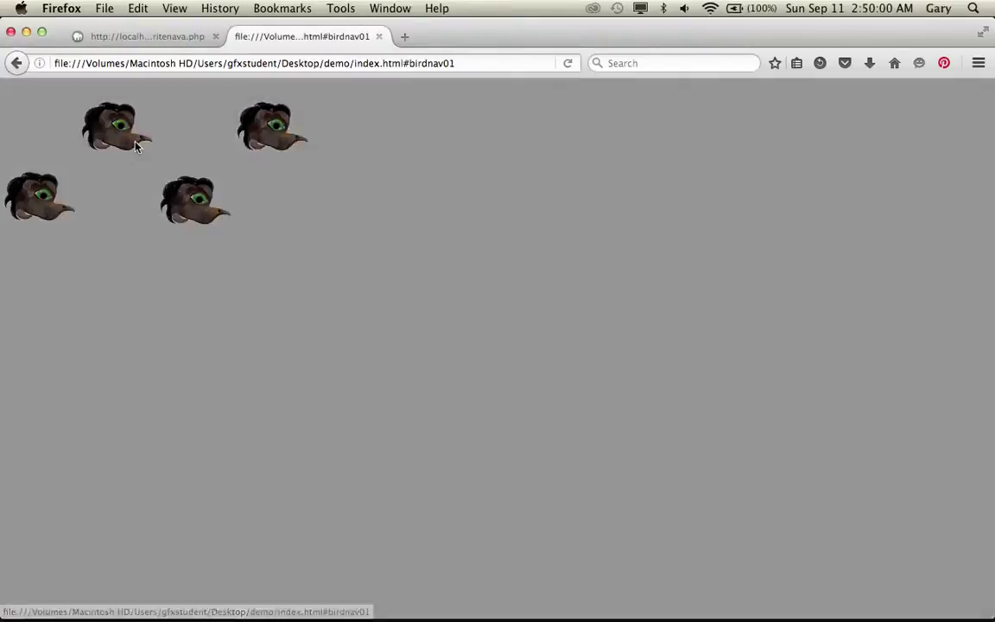
left_click(384, 316)
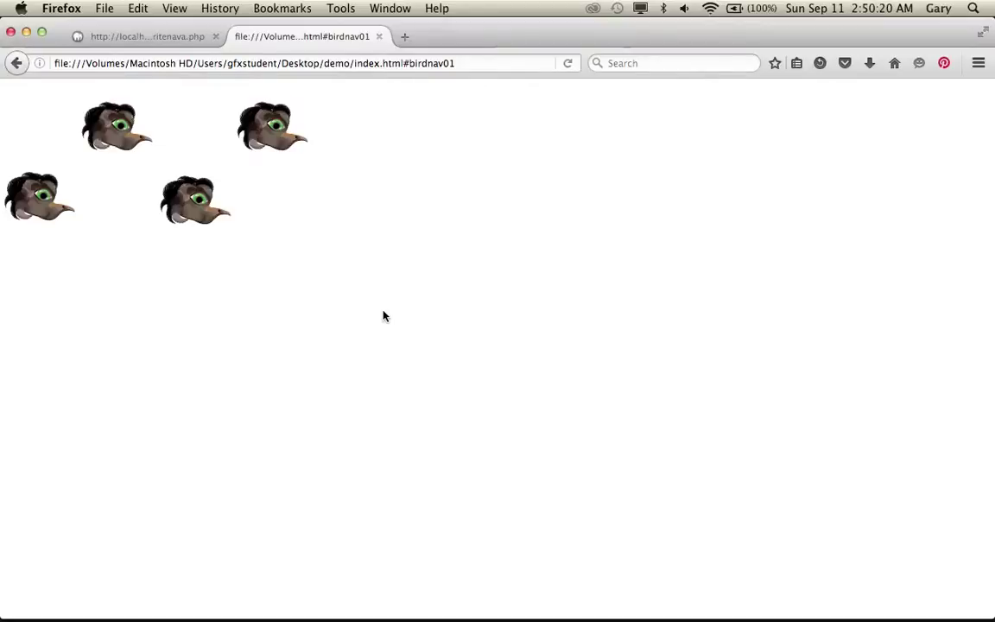
Visit mooseloose.com in a separate tab, view the Your Sites skull's pop-up, and close the site.
left_click(404, 37)
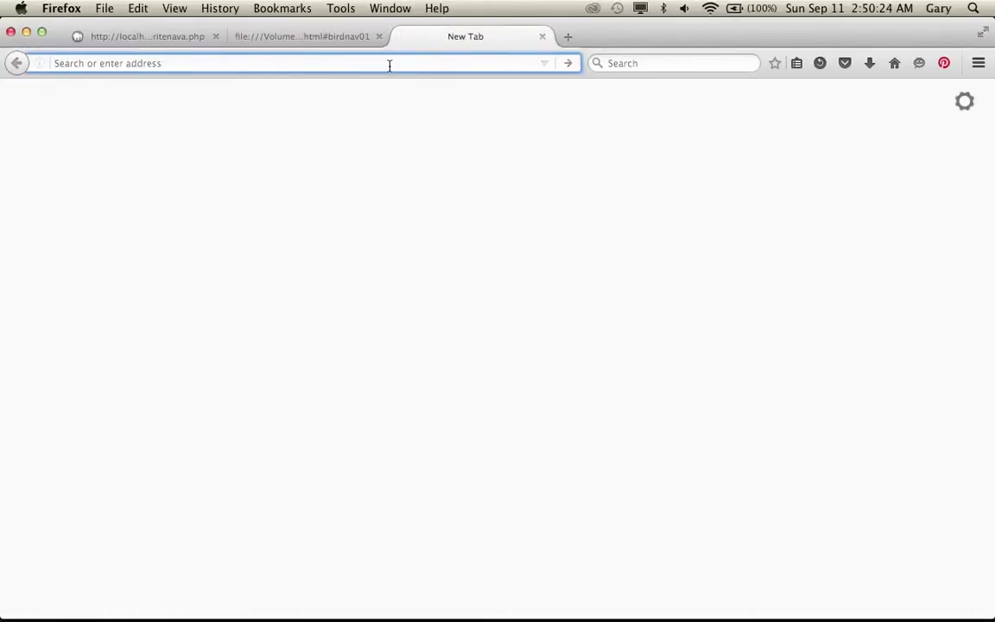
type("mooseloose.com/")
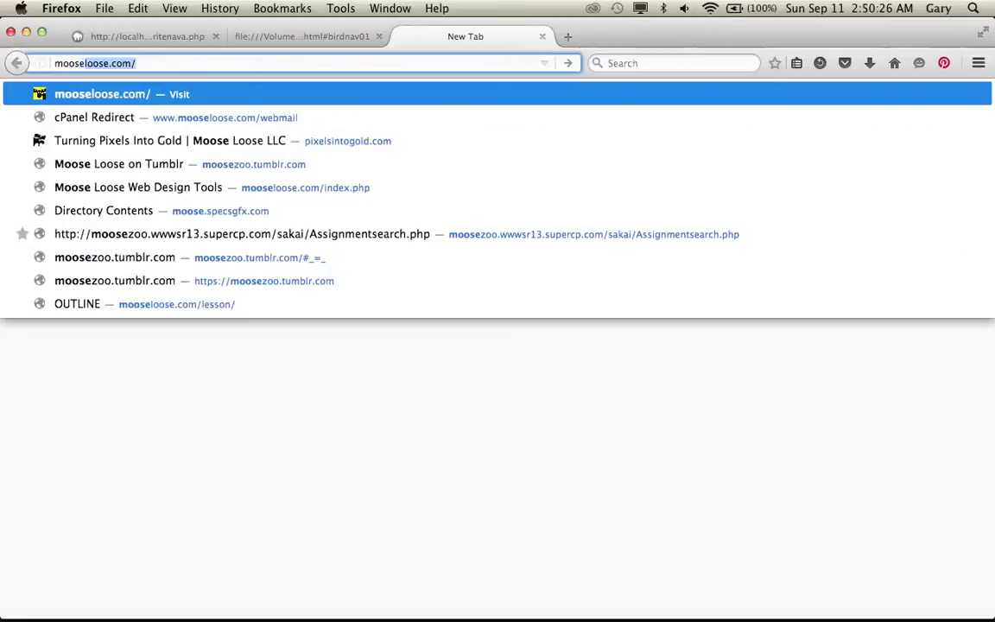
key("Return")
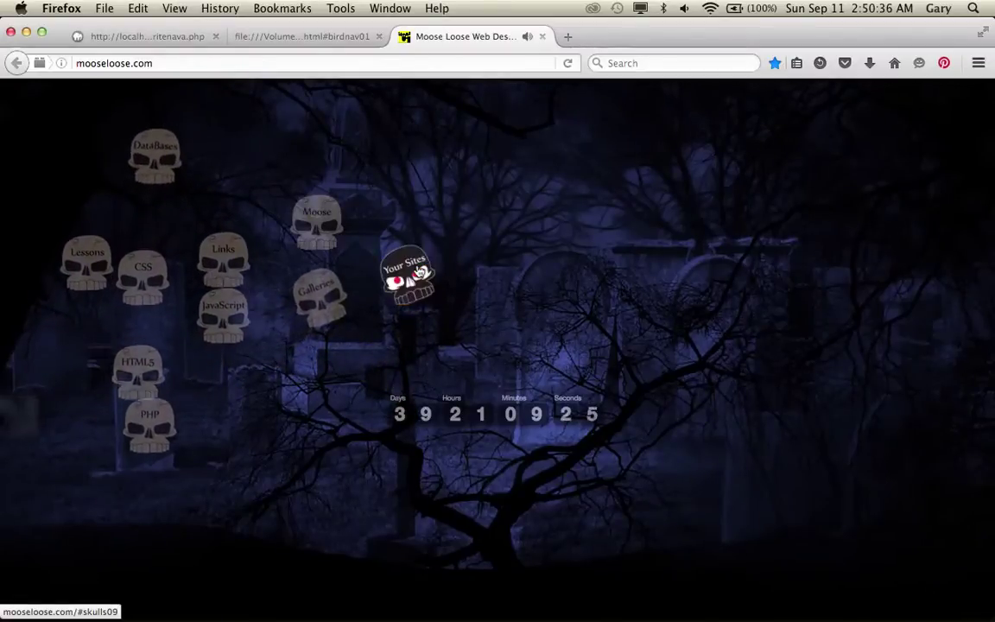
left_click(417, 273)
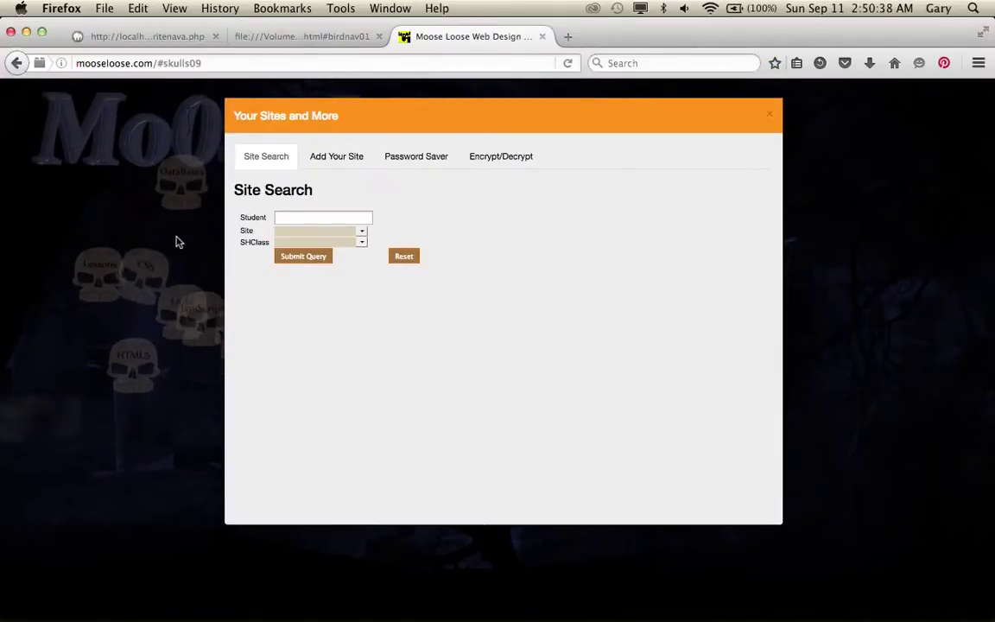
left_click(178, 240)
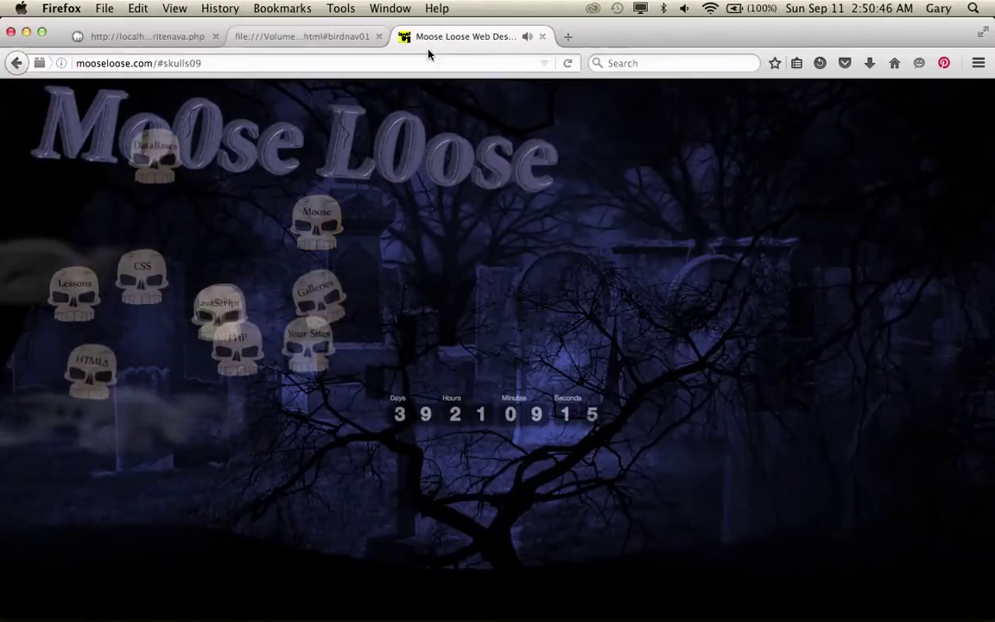
key("super+w")
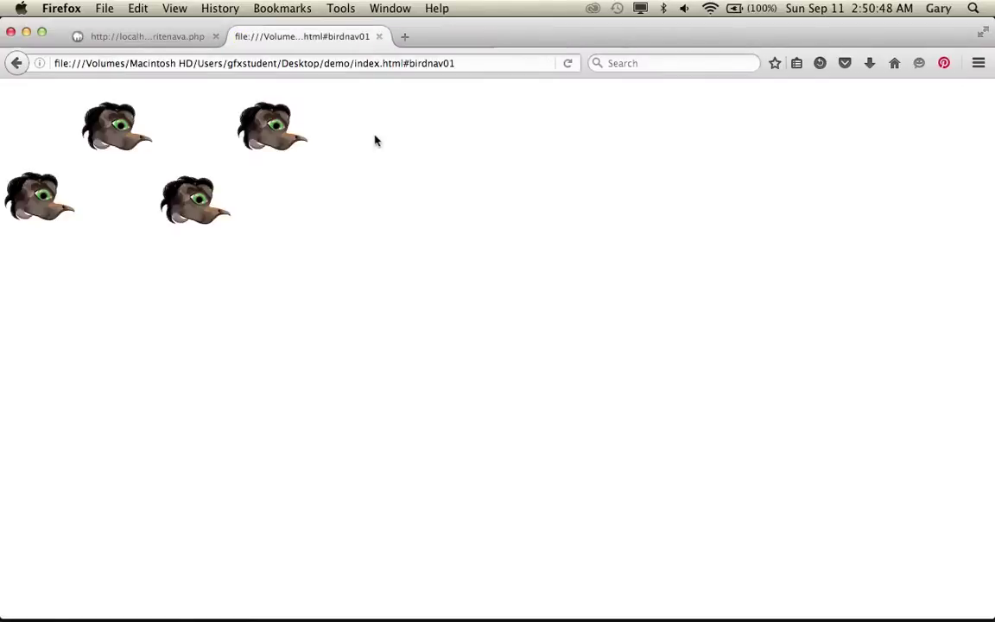
Look at the Sprite Animation and Sprite Nav generator pages on localhost, and view the nav.png sprite sheet on its own.
left_click(166, 37)
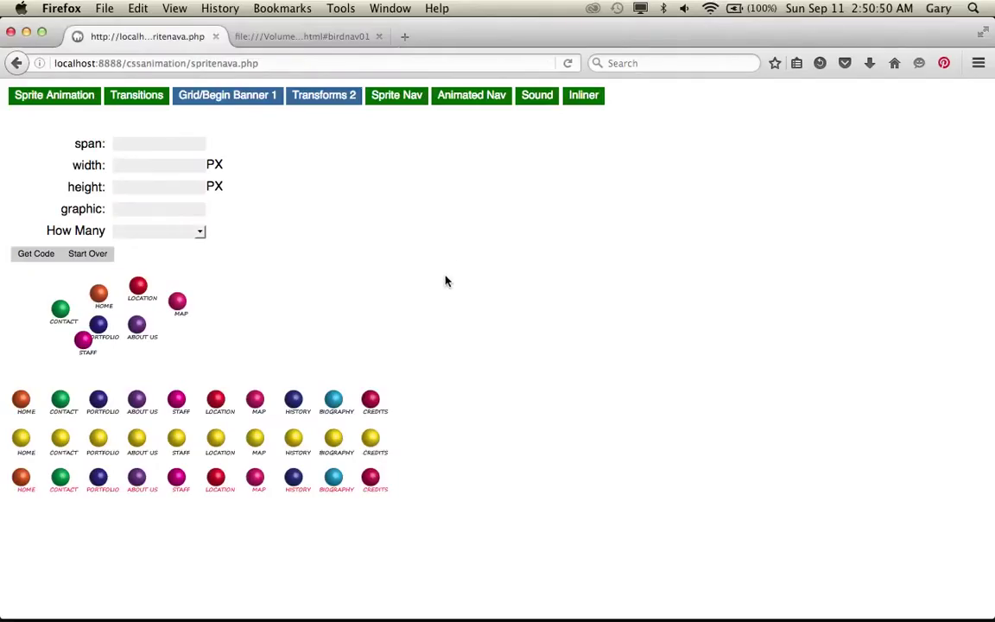
left_click(70, 102)
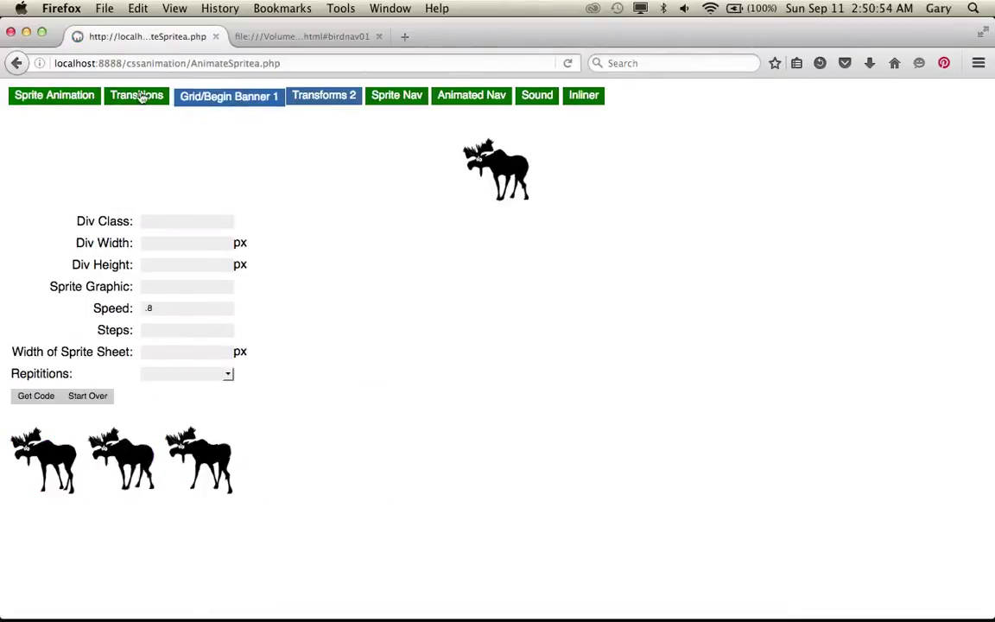
left_click(402, 102)
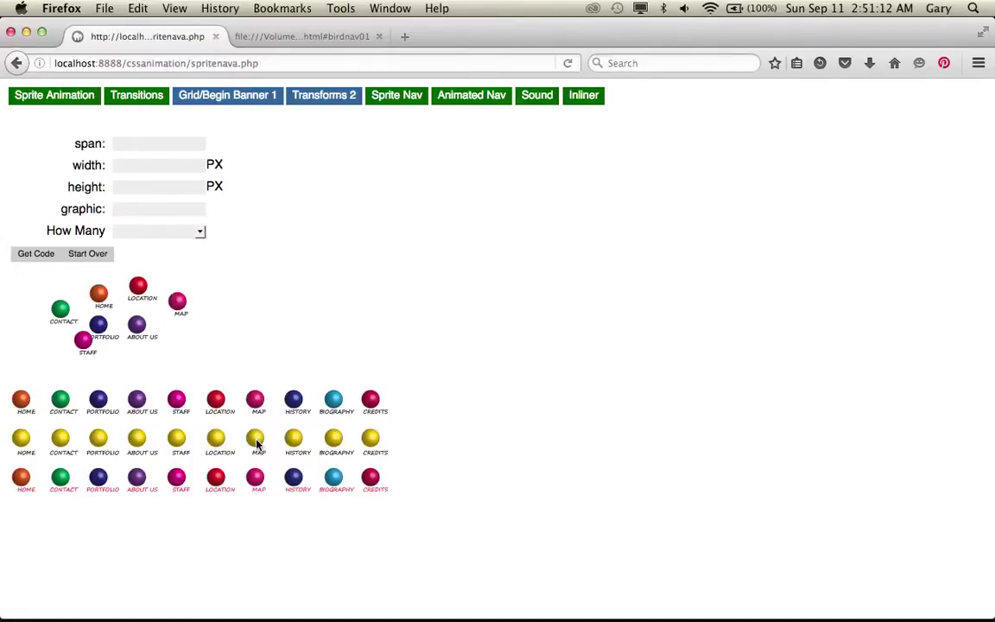
left_click(178, 307)
right_click(240, 450)
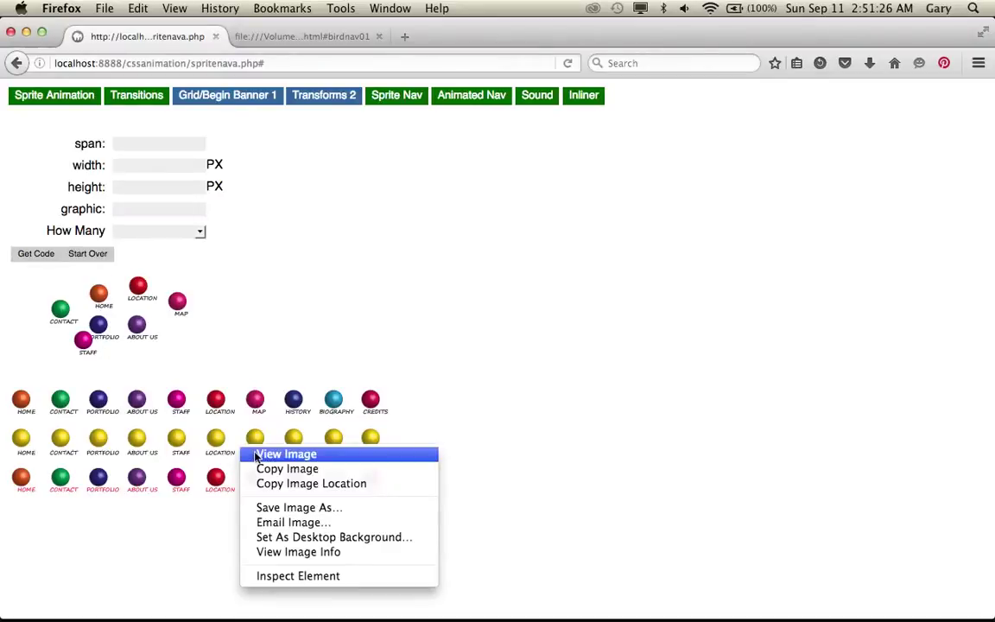
left_click(285, 455)
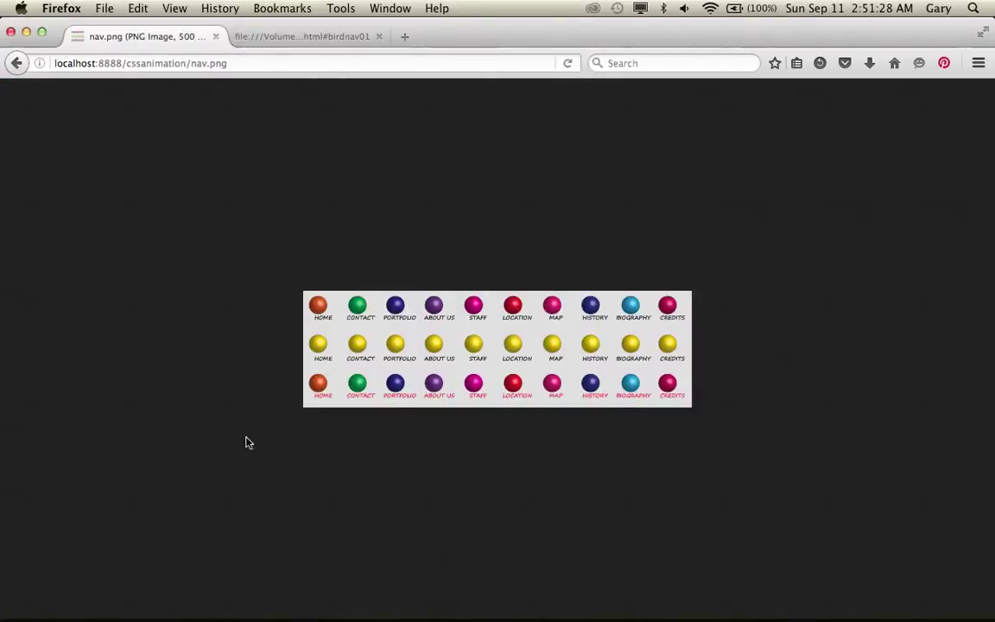
left_click(17, 63)
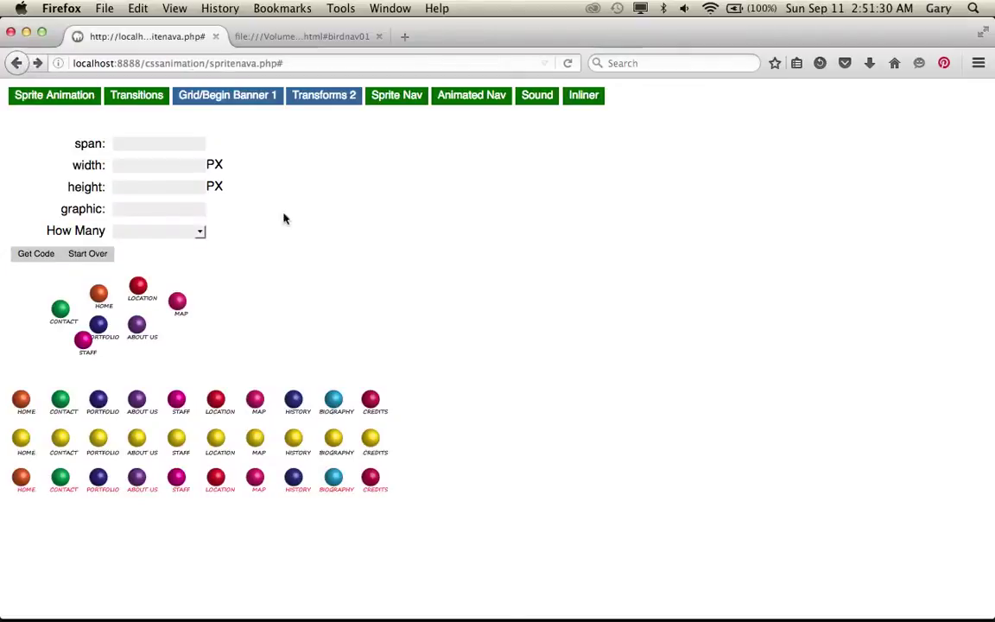
Switch to Illustrator and create a new 500 × 300 px document with one artboard in CMYK mode.
mouse_move(320, 618)
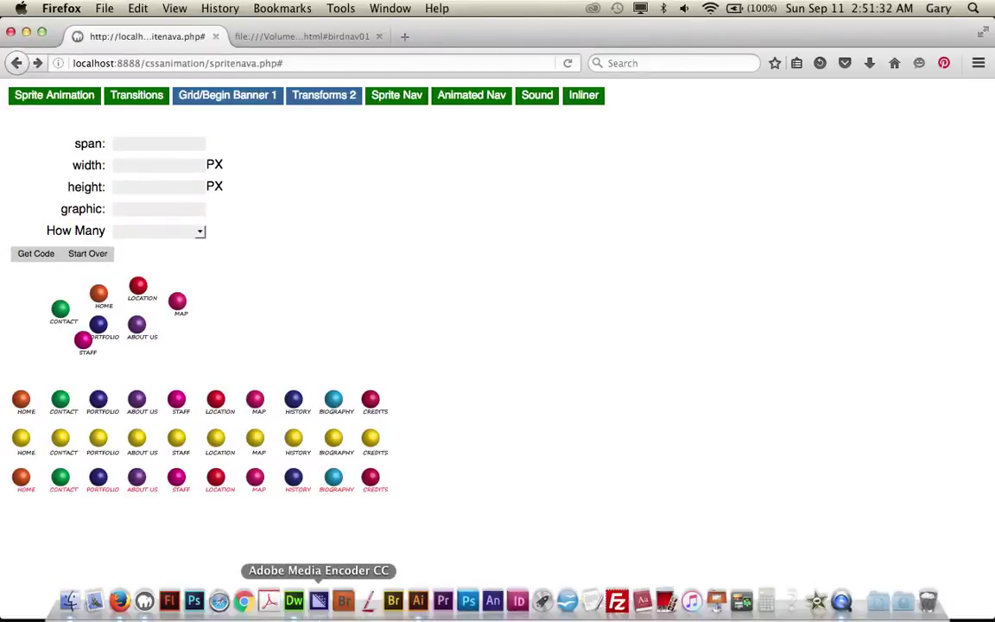
left_click(420, 602)
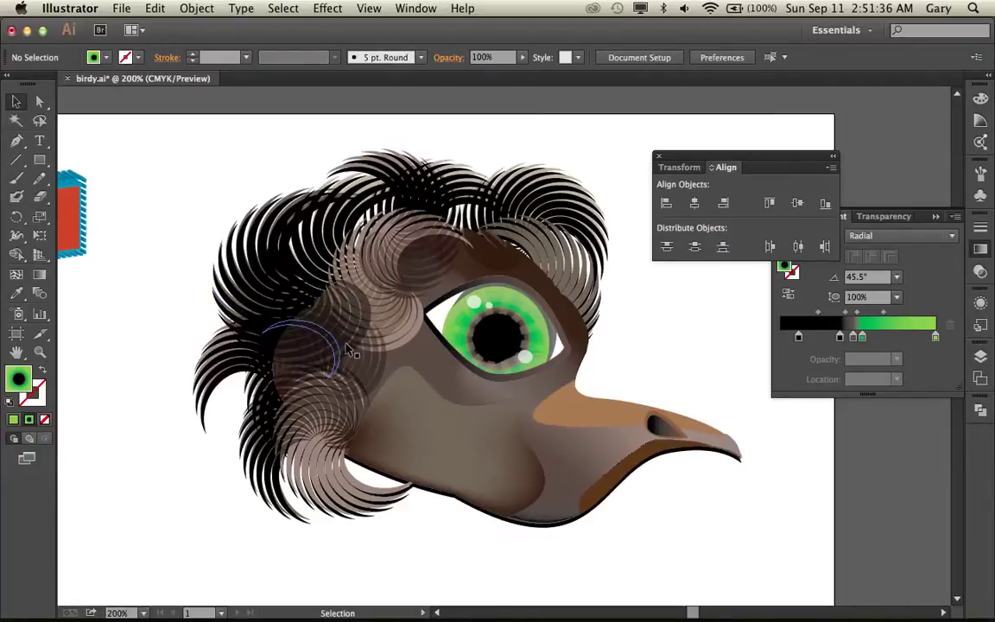
key("z")
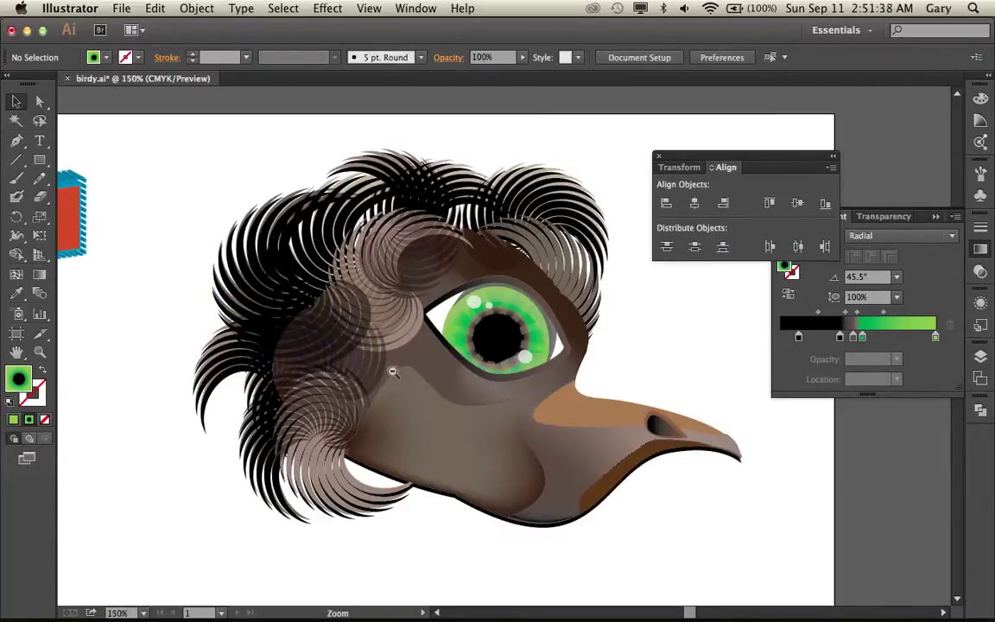
left_click(358, 352, "alt")
left_click(414, 367, "alt")
left_click(444, 371, "alt")
key("v")
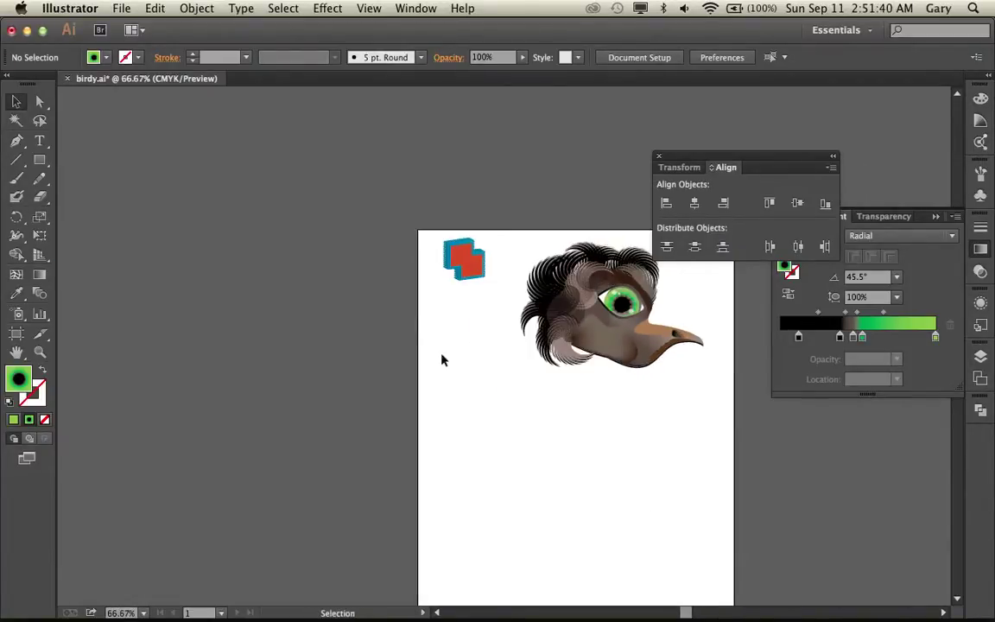
left_click(120, 10)
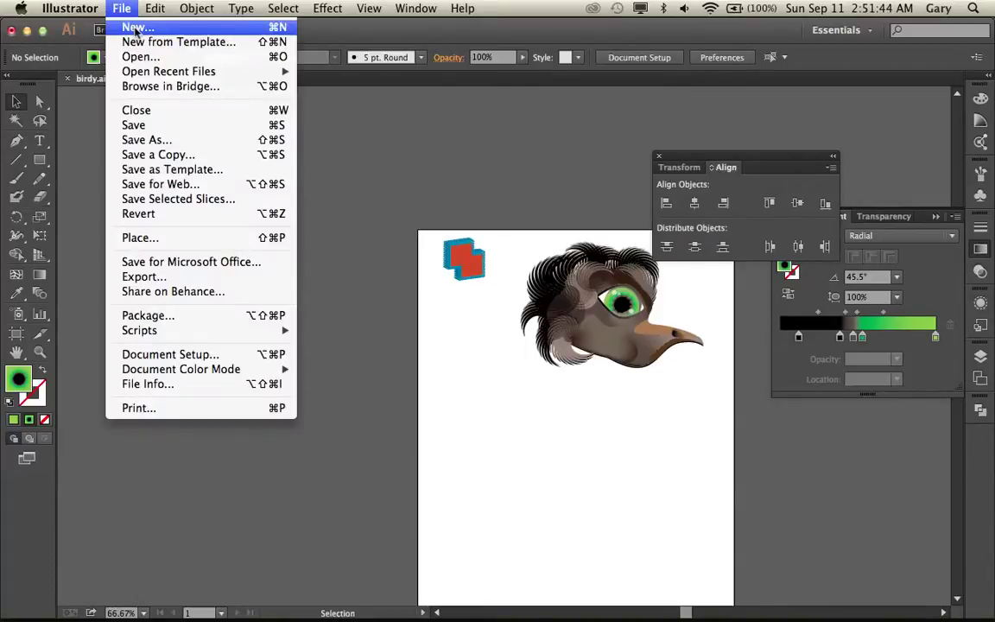
left_click(135, 28)
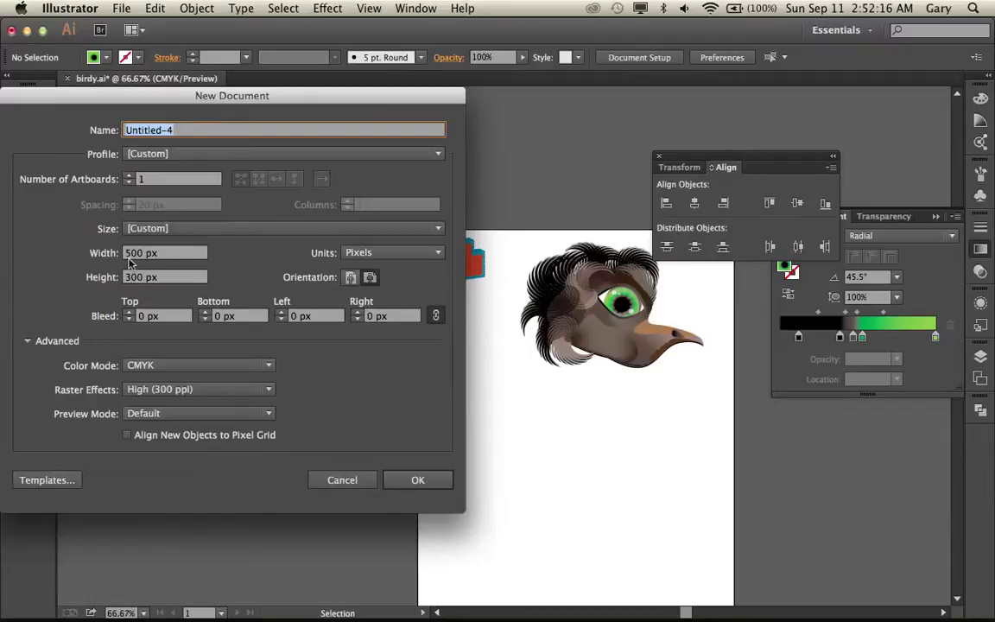
left_click(409, 489)
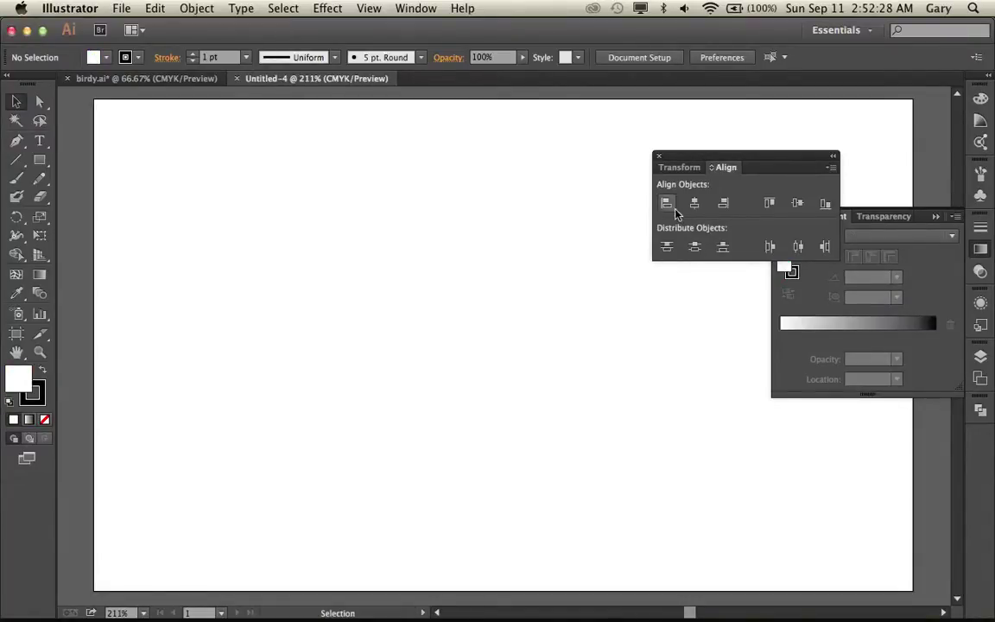
Clear the Align and Gradient panels off the blank artboard and show the document grid.
left_click(658, 157)
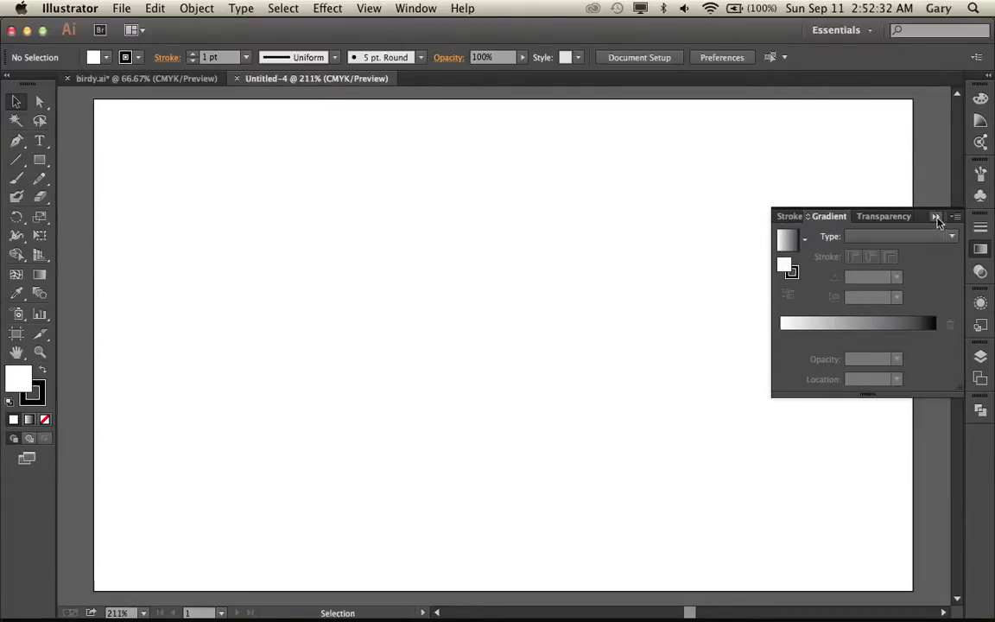
left_click(936, 216)
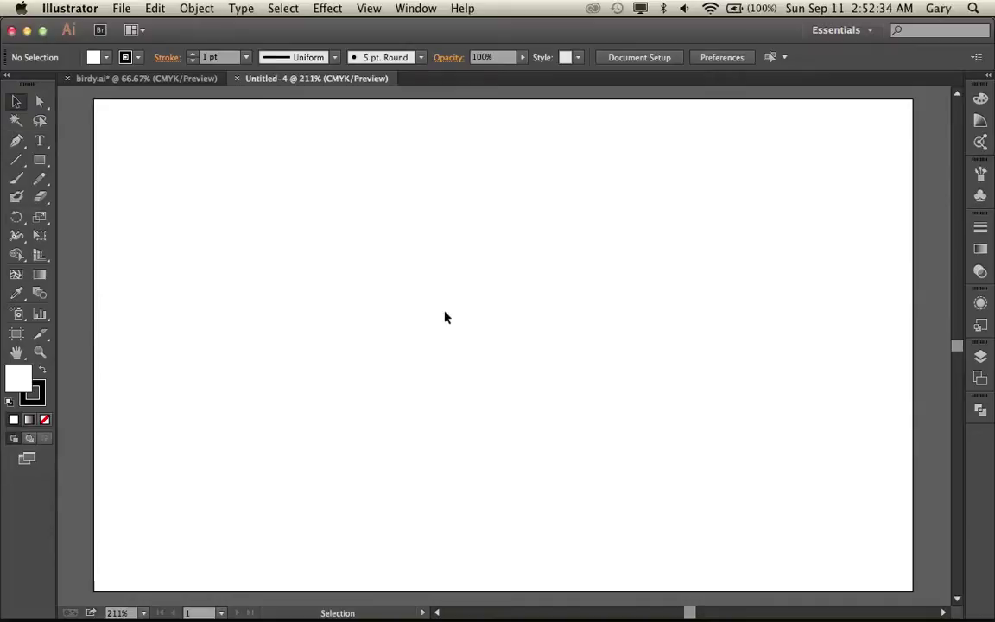
key("a")
key("super+apostrophe")
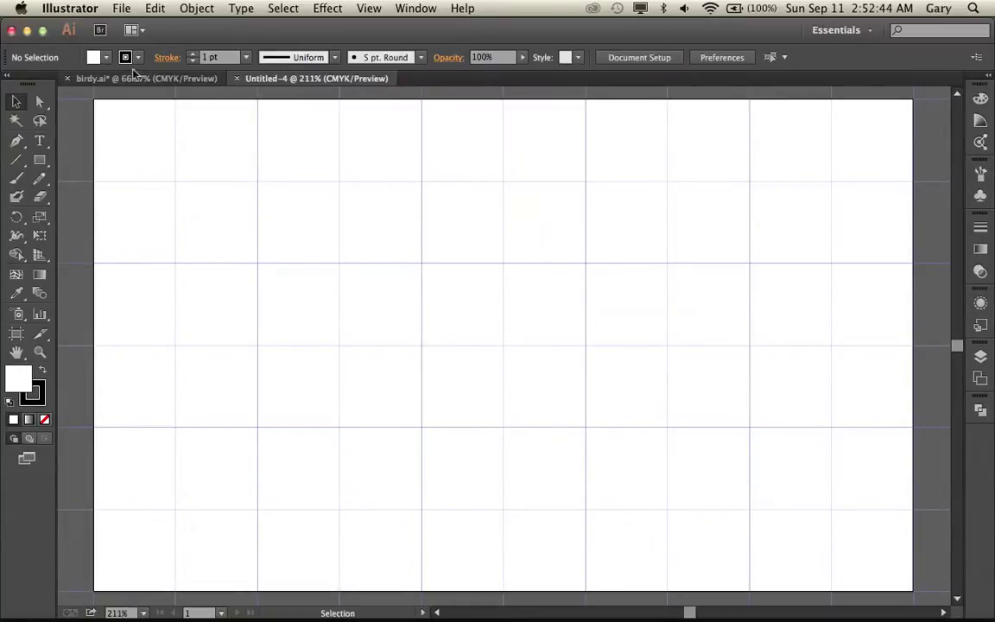
Check the gridline spacing and subdivisions in the Guides & Grid preferences and accept the settings.
left_click(124, 9)
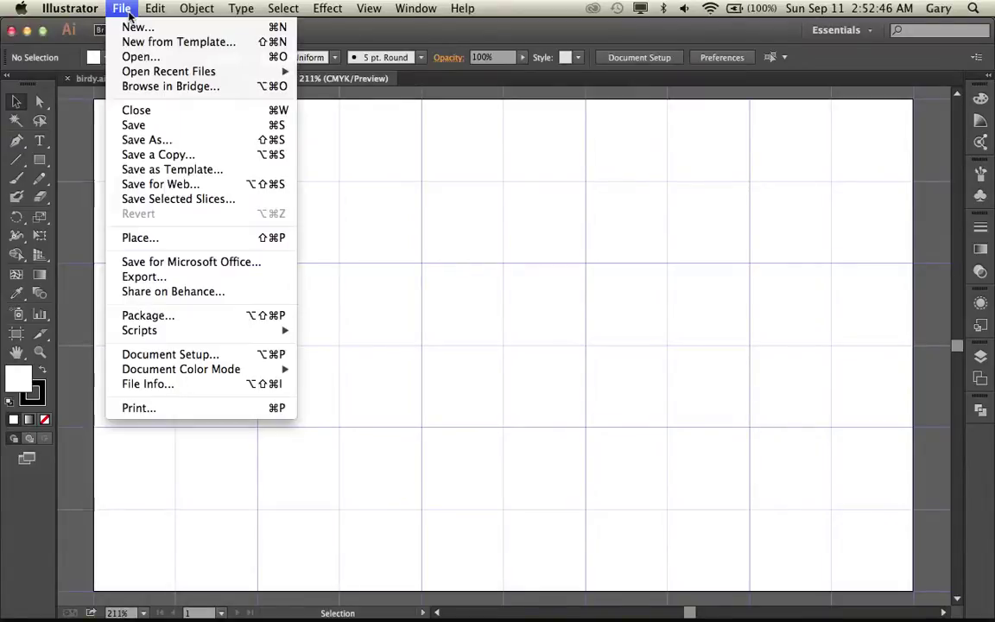
mouse_move(83, 14)
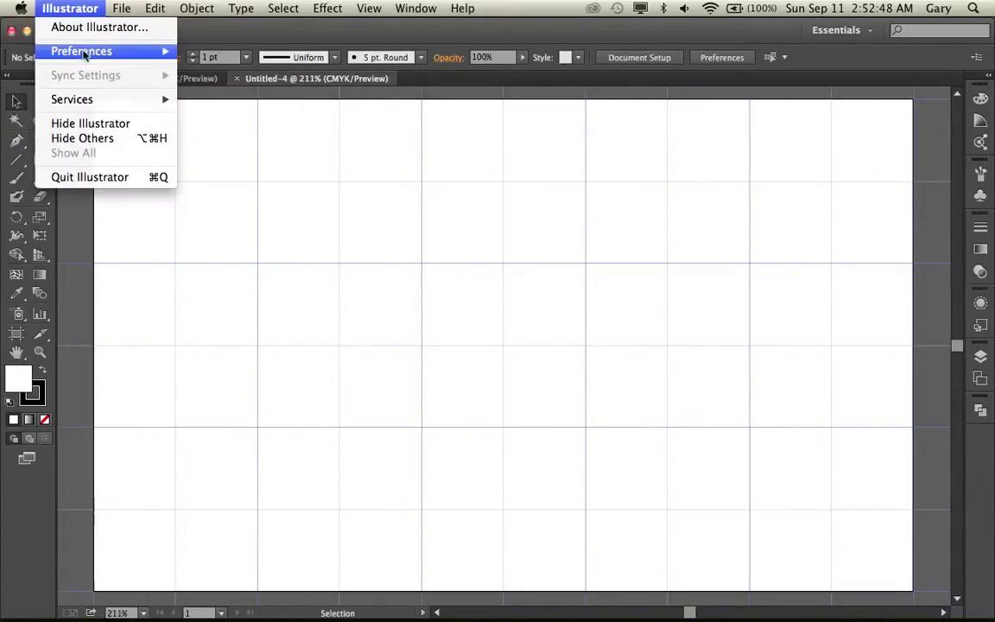
mouse_move(118, 57)
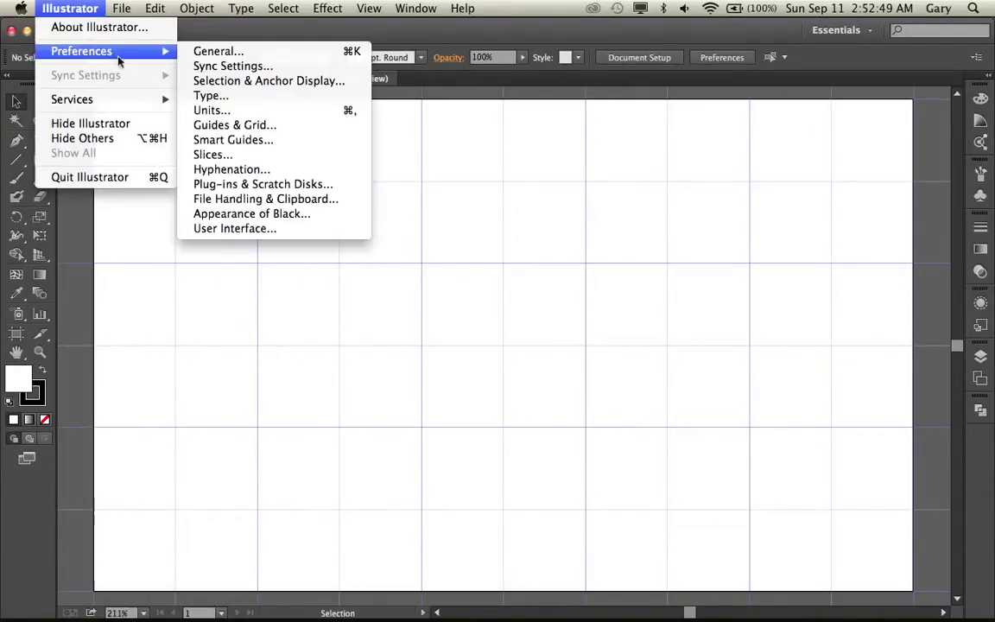
left_click(216, 126)
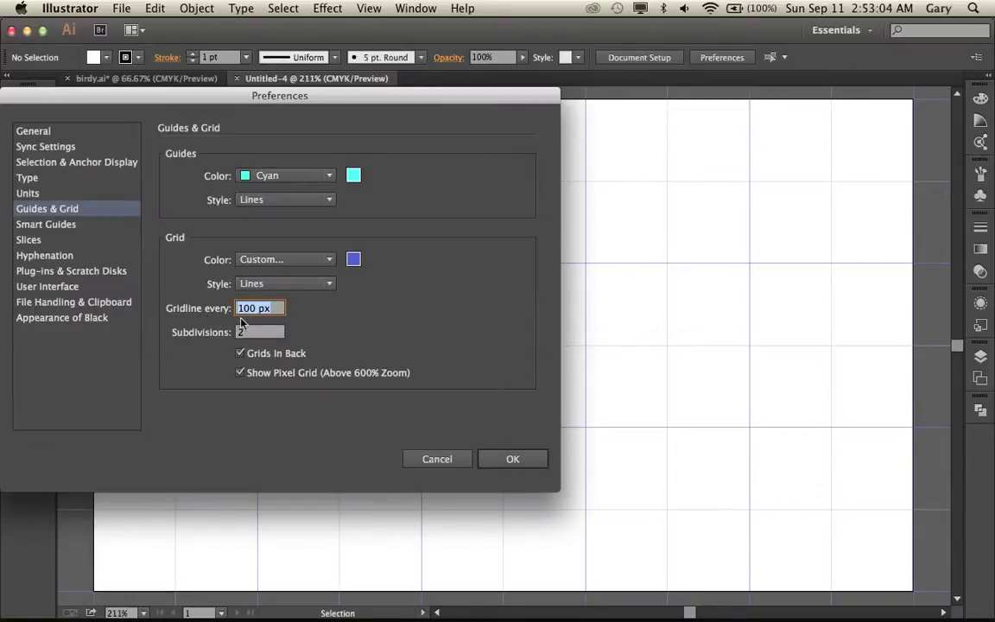
left_click(512, 458)
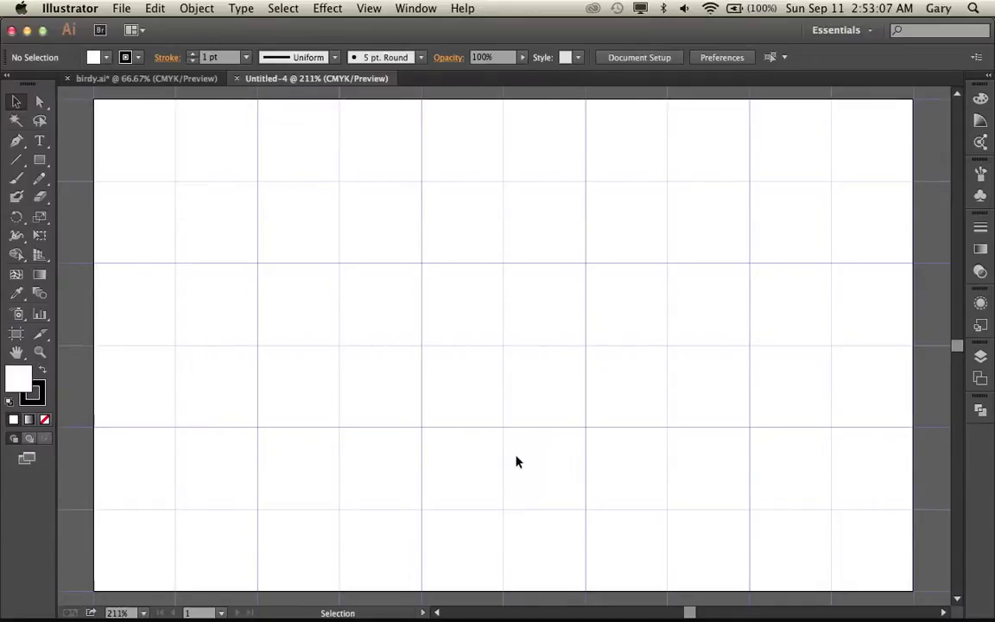
Copy the whole bird head from birdy.ai and paste it into the gridded 500 × 300 px document.
left_click(188, 79)
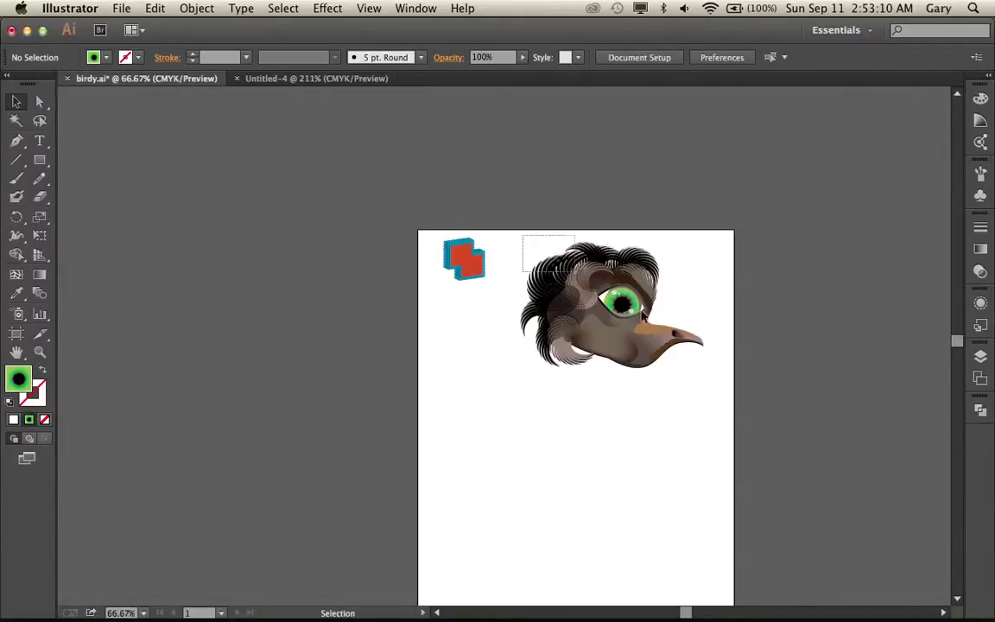
key("super+a")
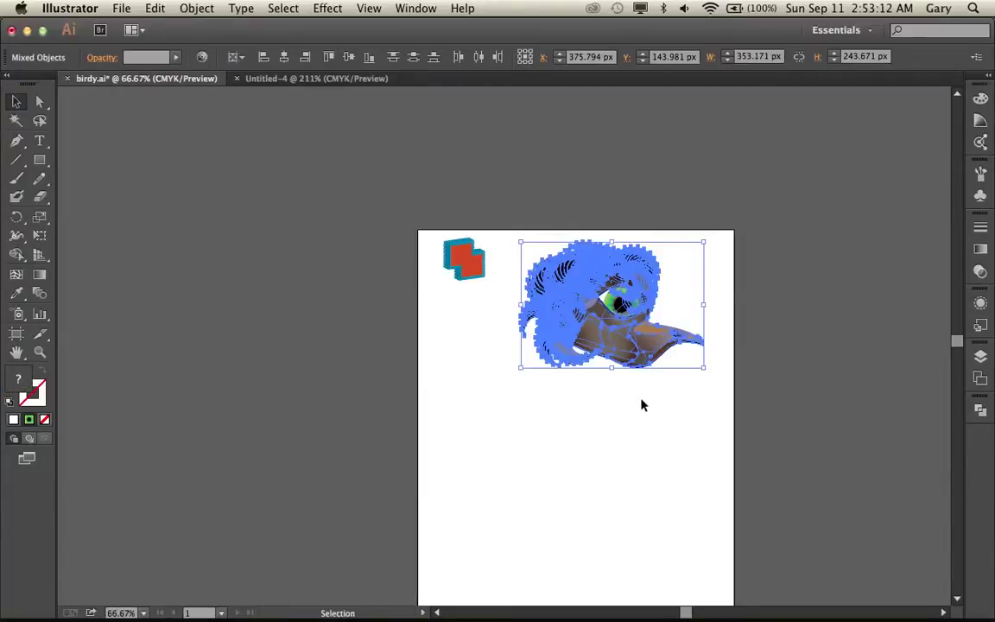
key("v")
left_click(257, 79)
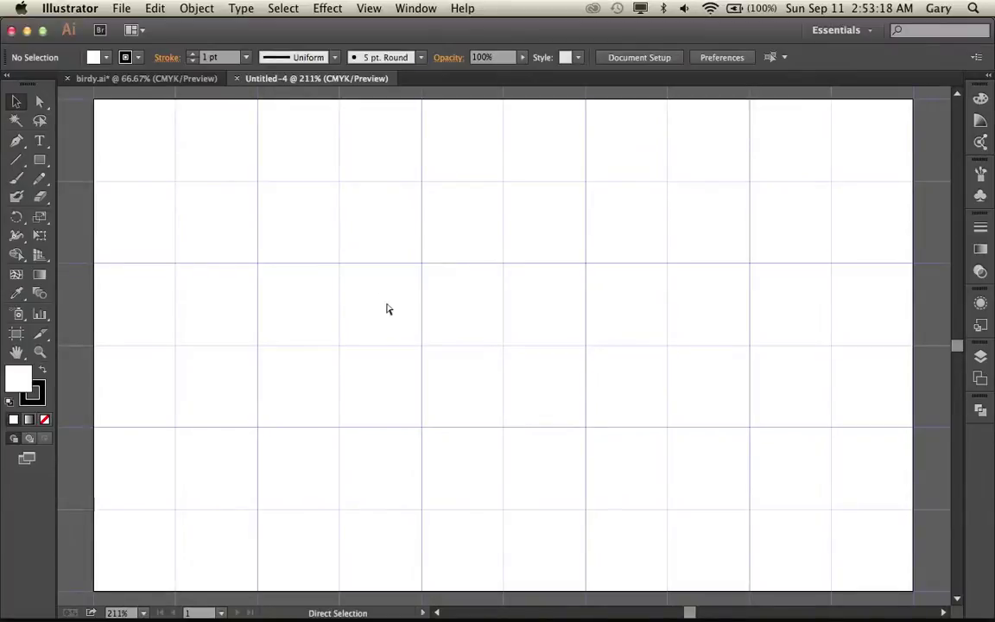
key("super+v")
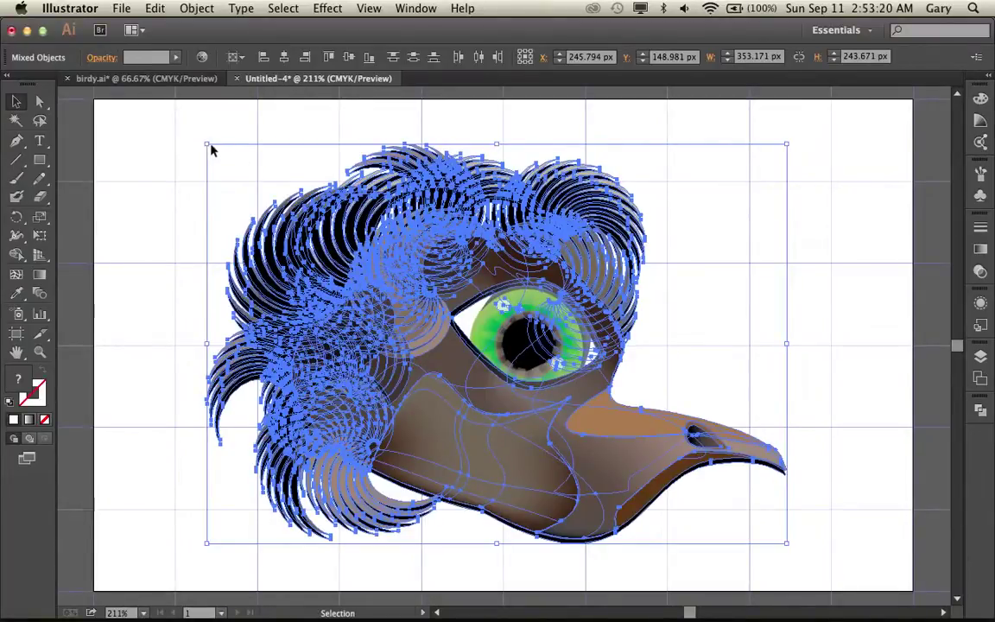
Scale the bird head down to about 94 × 65 px and place it in the top row's first grid cell, at about X 51, Y 49 px.
left_click_drag(208, 145, 574, 437)
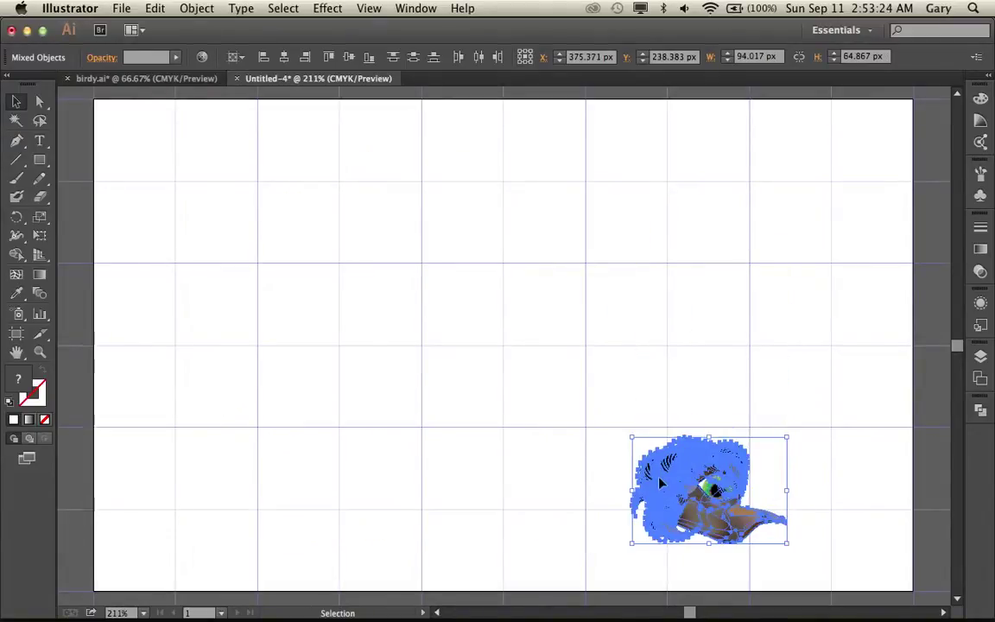
left_click_drag(670, 490, 140, 179)
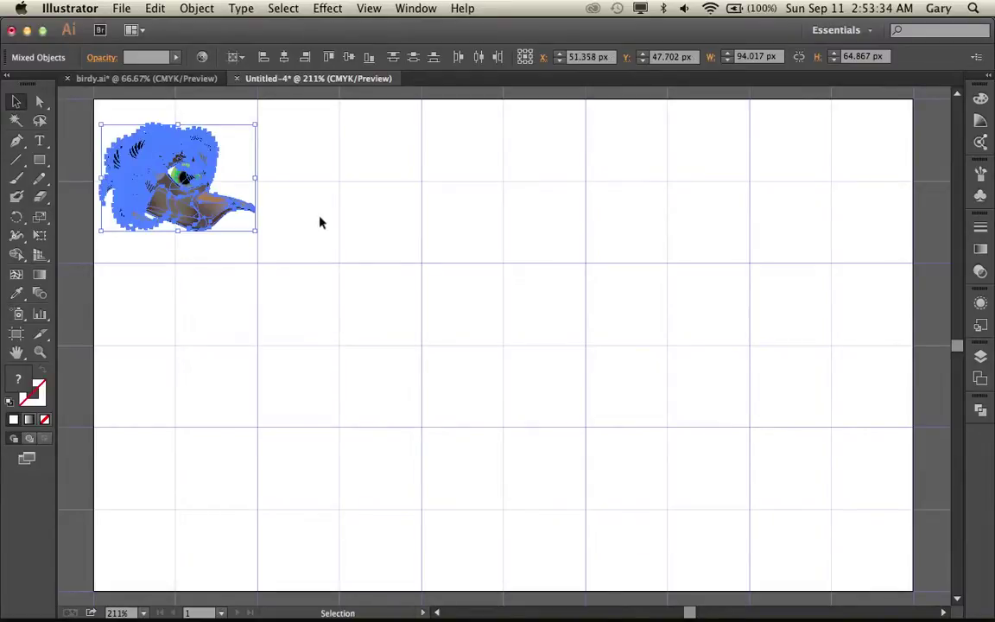
key("Down")
key("Down")
key("Down")
key("Down")
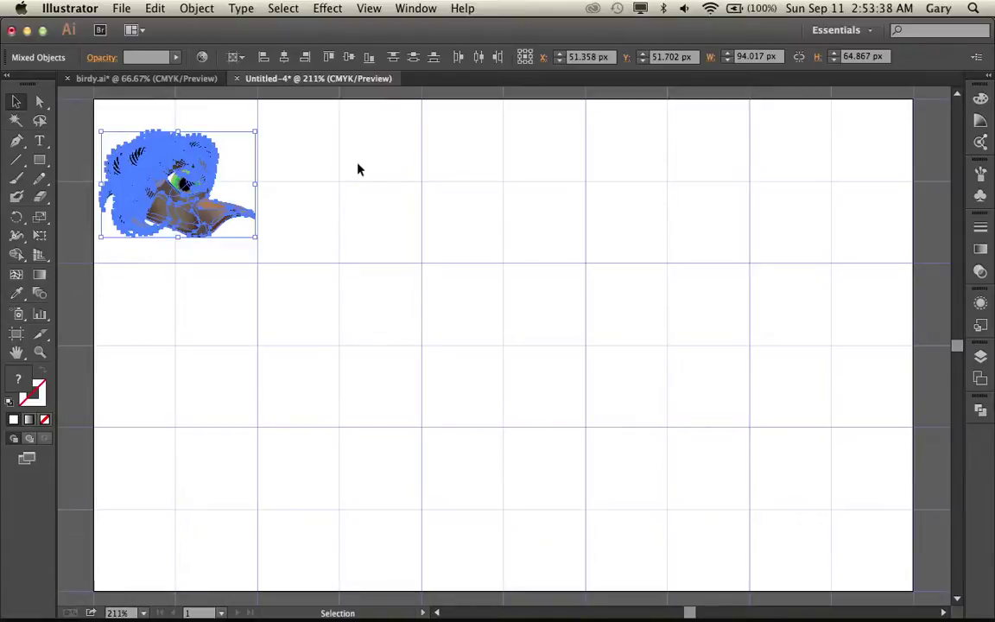
key("Up")
key("Up")
key("Up")
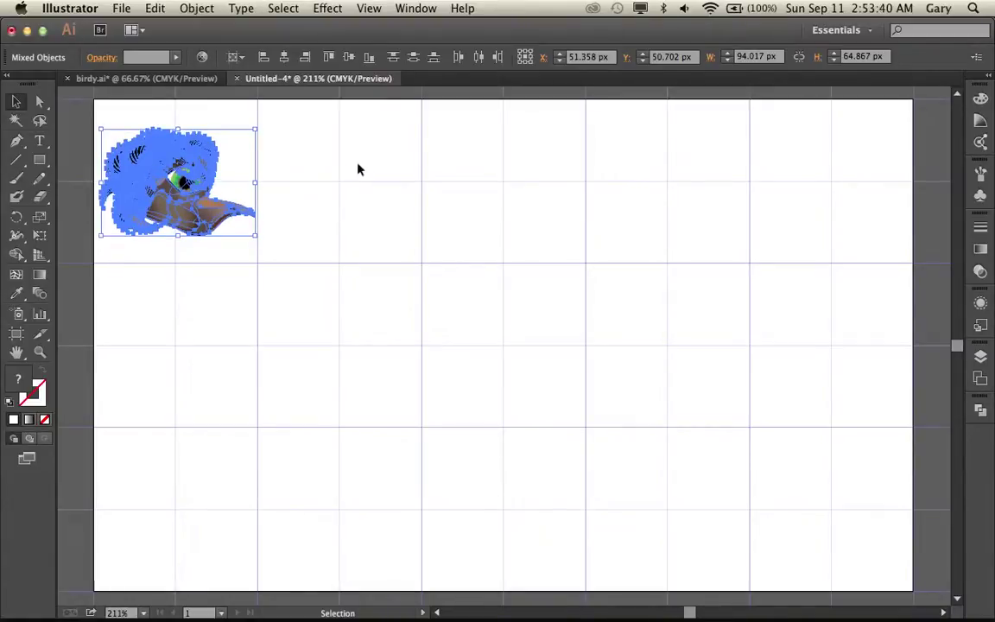
left_click(270, 179)
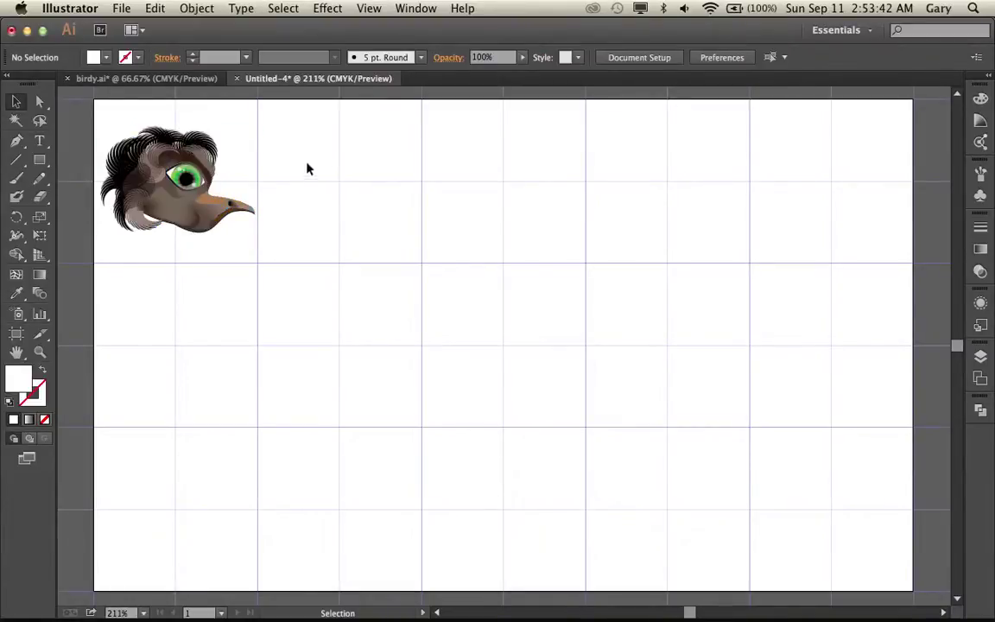
Select all parts of the bird head and group them into one object.
key("super+space")
left_click_drag(100, 127, 280, 266)
left_click(251, 267)
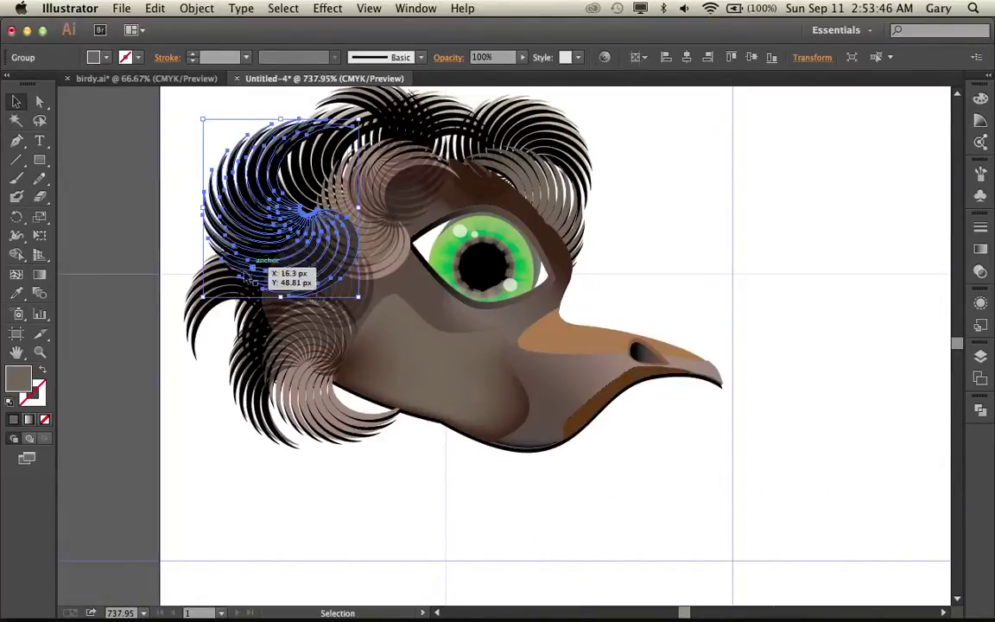
left_click_drag(651, 470, 169, 110)
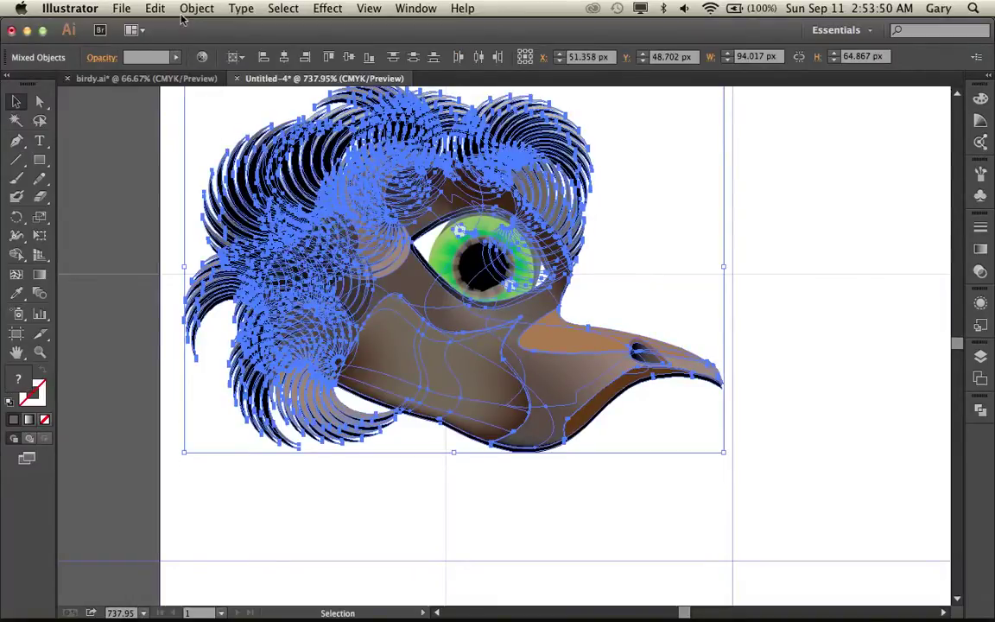
left_click(191, 9)
left_click(207, 65)
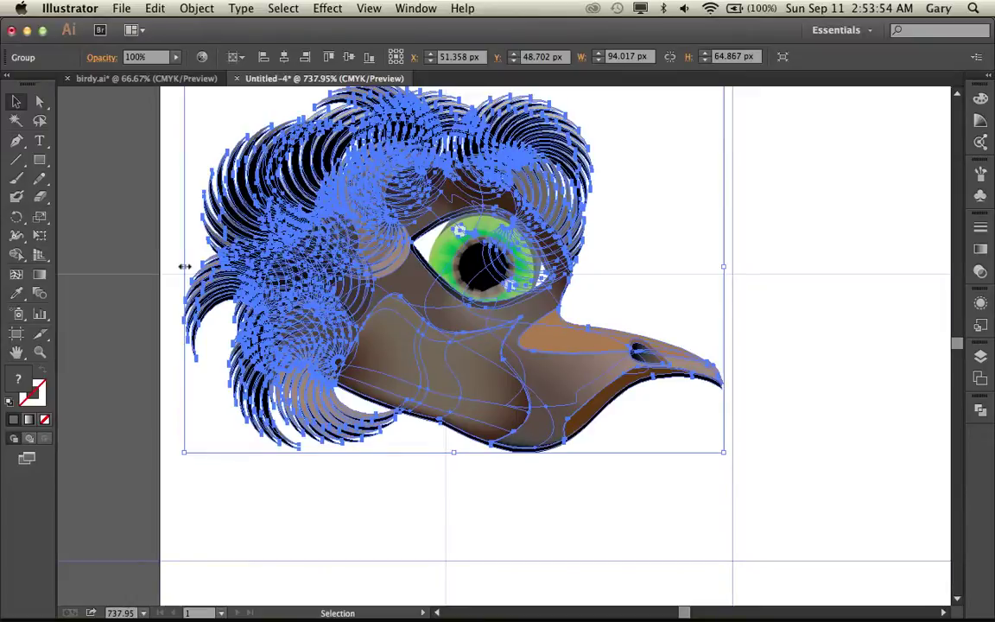
Center the grouped bird head vertically in its grid cell, at about Y 50 px.
key("Down")
key("Down")
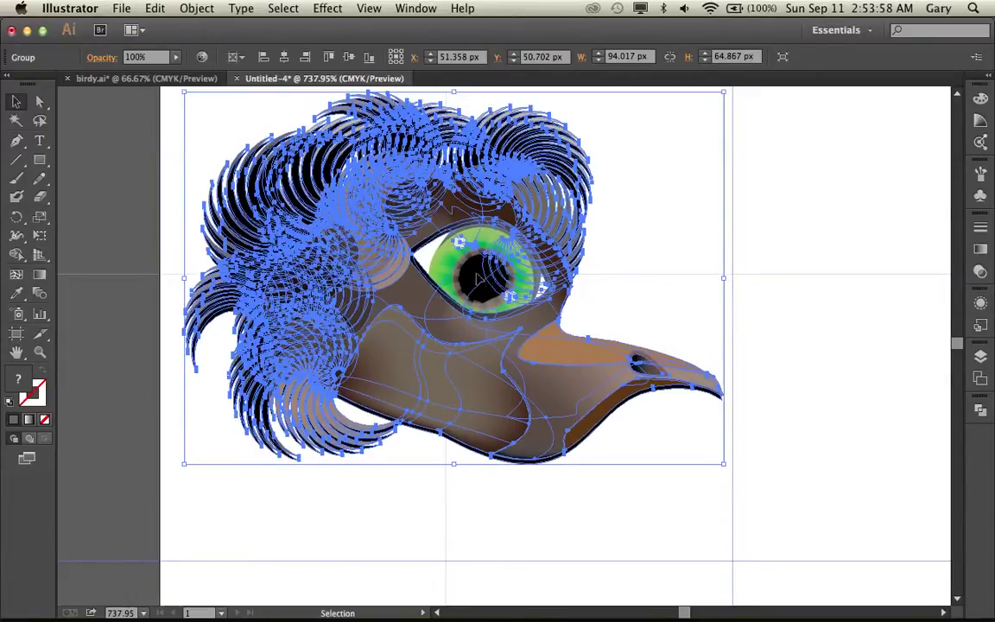
left_click_drag(475, 277, 476, 265)
key("Down")
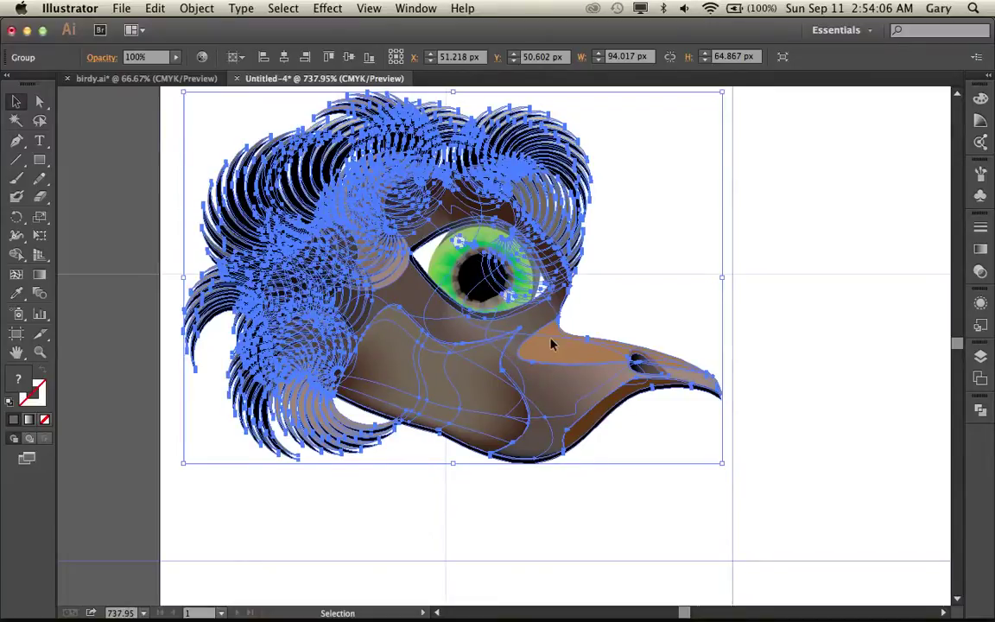
left_click_drag(552, 345, 552, 340)
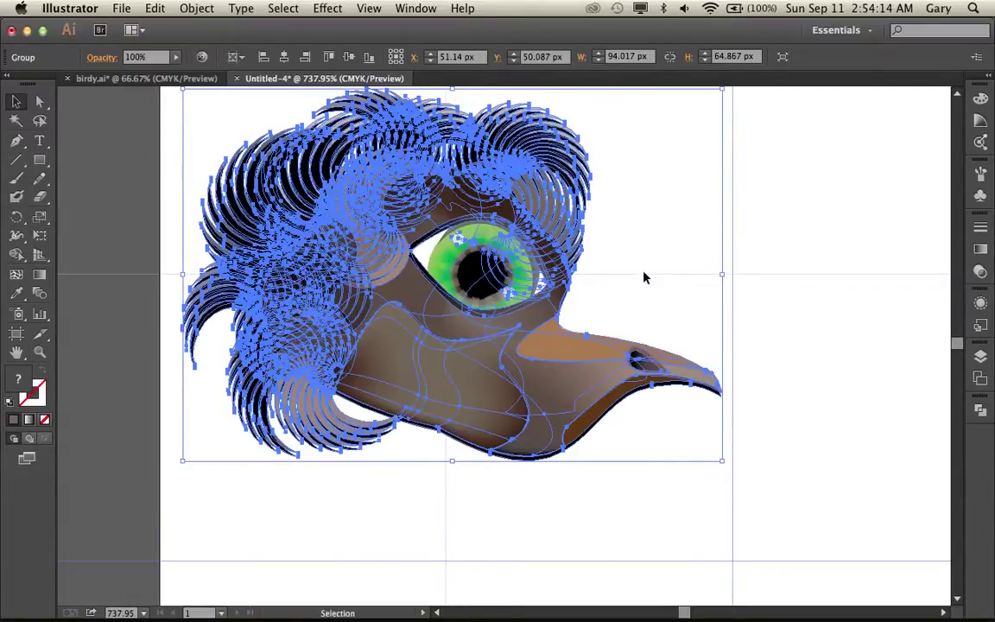
Center the grouped bird head horizontally in its grid cell, at about X 50 px.
left_click(567, 385, "shift")
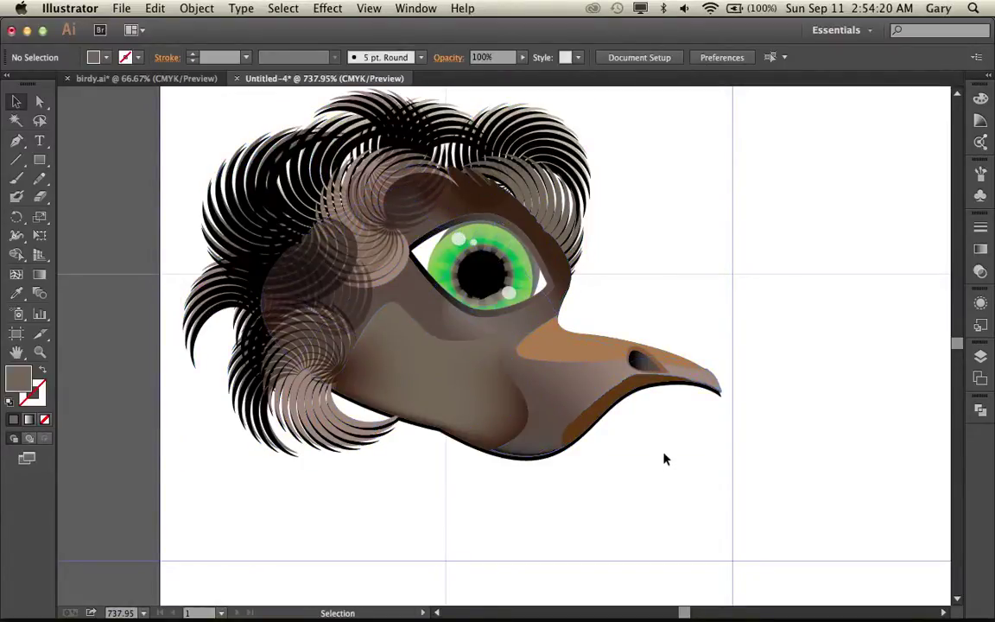
left_click(561, 393)
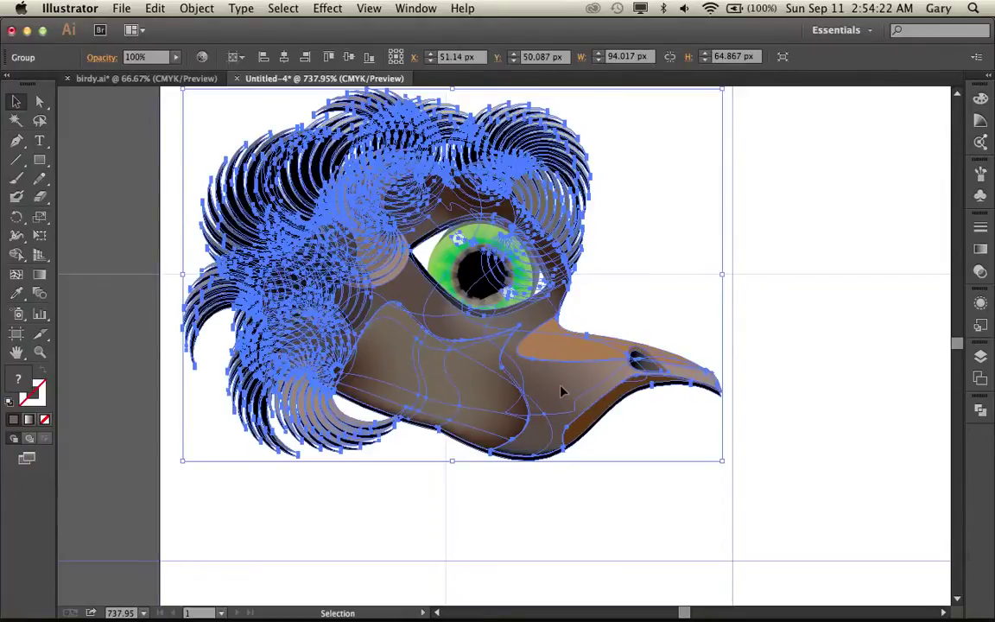
key("Left")
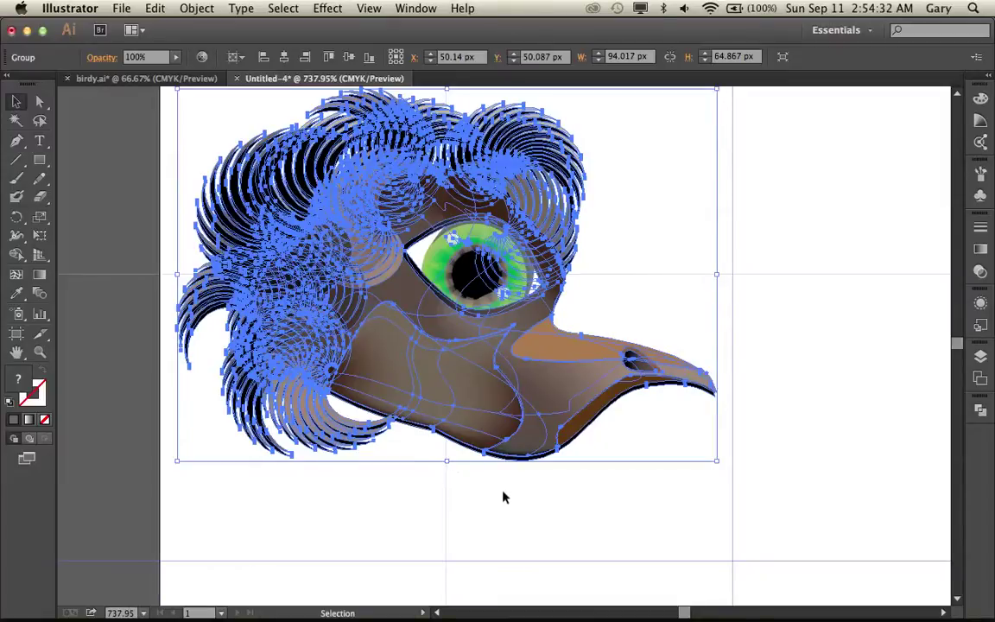
left_click(554, 495)
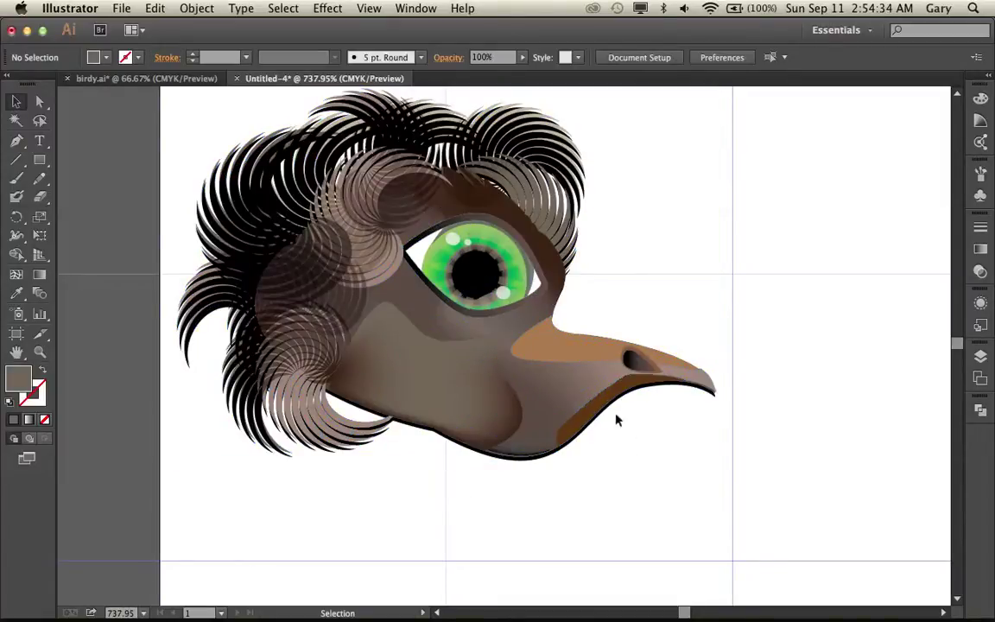
Duplicate the bird head horizontally into the top row's second grid cell, at about X 153 px.
left_click(469, 380, "alt+super")
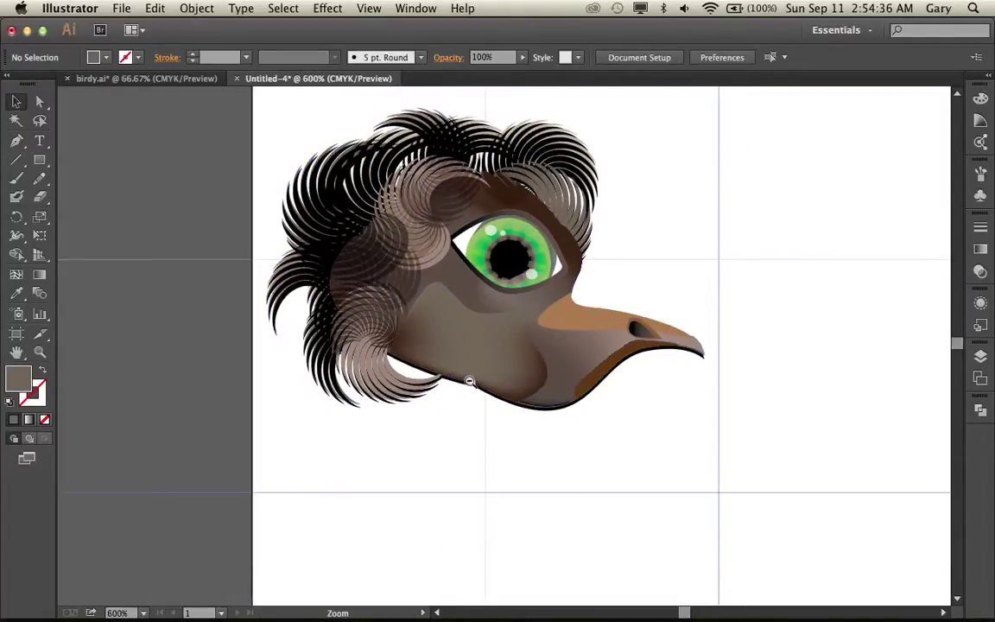
left_click(470, 381, "alt+super")
left_click(470, 381, "alt+super")
left_click(470, 381, "alt+super")
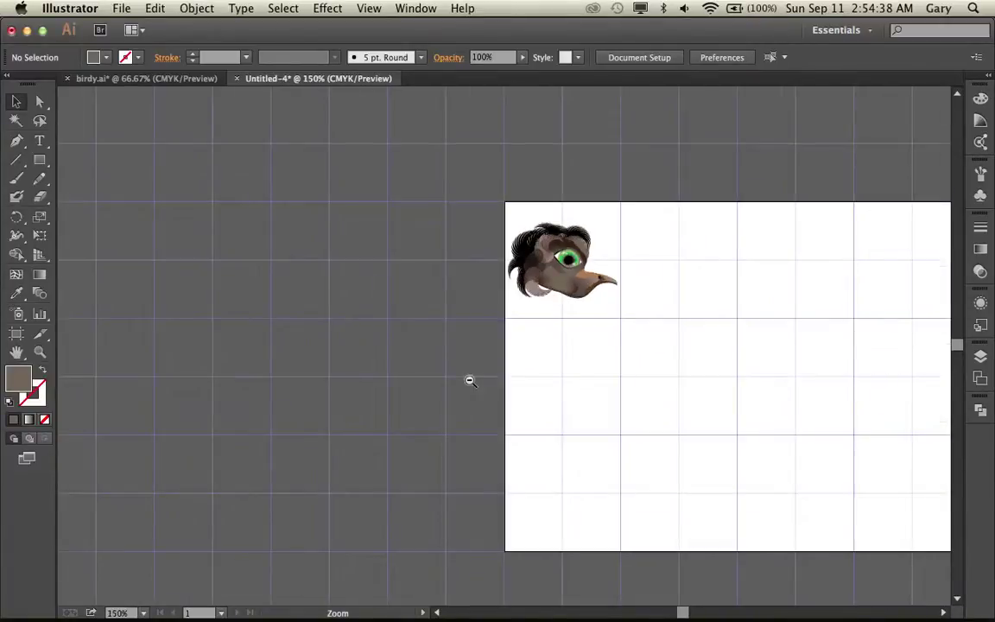
left_click(469, 381, "alt+super")
left_click_drag(624, 371, 447, 375)
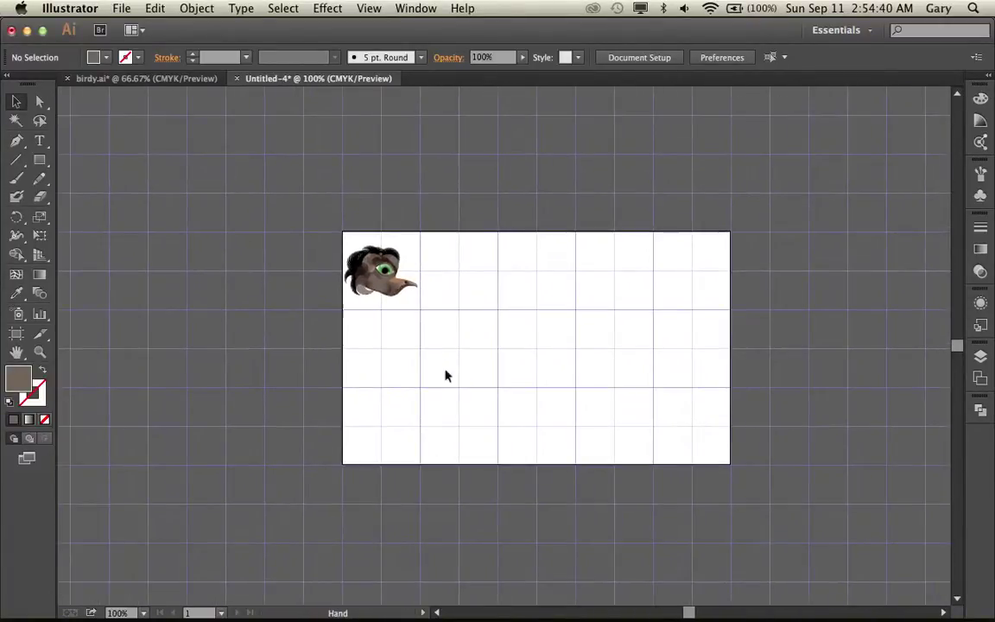
left_click(393, 293)
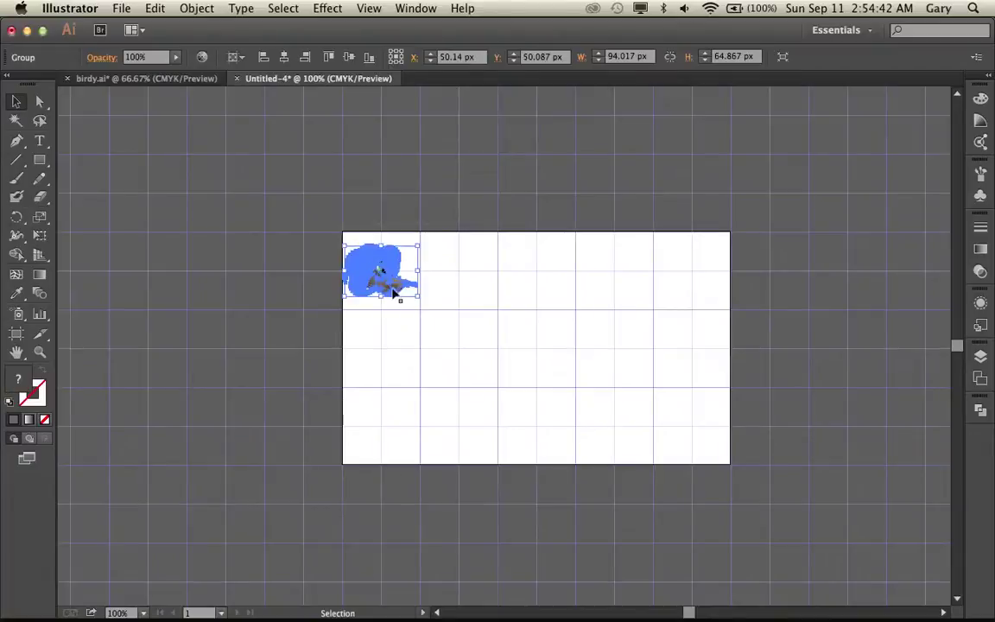
left_click_drag(382, 283, 462, 291)
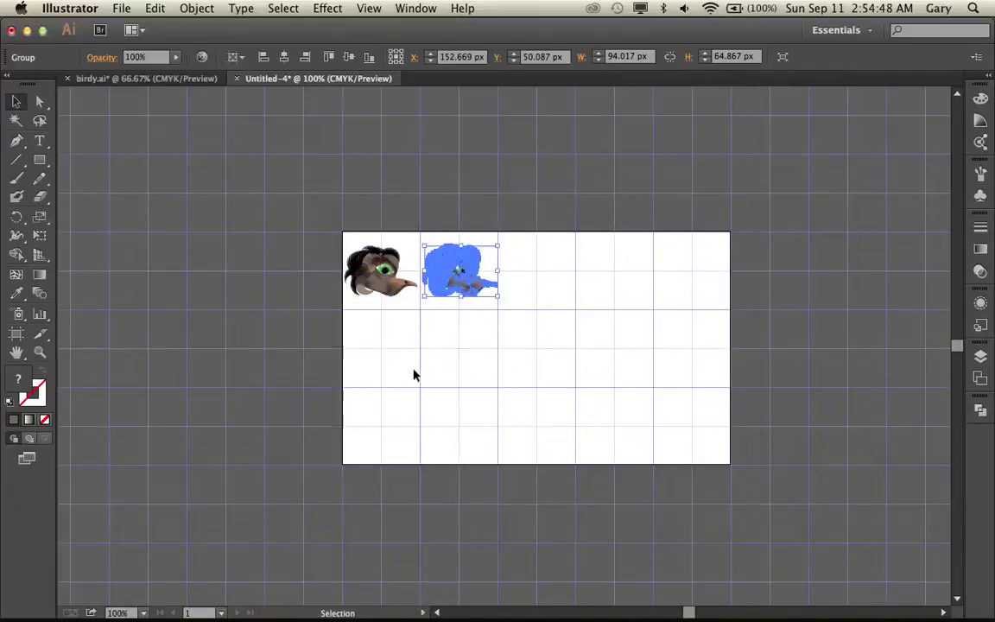
Repeat the duplication three times to fill the top row with five evenly spaced bird heads.
key("super+d")
key("super+d")
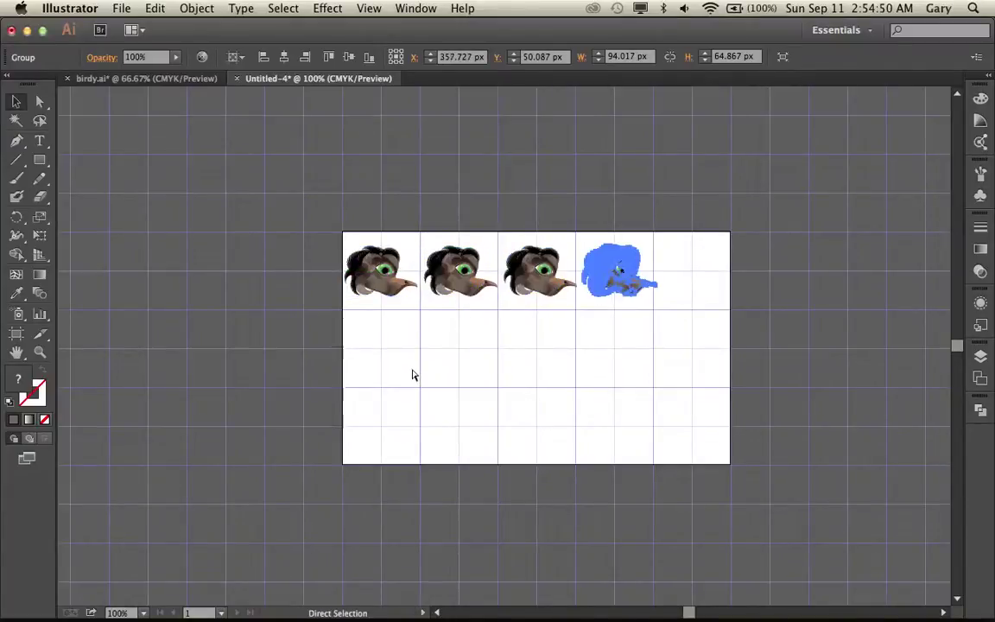
key("super+d")
left_click(406, 186)
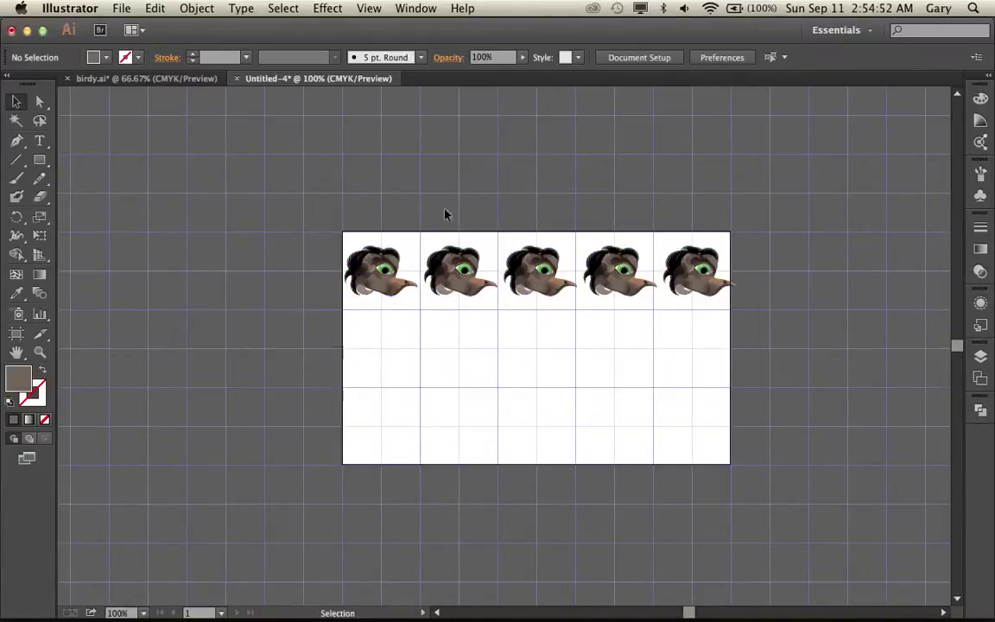
Nudge the second bird head 3 px left to center it in its grid cell, at about X 150 px.
left_click_drag(419, 229, 510, 338)
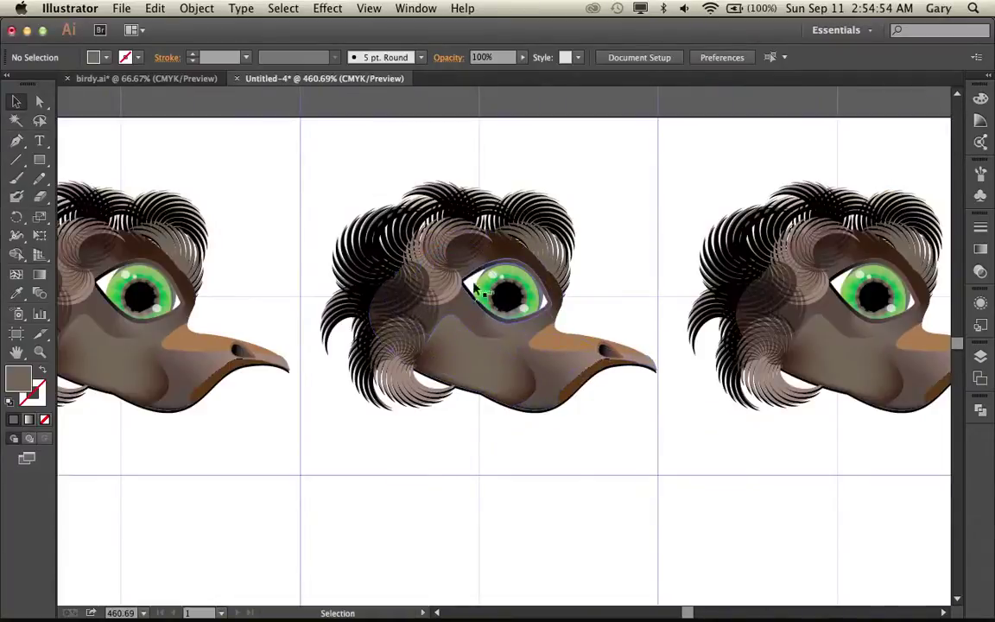
left_click(466, 258)
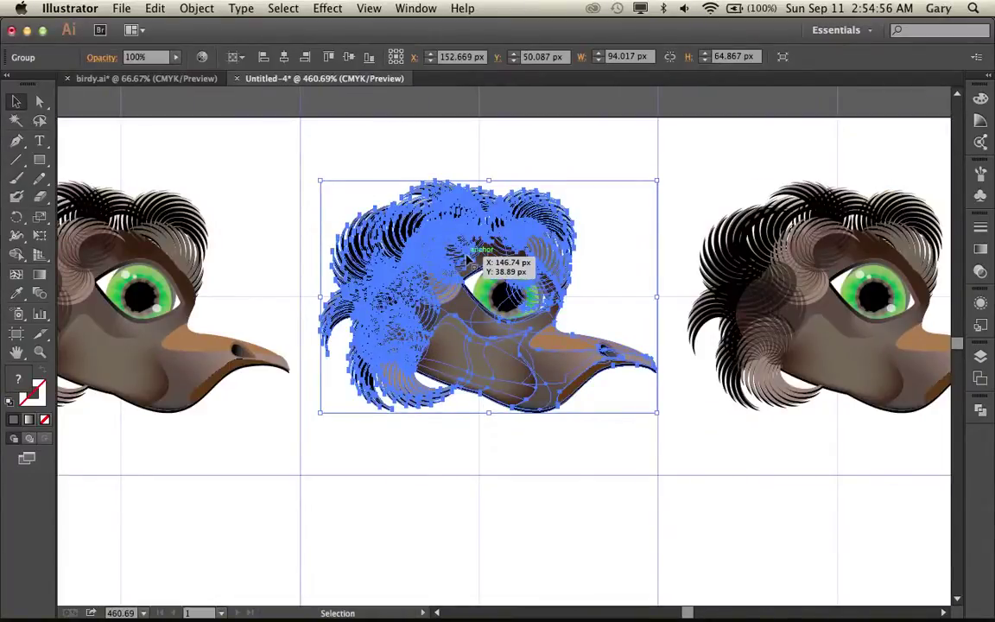
key("Left")
key("Left")
key("Left")
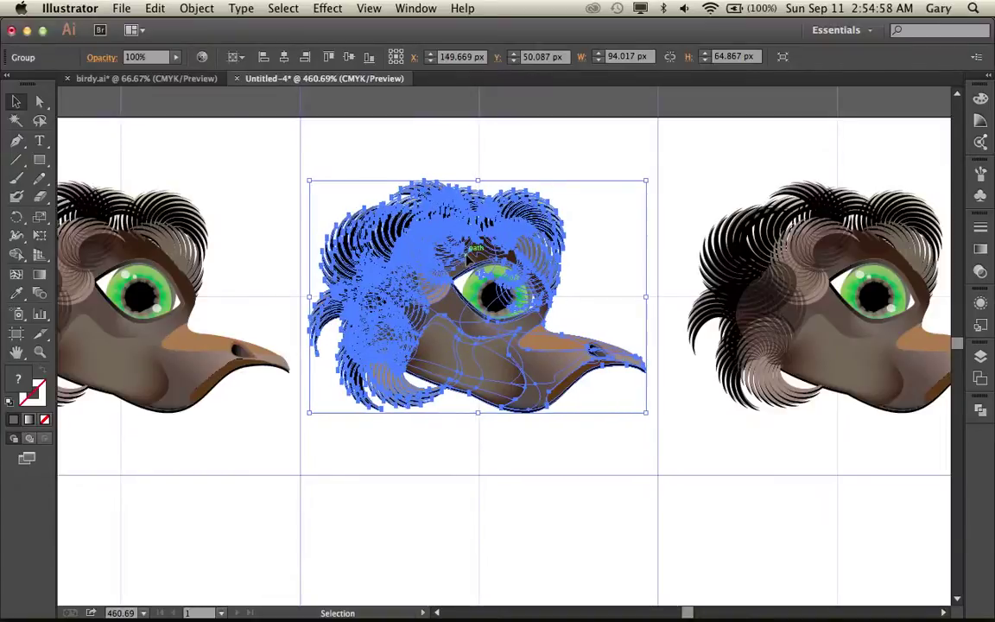
Nudge the third bird head 5 px left to center it in its grid cell, at about X 250 px.
left_click(634, 157)
left_click_drag(618, 151, 725, 455)
key("Left")
key("Left")
key("Left")
key("Left")
key("Left")
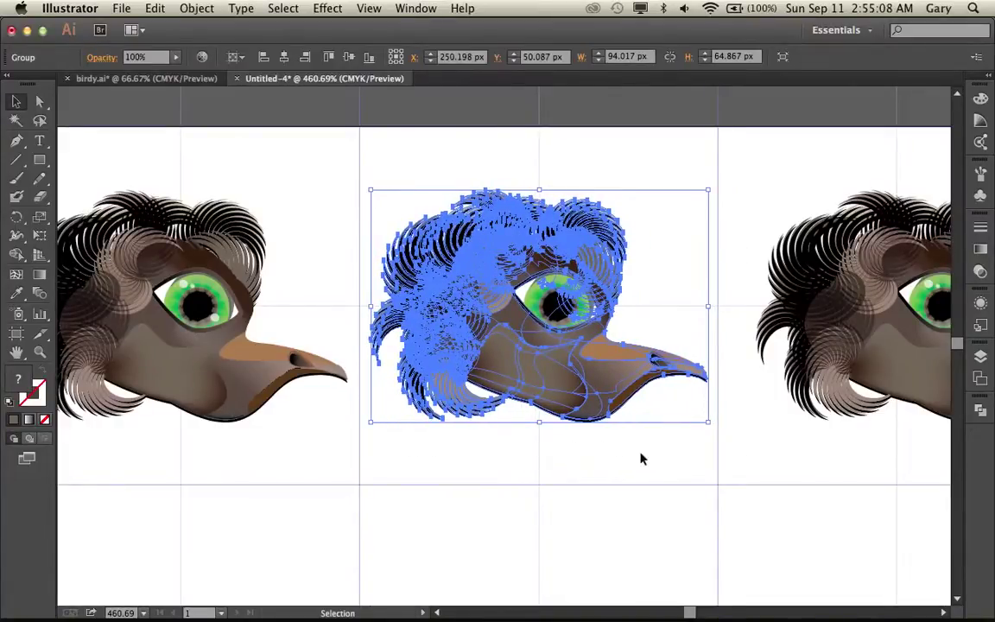
left_click(717, 330)
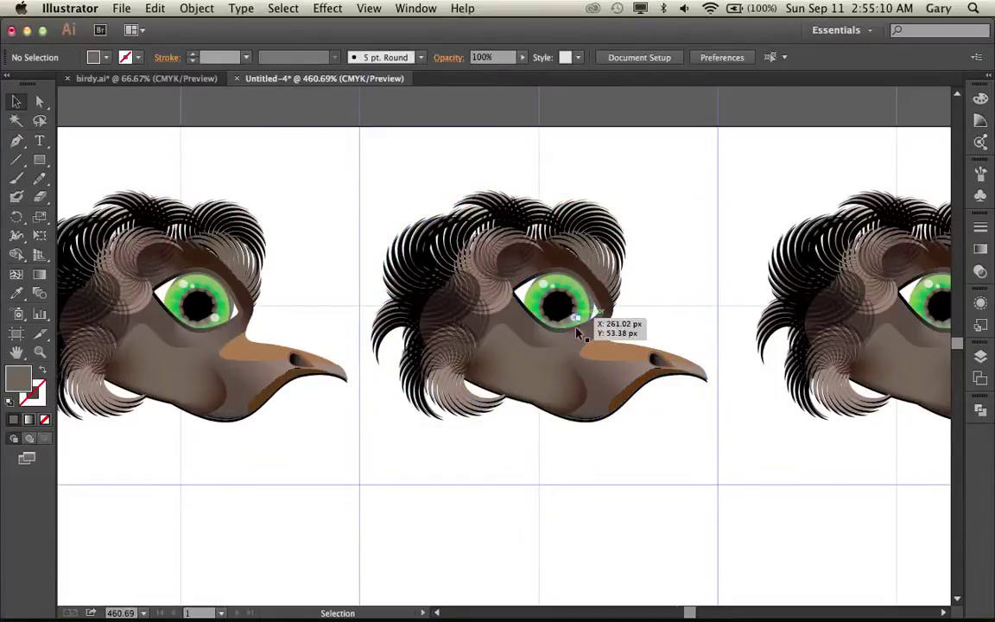
left_click(565, 303)
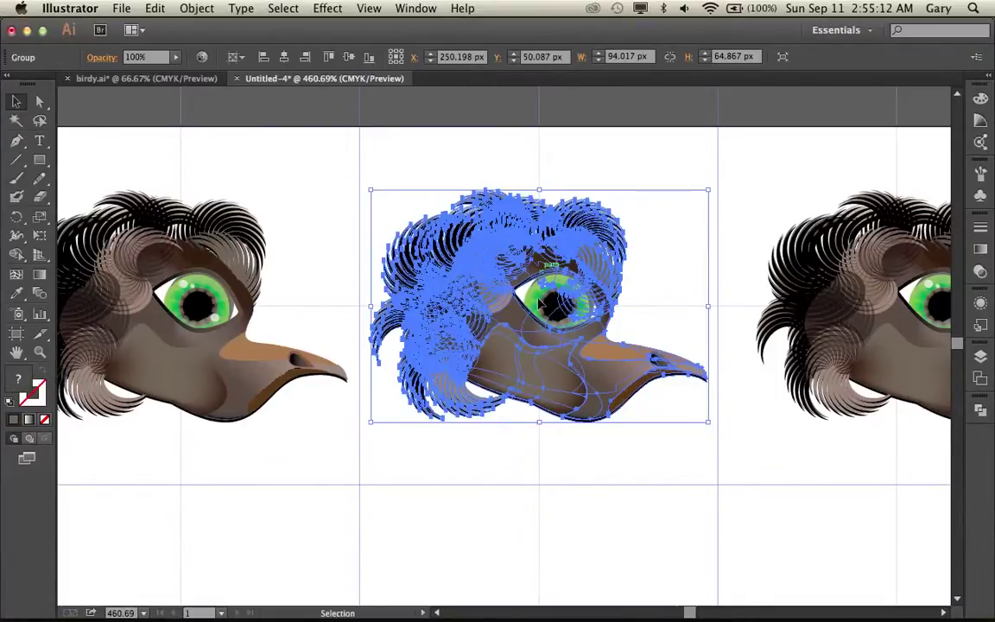
left_click(591, 469)
Nudge the fourth bird head 8 px left to center it in its grid cell, at about X 350 px.
key("space")
left_click_drag(593, 459, 351, 406)
left_click_drag(438, 187, 773, 458)
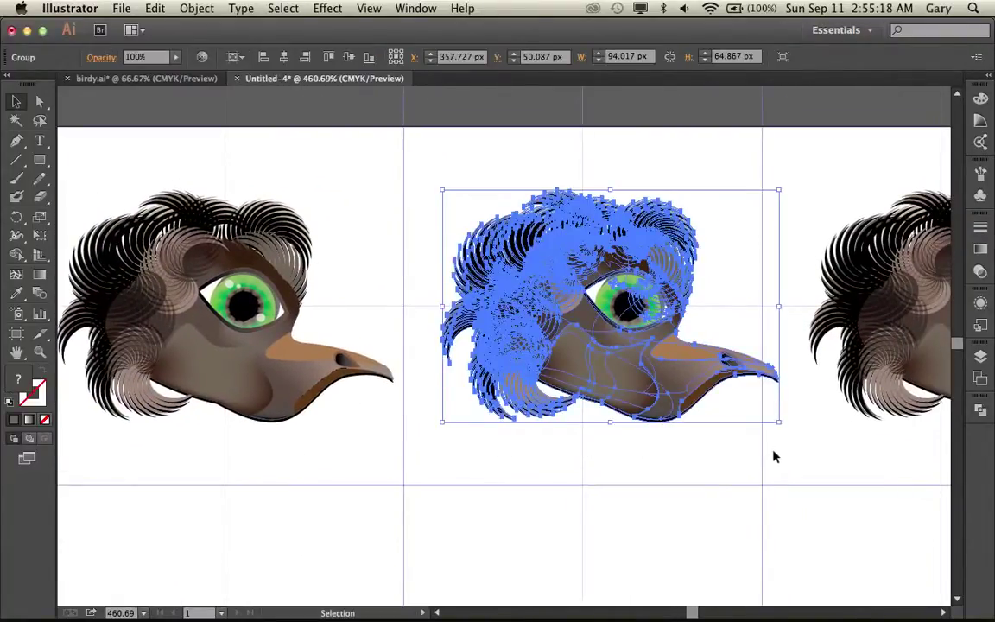
key("Left")
key("Left")
key("Left")
key("Left")
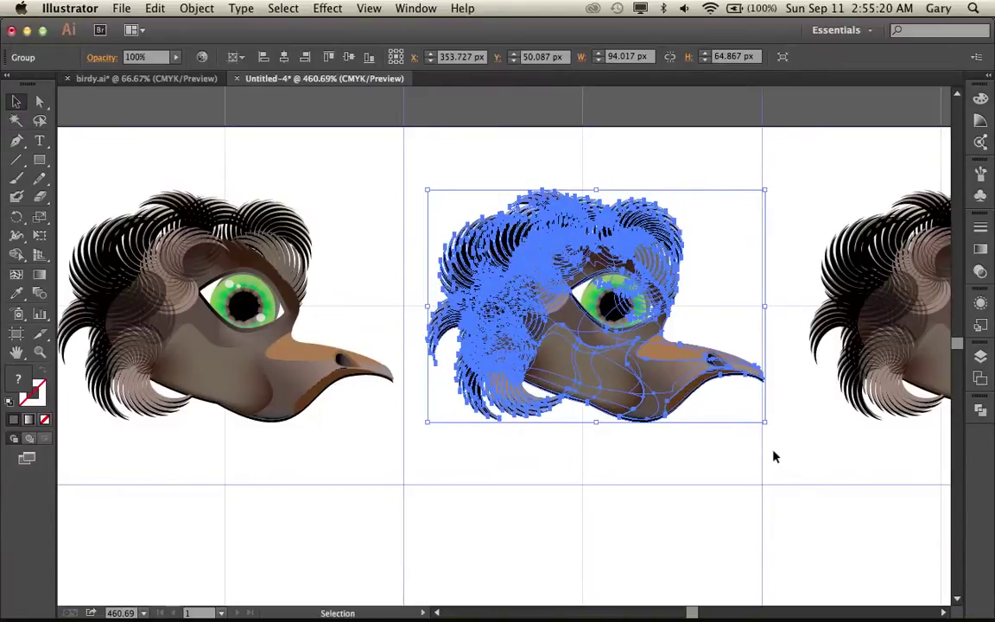
key("Left")
key("Left")
key("Left")
key("Left")
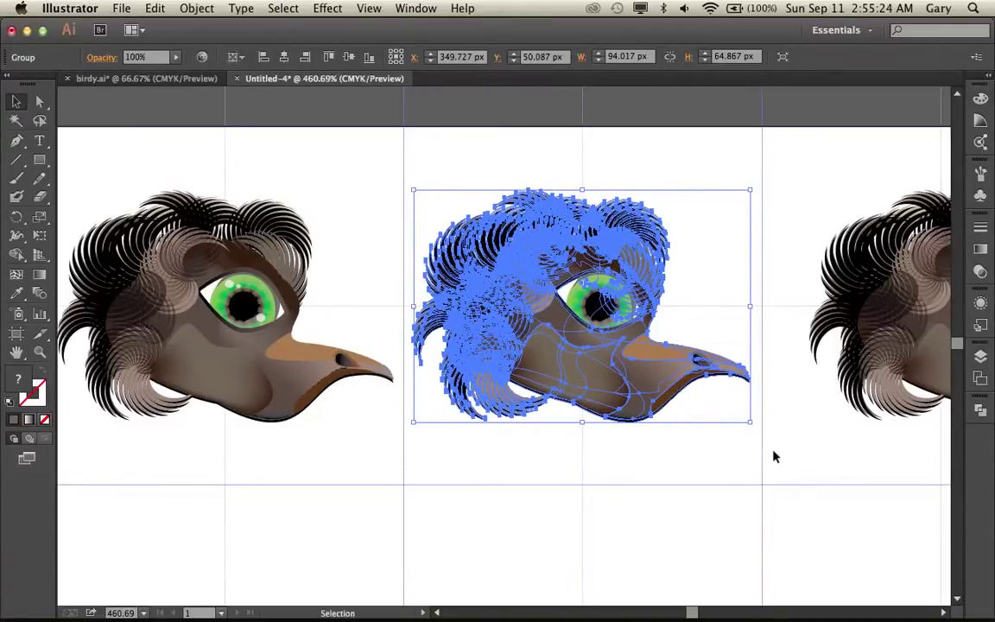
Nudge the fifth bird head left to center it in its grid cell, at about X 451 px.
left_click(783, 259)
key("space")
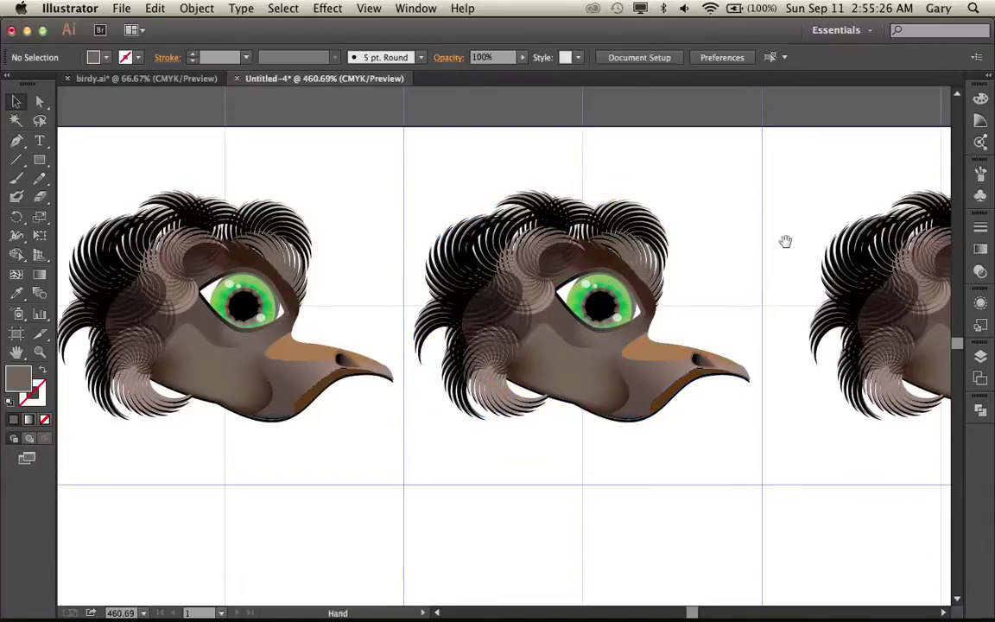
left_click_drag(785, 241, 435, 231)
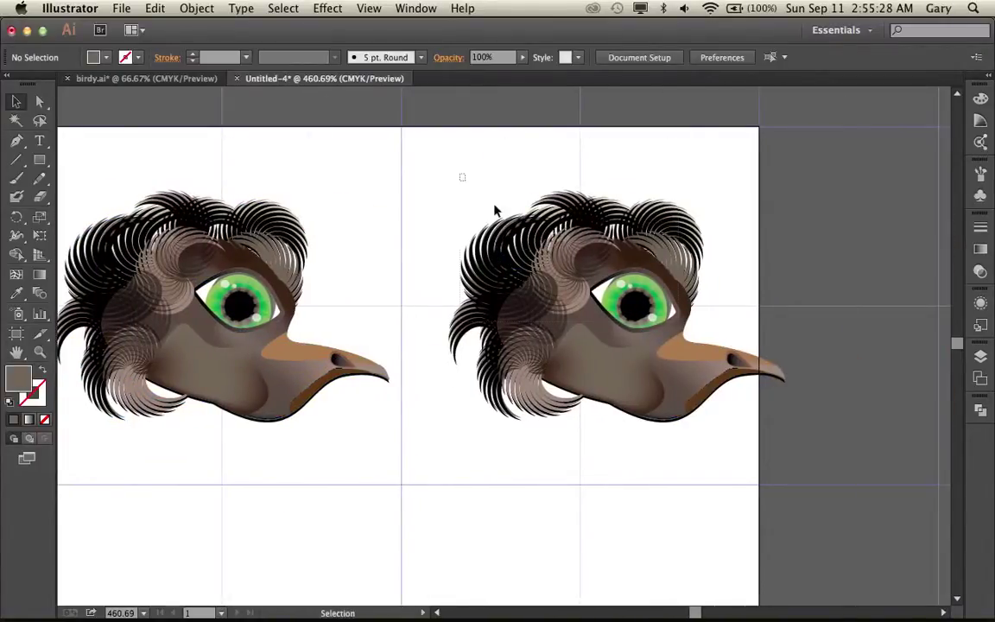
left_click_drag(459, 173, 813, 451)
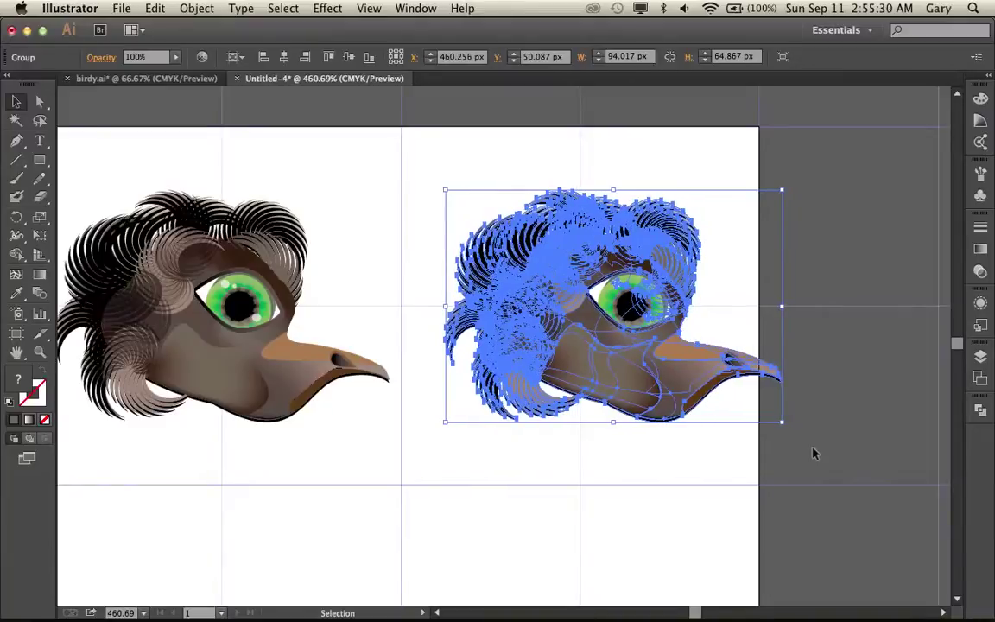
key("Left")
key("Left")
key("Left")
key("Left")
key("Left")
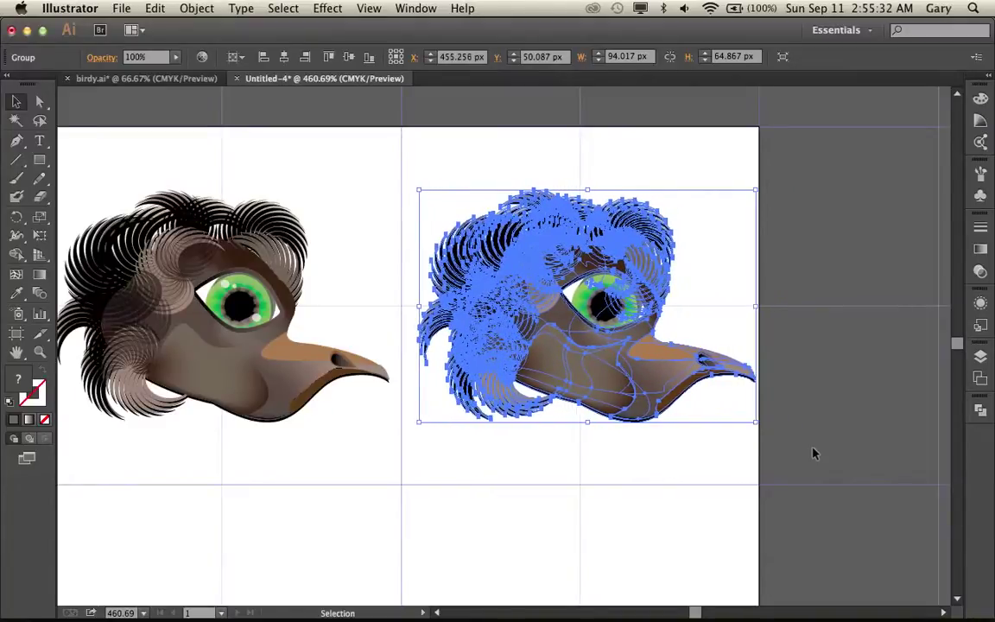
key("Left")
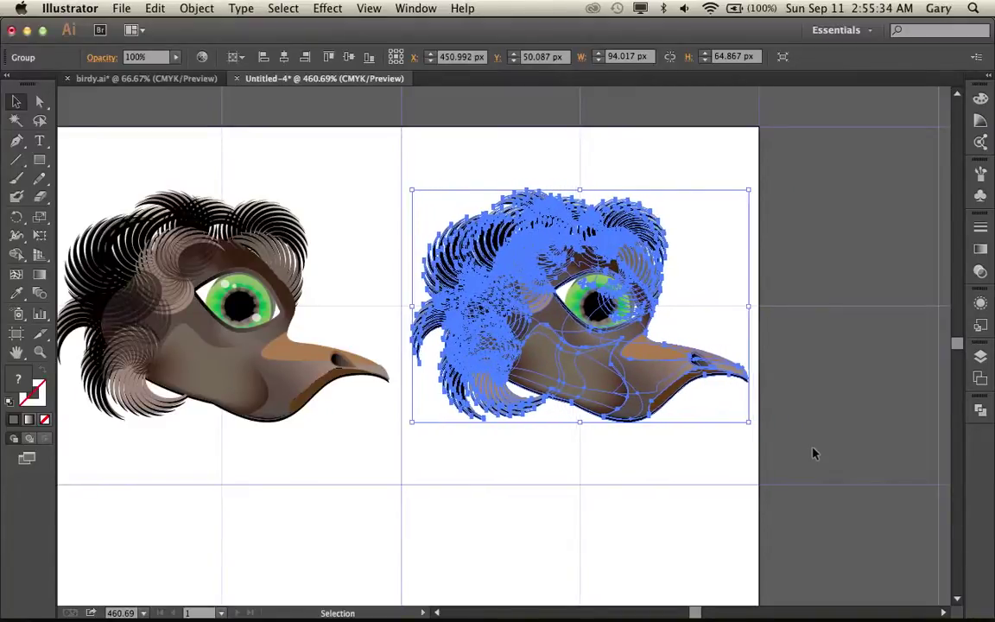
left_click(682, 172)
Duplicate the whole row of five bird heads straight down into the second row of grid cells, at about Y 144 px.
key("super+space")
left_click(502, 321, "alt+super")
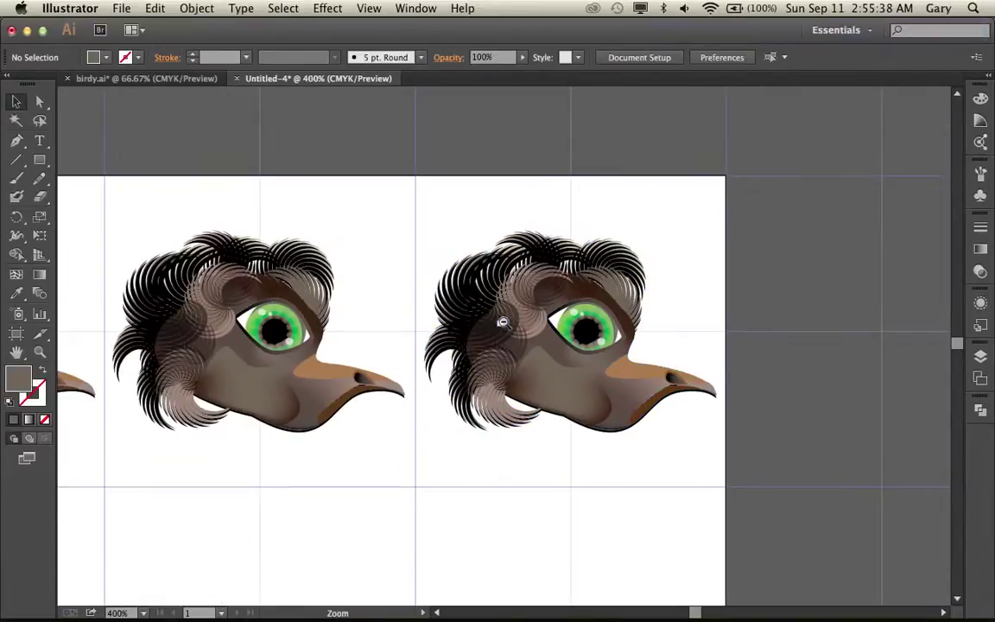
left_click(502, 322, "alt+super")
left_click(503, 321, "alt+super")
left_click(503, 321, "alt+super")
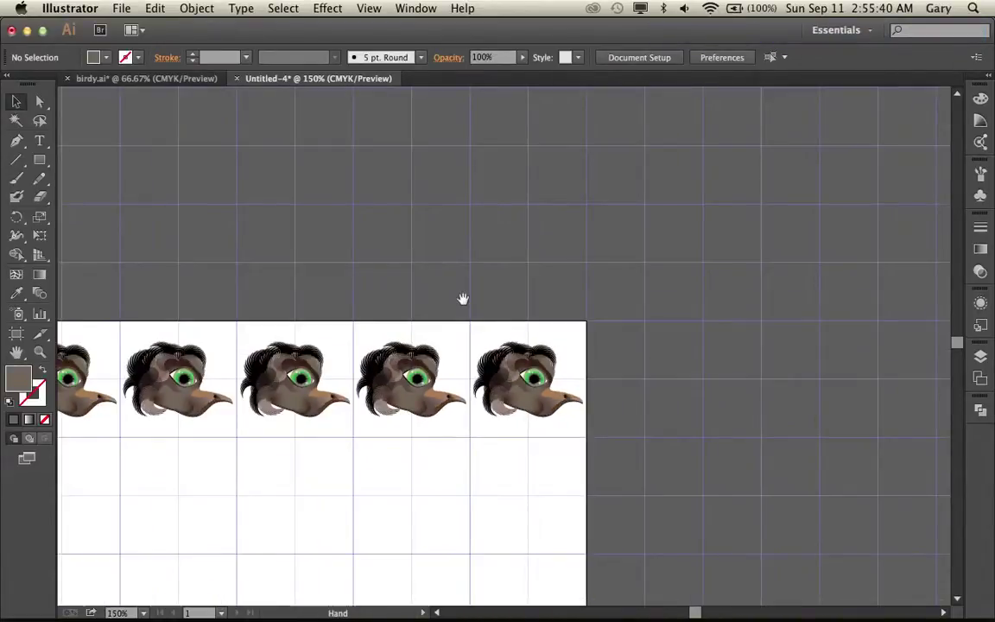
left_click_drag(463, 299, 670, 199)
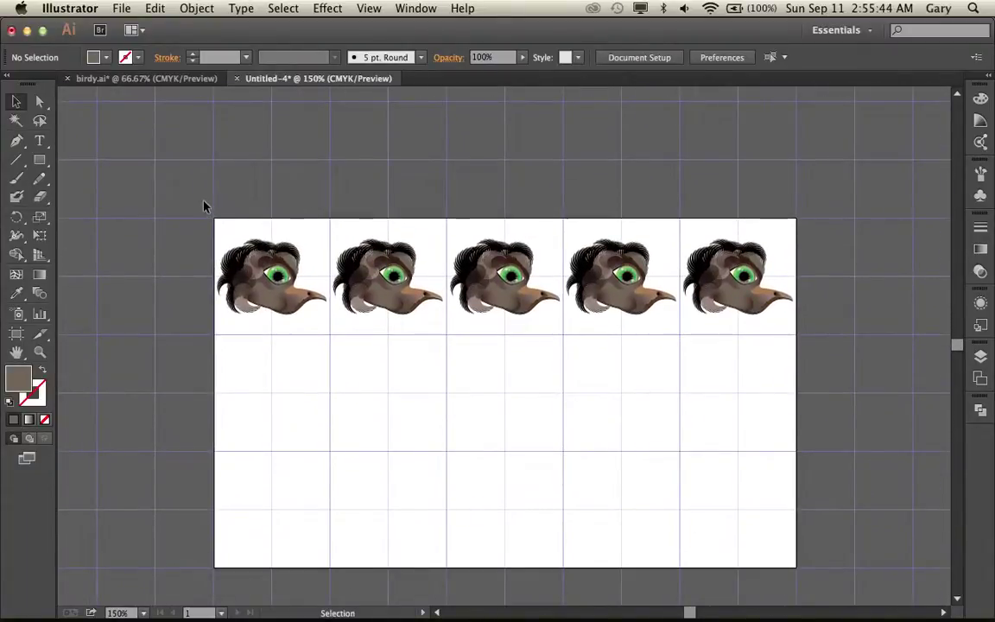
left_click_drag(203, 205, 834, 346)
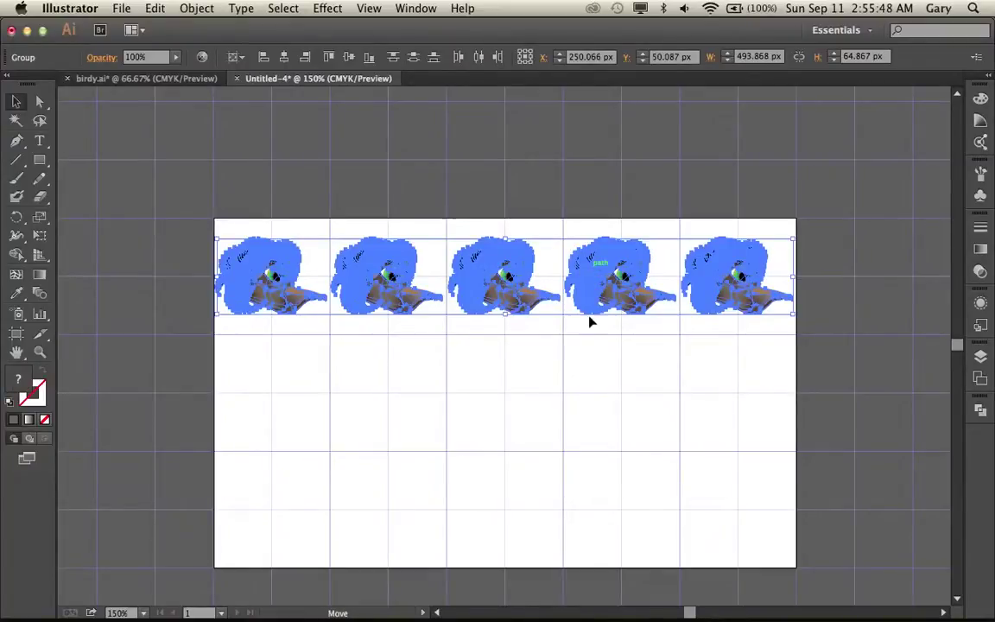
left_click_drag(590, 321, 572, 393)
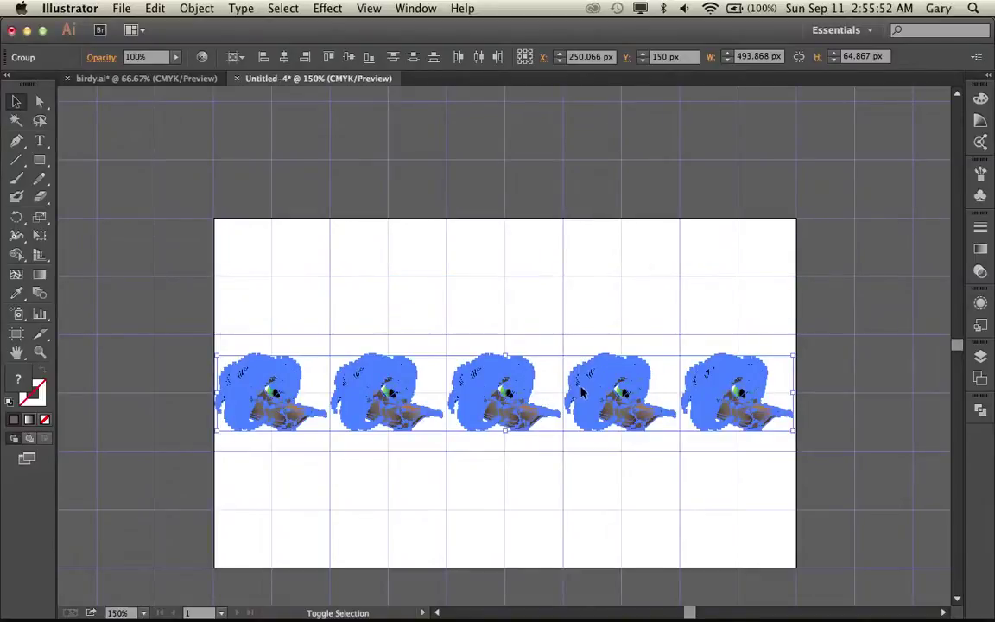
key("super+z")
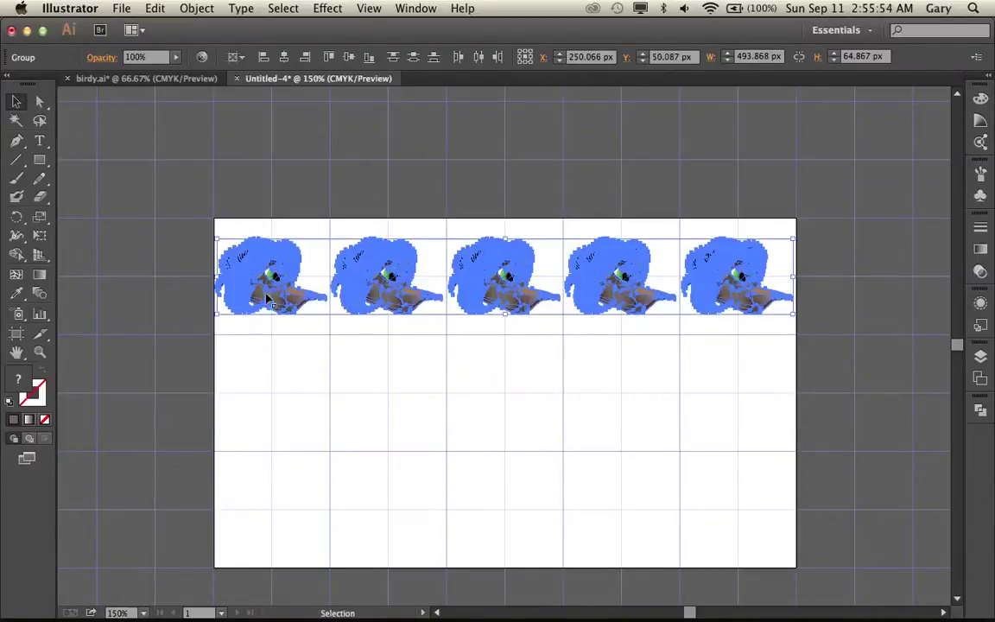
left_click_drag(276, 278, 269, 391)
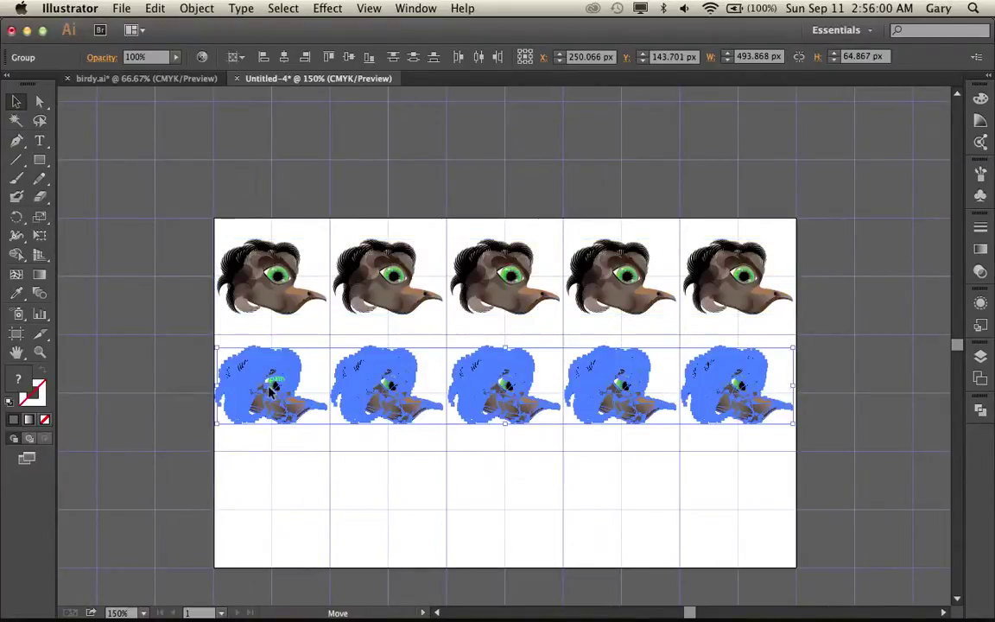
Nudge the second row of bird heads 6 px down to center it vertically in its cells, at about Y 150 px.
key("super+space")
left_click_drag(196, 331, 353, 457)
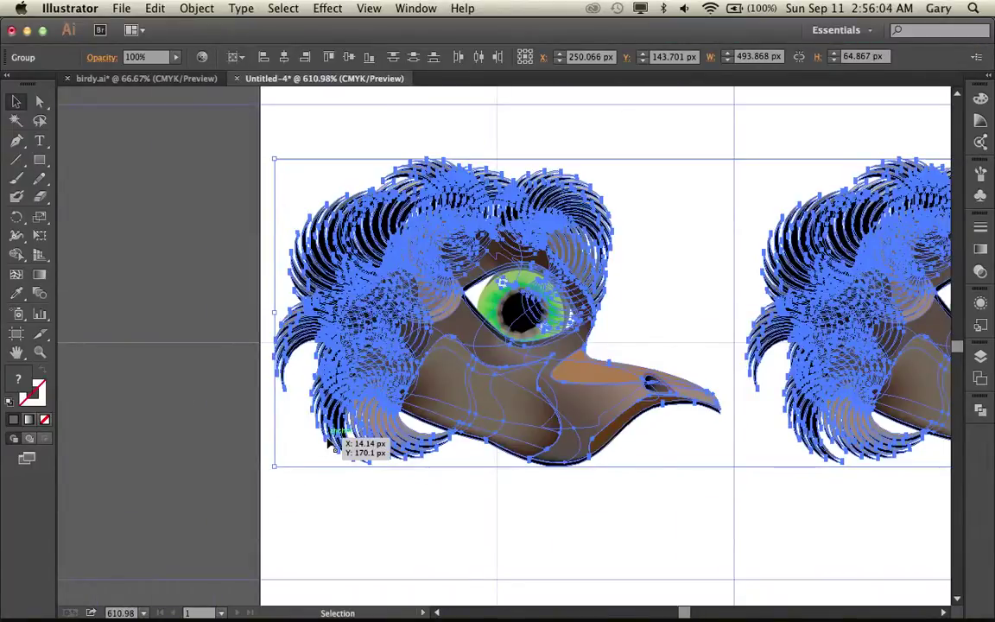
key("Down")
key("Down")
key("Down")
key("Down")
key("Down")
key("Down")
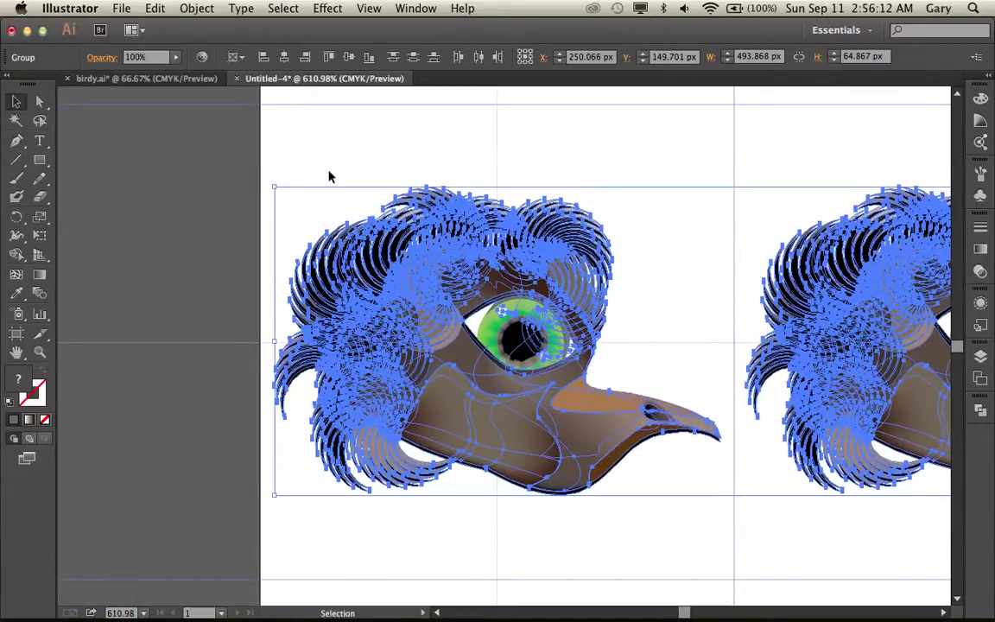
left_click_drag(308, 162, 595, 364)
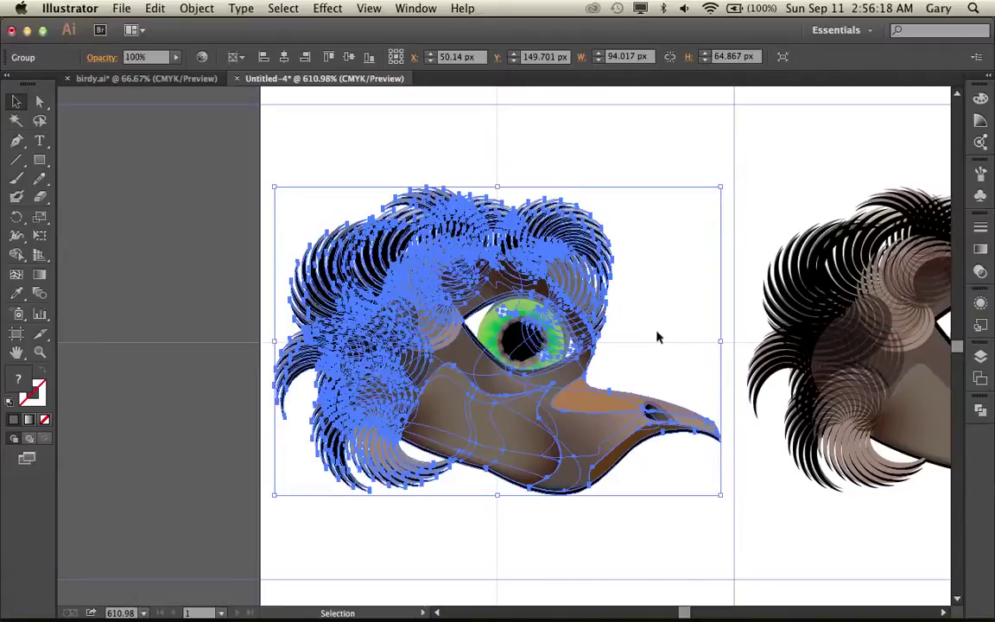
left_click(557, 155)
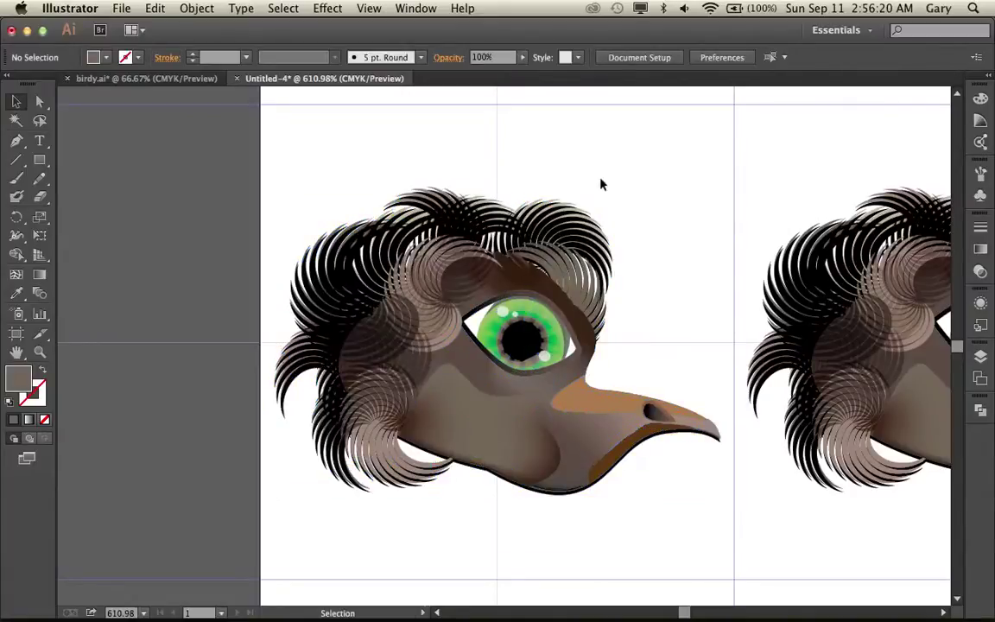
Duplicate the second row of bird heads straight down into the third row of grid cells, at about Y 242 px.
key("super+space")
left_click(538, 178, "alt+super")
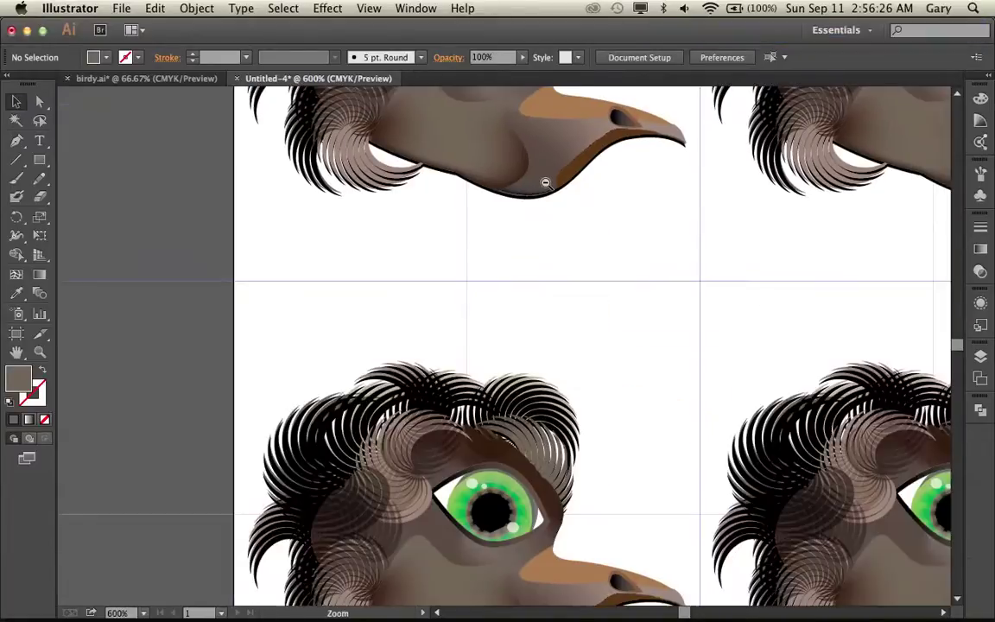
left_click(536, 288, "alt+super")
left_click(528, 339, "alt+super")
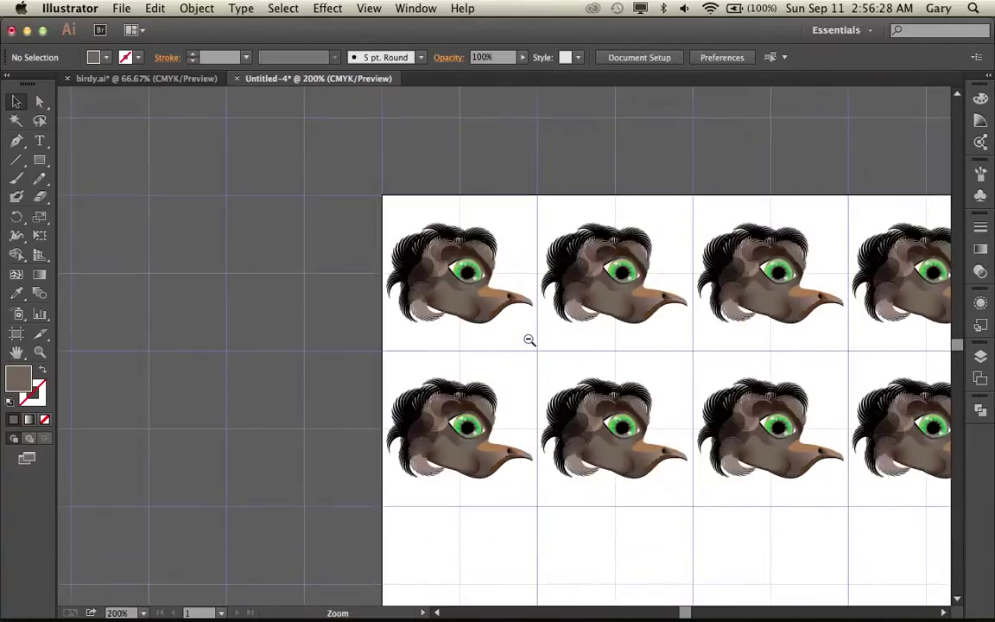
left_click(528, 339, "alt+super")
left_click_drag(531, 346, 398, 275)
left_click_drag(248, 279, 748, 471)
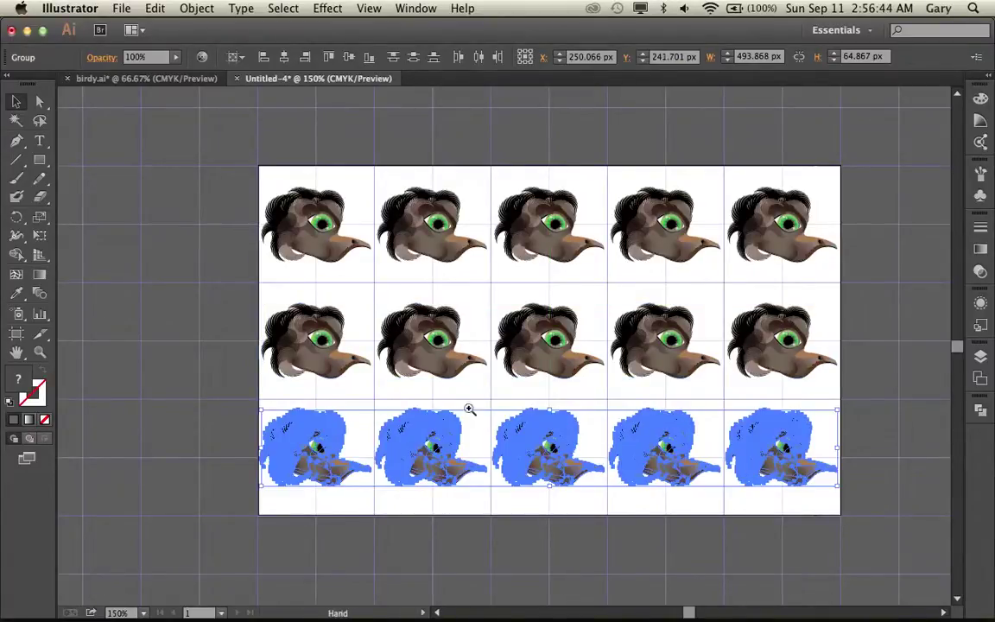
Nudge the third row of bird heads 9 px down to center it vertically in its cells, at about Y 251 px.
left_click_drag(261, 397, 417, 529)
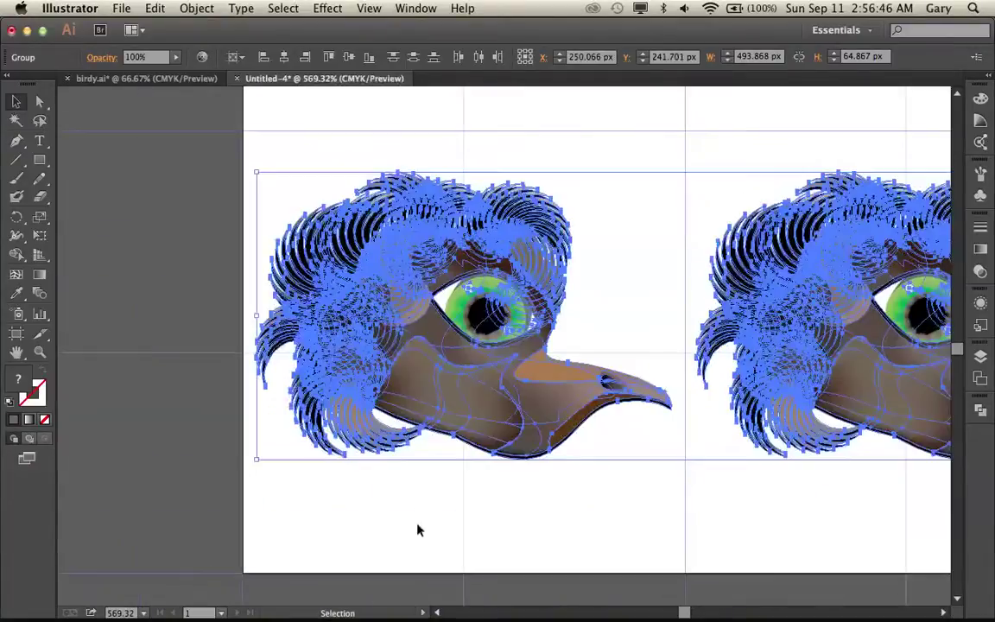
key("Down")
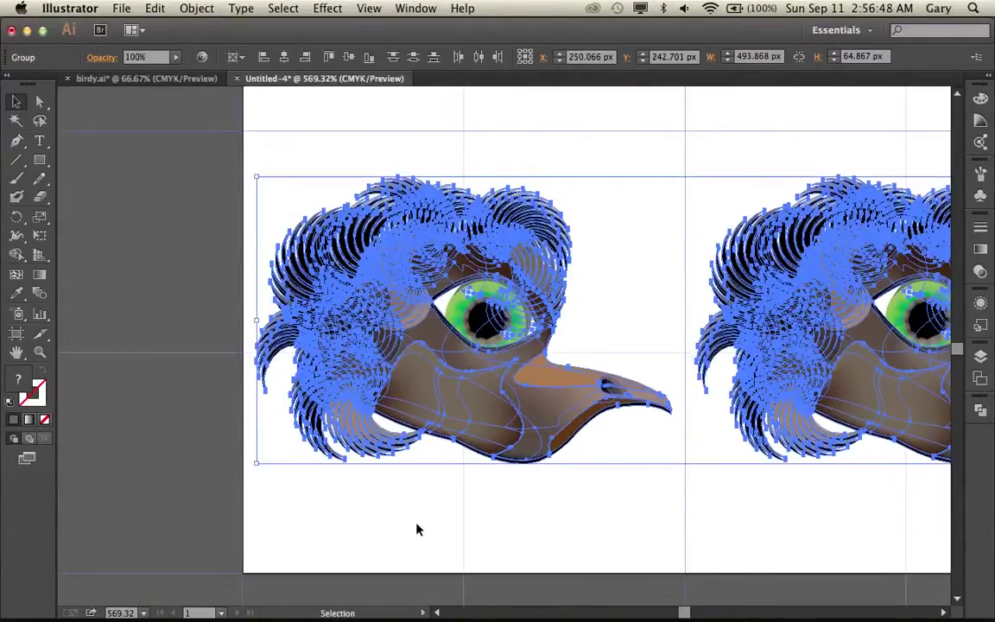
key("Down")
key("Down")
key("Down")
key("Down")
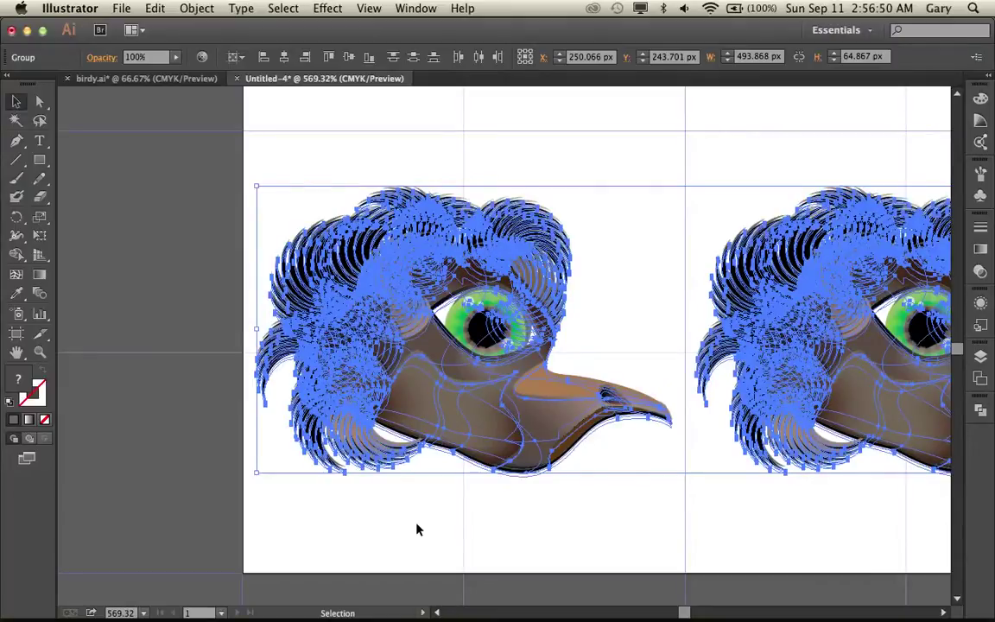
key("Down")
key("Down")
key("Down")
key("Down")
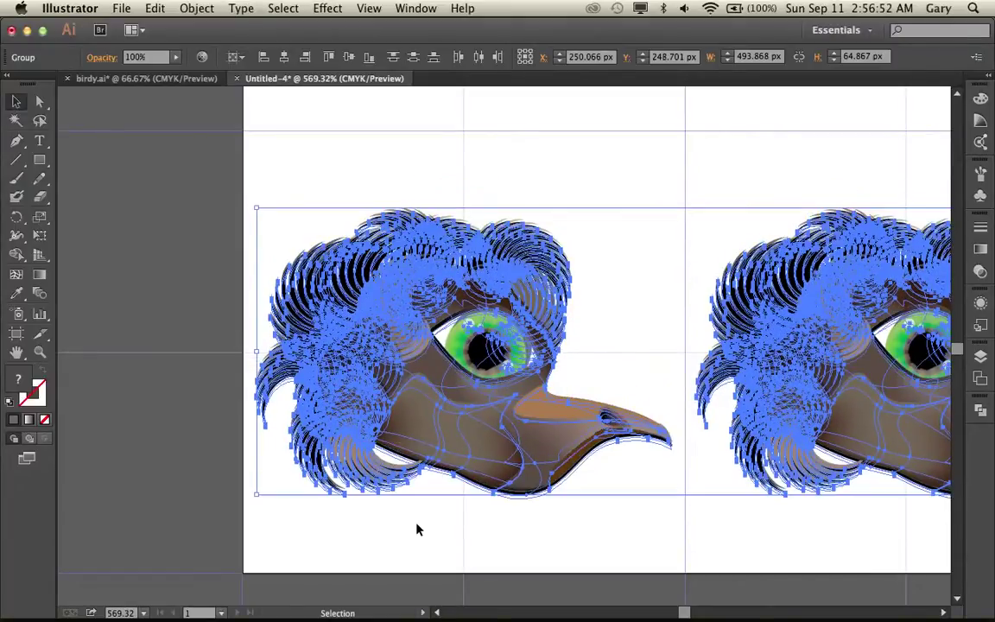
key("Up")
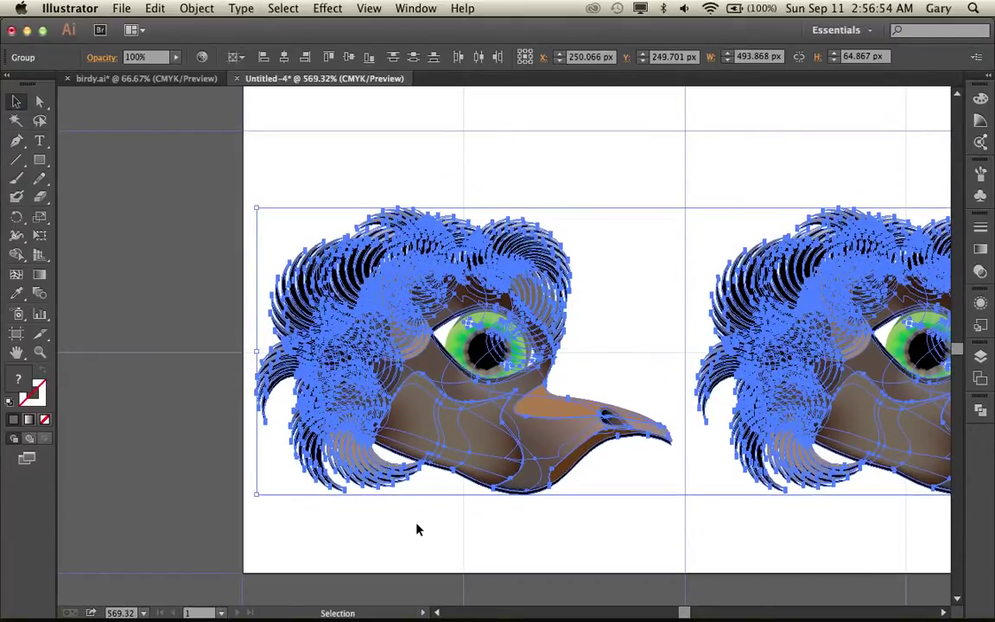
key("Down")
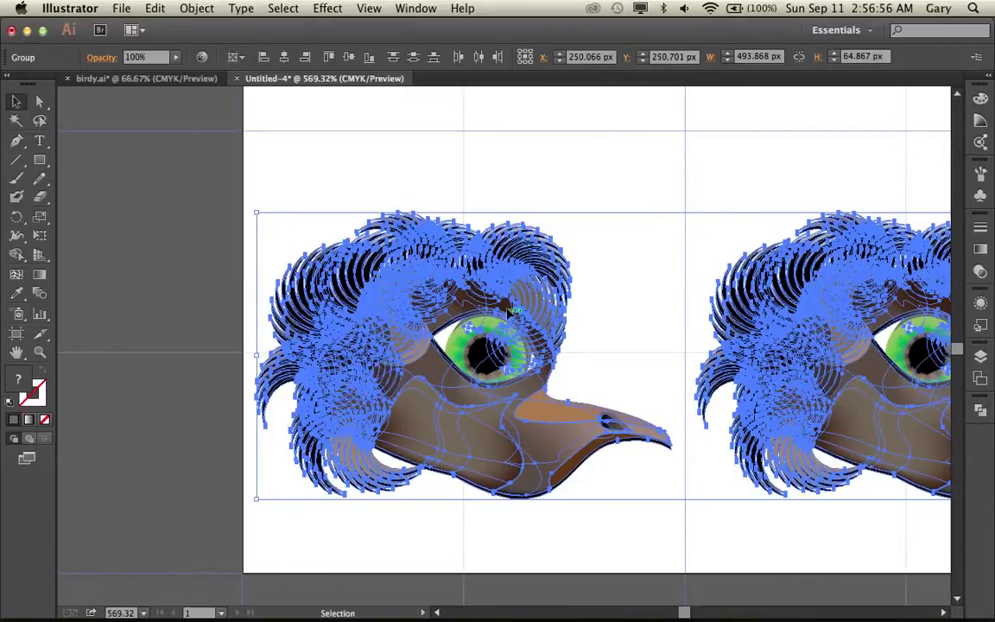
left_click(514, 198)
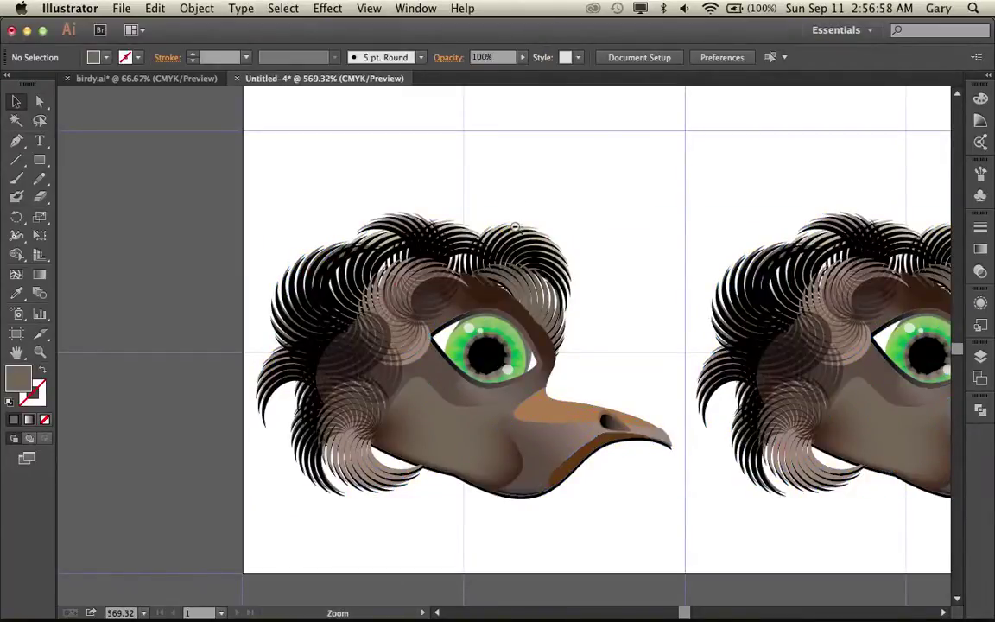
Isolate the eye group of the first bird head in the second row and select the iris circle with its gradient settings shown.
left_click(515, 226, "alt")
left_click(518, 250, "alt")
left_click(483, 245, "alt")
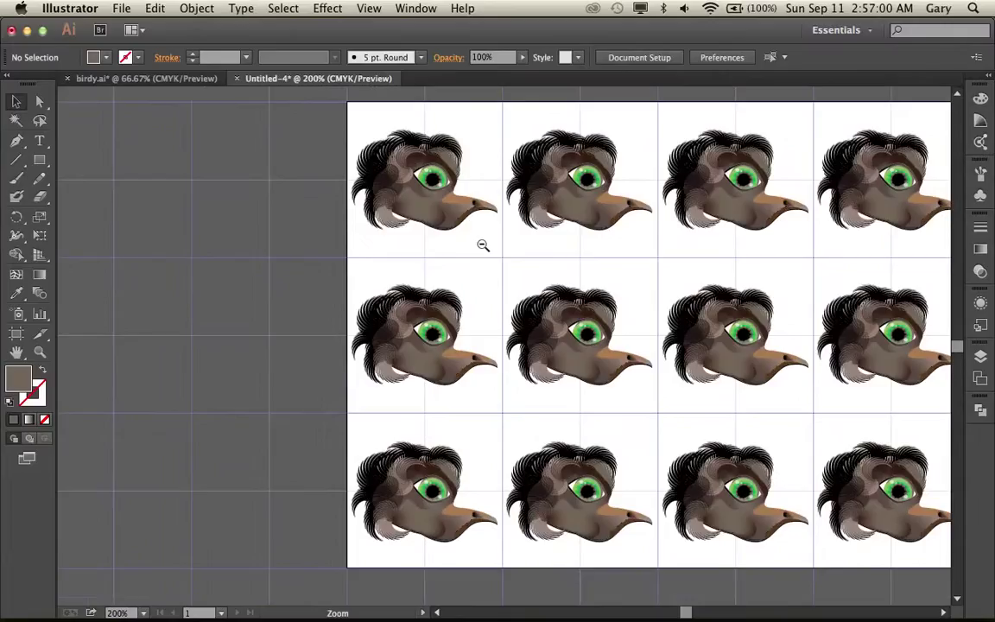
left_click_drag(368, 290, 506, 406)
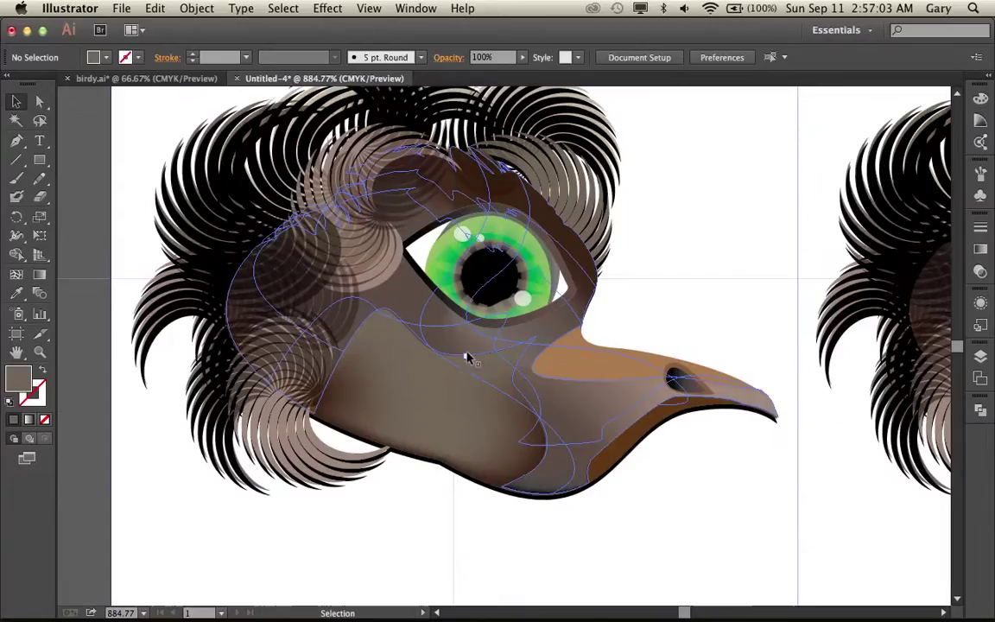
double_click(448, 259)
double_click(448, 259)
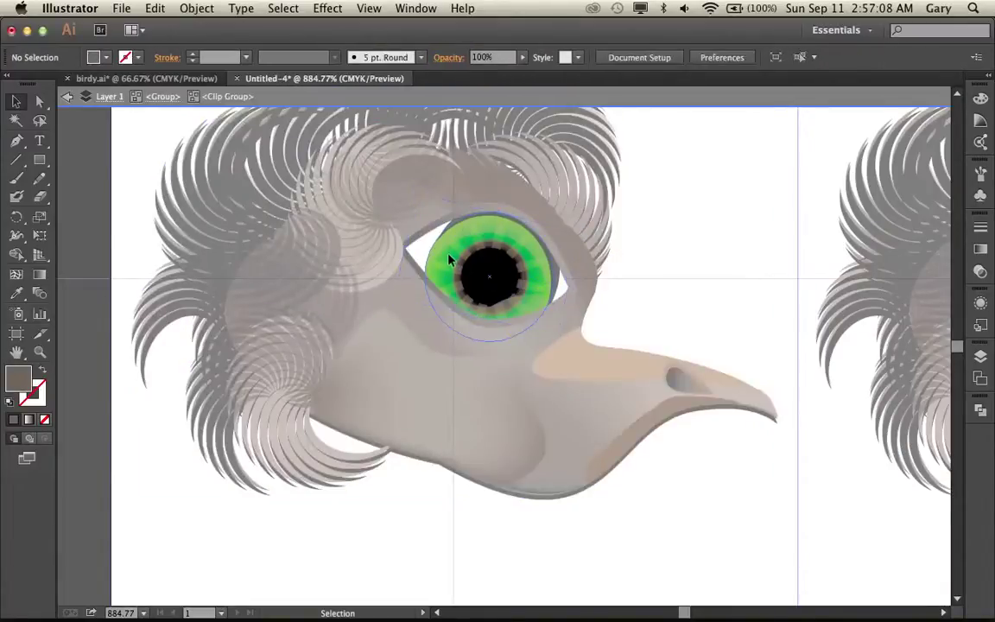
double_click(448, 259)
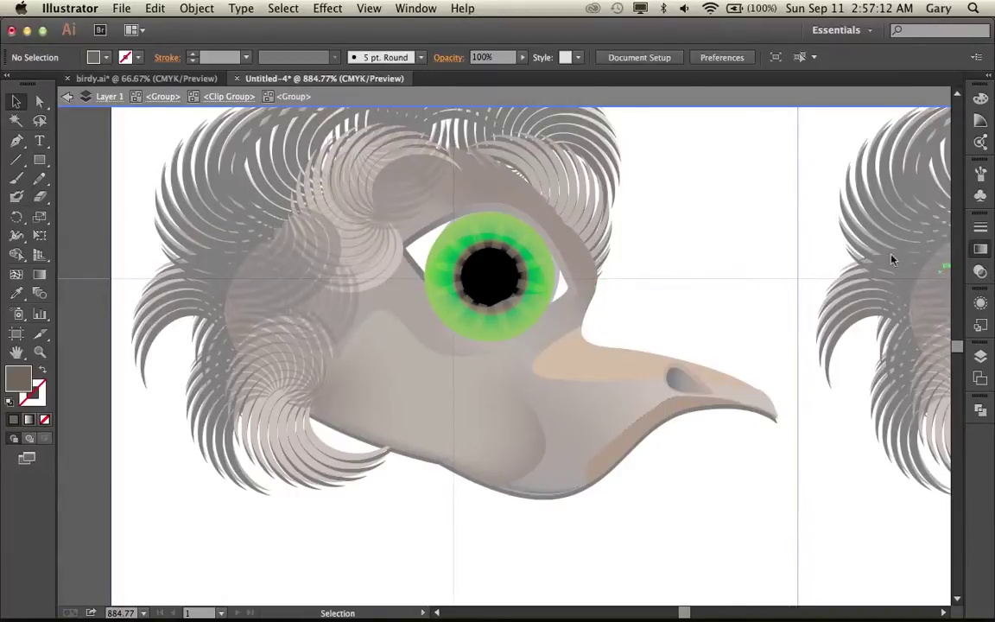
key("super+F9")
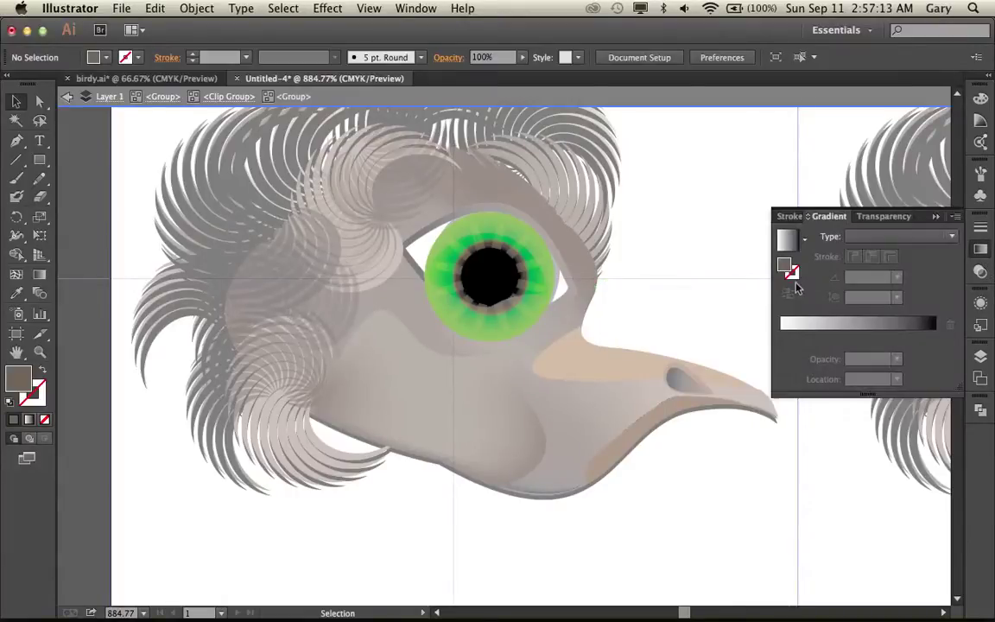
left_click(450, 260)
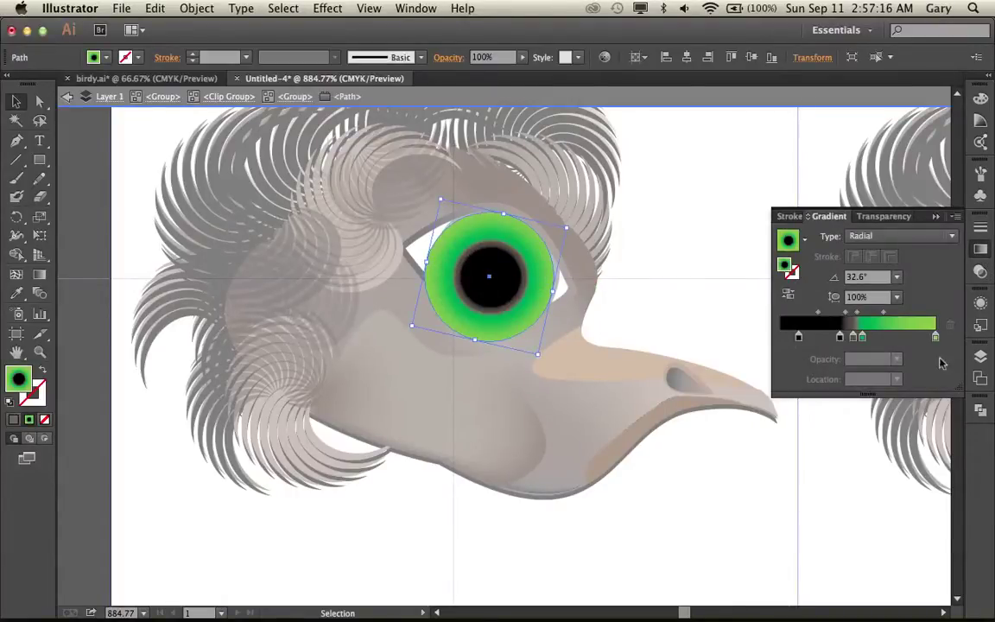
Change the green gradient stop at 53% of the selected iris to red.
left_click(863, 336)
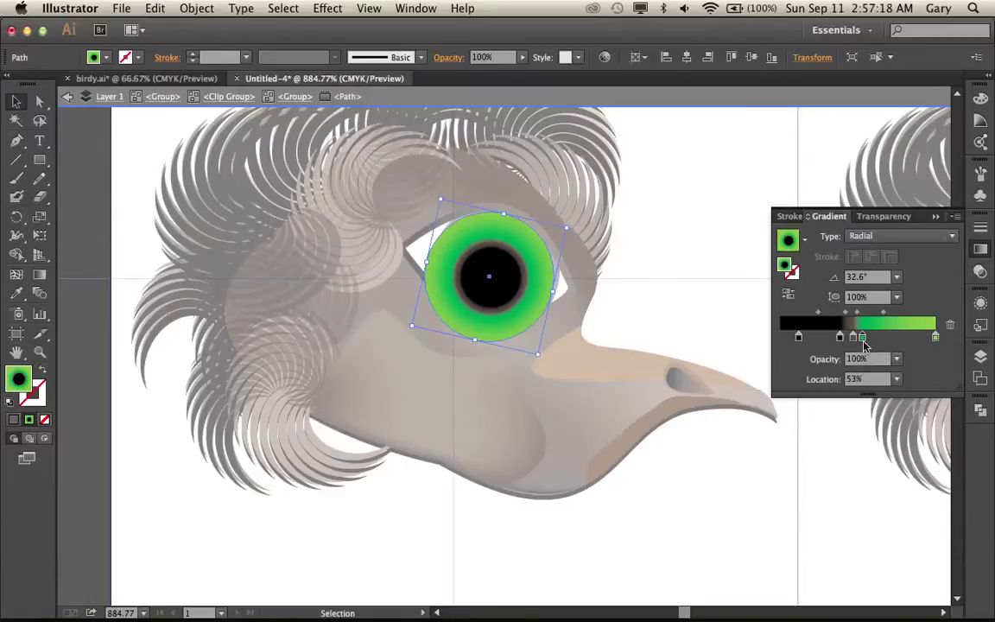
double_click(864, 343)
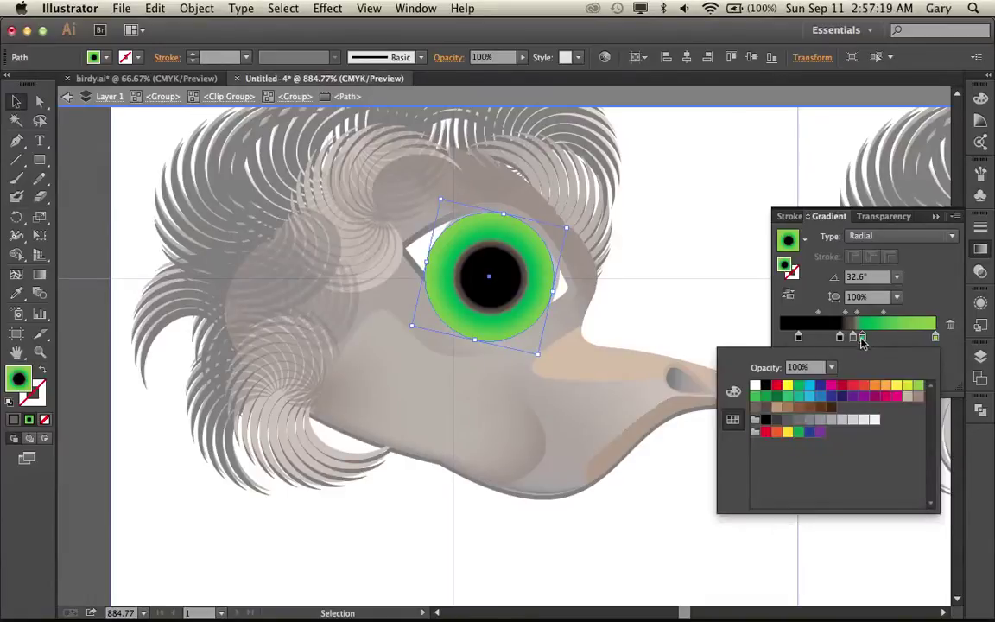
left_click(843, 388)
key("Escape")
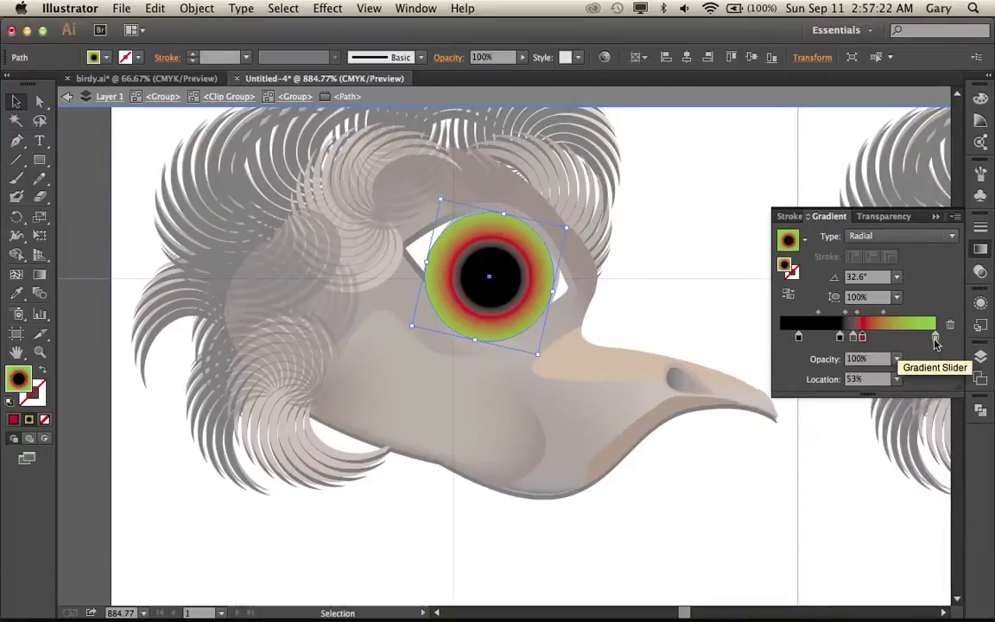
Change the outermost gradient stop of the selected iris, at 100%, to crimson and leave isolation mode.
double_click(935, 337)
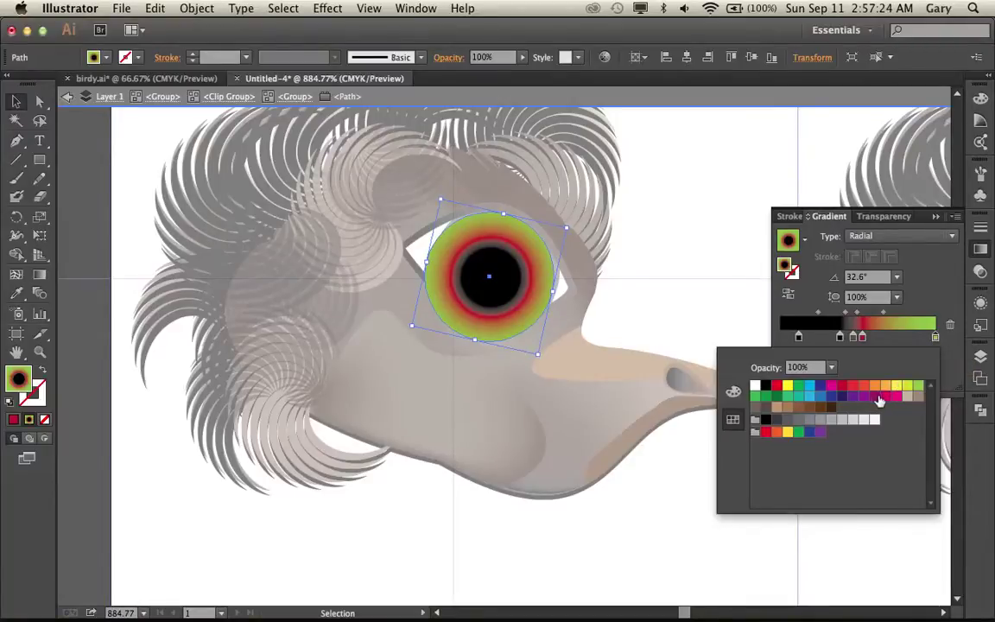
left_click(886, 399)
key("Escape")
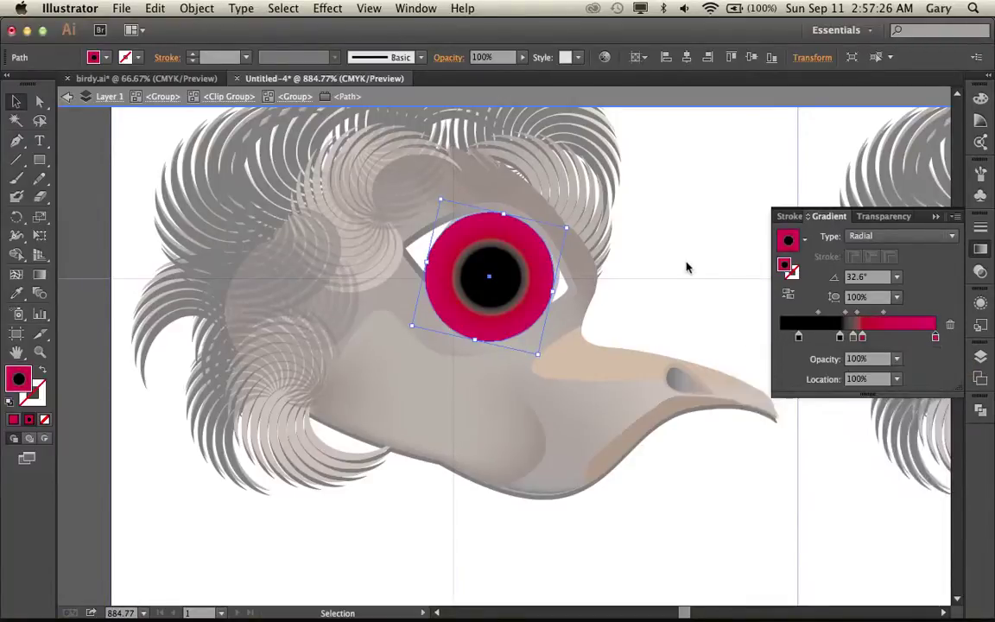
double_click(687, 266)
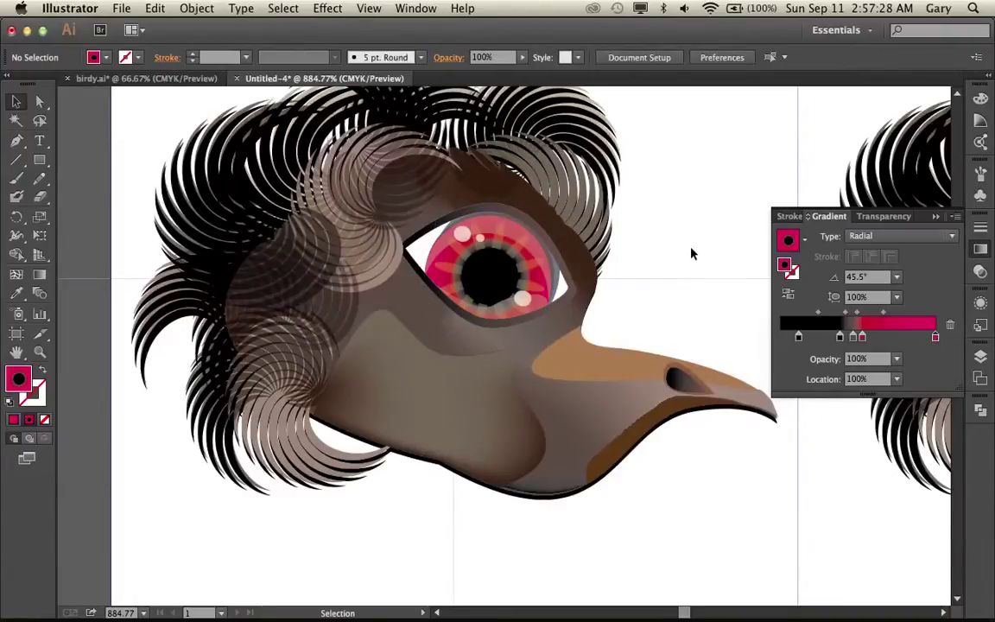
Isolate the eye group of the second bird head in the second row and select its green iris circle.
left_click_drag(690, 224, 583, 329)
left_click_drag(392, 320, 35, 316)
left_click_drag(595, 304, 430, 274)
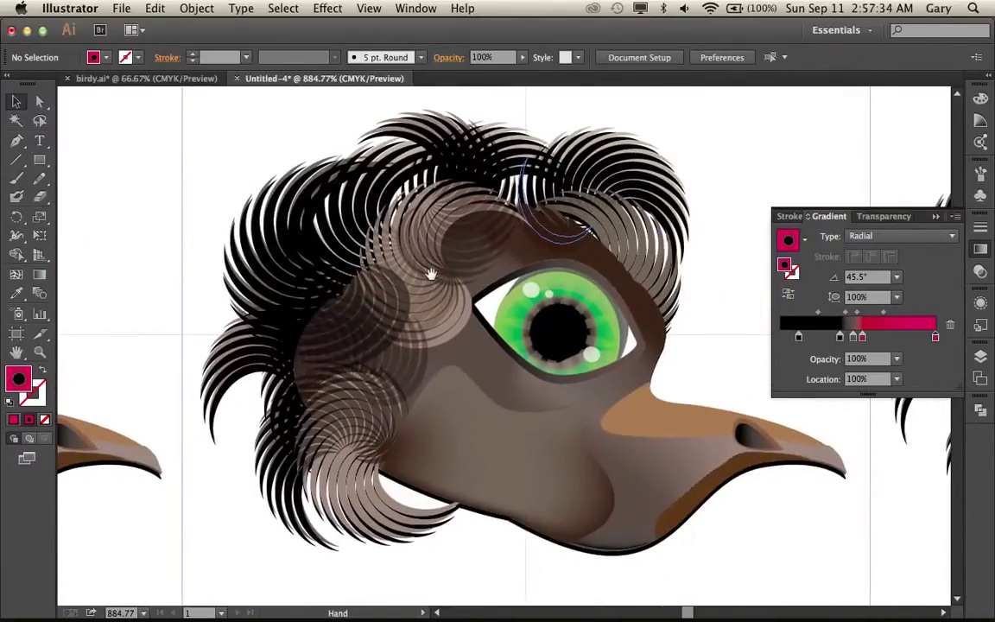
left_click(521, 316)
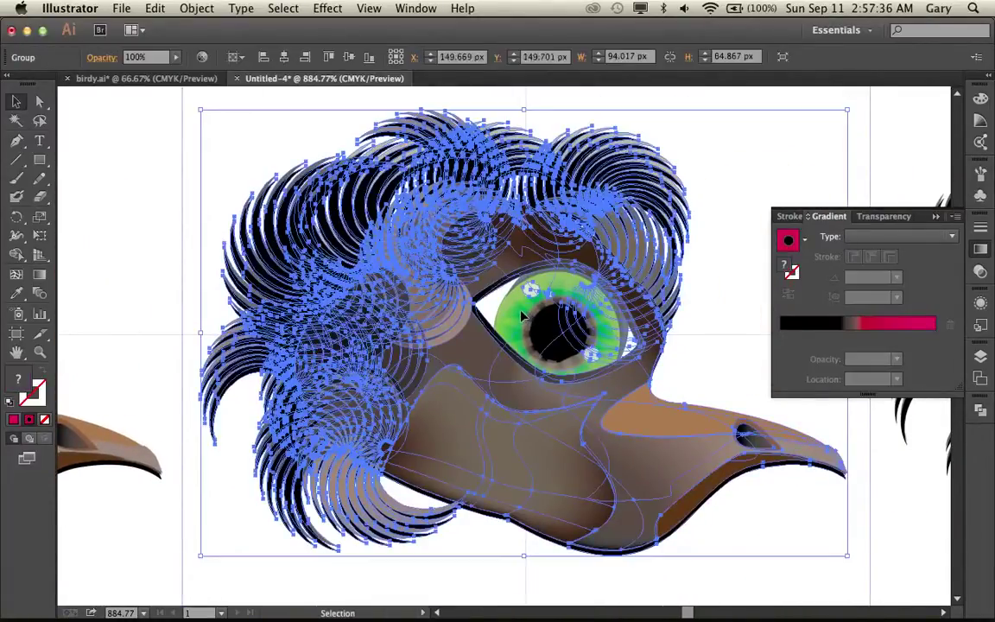
double_click(522, 316)
left_click(521, 316)
double_click(522, 316)
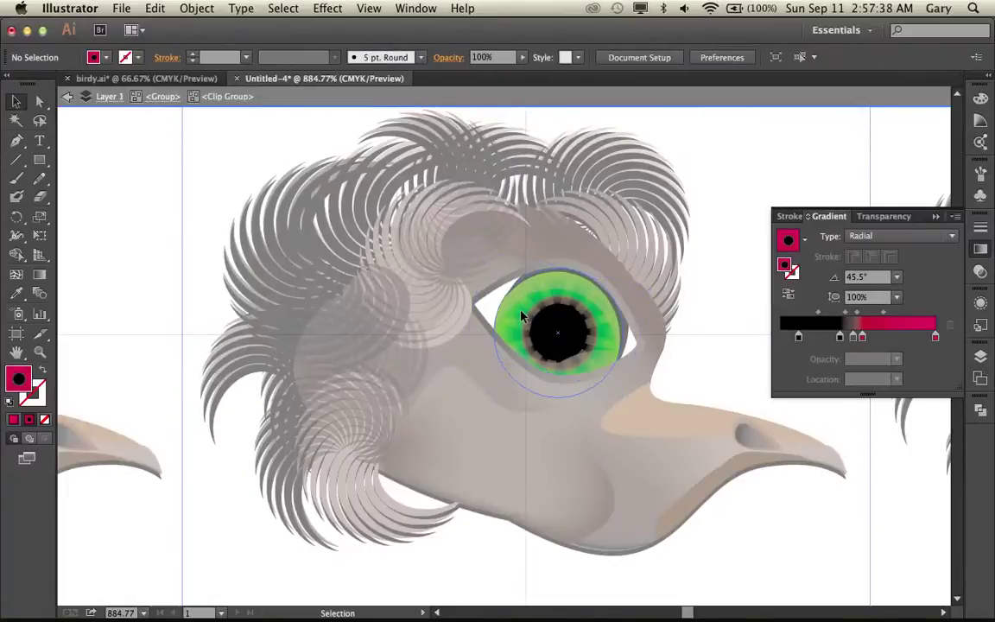
left_click(522, 316)
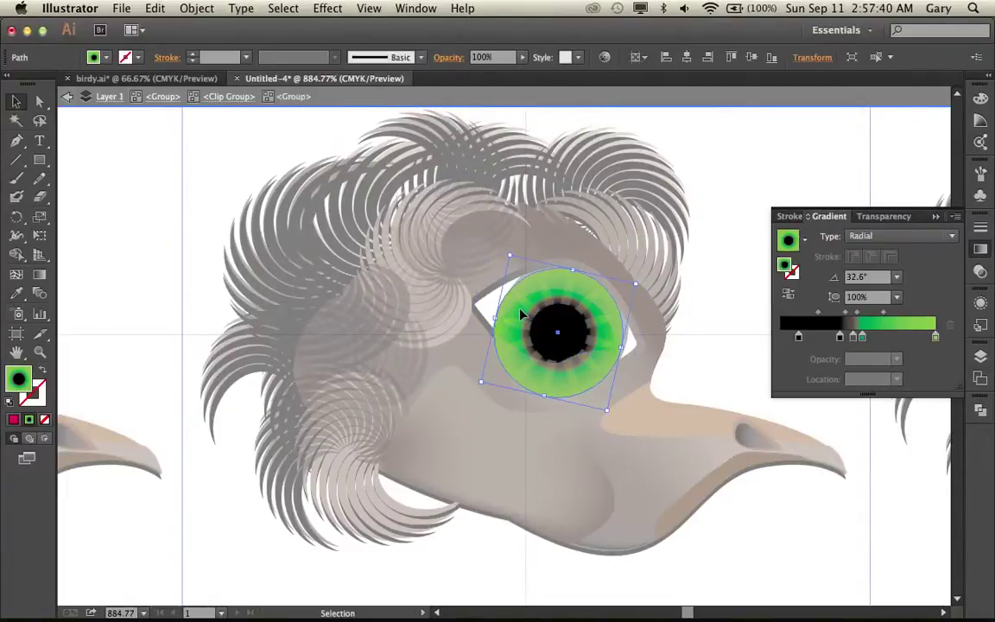
double_click(522, 316)
Recolor the selected iris gradient with light blue at the 53% stop and a darker blue at the 100% stop, leaving isolation mode.
left_click(863, 338)
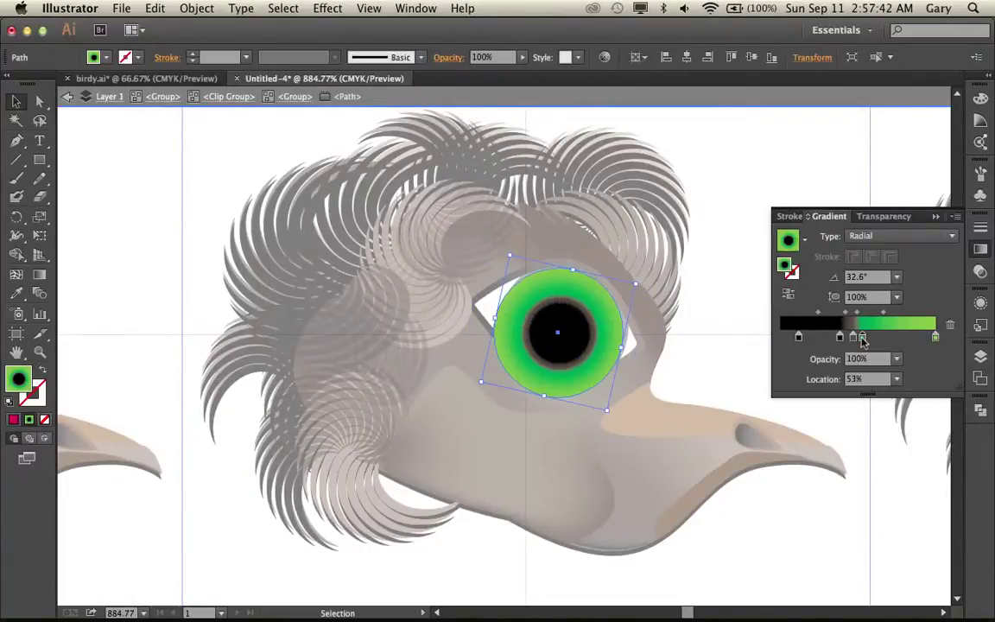
double_click(862, 338)
left_click(810, 391)
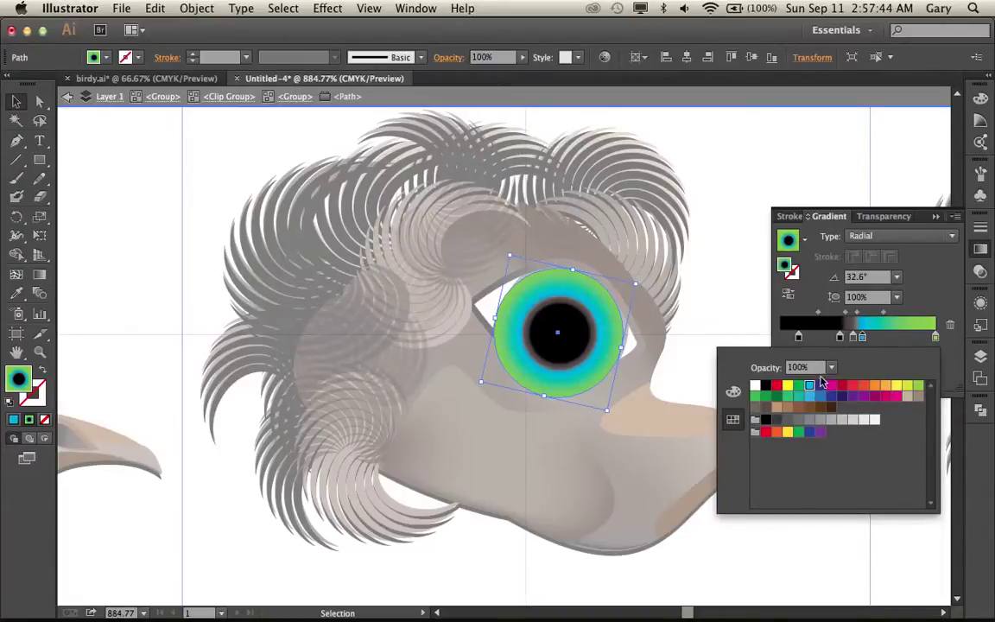
left_click(843, 316)
double_click(936, 338)
left_click(820, 396)
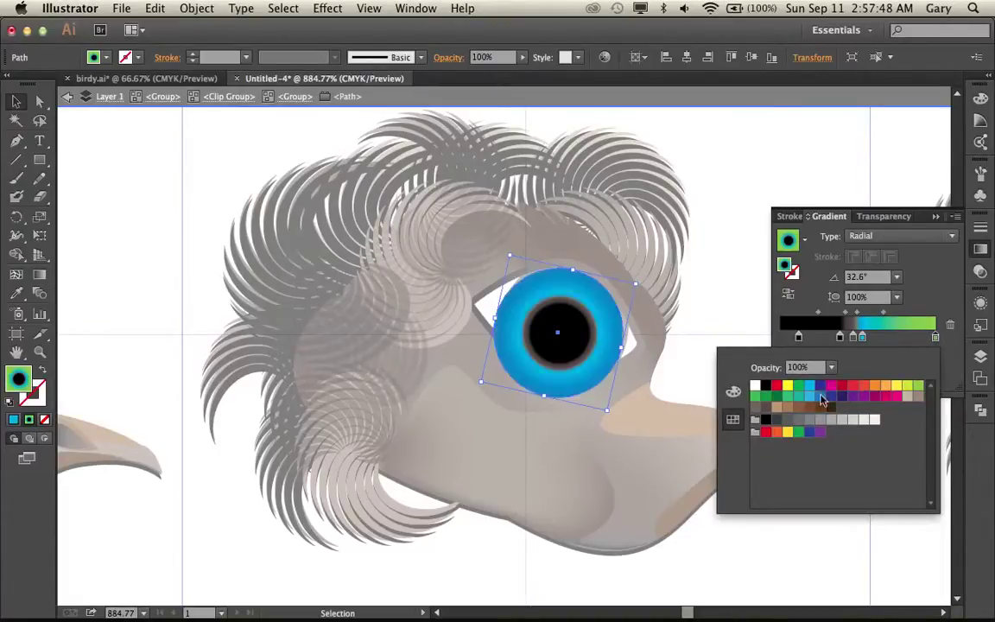
key("Escape")
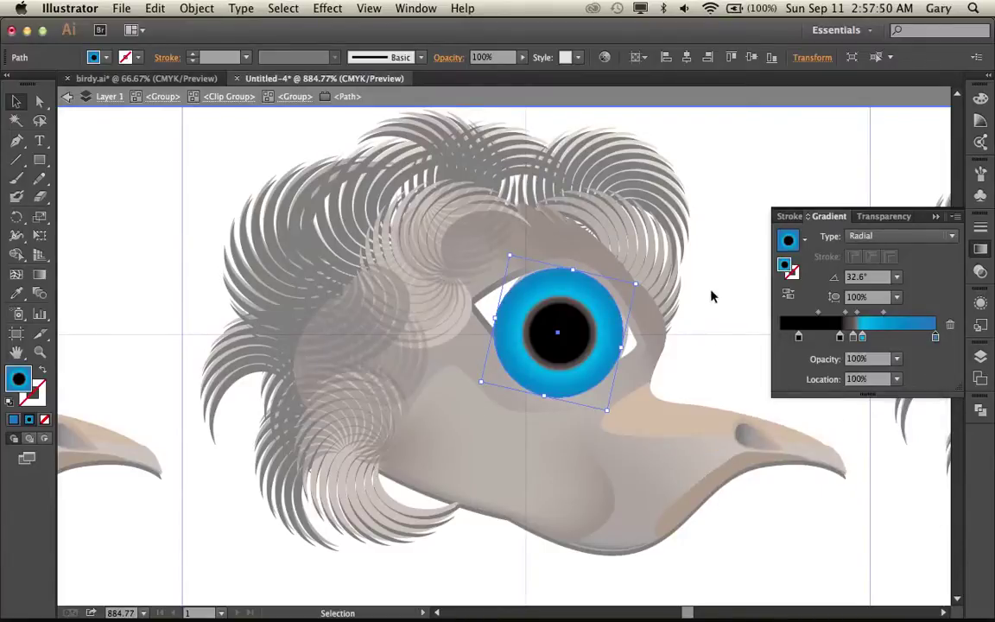
key("Escape")
left_click(710, 294)
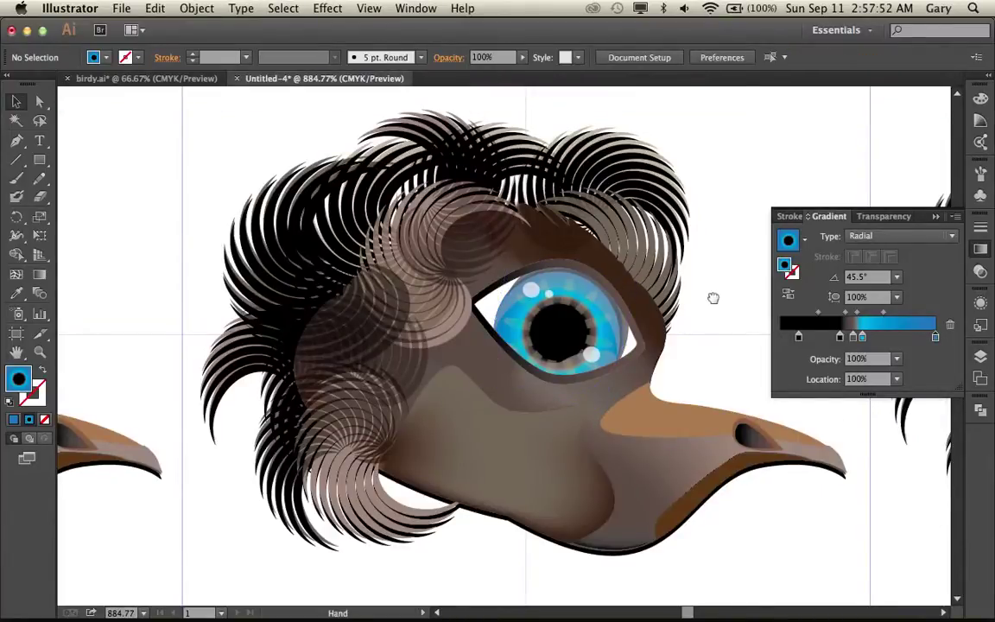
Isolate the eye group of the third bird head in the second row and select its green iris circle.
left_click_drag(713, 295, 443, 281)
scroll(568, 286, "right", 10)
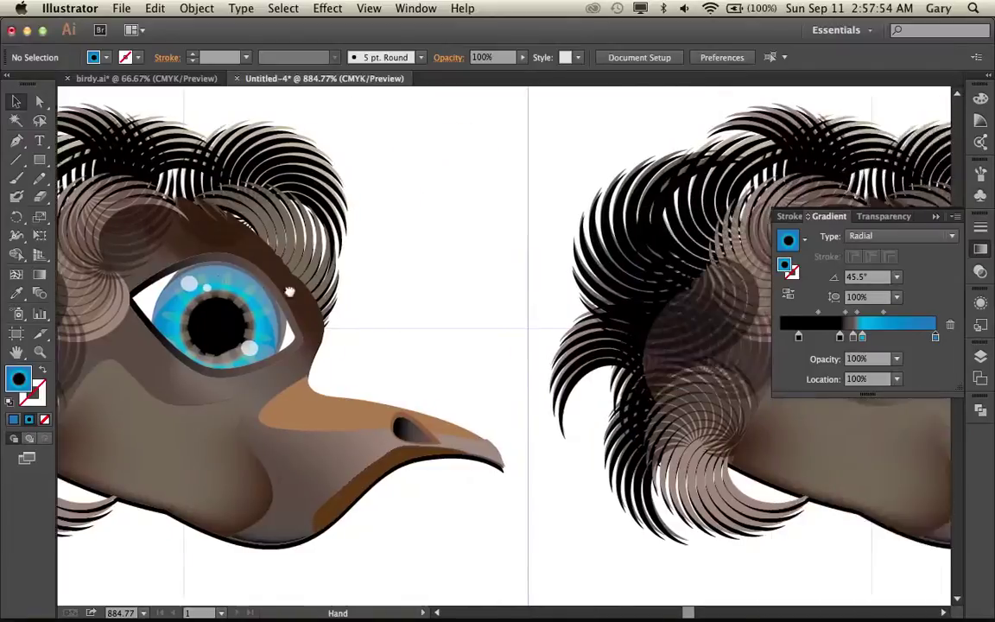
scroll(444, 287, "right", 4)
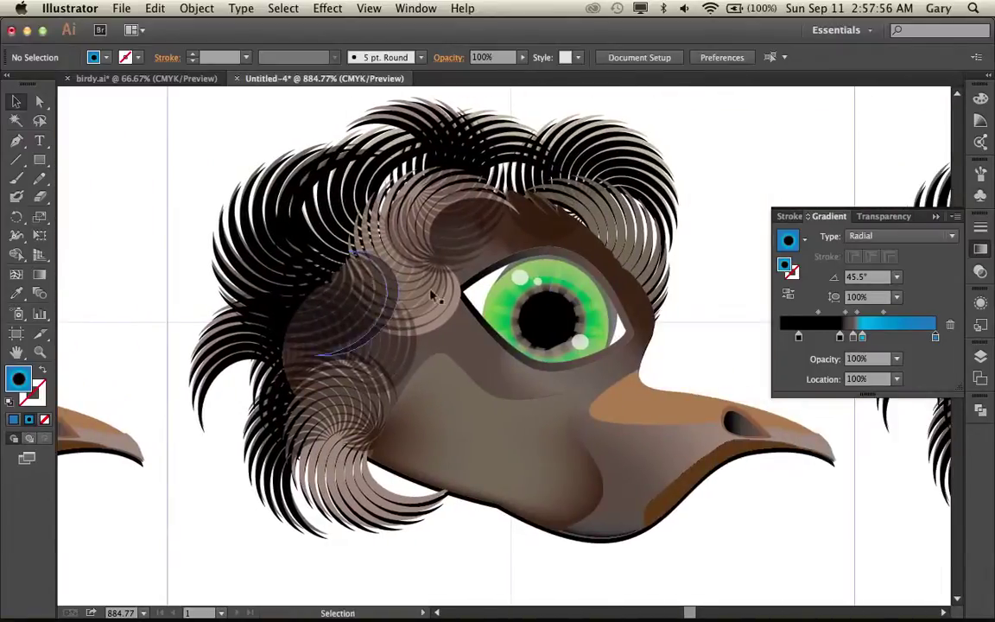
double_click(509, 304)
left_click(509, 304)
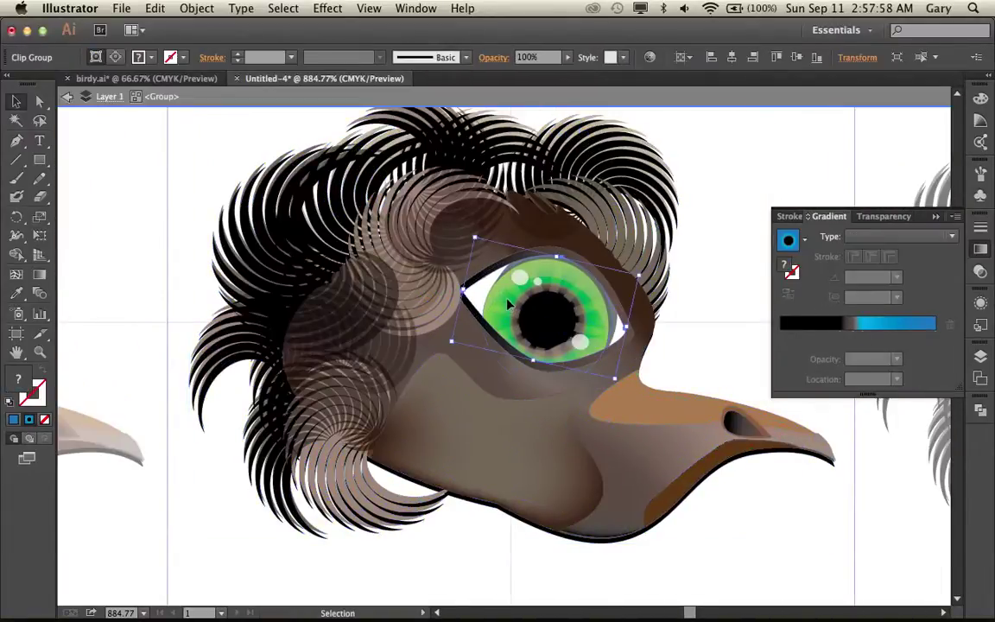
double_click(510, 304)
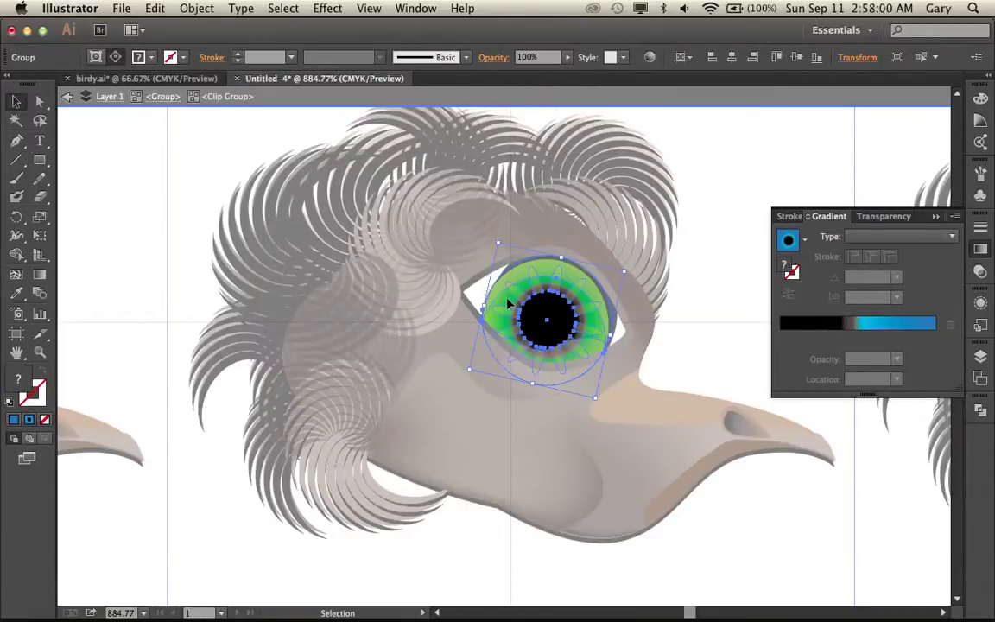
double_click(508, 300)
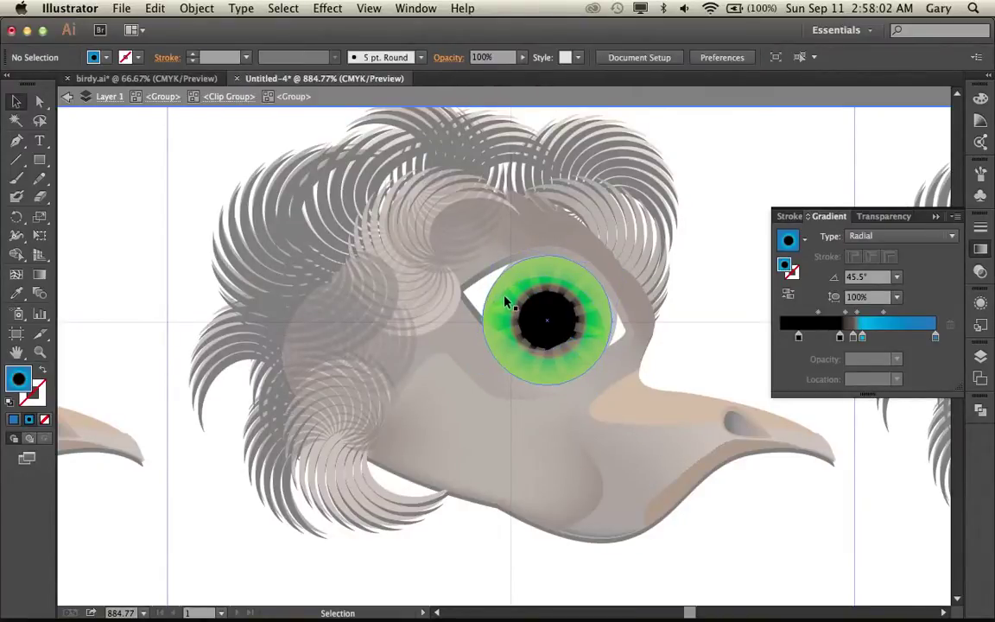
left_click(507, 299)
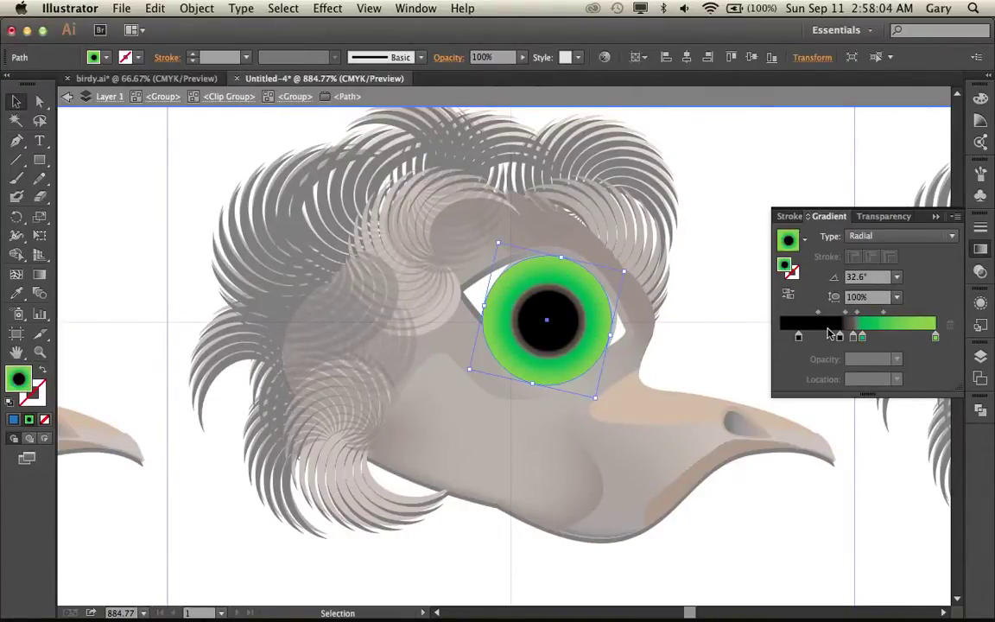
Change the 53% gradient stop of the third head's iris to yellow and leave isolation mode.
left_click(862, 337)
double_click(862, 337)
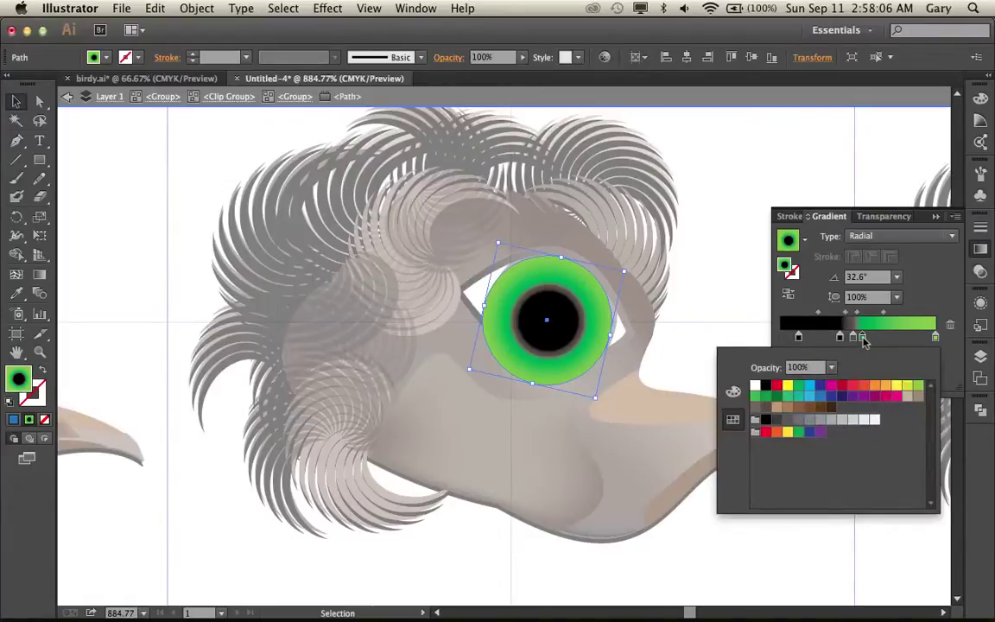
left_click(896, 386)
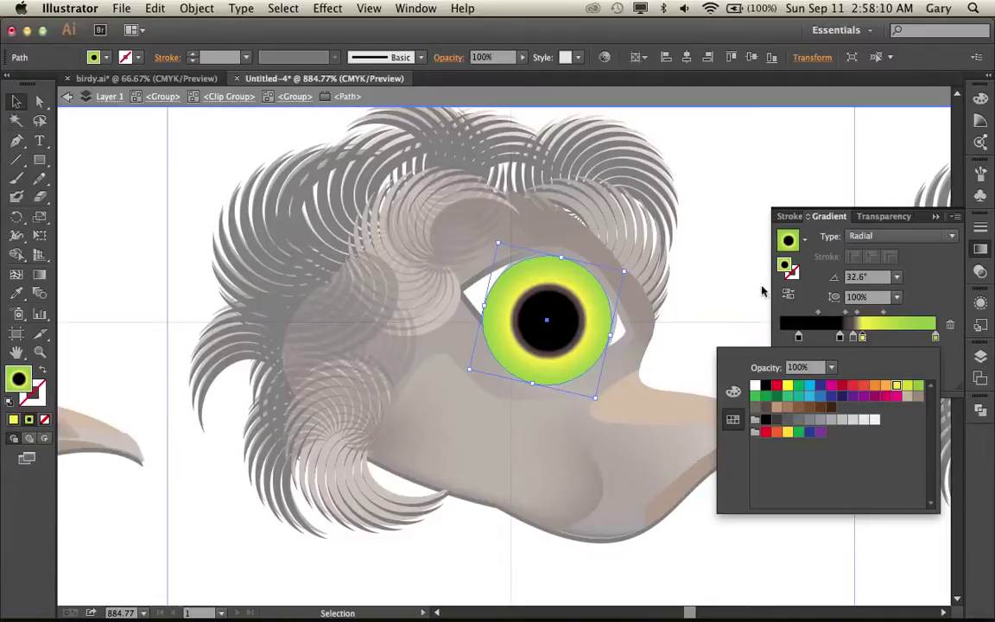
left_click(694, 287)
double_click(695, 288)
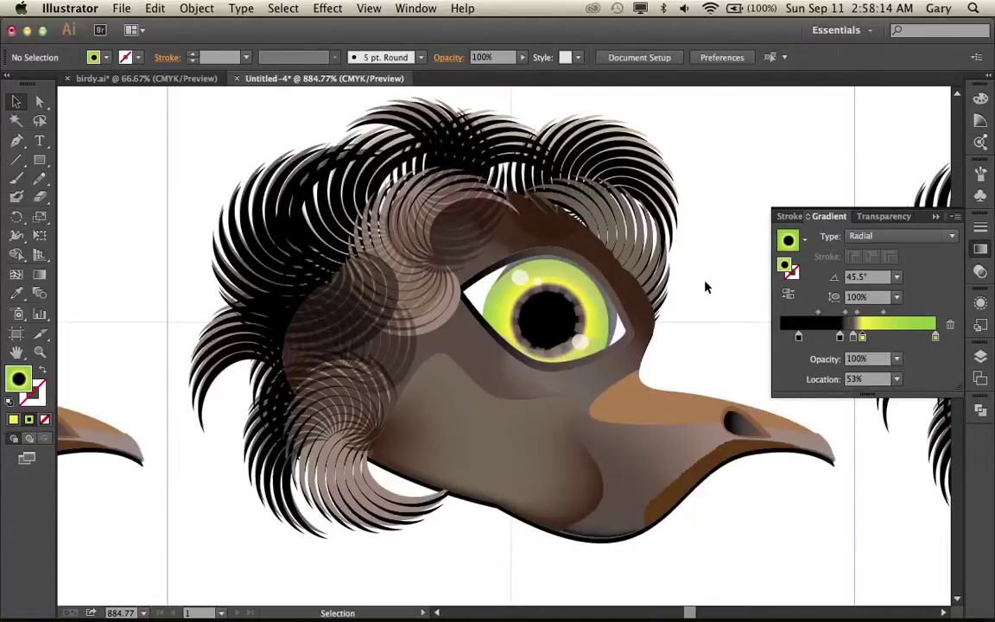
Isolate the eye group of the fourth bird head in the second row and select its green iris circle.
mouse_move(679, 266)
left_mouse_down()
mouse_move(513, 253)
mouse_move(250, 259)
left_mouse_up()
left_click_drag(483, 272, 350, 271)
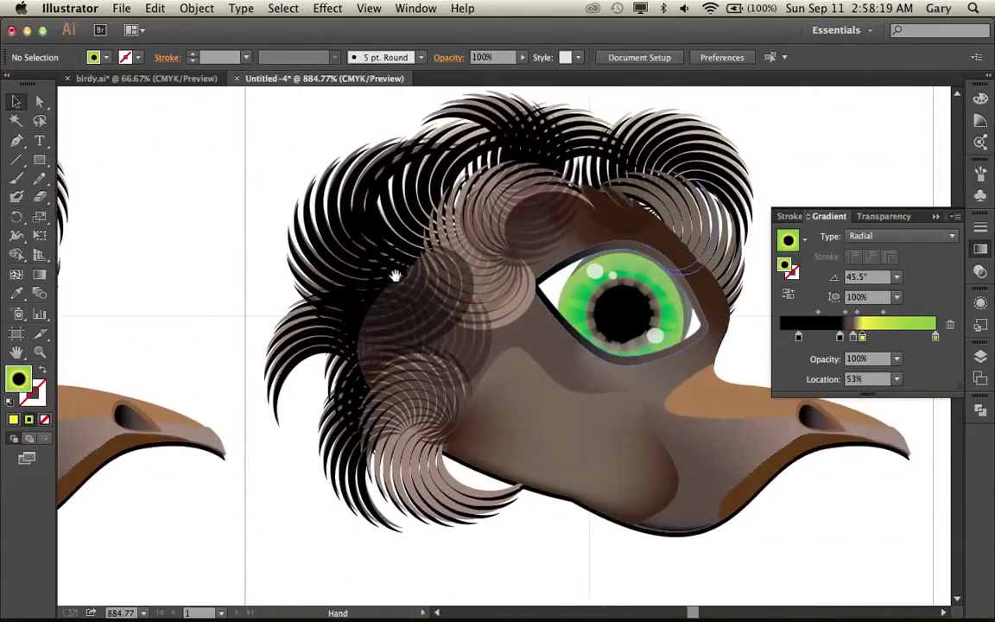
double_click(583, 298)
double_click(583, 298)
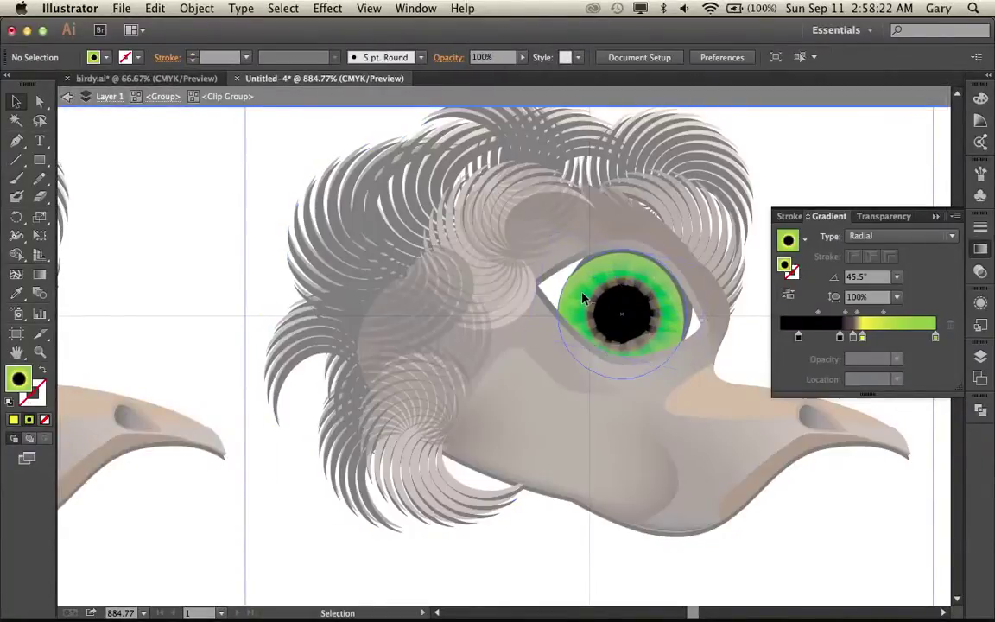
left_click(583, 298)
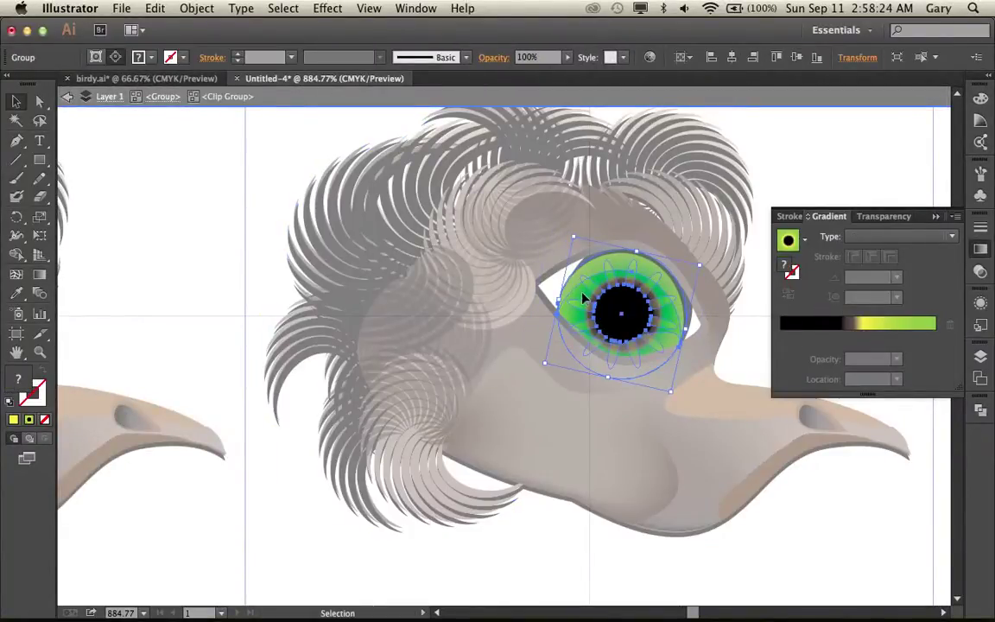
double_click(583, 298)
left_click(582, 298)
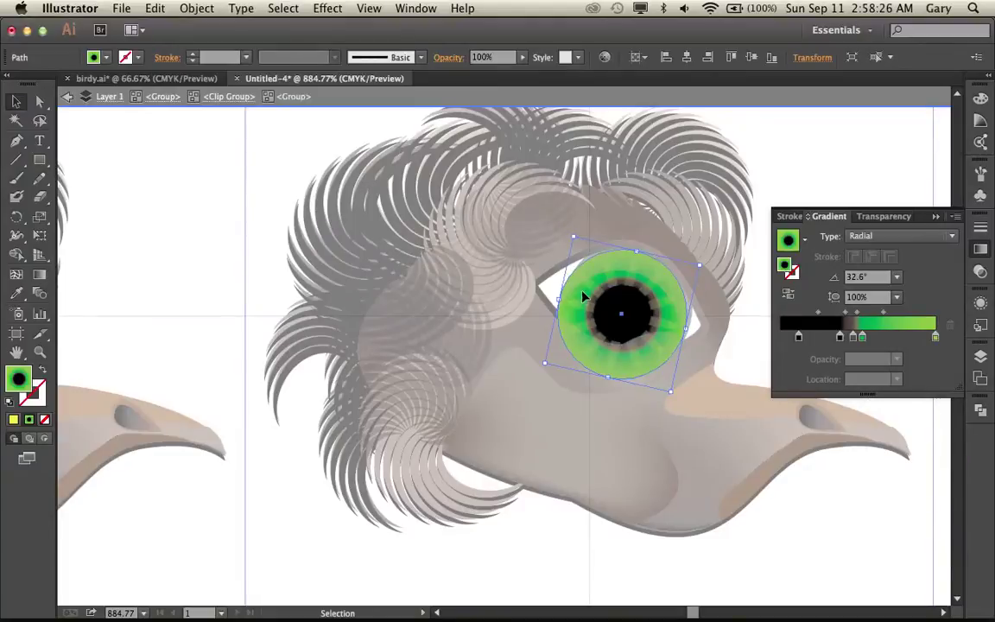
Recolor the fourth head's iris gradient with magenta at the 53% stop and crimson at the 100% stop, leaving isolation mode.
double_click(862, 337)
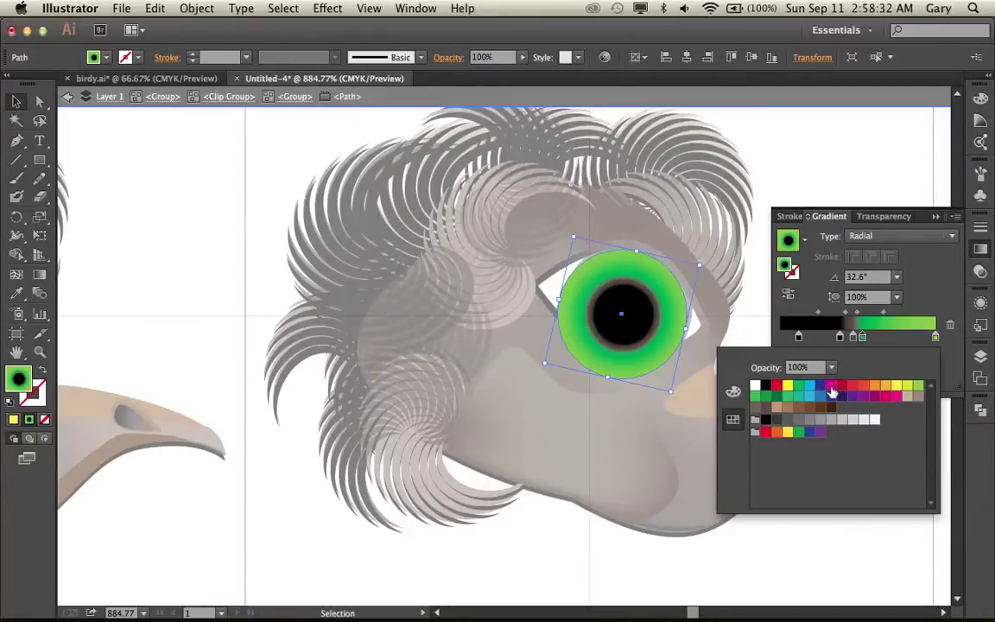
left_click(831, 385)
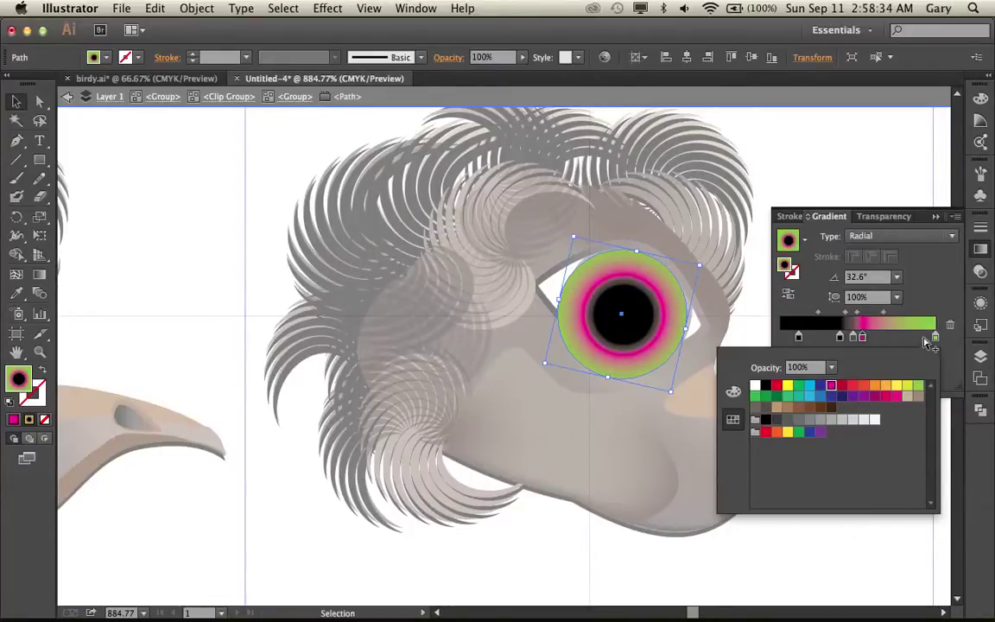
left_click(936, 336)
double_click(935, 336)
left_click(896, 397)
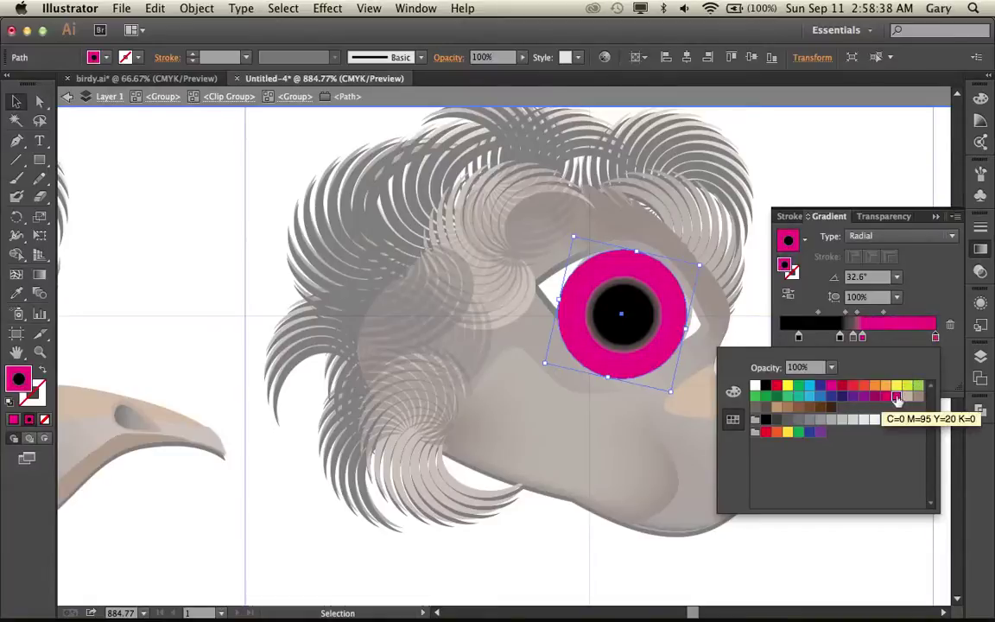
left_click(843, 387)
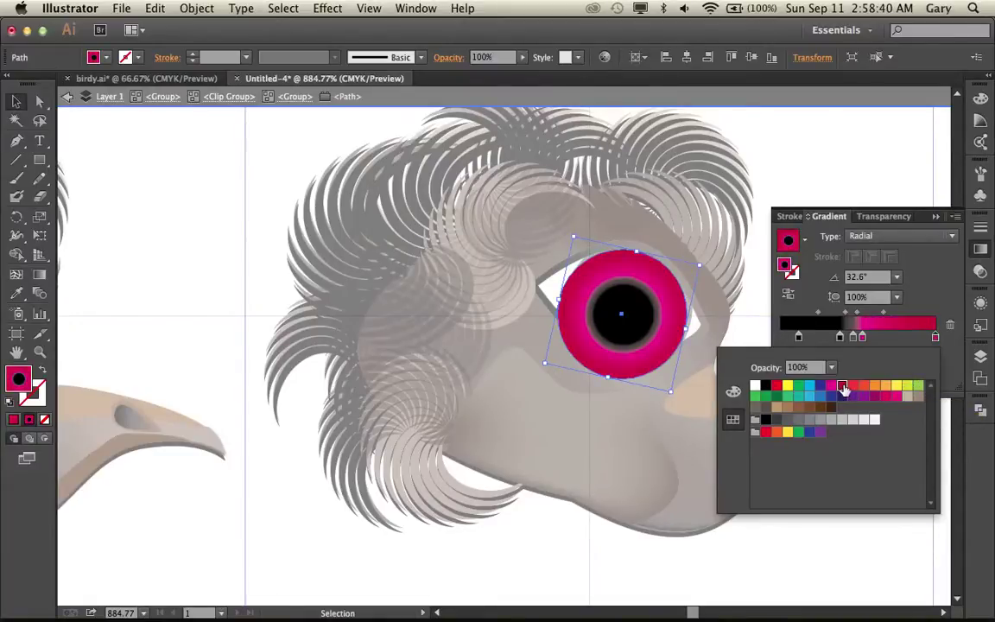
left_click(884, 397)
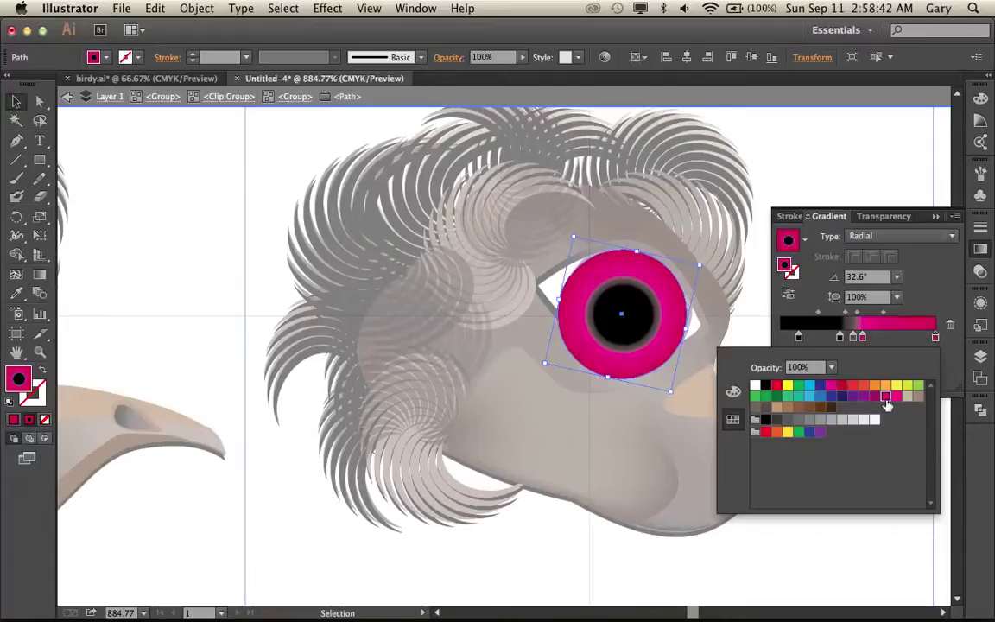
key("Escape")
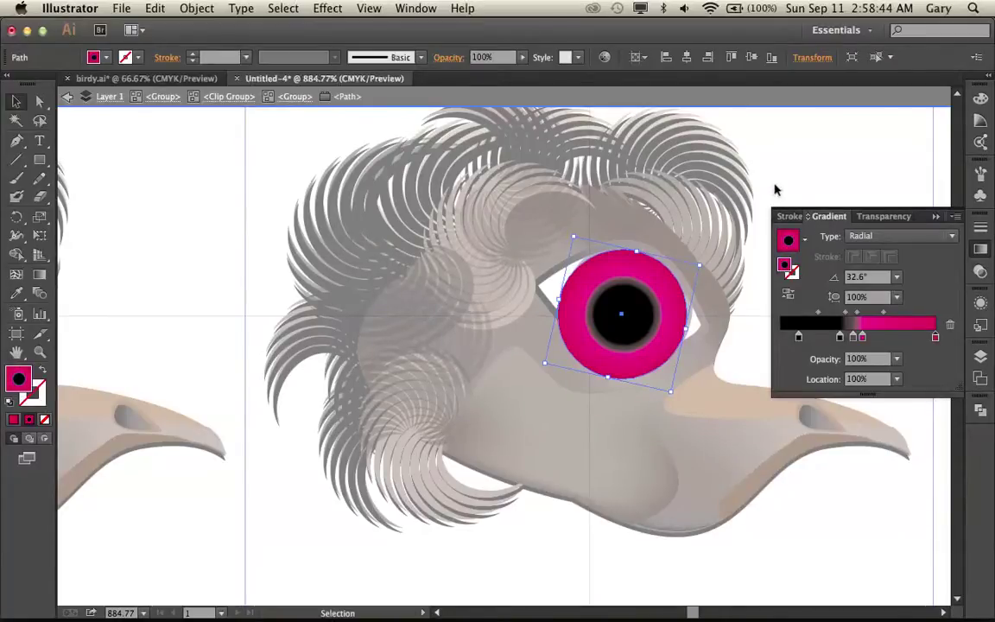
key("Escape")
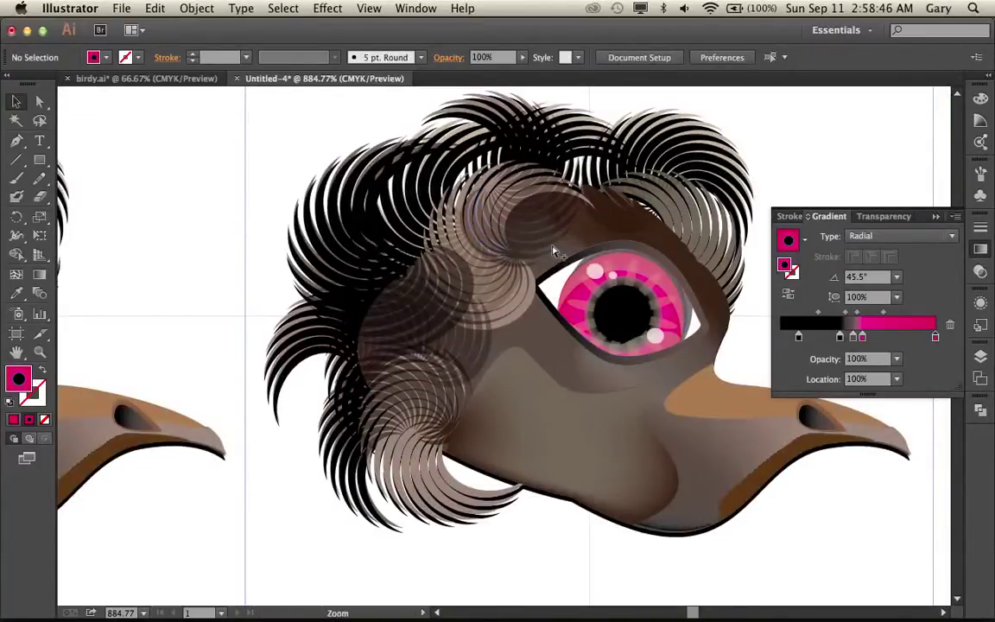
Isolate the eye group of the fifth bird head in the second row and select its green iris circle.
left_click(505, 226, "alt+super")
left_click(590, 275, "alt+super")
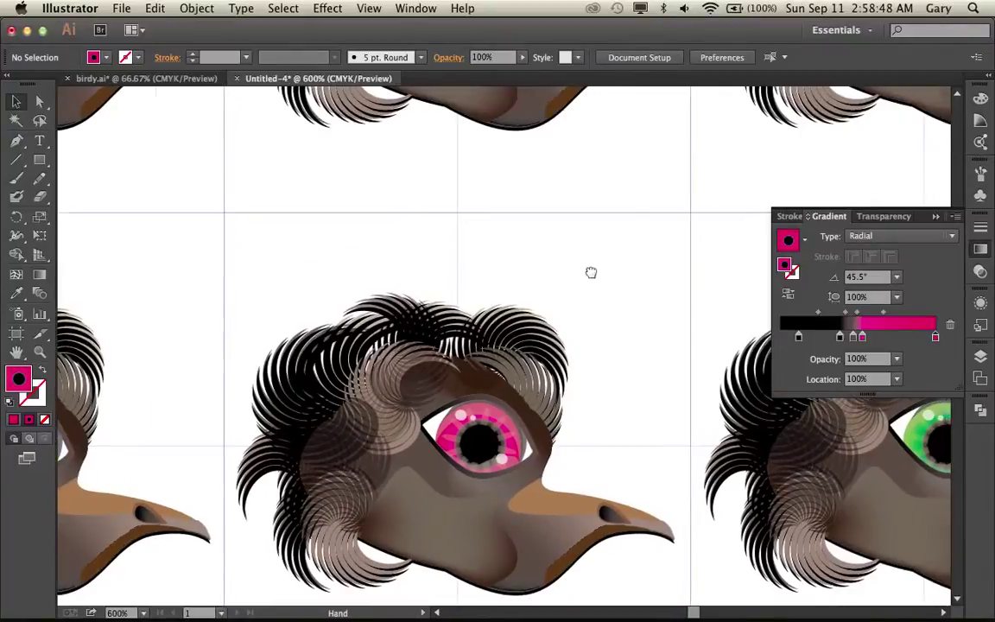
left_click_drag(591, 272, 411, 227)
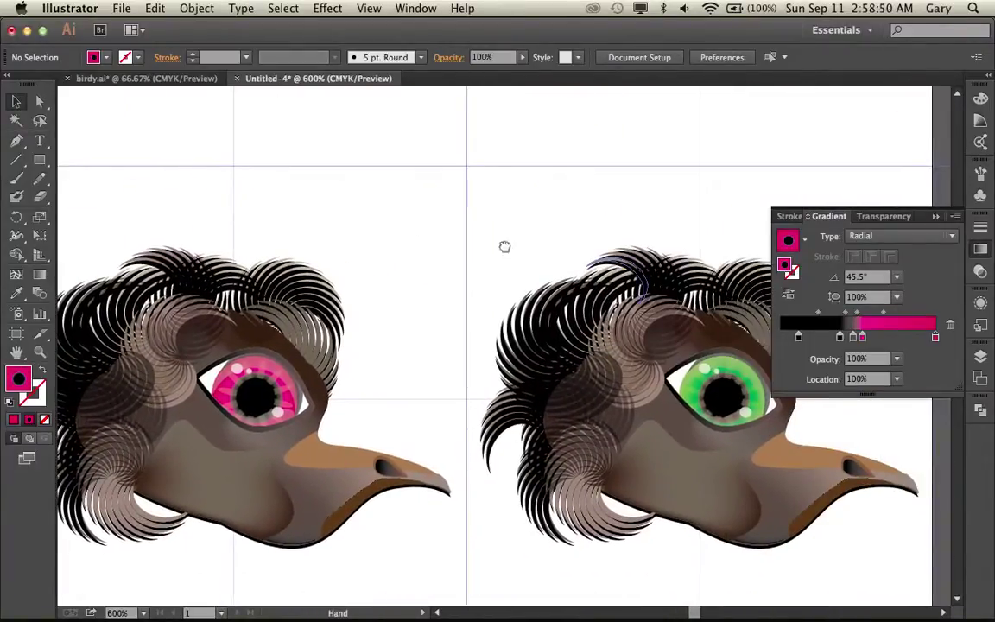
left_click_drag(506, 249, 393, 200)
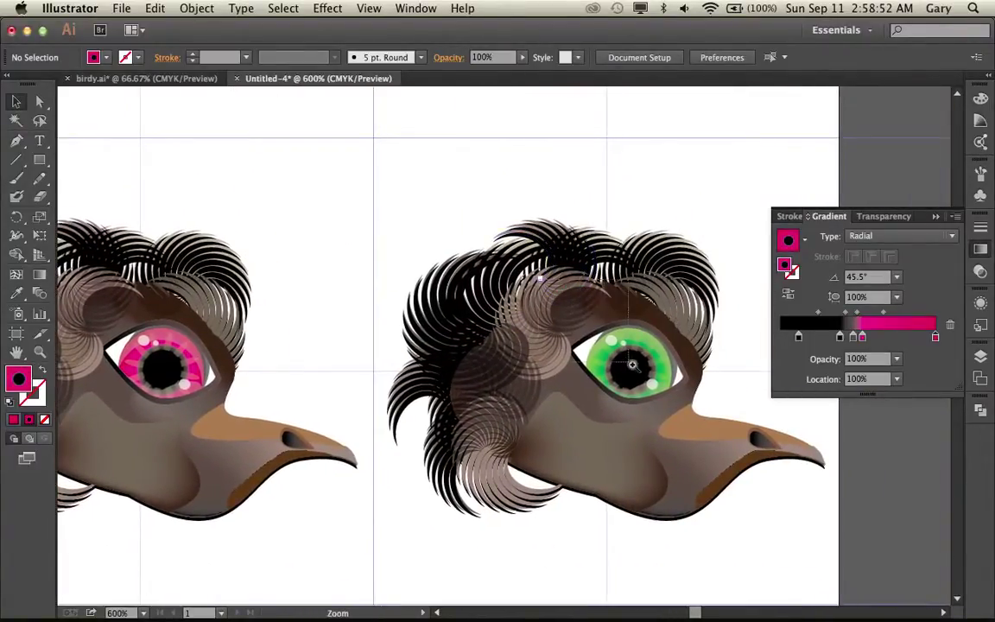
left_click_drag(539, 277, 713, 454)
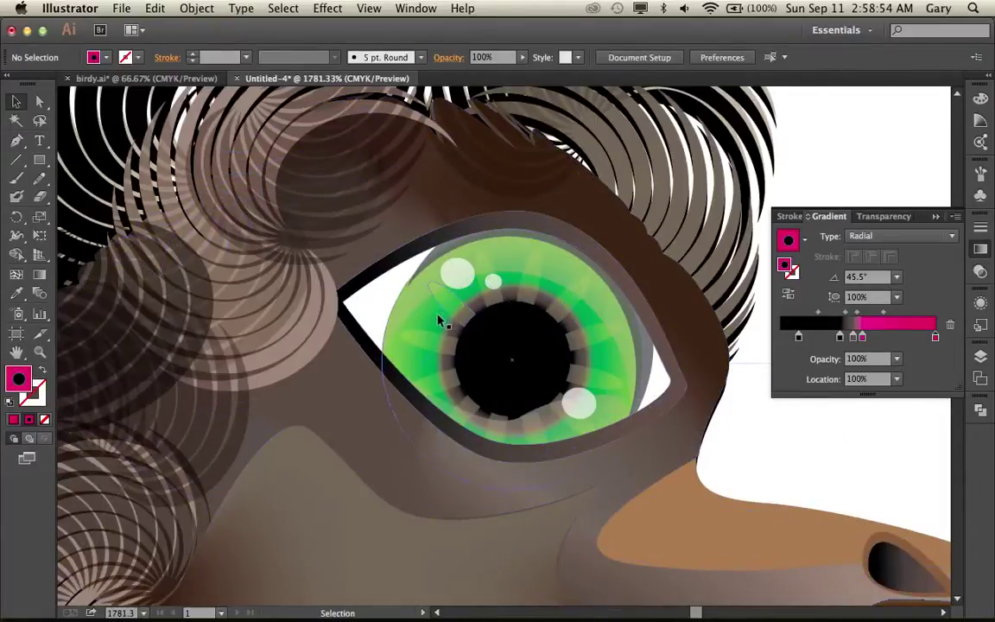
double_click(438, 322)
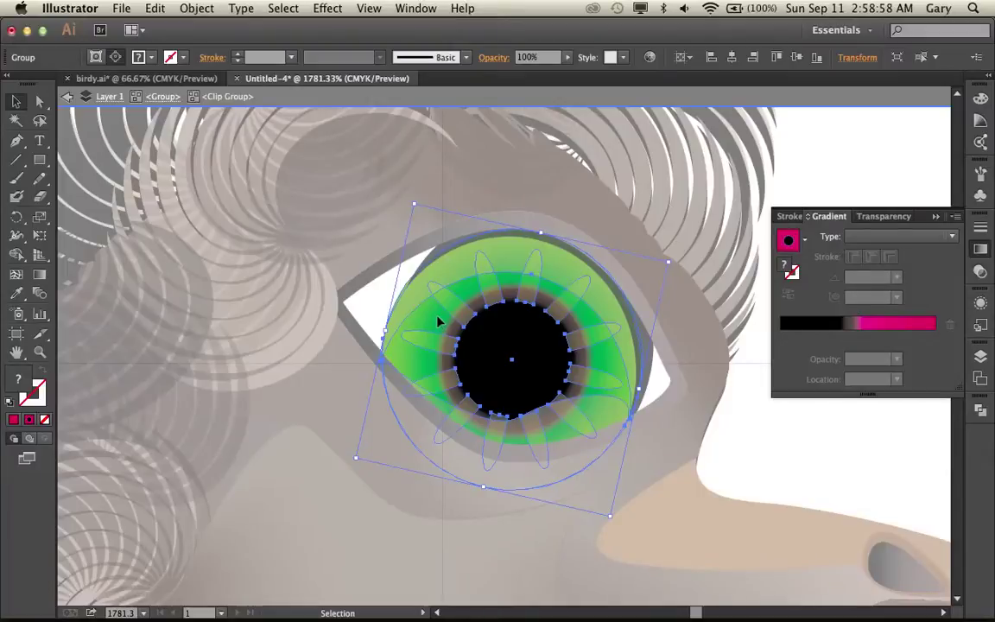
double_click(438, 321)
double_click(438, 321)
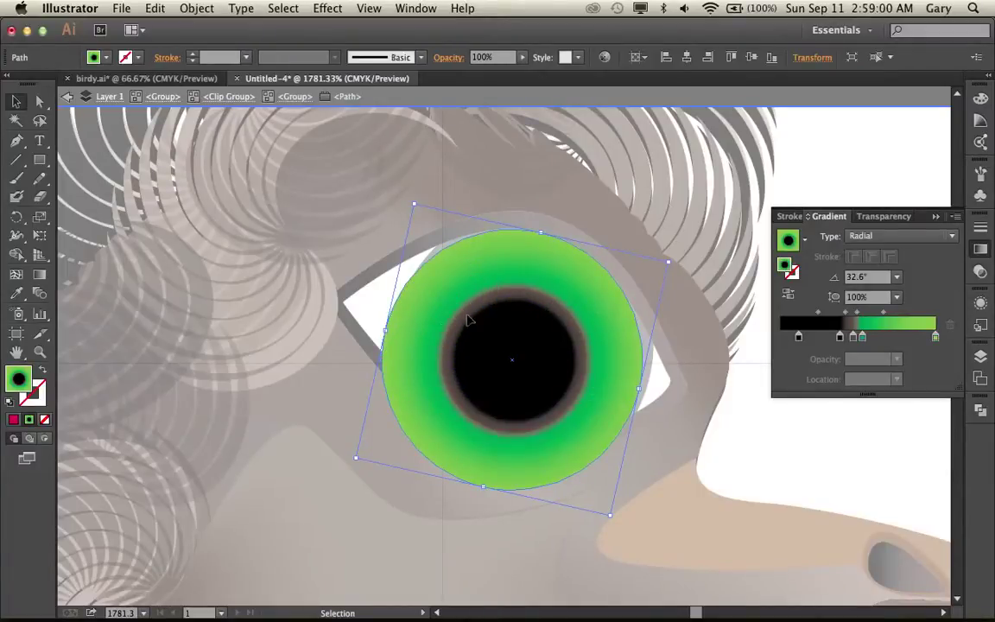
Change the 53% gradient stop of the fifth head's iris to orange, then leave isolation mode and deselect the iris.
double_click(862, 337)
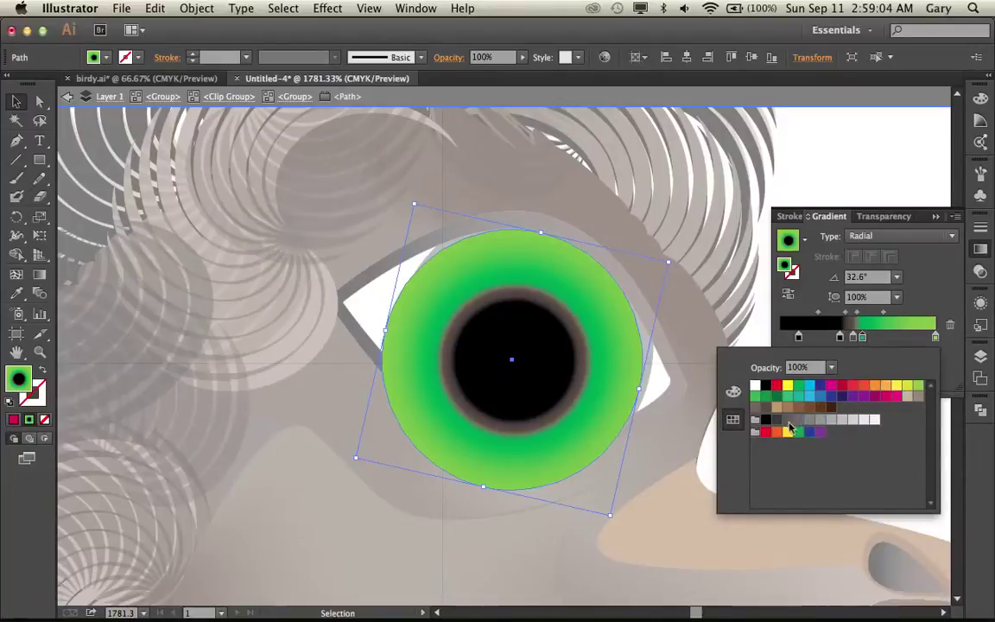
left_click(875, 387)
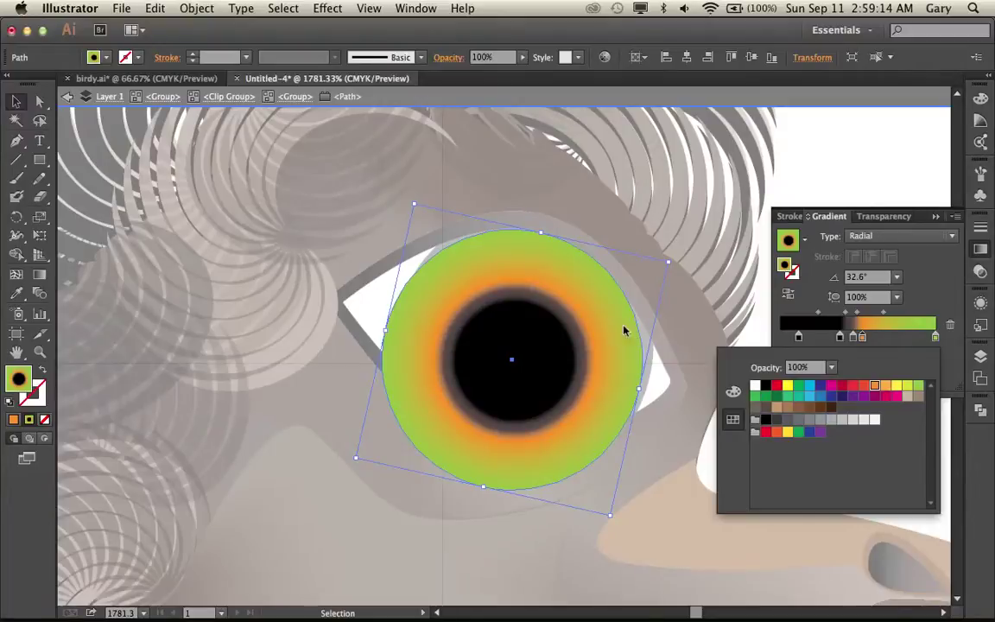
left_click(805, 177)
double_click(805, 177)
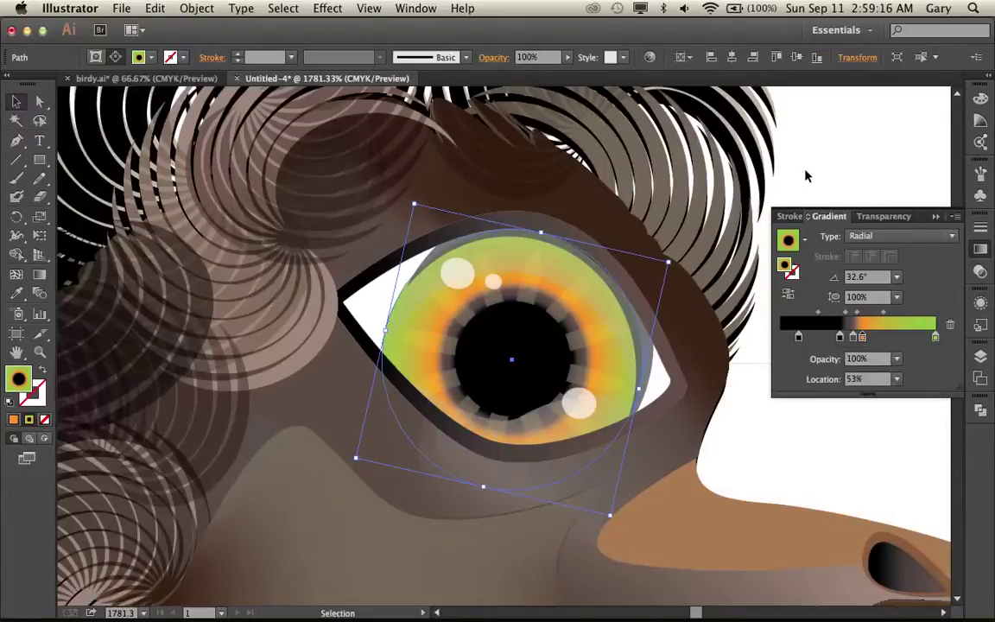
left_click(805, 177)
Examine the whole sprite sheet, comparing the eye colors of the bird heads across all three rows.
key("z")
left_click(524, 287, "alt")
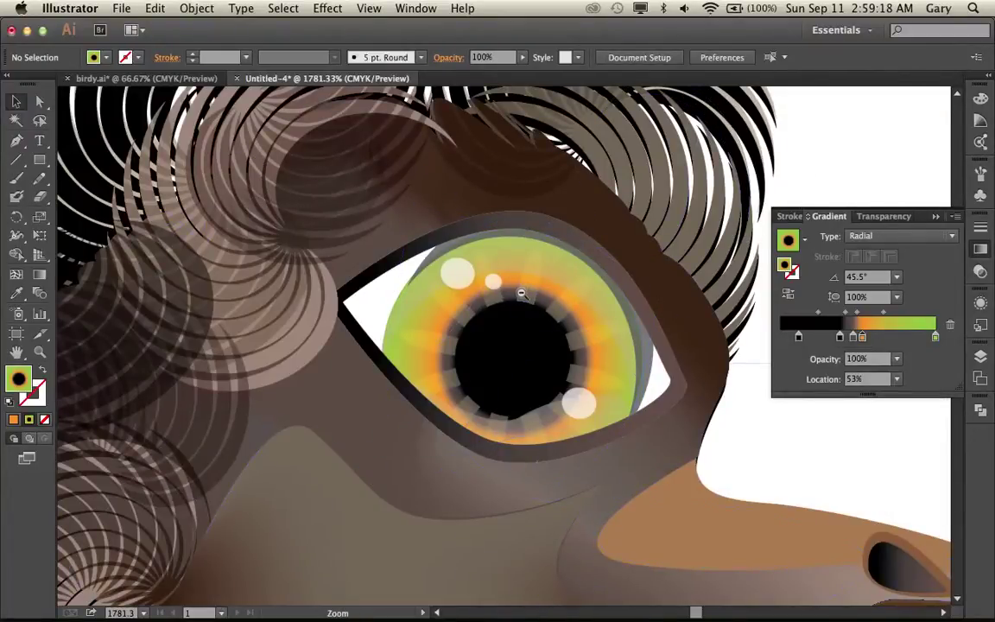
left_click(524, 288, "alt")
left_click(522, 290, "alt")
left_click(522, 292, "alt")
left_click(521, 292, "alt")
left_click(522, 292, "alt")
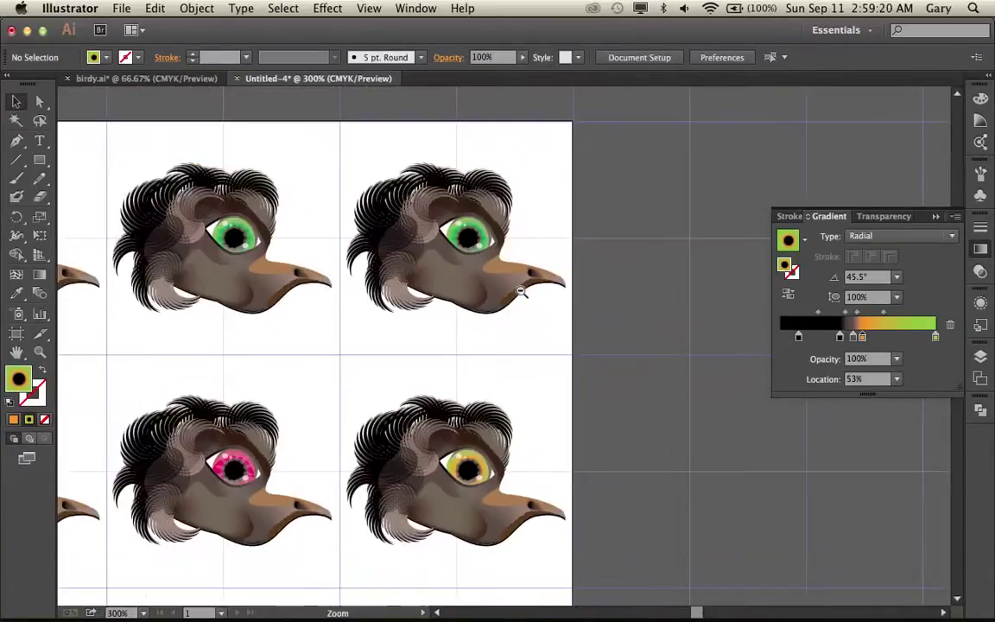
left_click(522, 292, "alt")
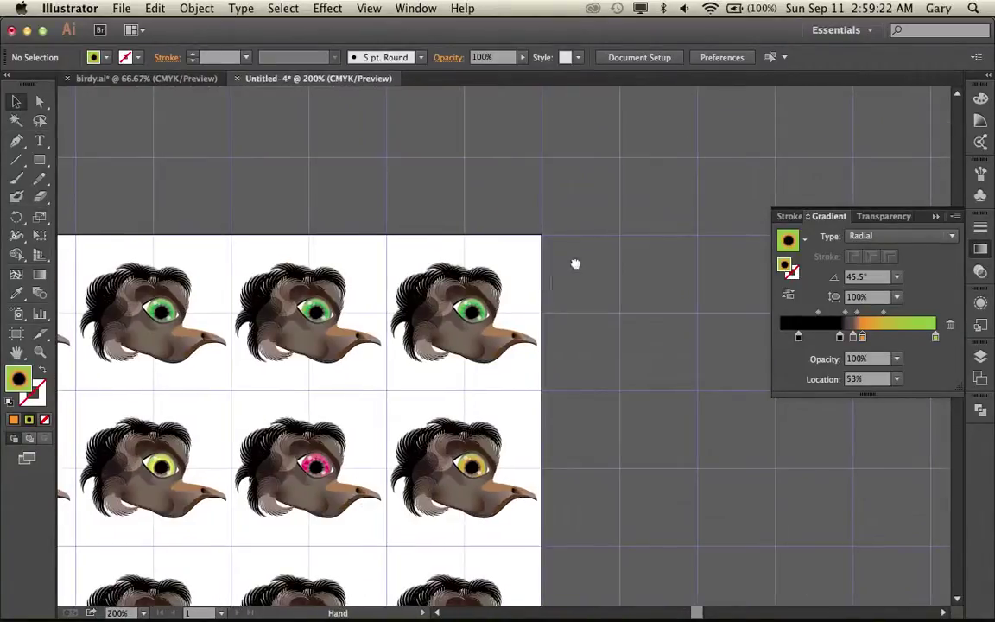
left_click_drag(575, 264, 778, 185)
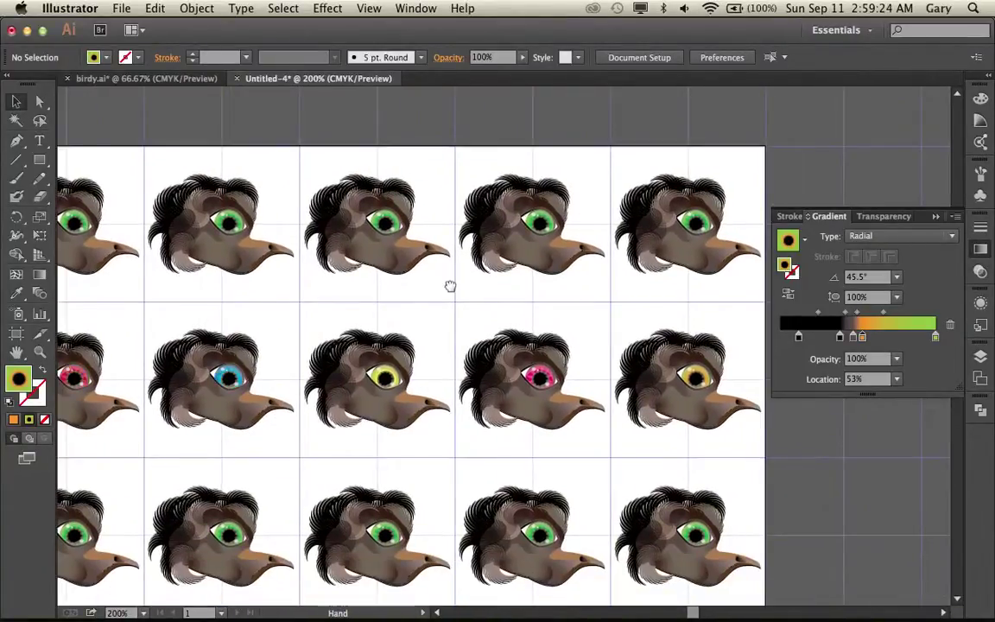
left_click_drag(450, 284, 556, 257)
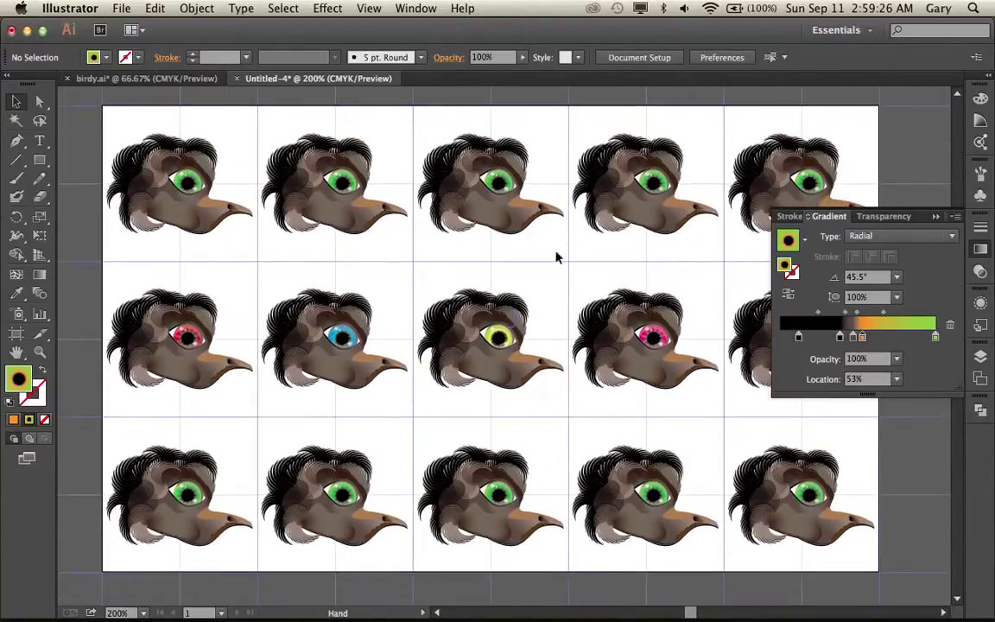
left_click_drag(349, 342, 345, 338)
Add the text "Home" below the first bird head in the top row and set its font to Mona Lisa Solid ITC TT.
left_click(39, 140)
left_click(143, 247)
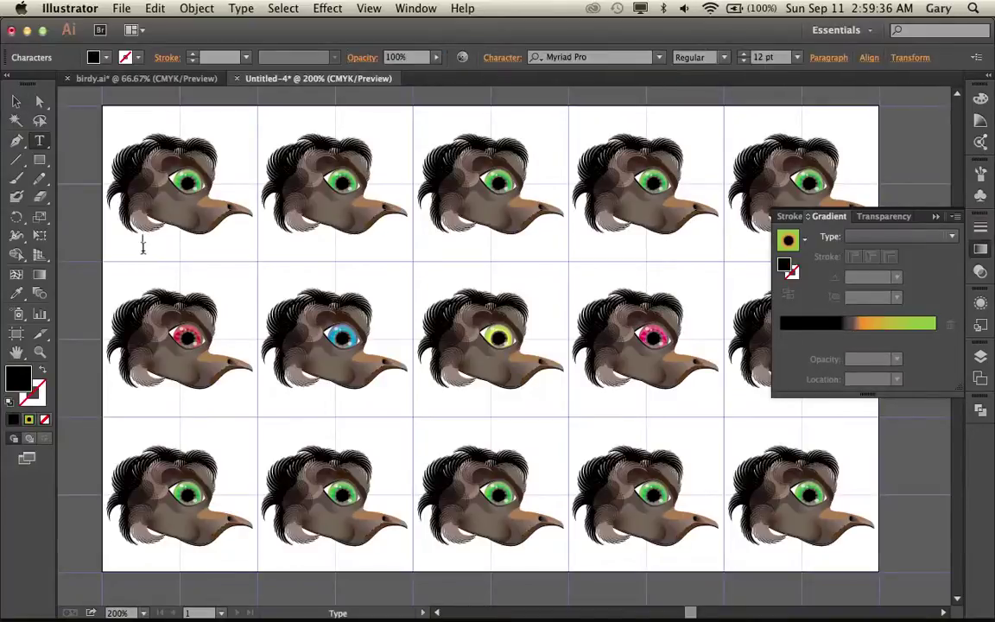
double_click(188, 246)
left_click(535, 57)
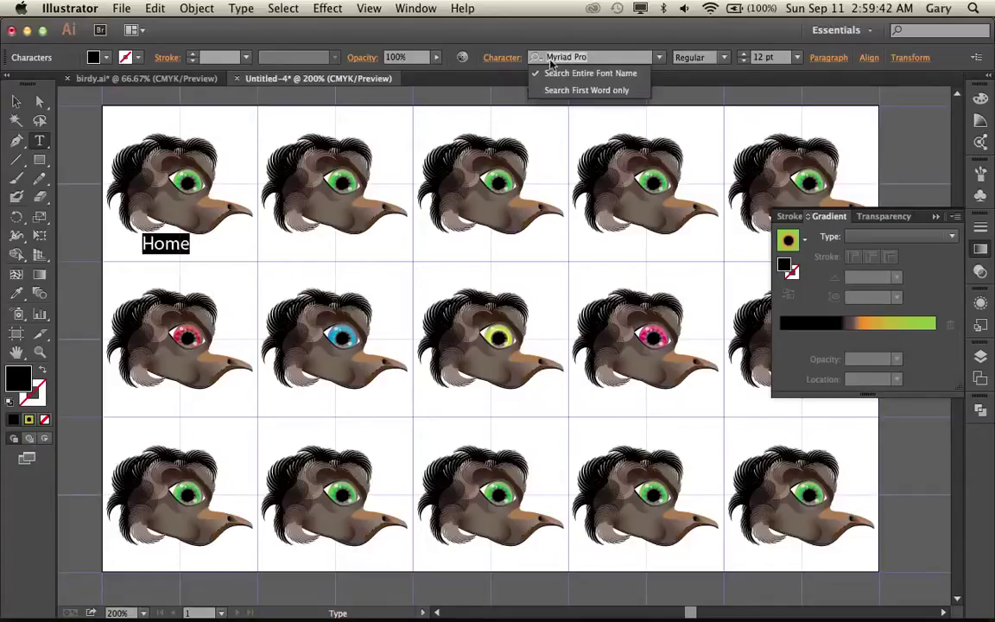
left_click(592, 60)
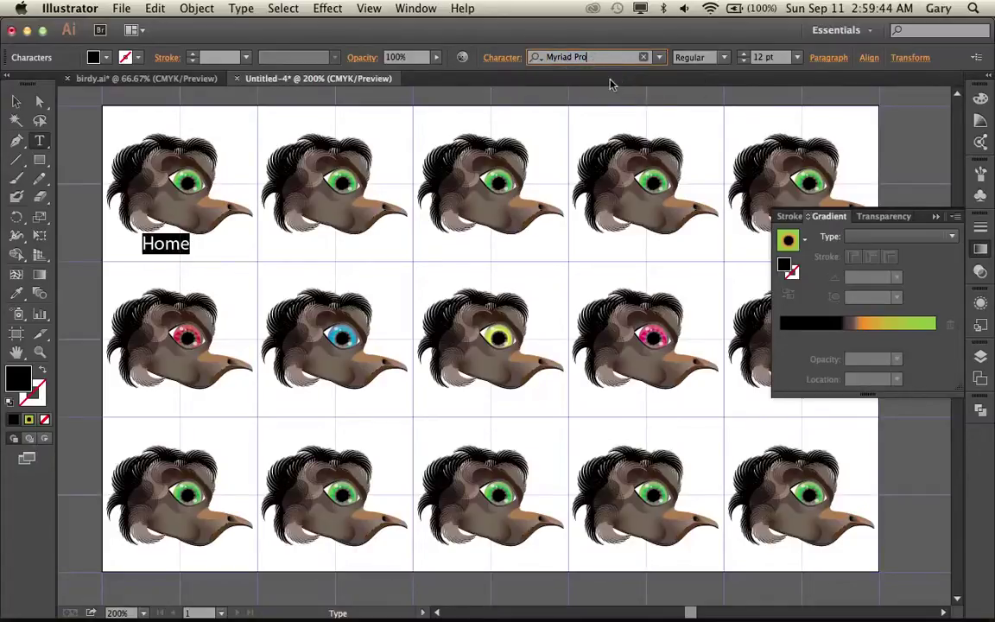
left_click(660, 58)
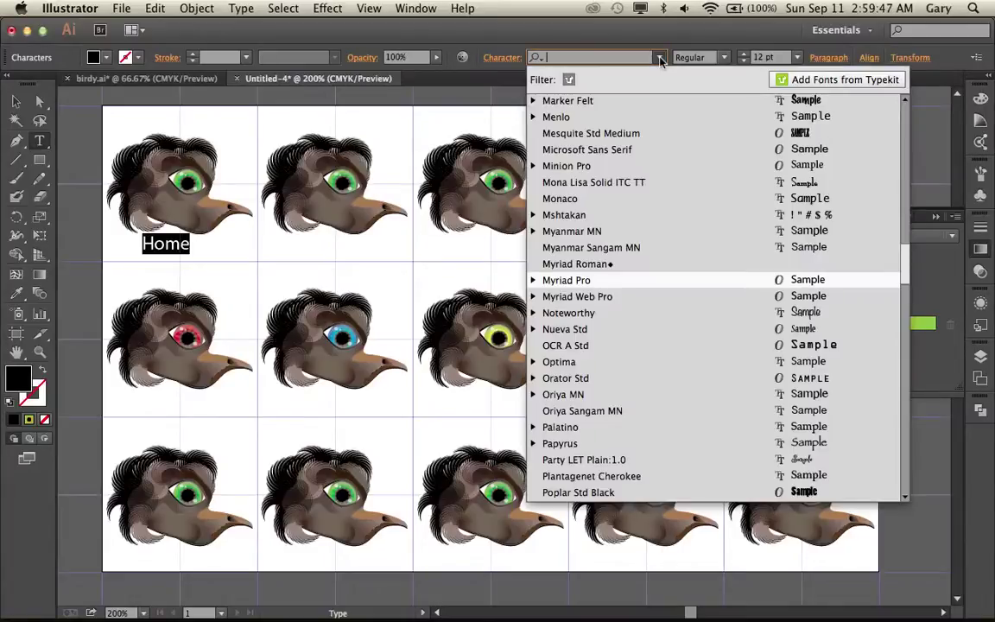
left_click(806, 184)
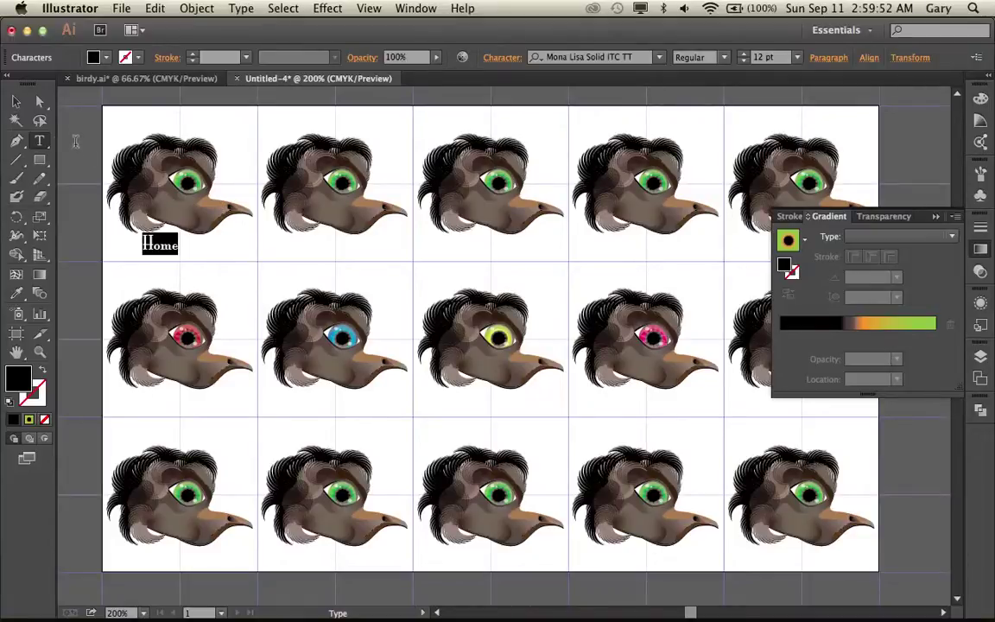
Enlarge the Home label to about twice its size and right-align its text.
left_click(16, 101)
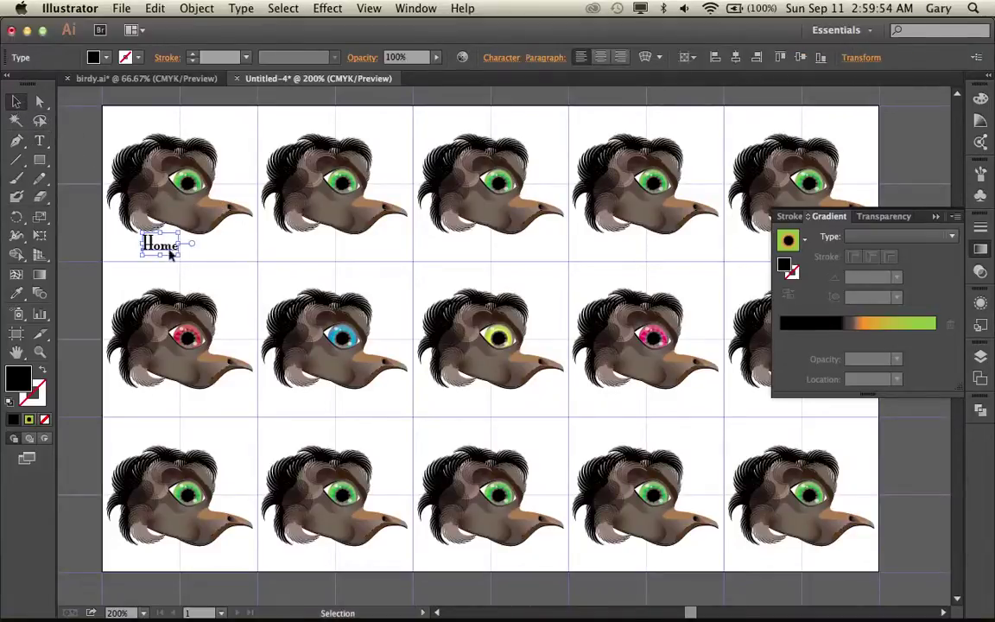
left_click_drag(181, 256, 235, 256)
left_click(228, 285)
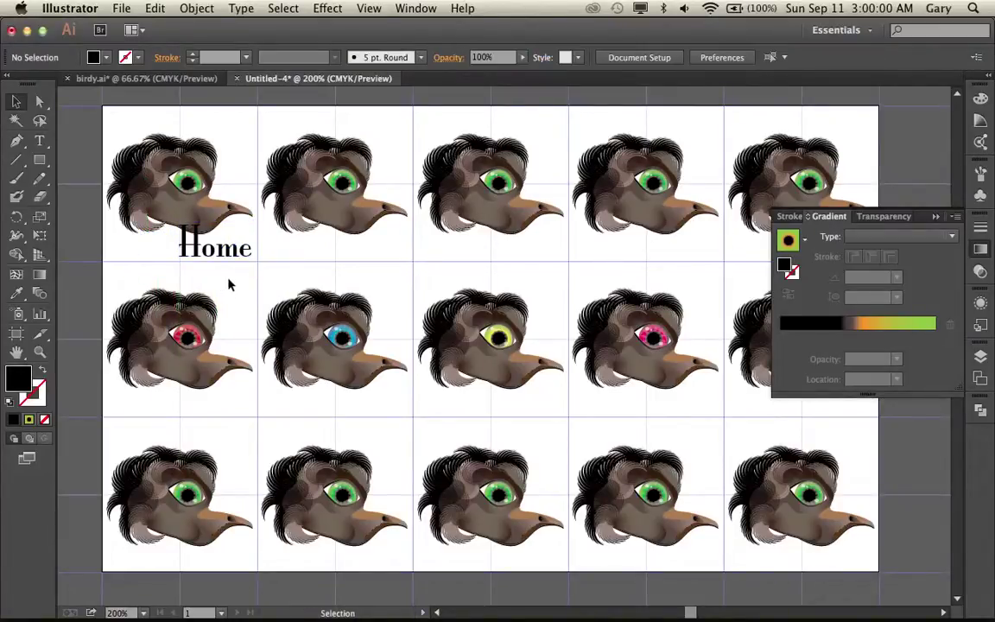
left_click_drag(214, 256, 361, 251)
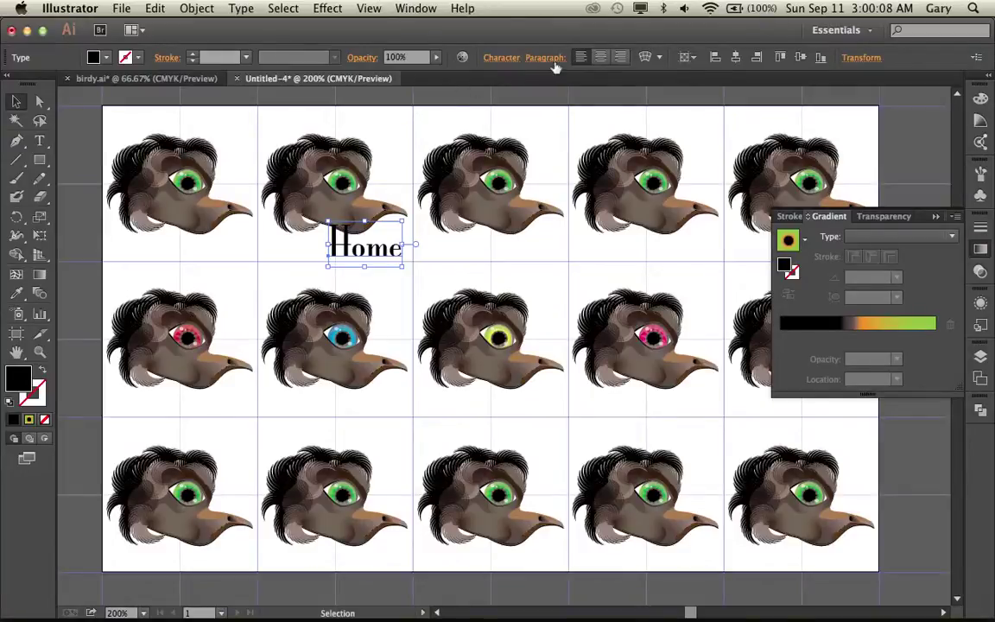
left_click(619, 59)
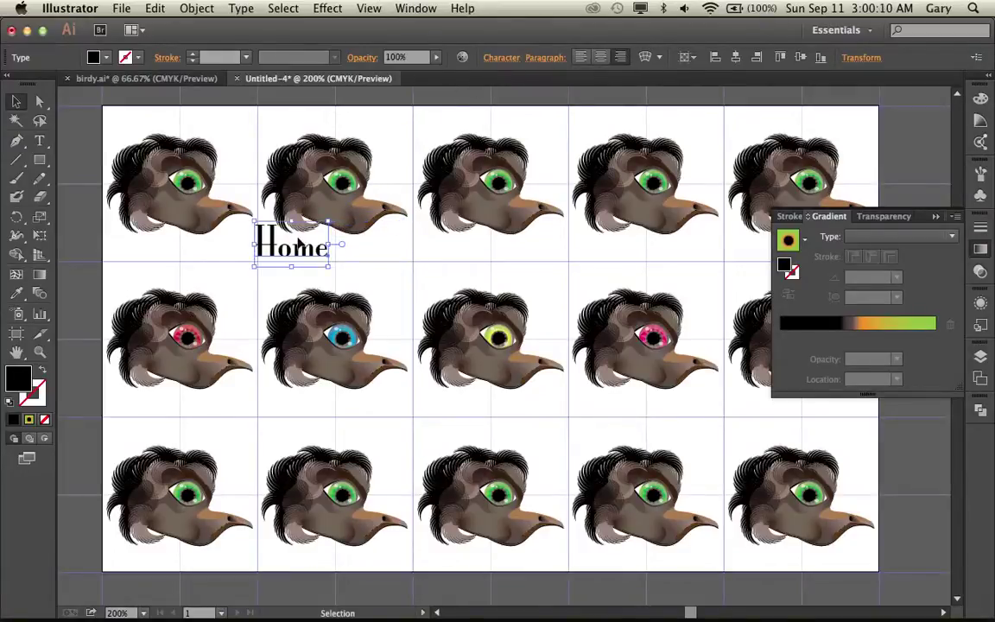
Place the Home label under the first top-row head, with a copy under the second head reading "About".
left_click_drag(297, 250, 323, 249)
left_click(319, 249)
left_click(39, 140)
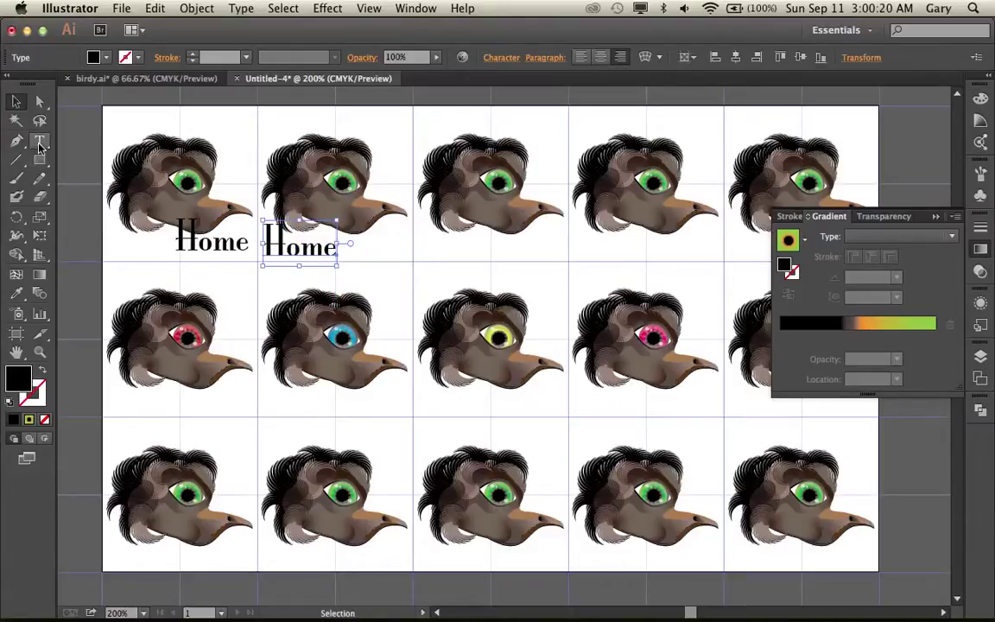
left_click(275, 245)
double_click(274, 244)
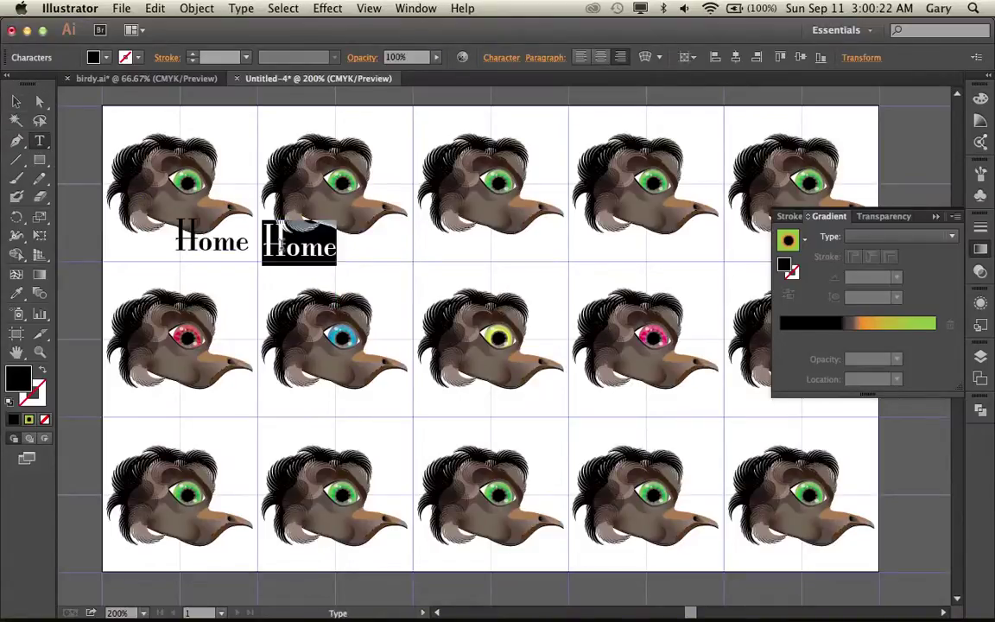
type("About")
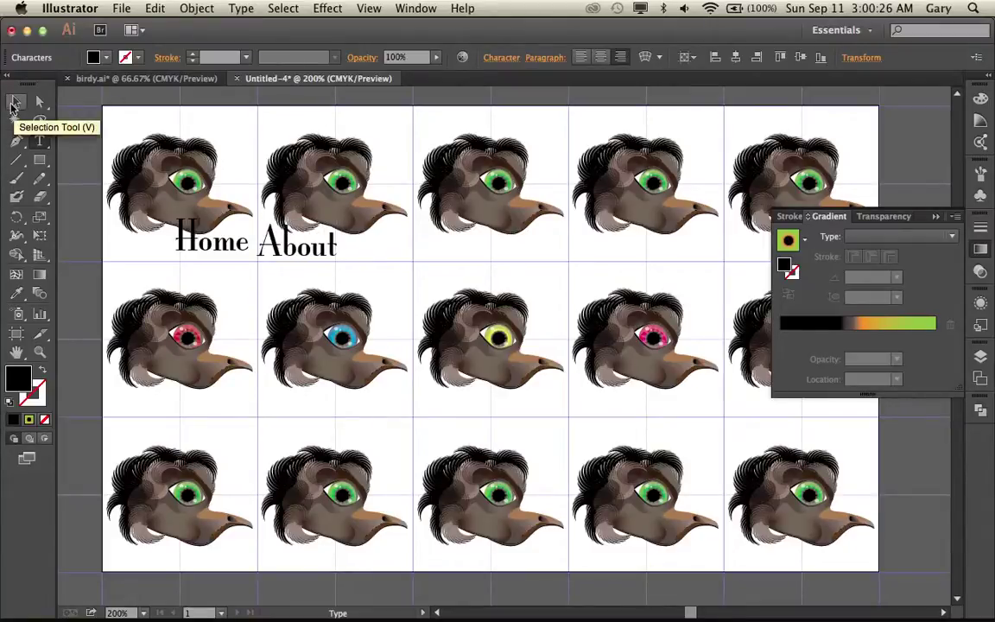
Shift the About label slightly to the right inside the second cell of the top row and deselect it.
left_click(17, 101)
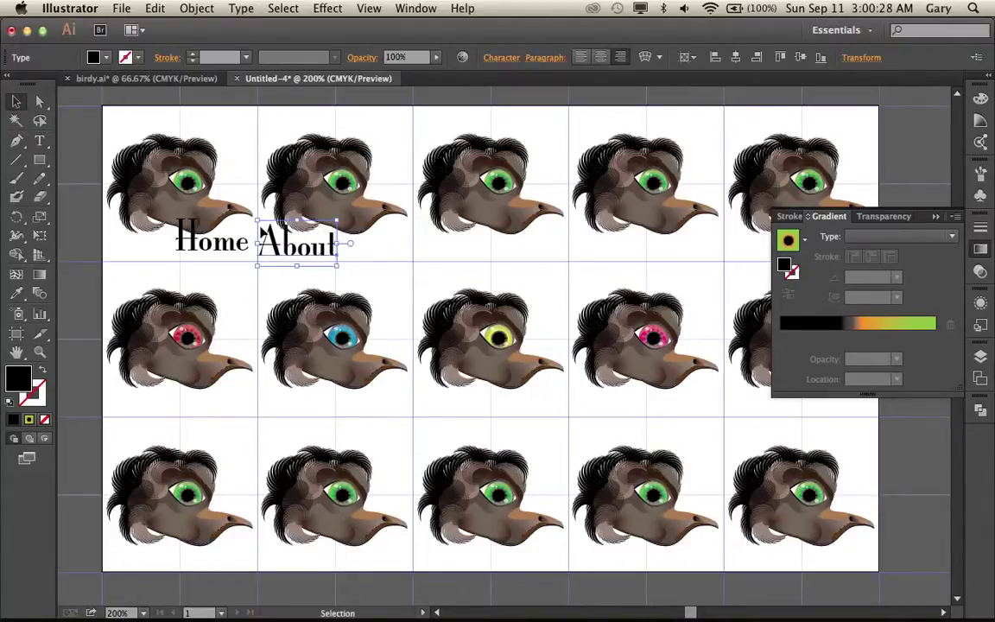
left_click_drag(260, 226, 263, 230)
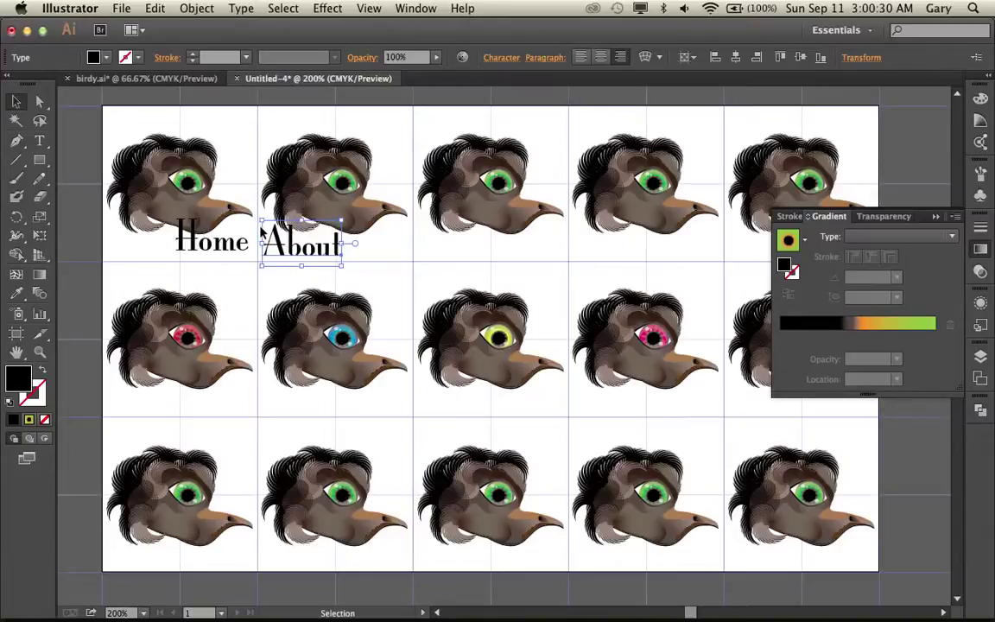
left_click(243, 162)
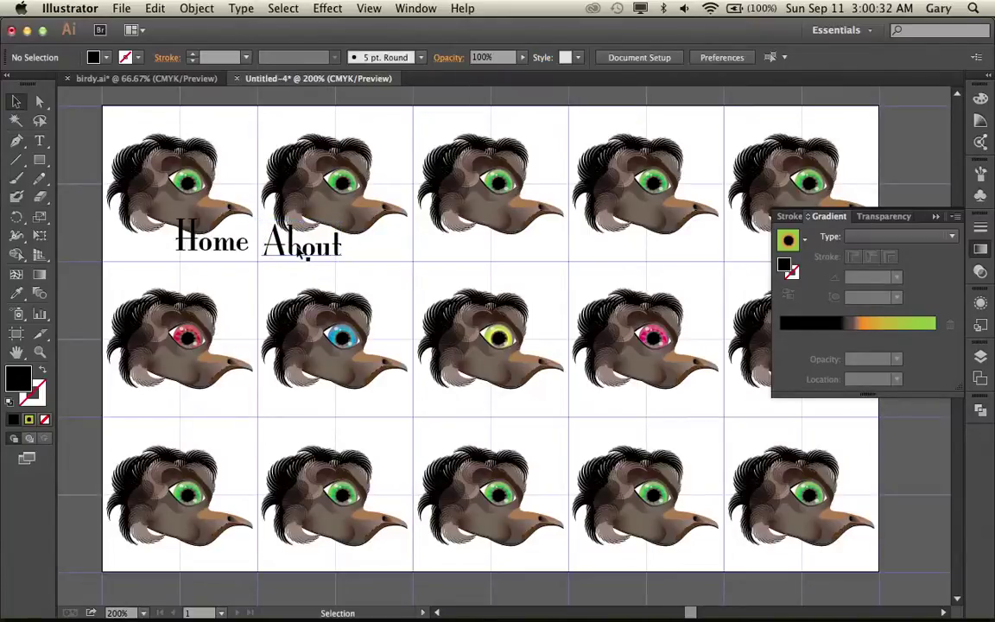
Duplicate the About label below the third bird head in the top row and change the copy's text to "Contact".
left_click_drag(297, 250, 485, 252)
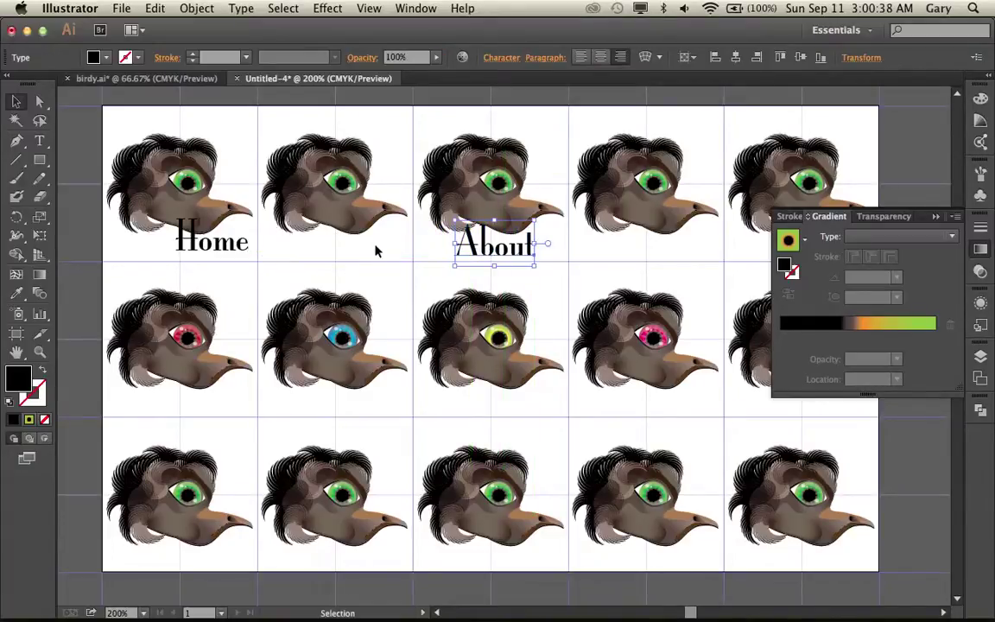
key("super+z")
left_click_drag(297, 248, 491, 249)
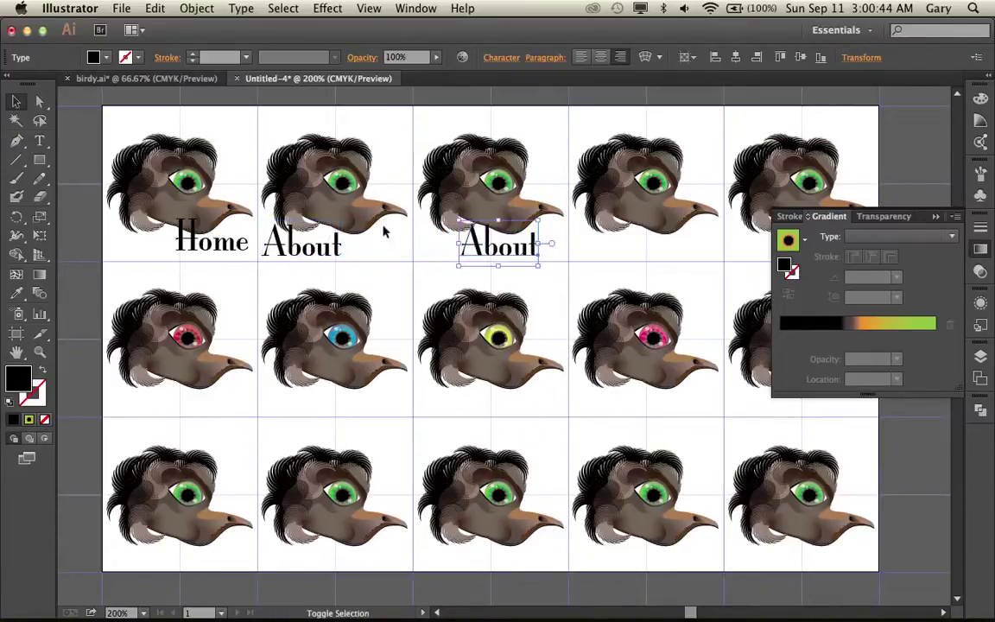
key("t")
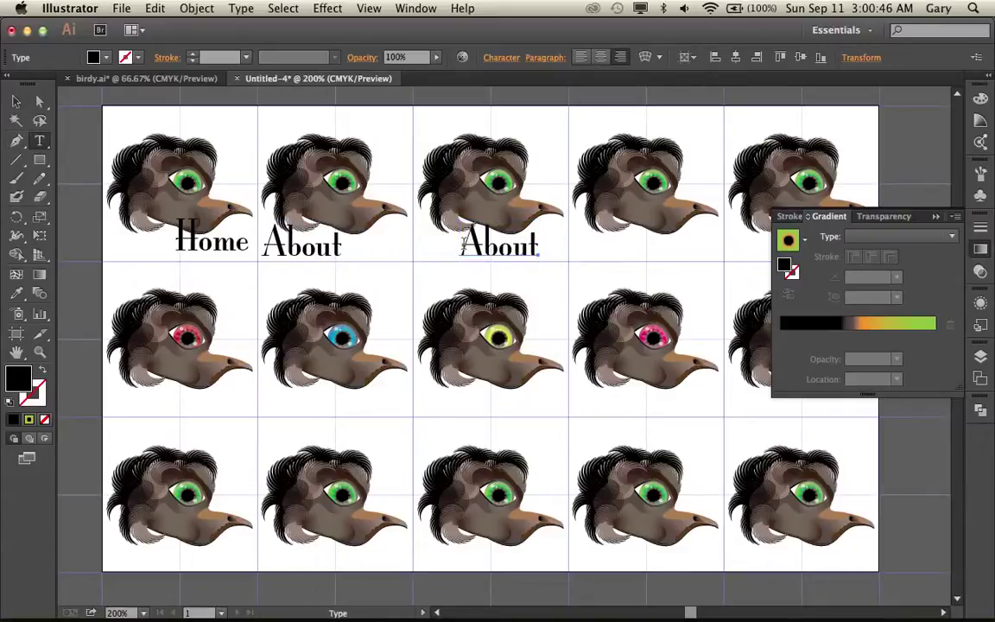
double_click(466, 244)
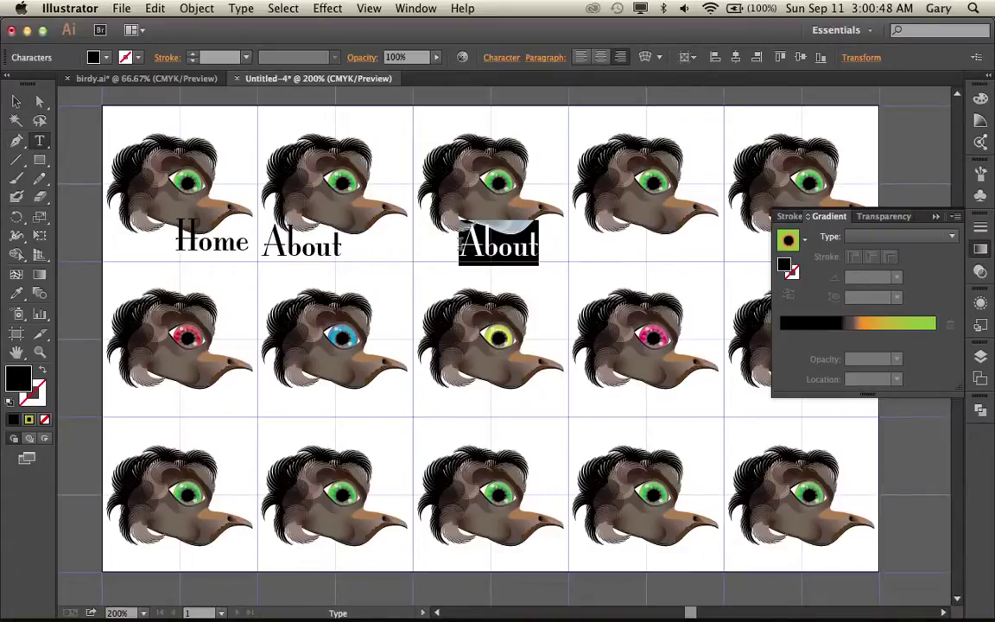
type("Conta")
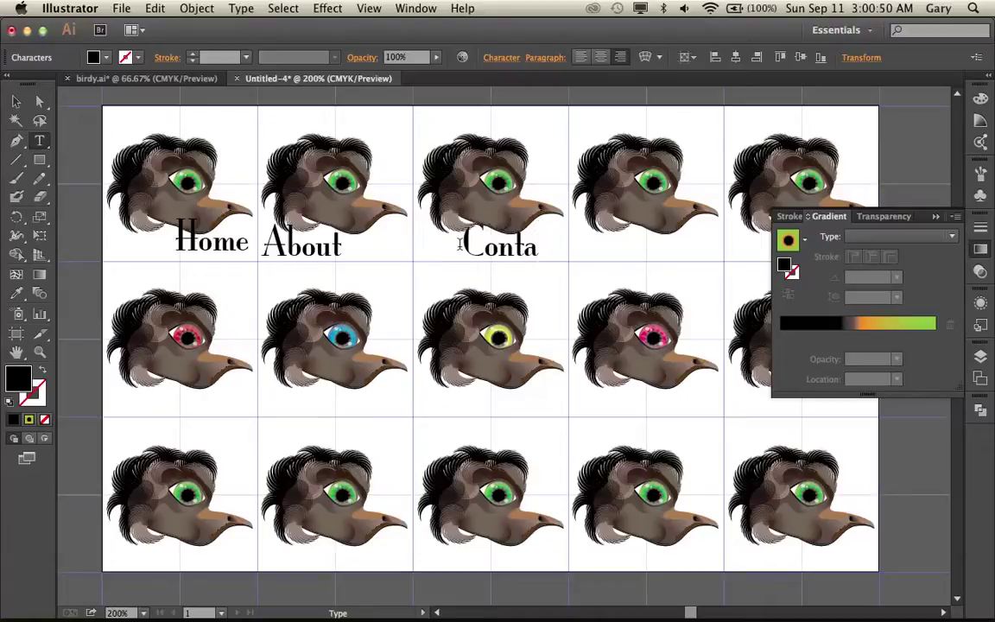
type("ct")
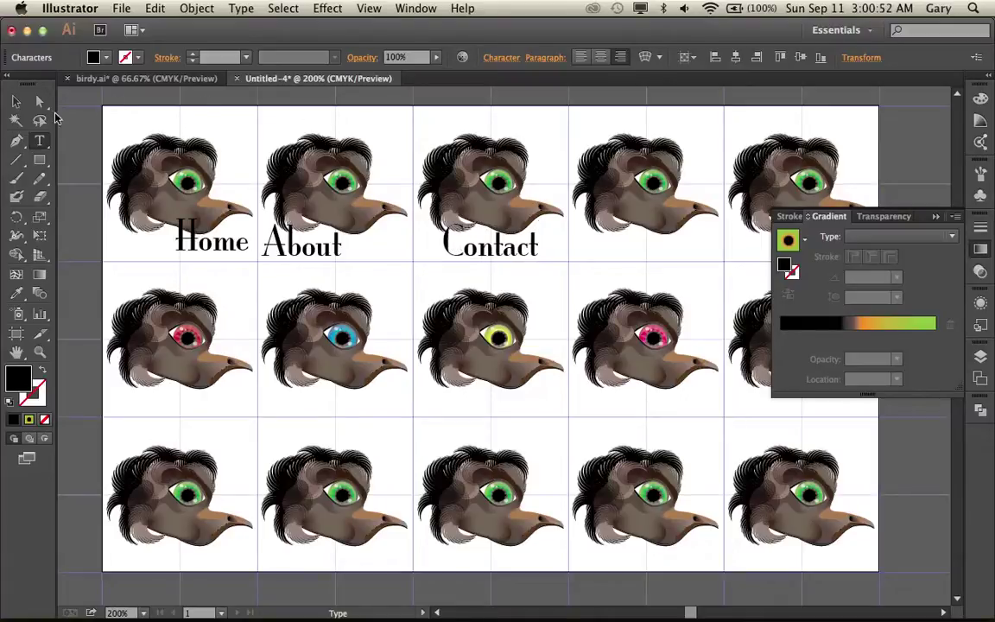
Duplicate the Contact label below the fourth bird head in the top row and change the copy's text to "Staff".
left_click(15, 101)
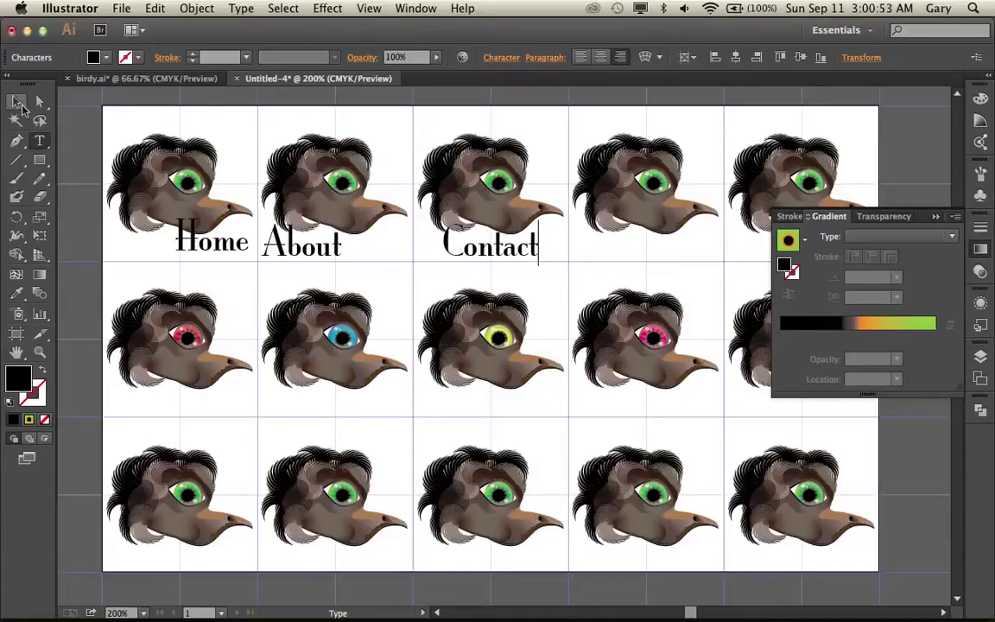
left_click(547, 158)
key("space")
left_click_drag(546, 142, 598, 255)
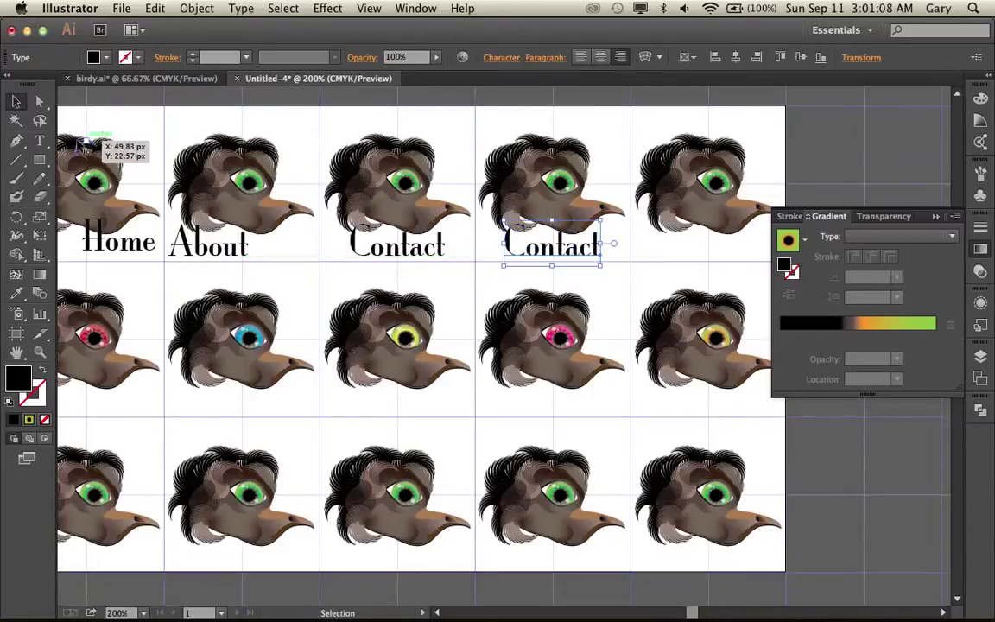
left_click(39, 140)
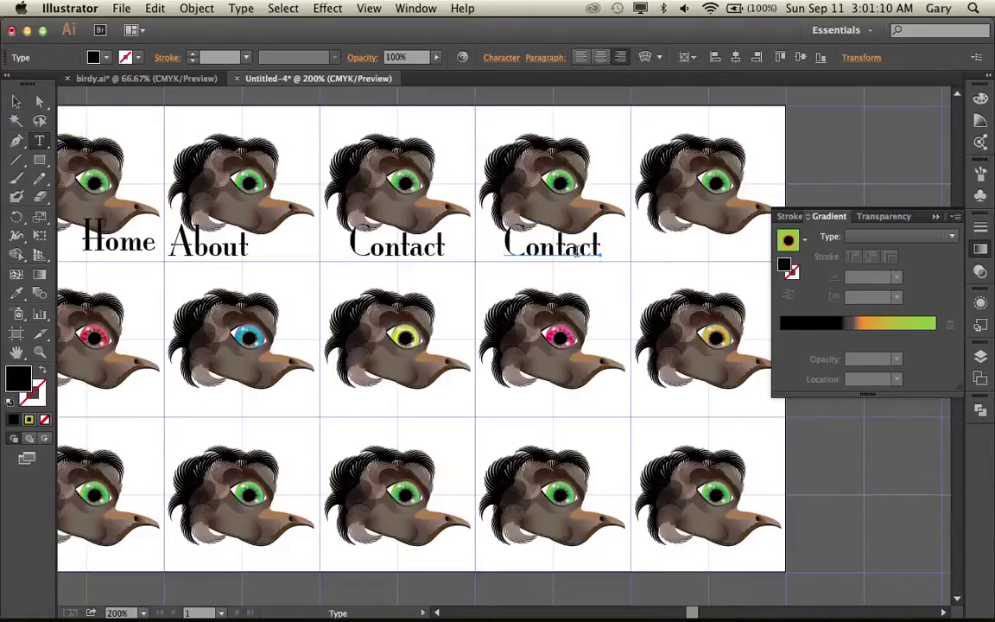
double_click(576, 248)
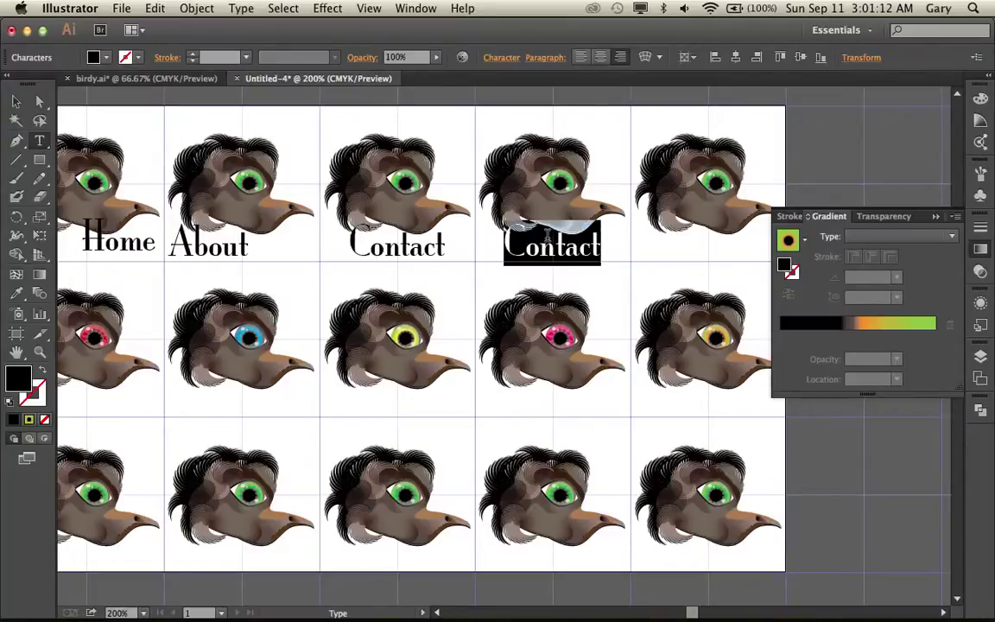
type("Staff")
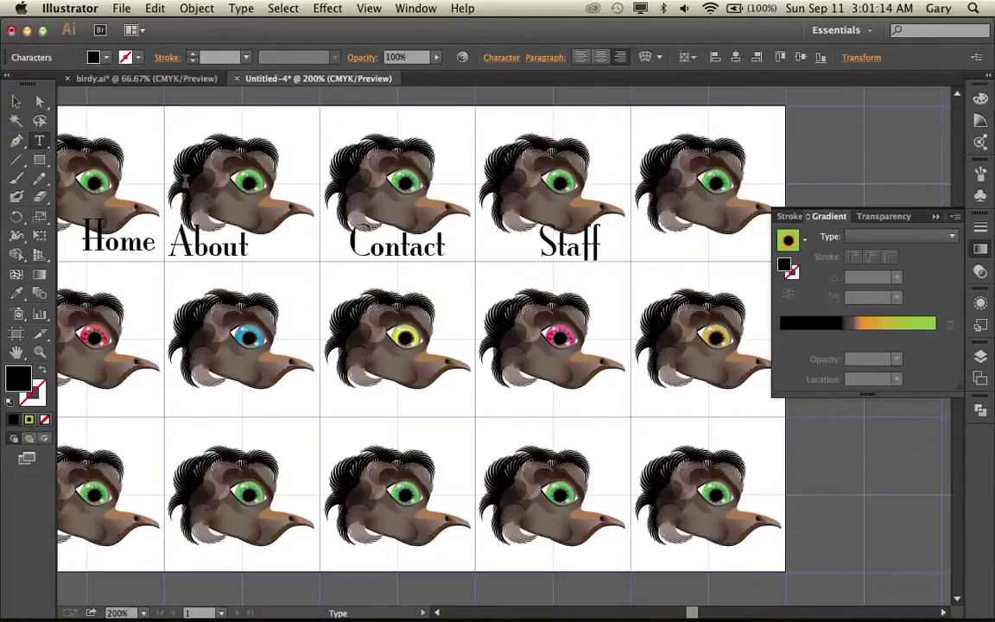
left_click(16, 101)
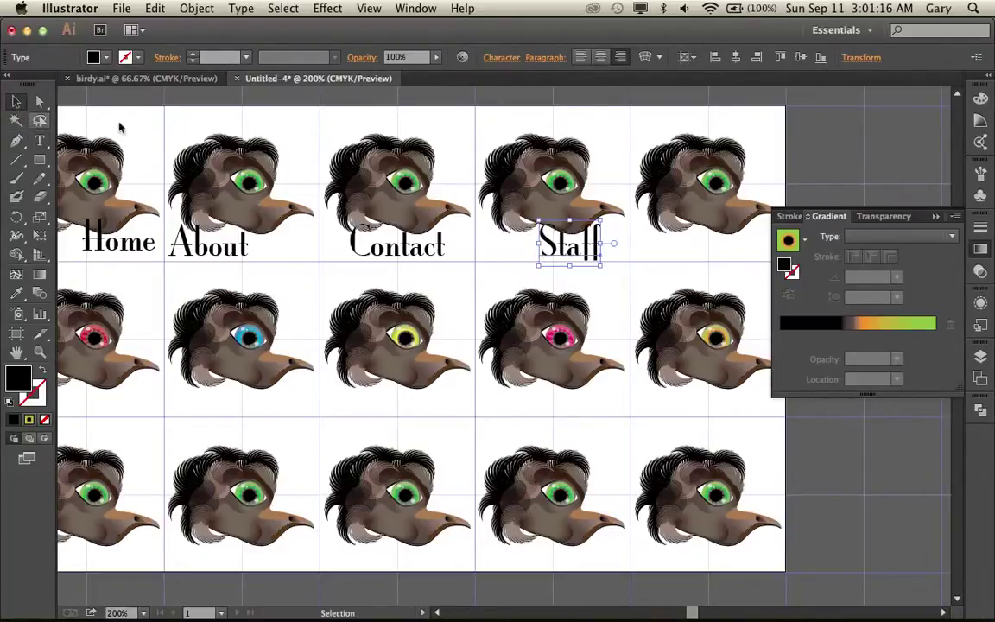
Duplicate the Staff label below the fifth bird head in the top row and change the copy's text to "Portfolio".
left_click(611, 163)
key("space")
left_click_drag(611, 162, 481, 158)
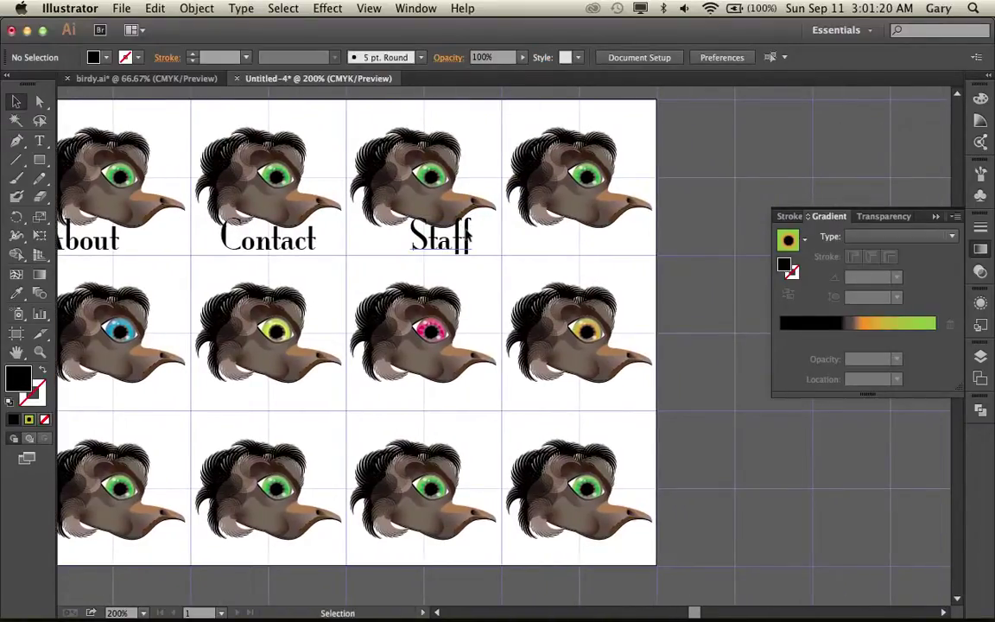
left_click(466, 231)
left_click_drag(466, 231, 563, 240)
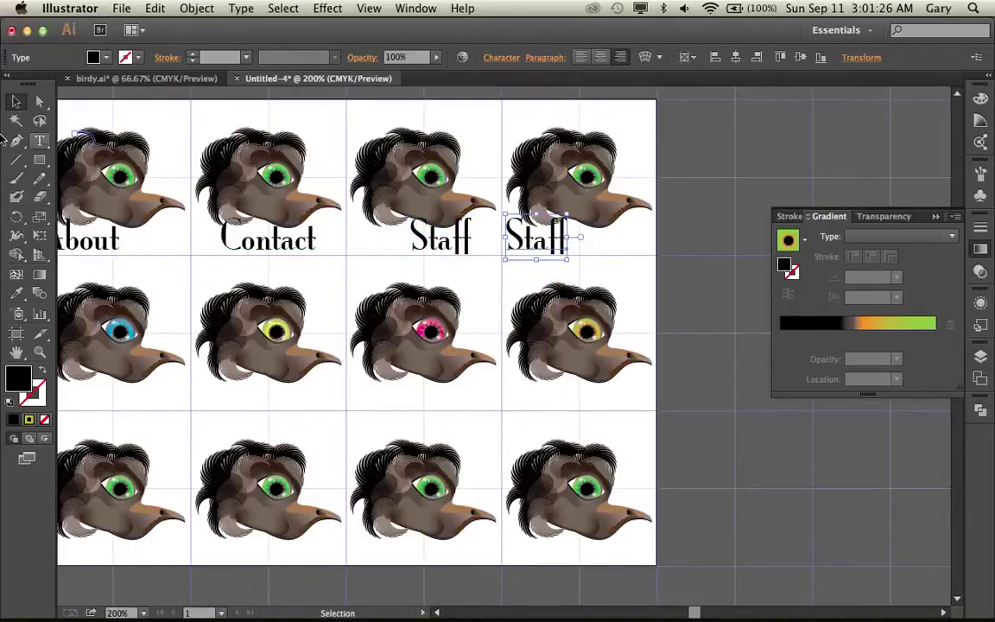
left_click(39, 141)
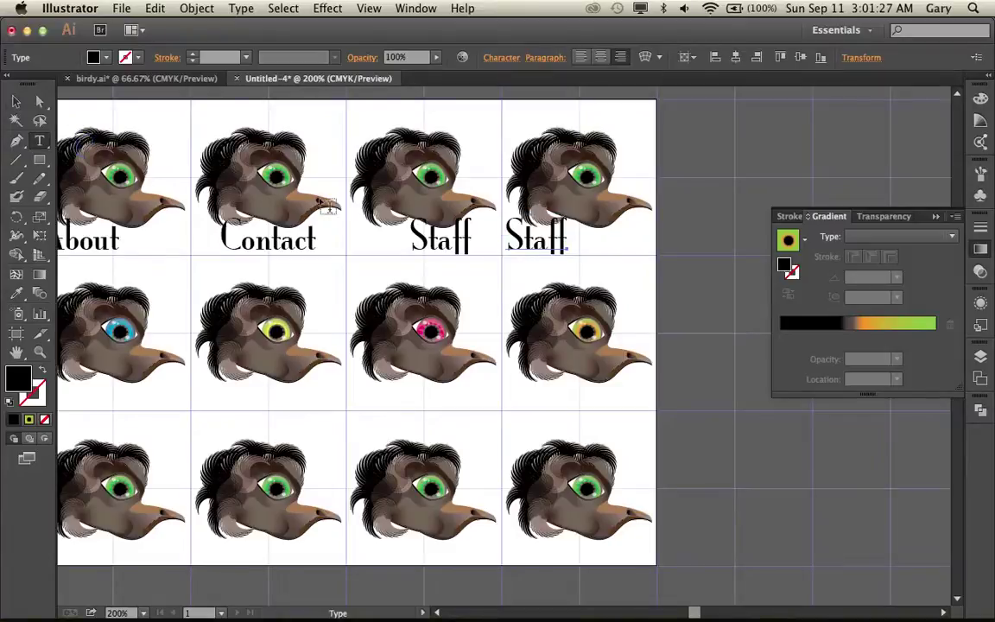
double_click(504, 227)
type("Portfo")
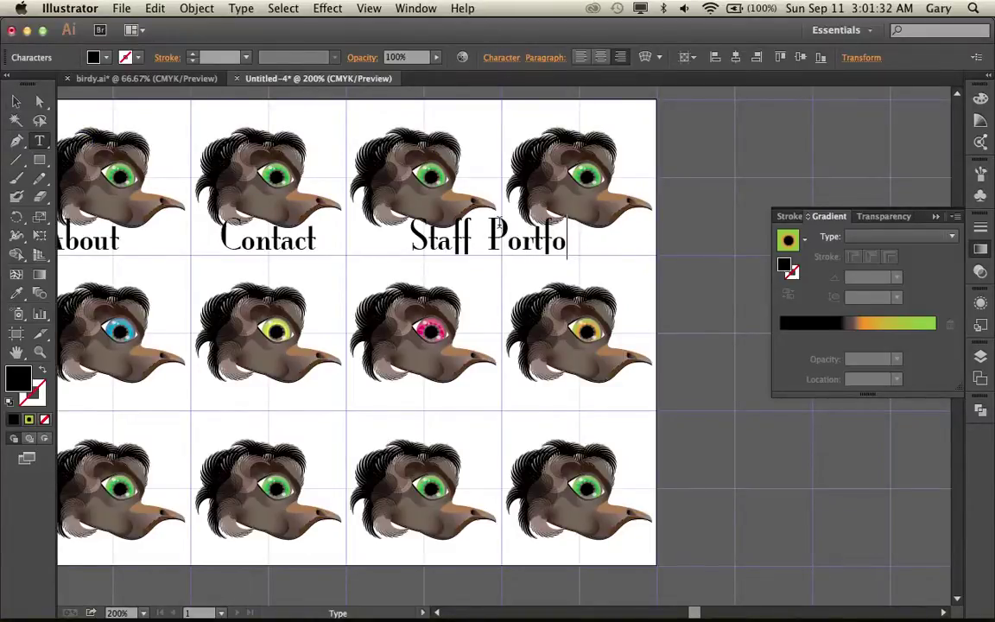
type("lio")
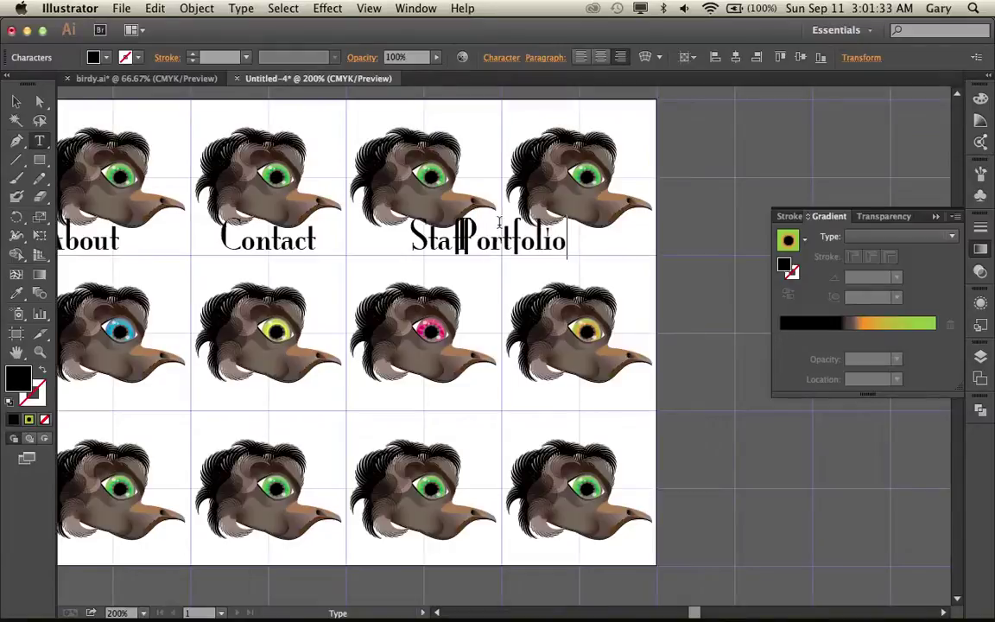
Shift the Portfolio label right until it sits fully inside the fifth cell of the top row, and deselect it.
left_click(17, 101)
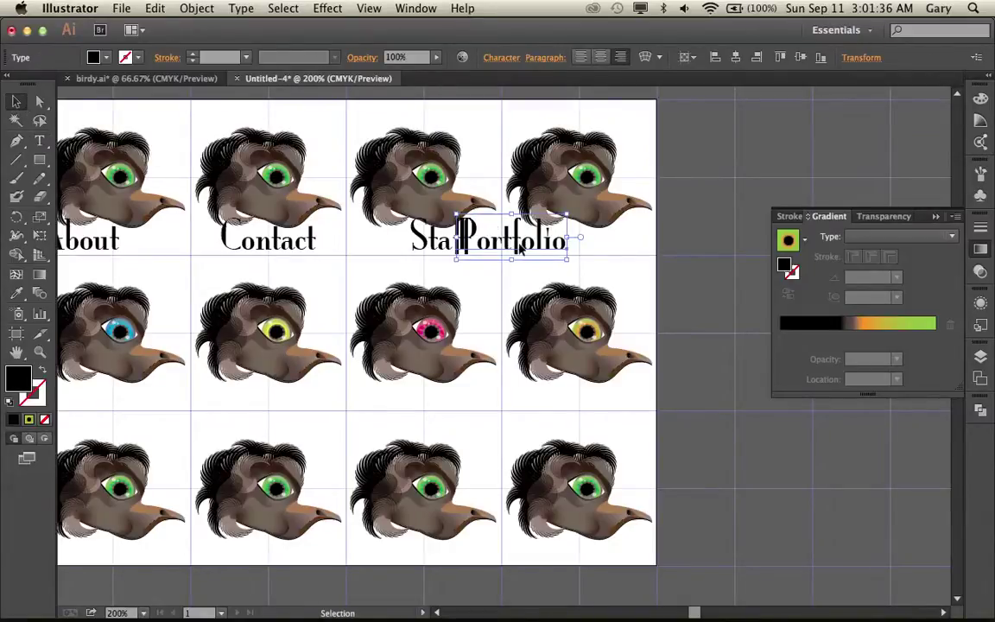
left_click_drag(519, 248, 579, 251)
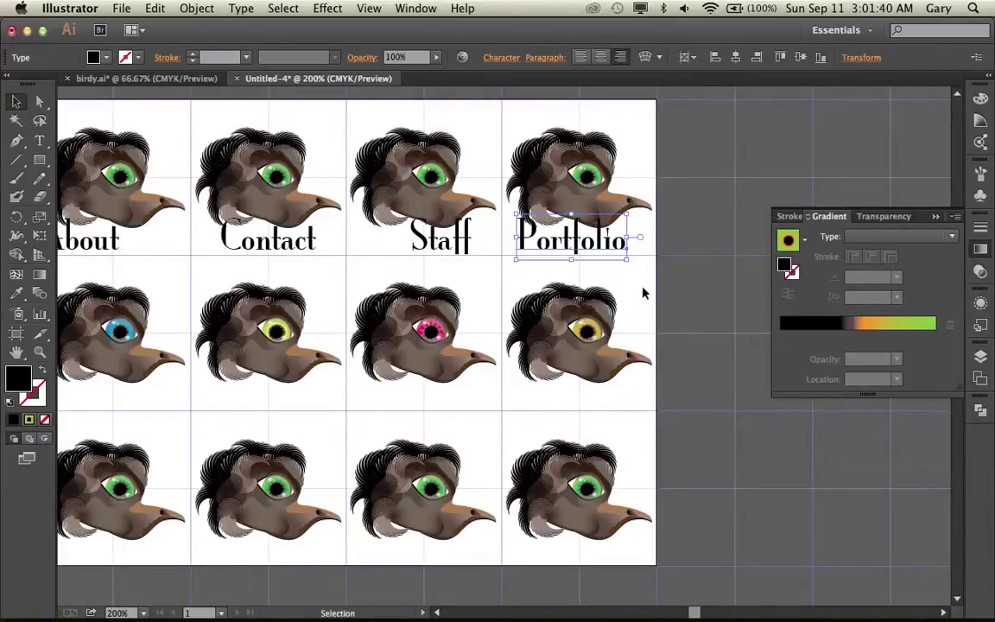
left_click(660, 300)
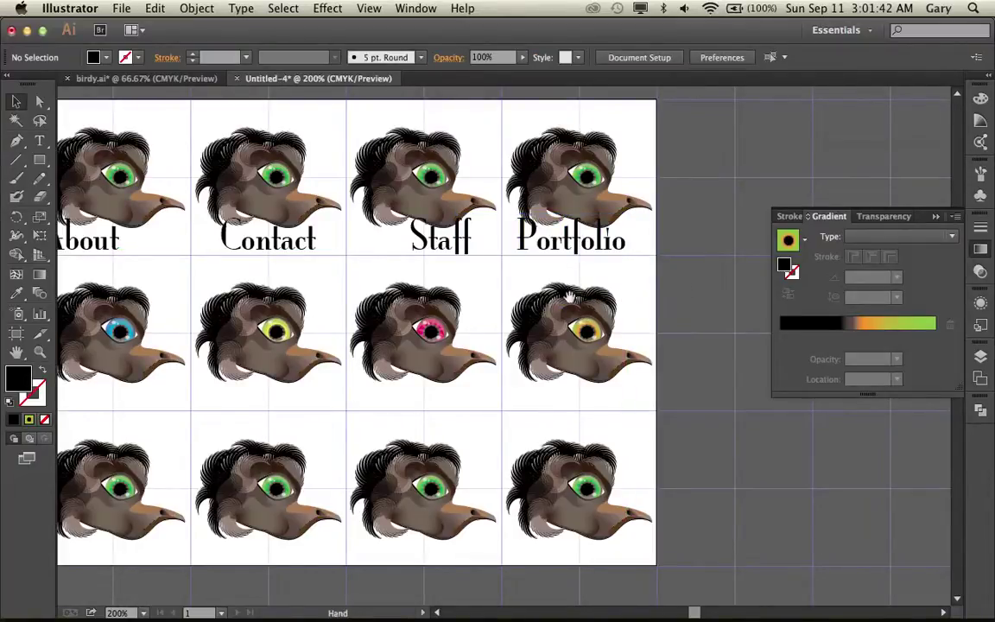
Copy all five top-row labels straight down below the heads of the second and third rows, and deselect them.
left_click(567, 297, "alt+super")
left_click(584, 295, "alt+super")
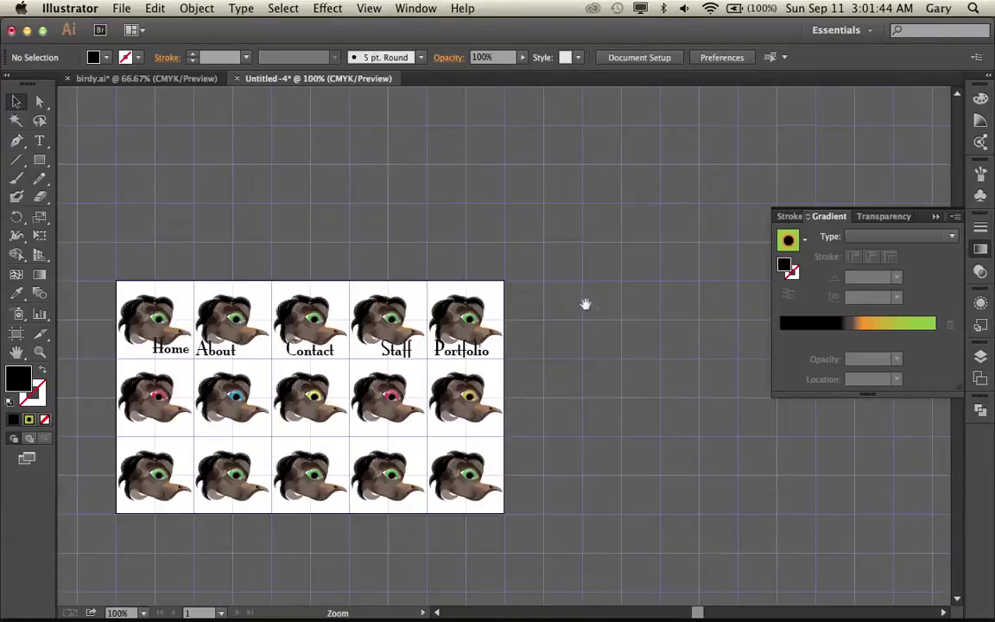
left_click_drag(563, 302, 618, 244)
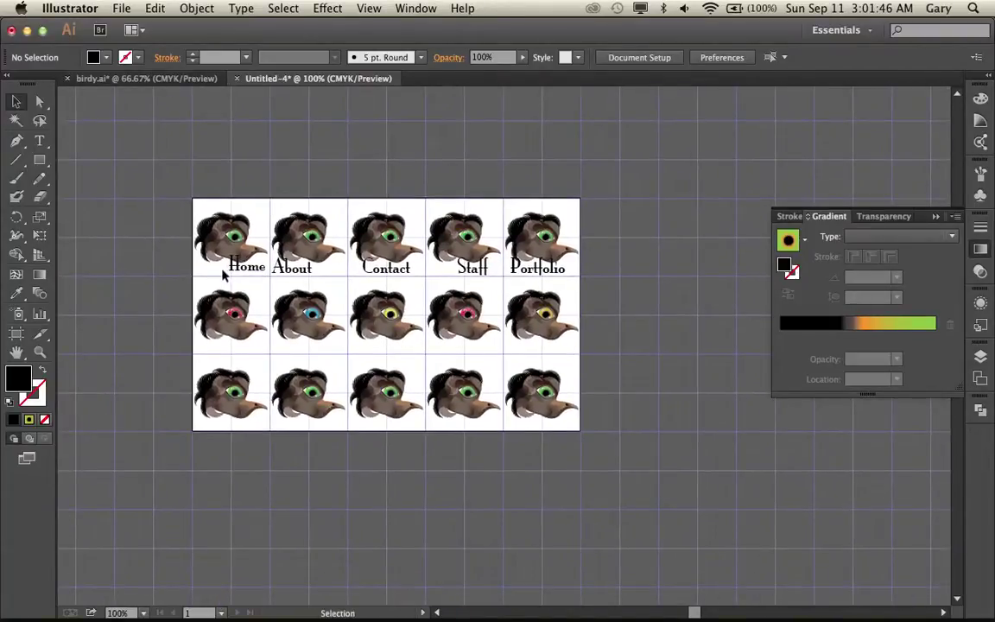
left_click_drag(223, 270, 559, 287)
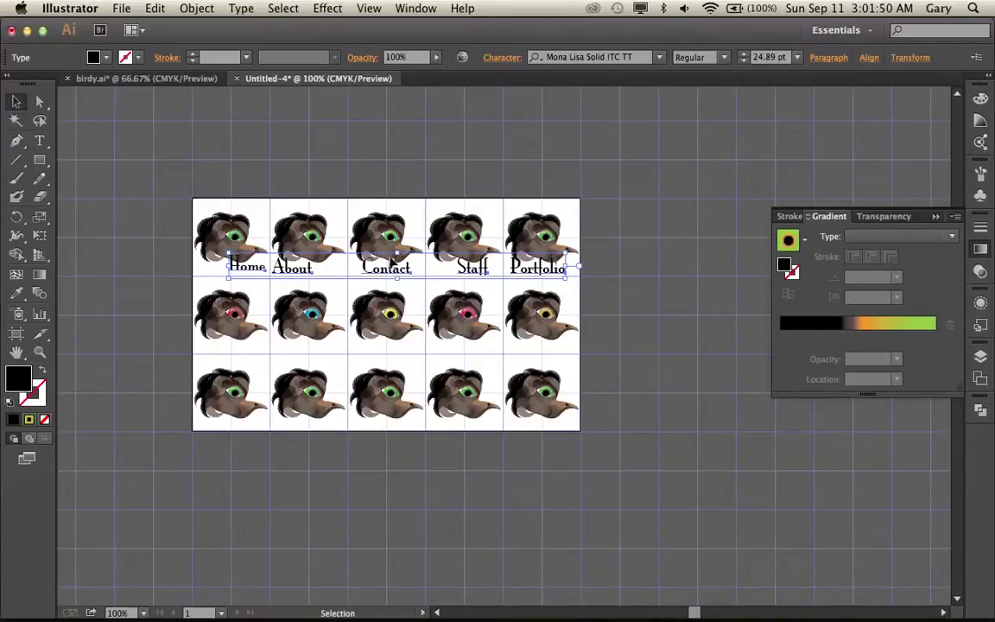
left_click_drag(386, 273, 370, 346)
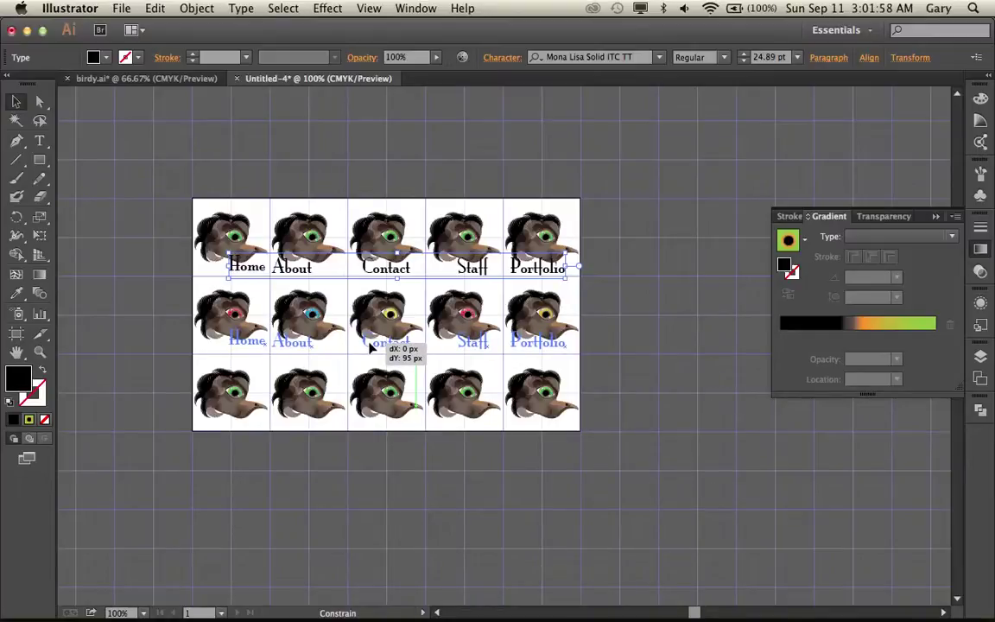
left_click_drag(370, 345, 354, 427)
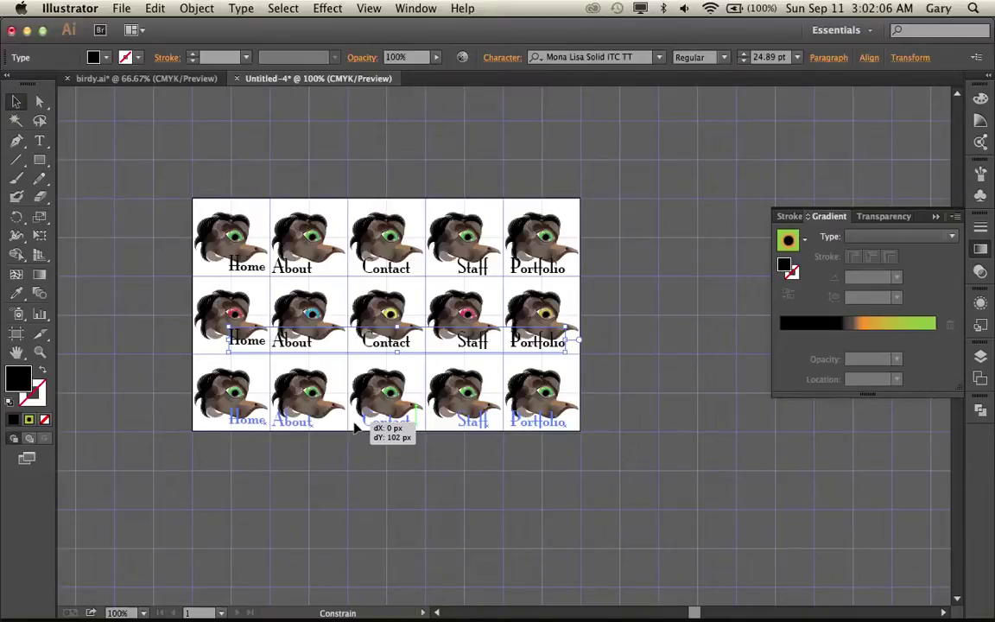
left_click_drag(354, 427, 354, 427)
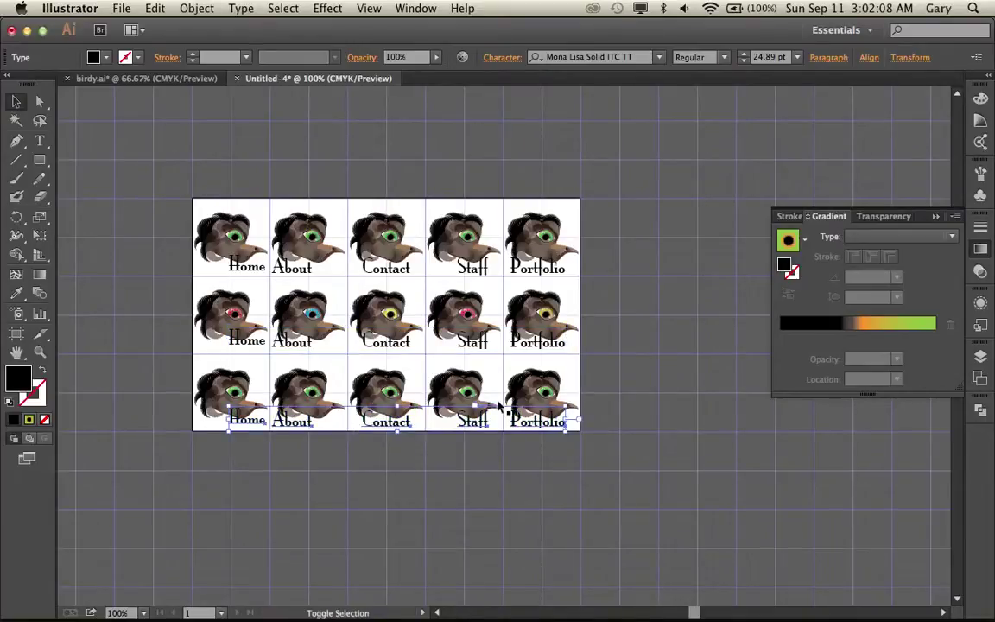
left_click(595, 380)
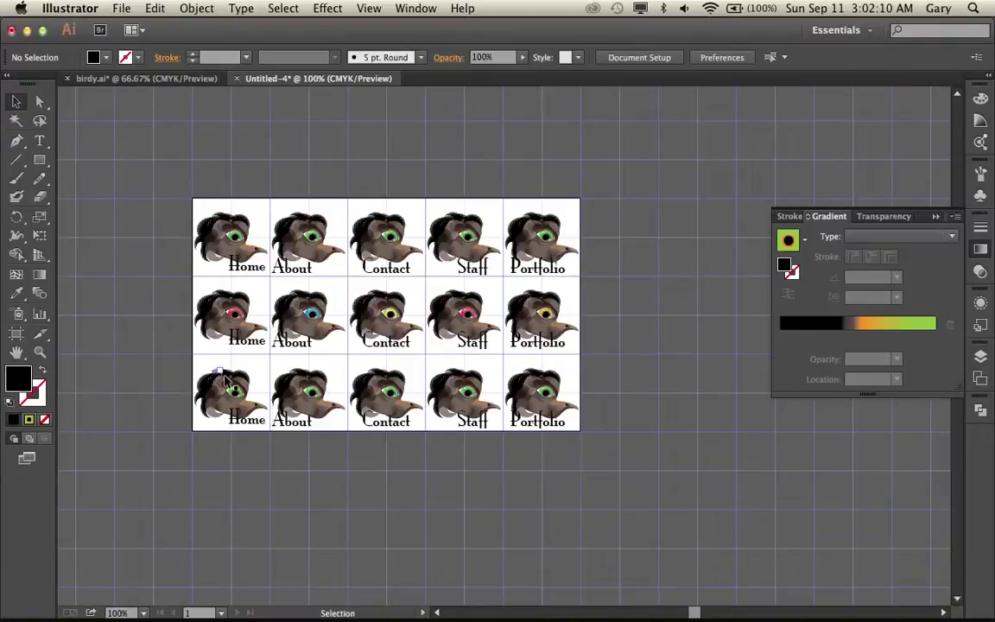
Rotate the first bird head of the third row slightly counterclockwise, nudge it up 7 px and deselect it.
left_click(244, 386)
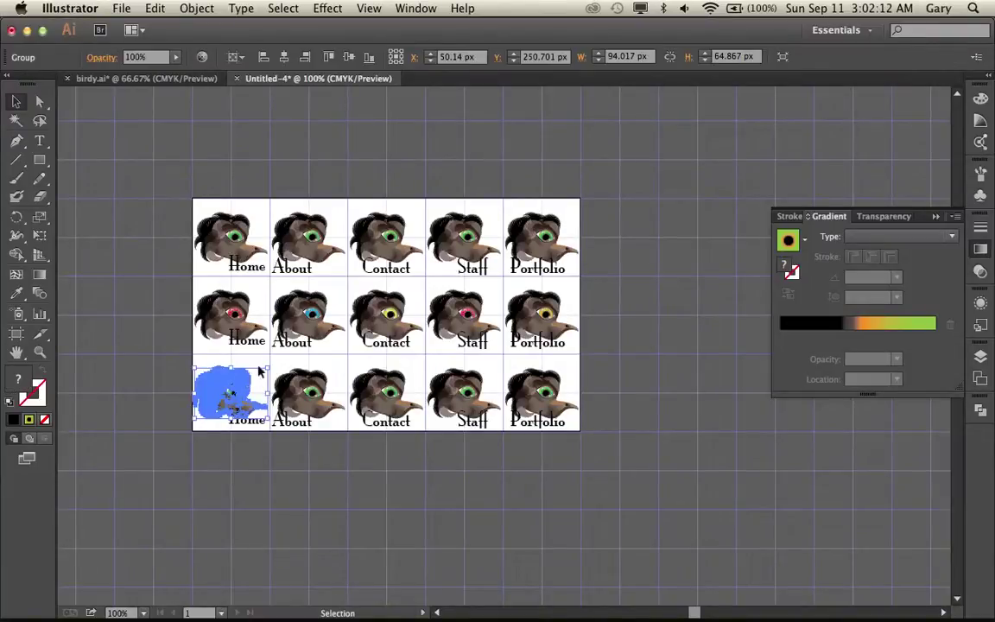
left_click_drag(271, 361, 268, 352)
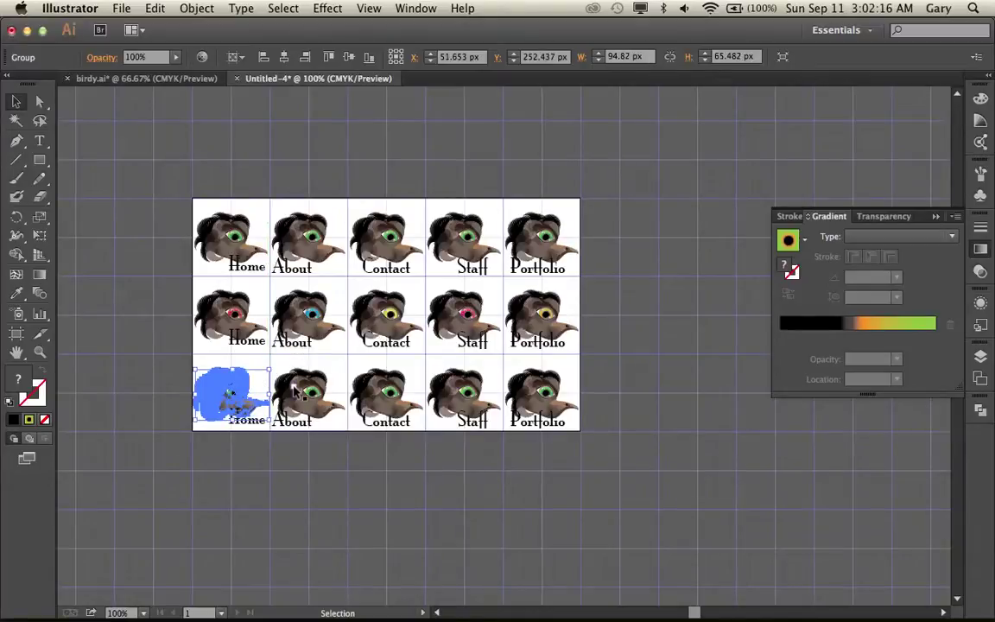
key("Up")
key("Up")
key("Up")
key("Up")
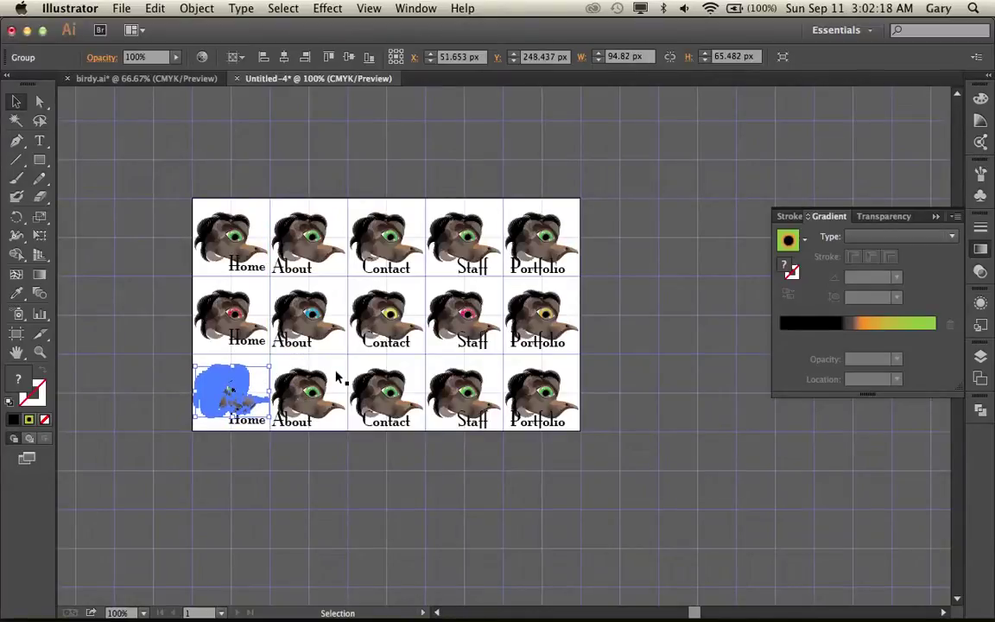
key("Up")
key("Up")
key("Up")
key("Delete")
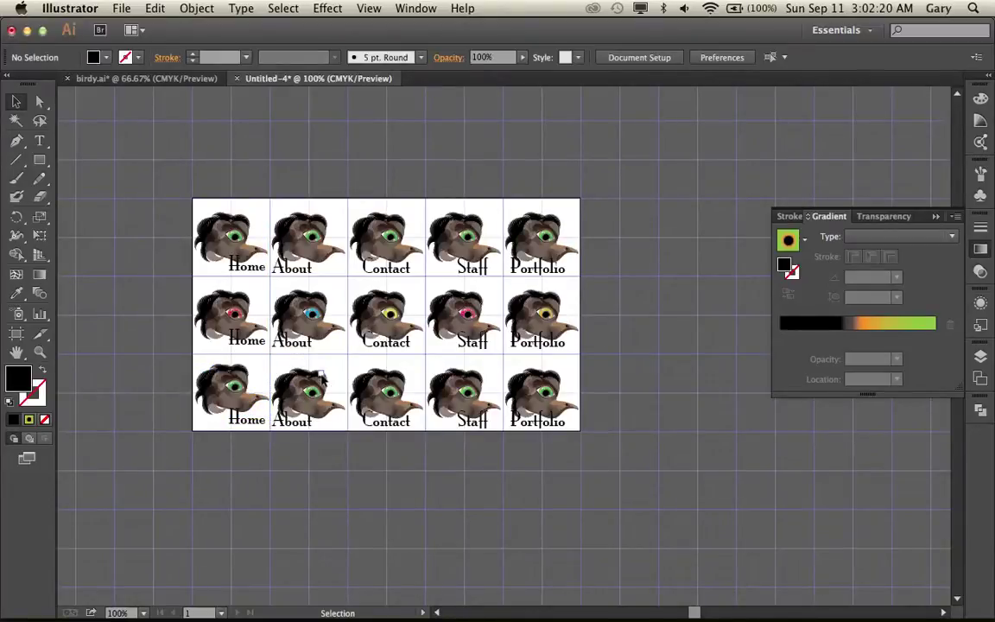
In the third row, tilt the second head slightly clockwise and the third slightly counterclockwise, raising each about 8 px.
left_click(322, 377)
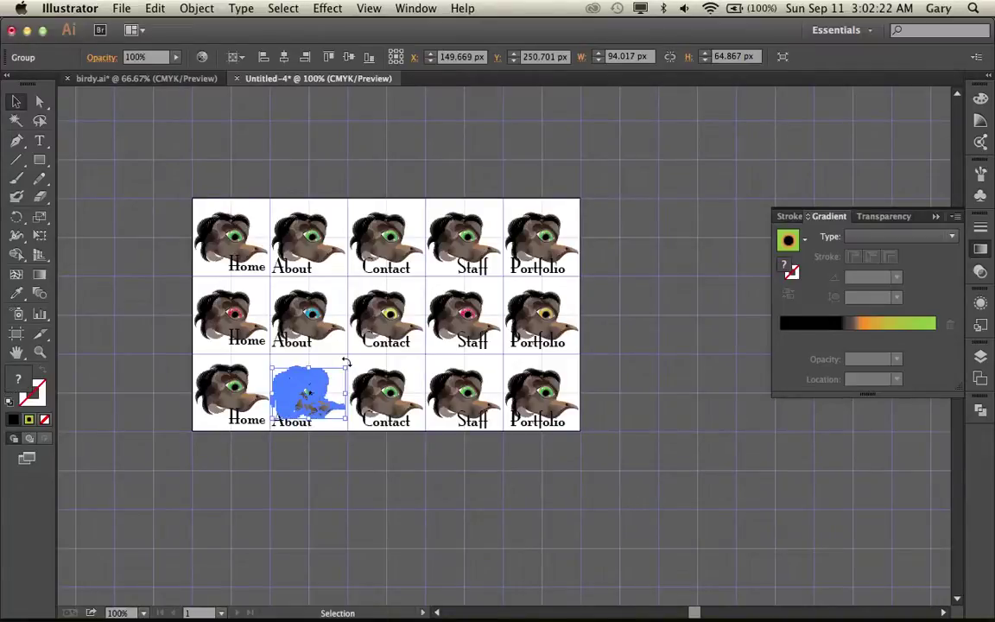
left_click_drag(347, 363, 347, 369)
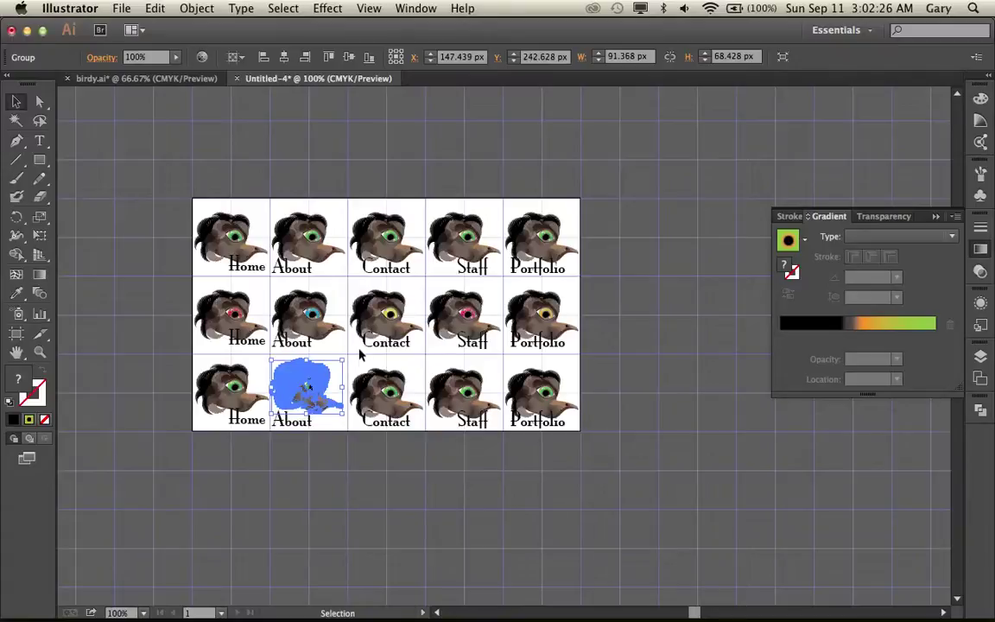
left_click(362, 362)
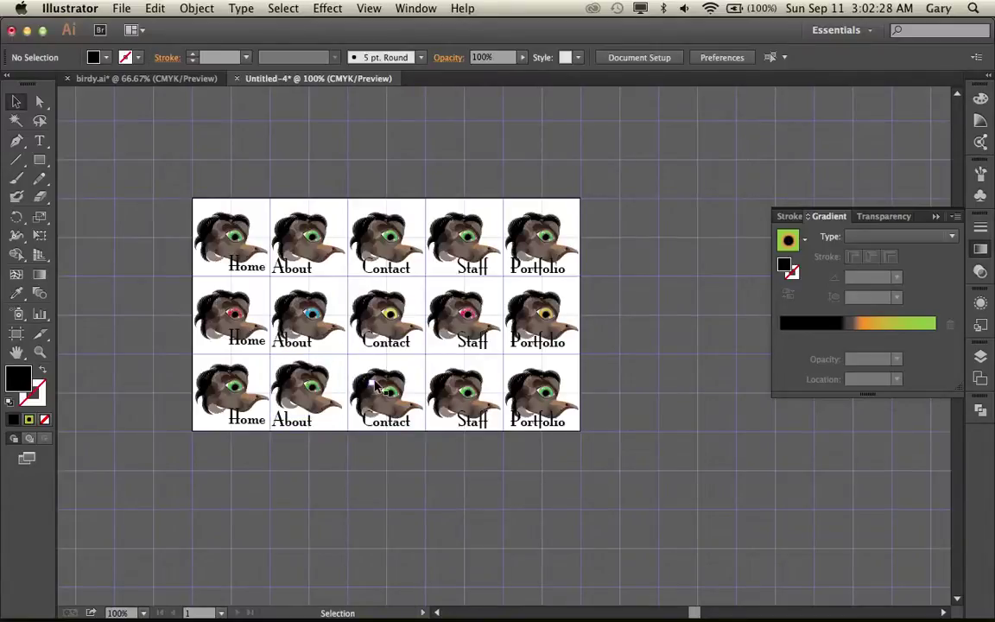
left_click(372, 381)
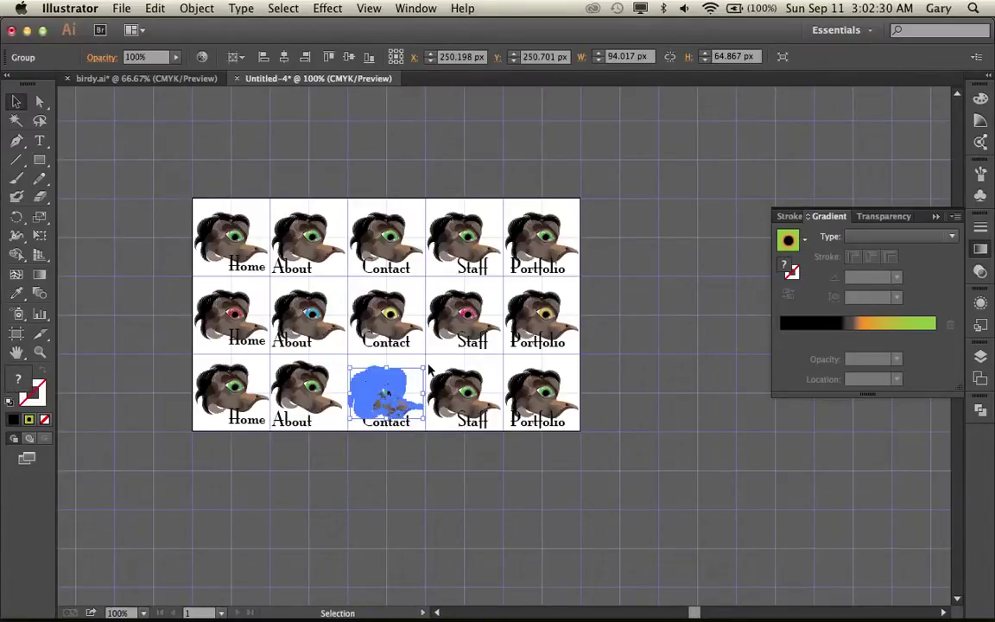
mouse_move(423, 361)
left_mouse_down()
mouse_move(420, 349)
mouse_move(421, 357)
left_mouse_up()
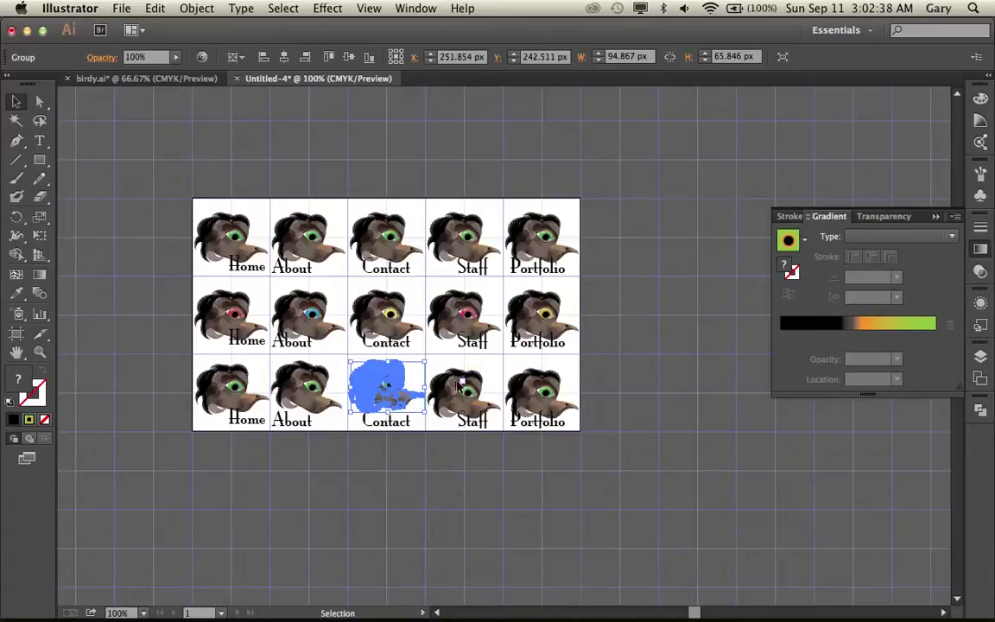
Nudge the fourth bird head of the third row up 7 px without rotating it, and deselect it.
left_click(451, 391)
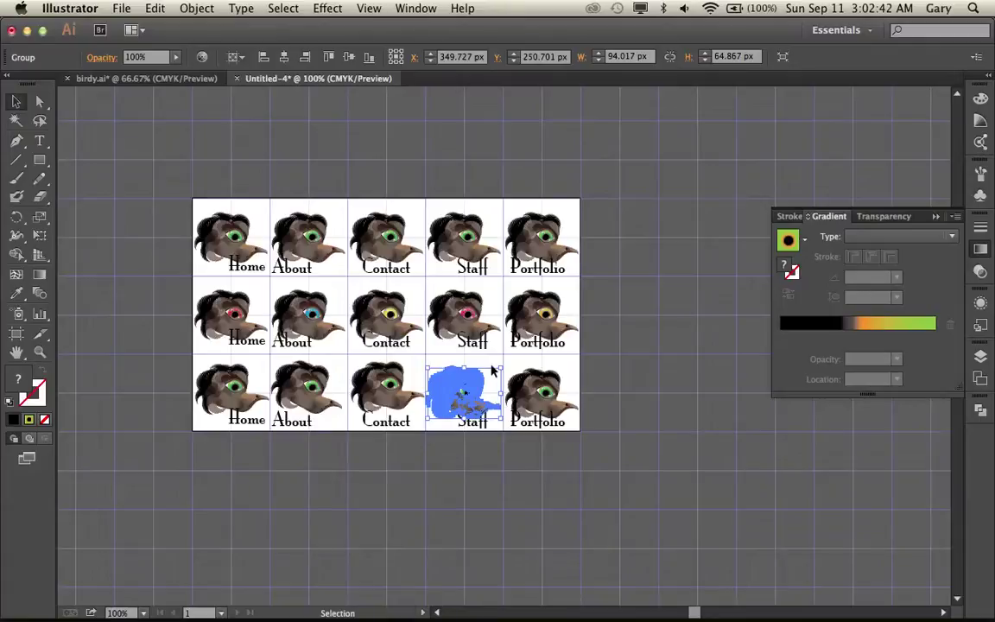
key("Up")
key("Up")
key("Up")
key("Up")
key("Up")
key("Up")
key("Up")
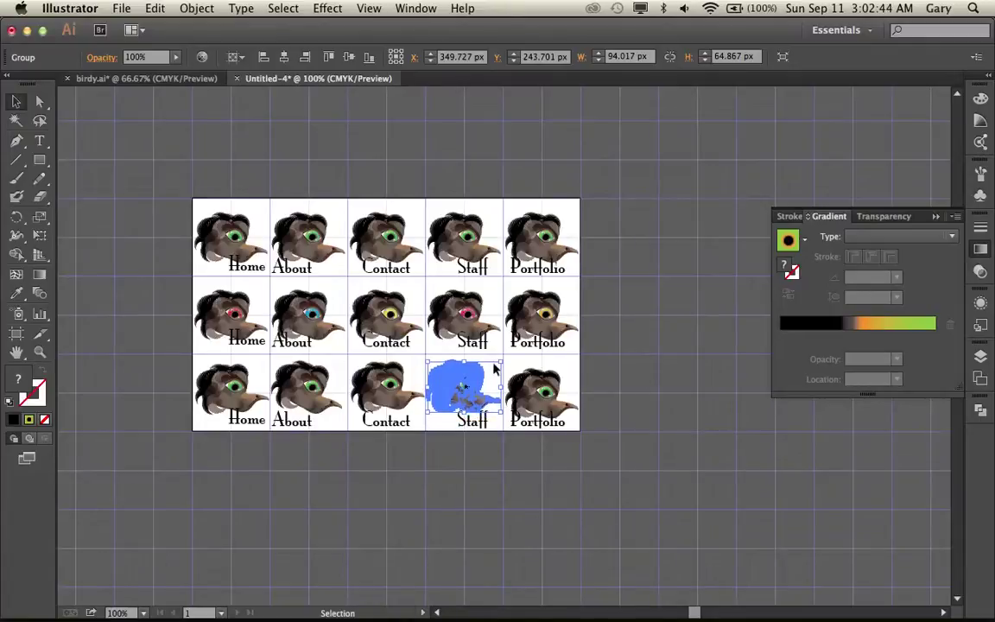
key("super+shift+a")
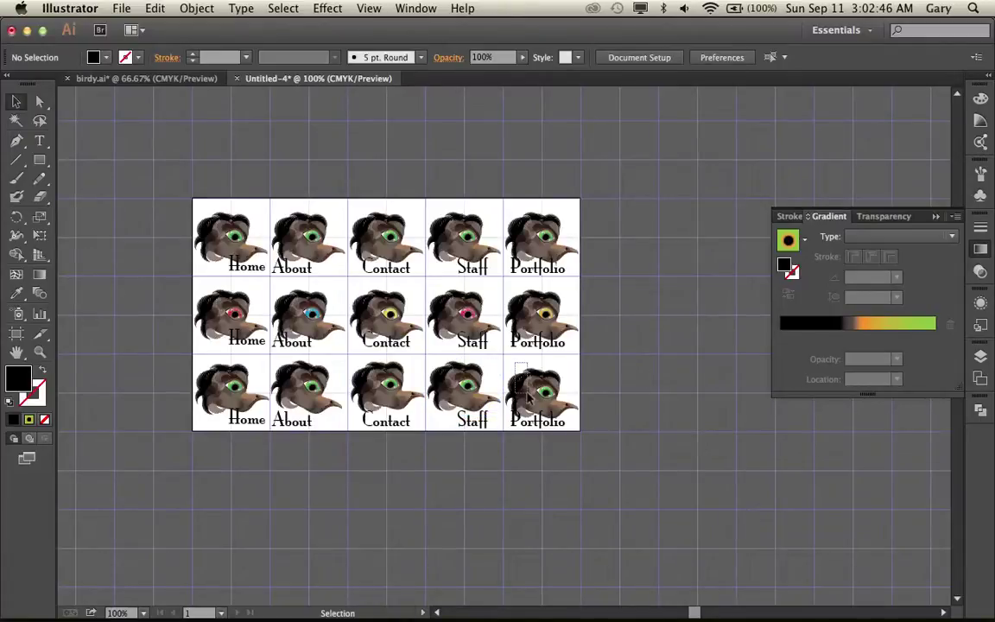
Rotate the fifth bird head of the third row slightly counterclockwise, nudge it up 4 px and deselect it.
left_click(528, 397)
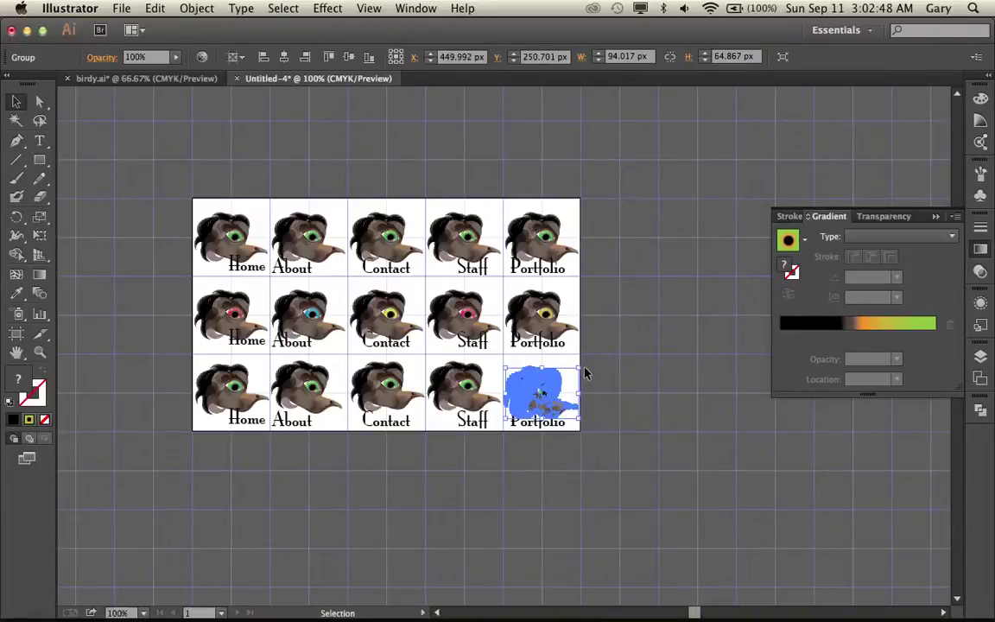
left_click_drag(585, 363, 601, 378)
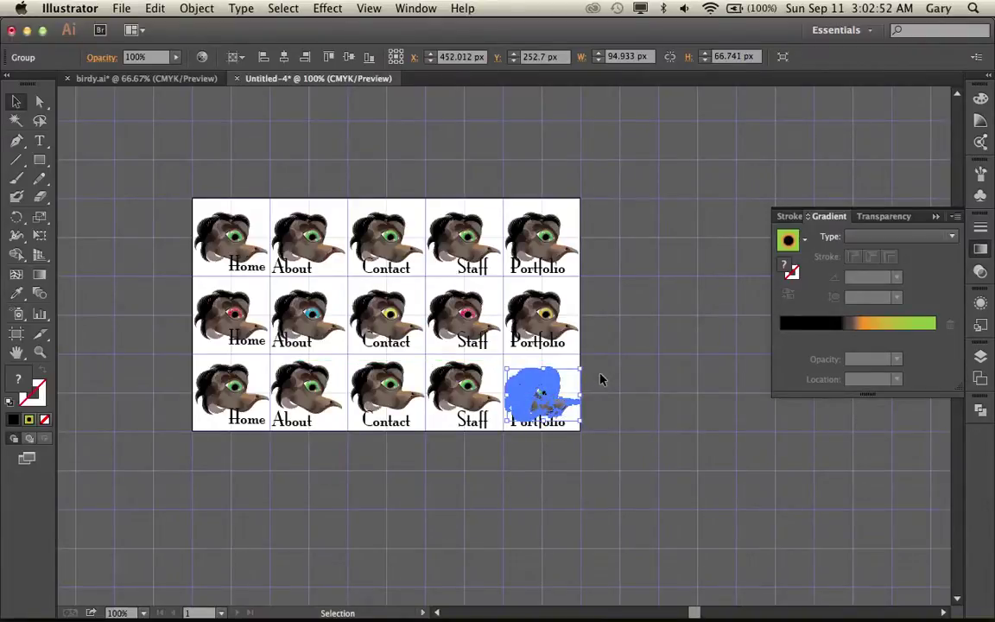
key("Up")
key("Up")
key("Up")
key("Up")
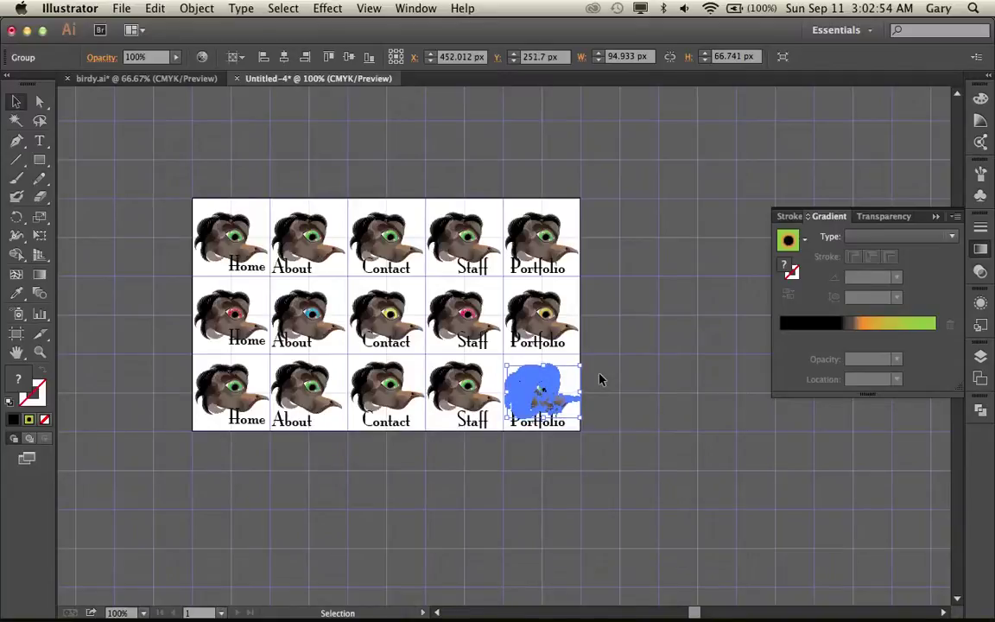
left_click(603, 380)
Tilt the third bird head of the third row slightly further counterclockwise and deselect it.
left_click(381, 394)
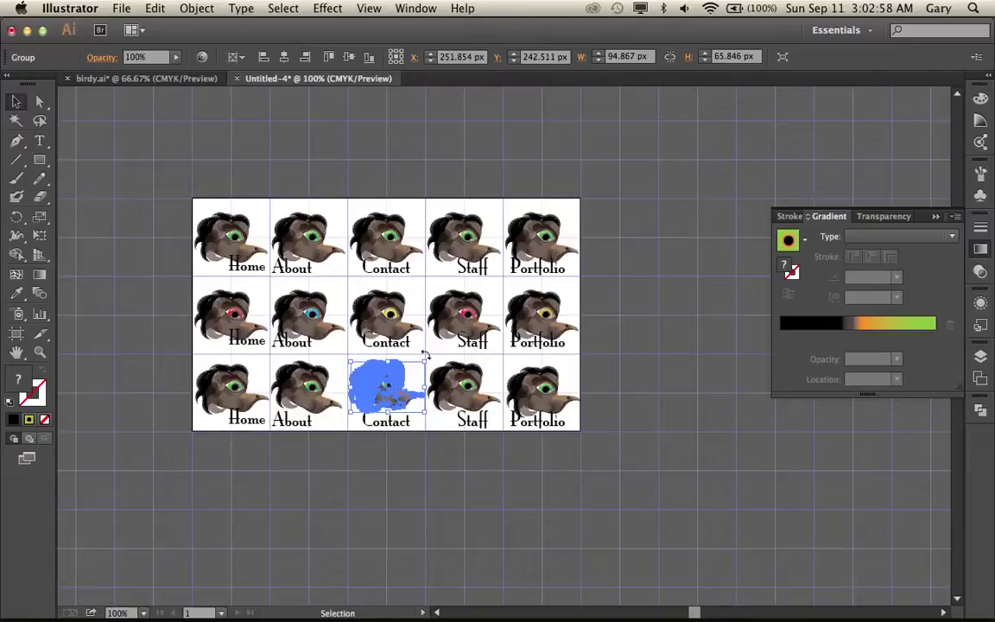
left_click_drag(425, 355, 428, 356)
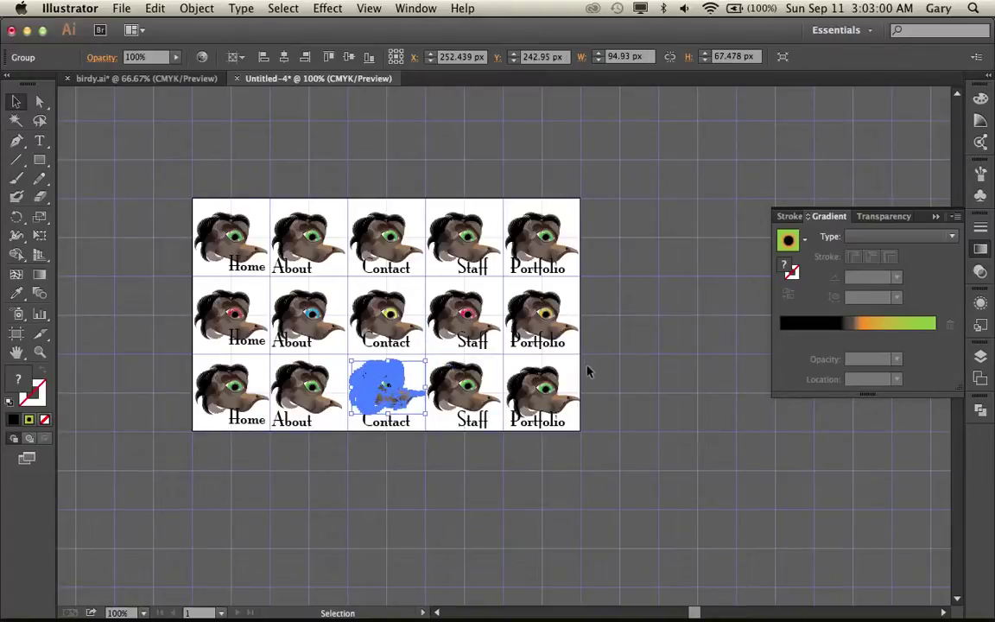
left_click(609, 397)
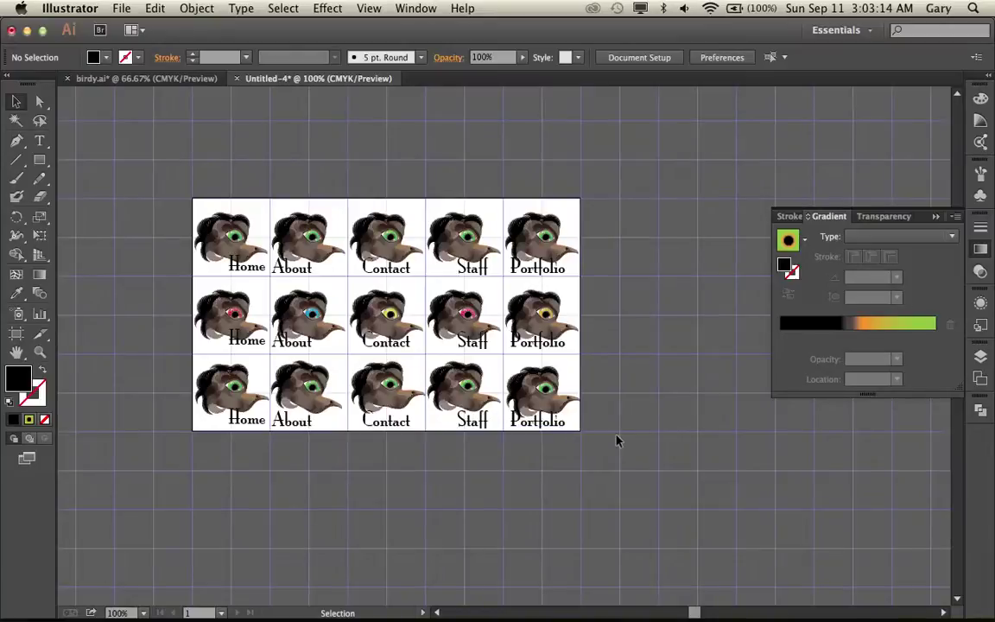
Save the sprite sheet for the web as a transparent 500 × 300 px PNG-24 over birds.png in the Desktop's demo folder.
left_click(121, 10)
left_click(159, 184)
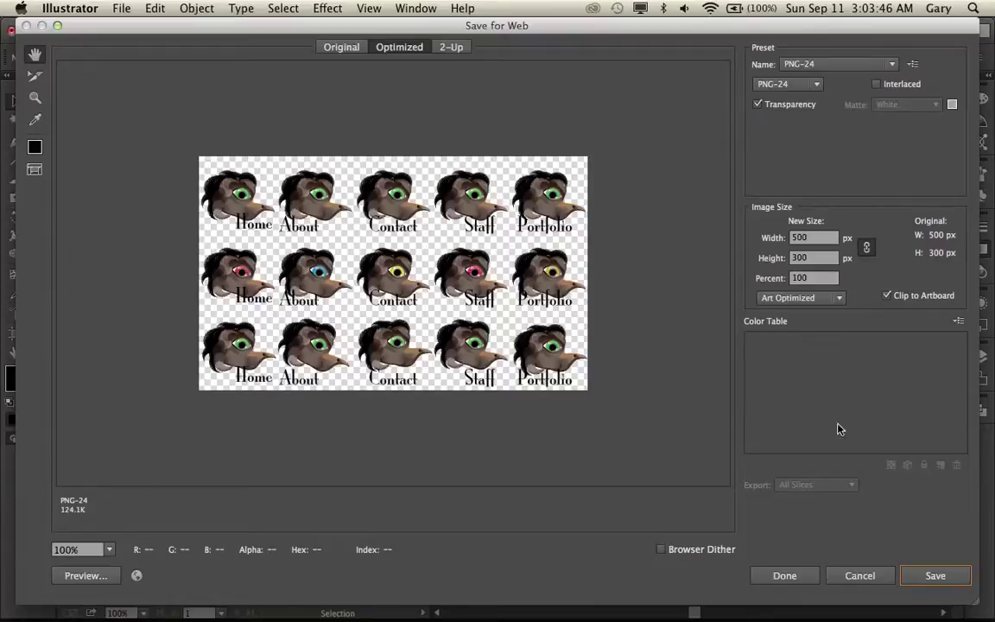
left_click(930, 584)
left_click(121, 159)
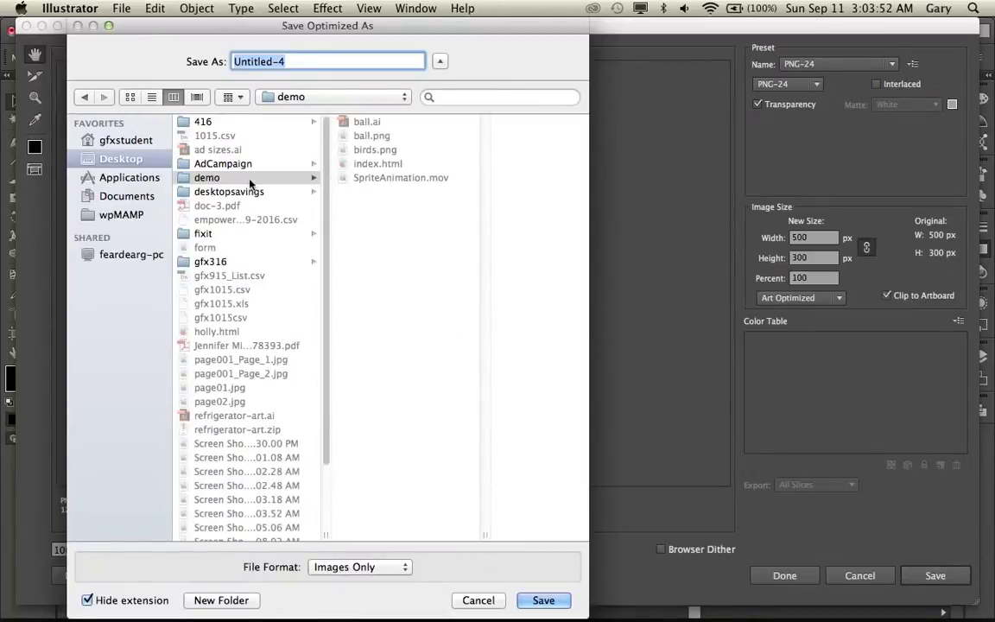
left_click(181, 176)
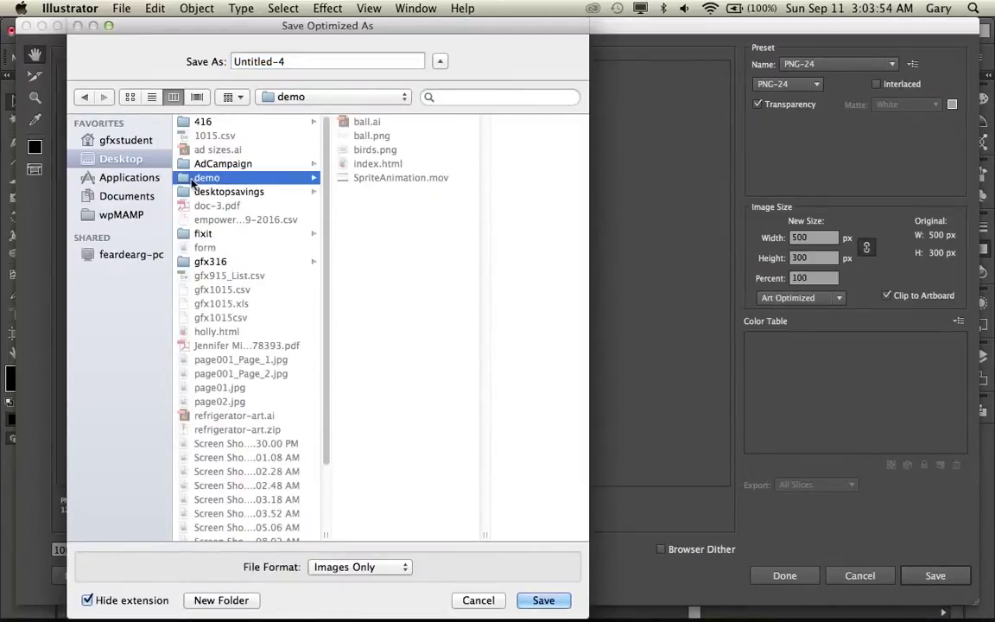
left_click(375, 150)
left_click(544, 601)
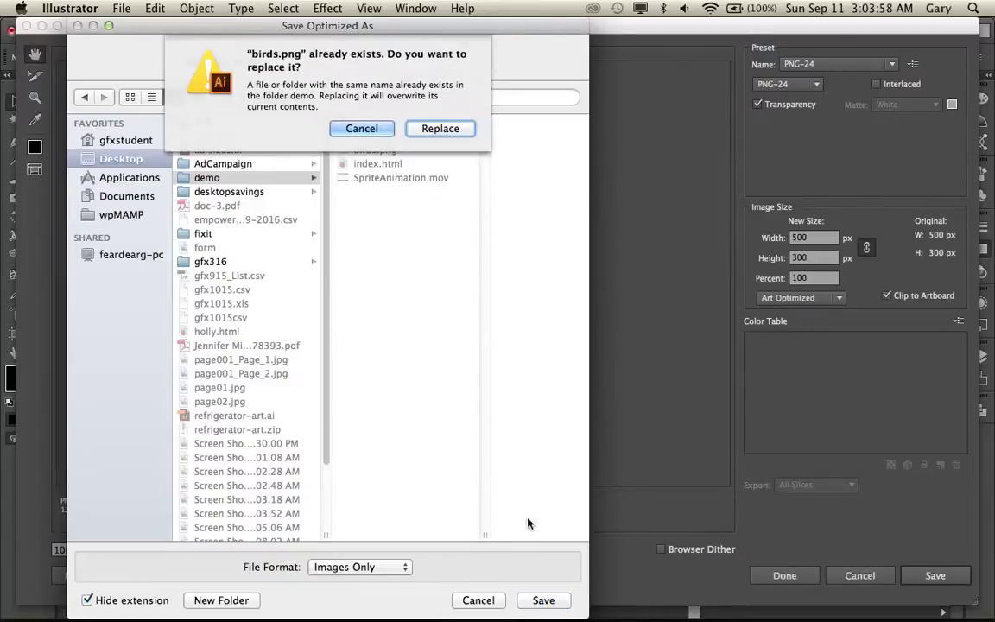
Overwrite the existing birds.png with the optimized export, and switch to Firefox to load a fresh Sprite Nav form.
left_click(427, 128)
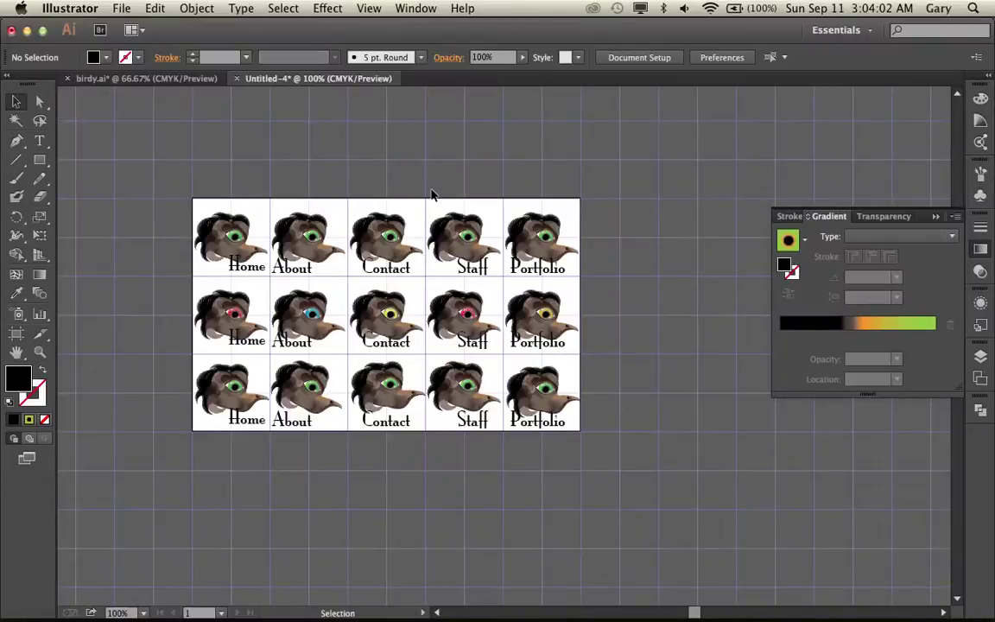
key("super+Tab")
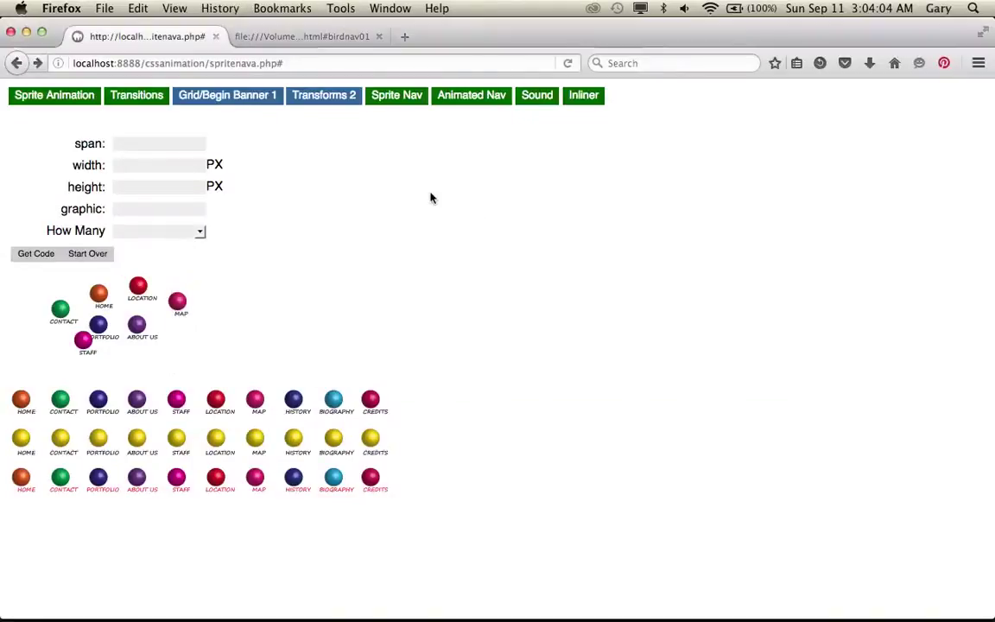
left_click(394, 100)
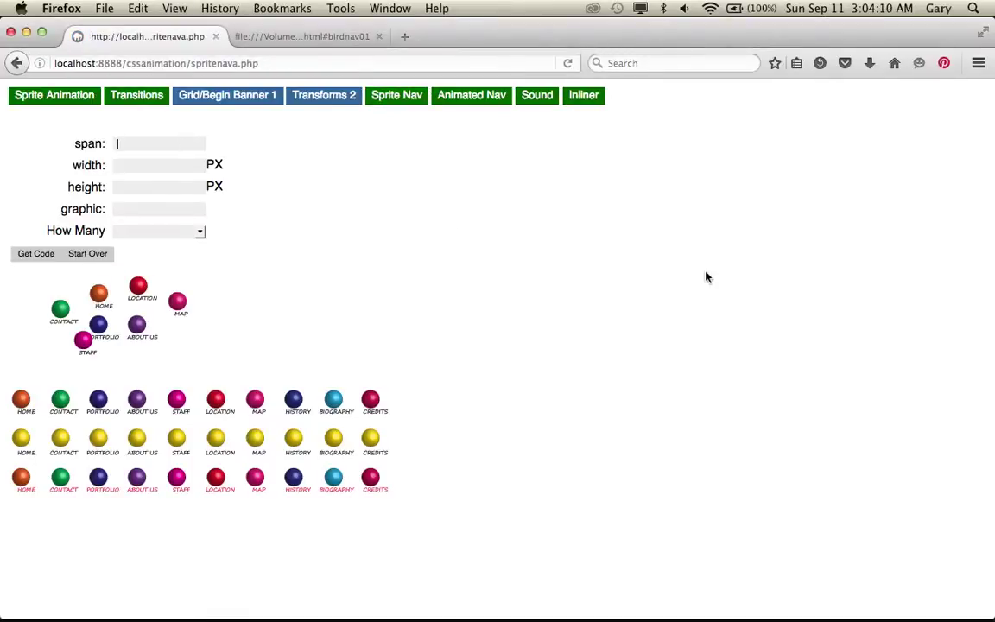
Set the sprite navigation's span name to BirdNav, with a width of 100 px and a height of 100 px.
type("BirdNav")
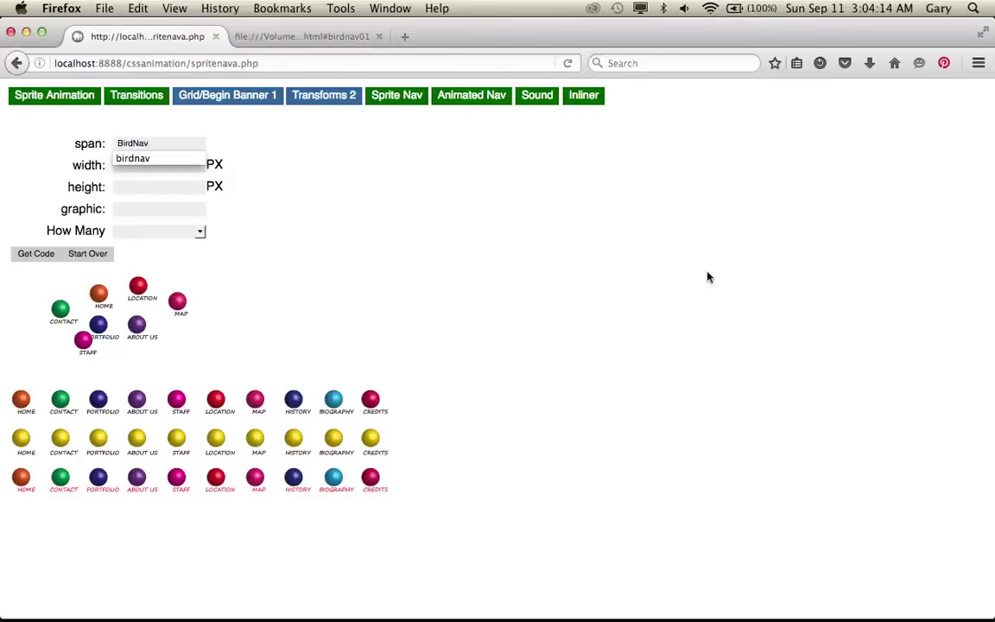
left_click(520, 255)
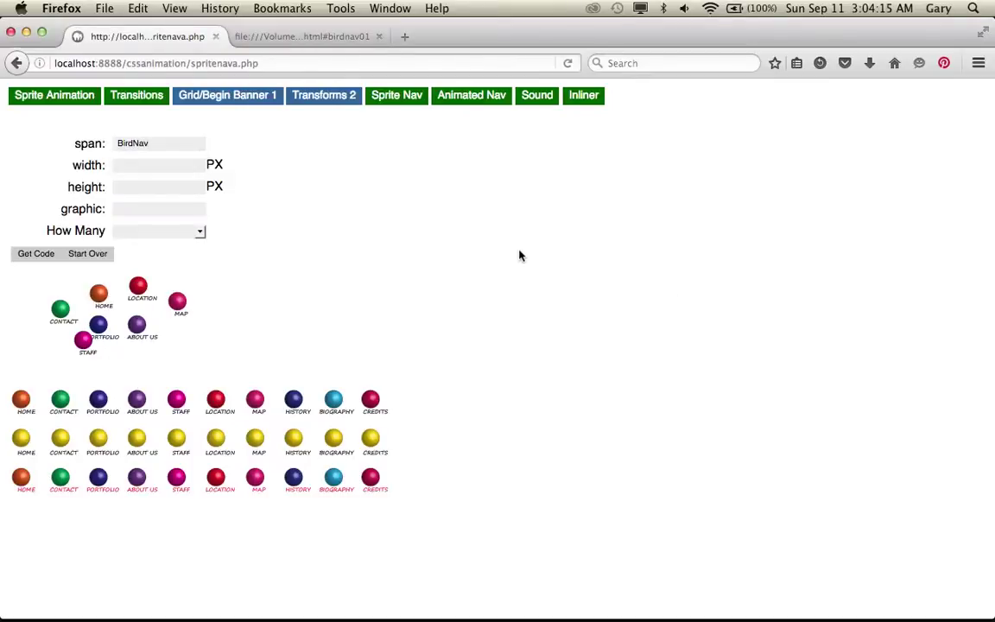
left_click(183, 165)
type("10")
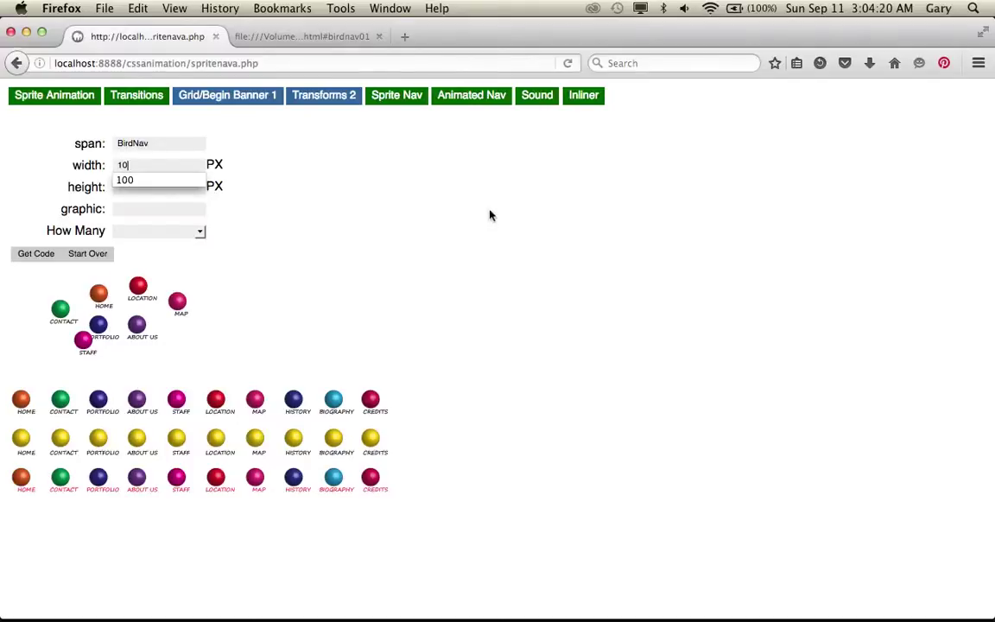
type("0")
key("Escape")
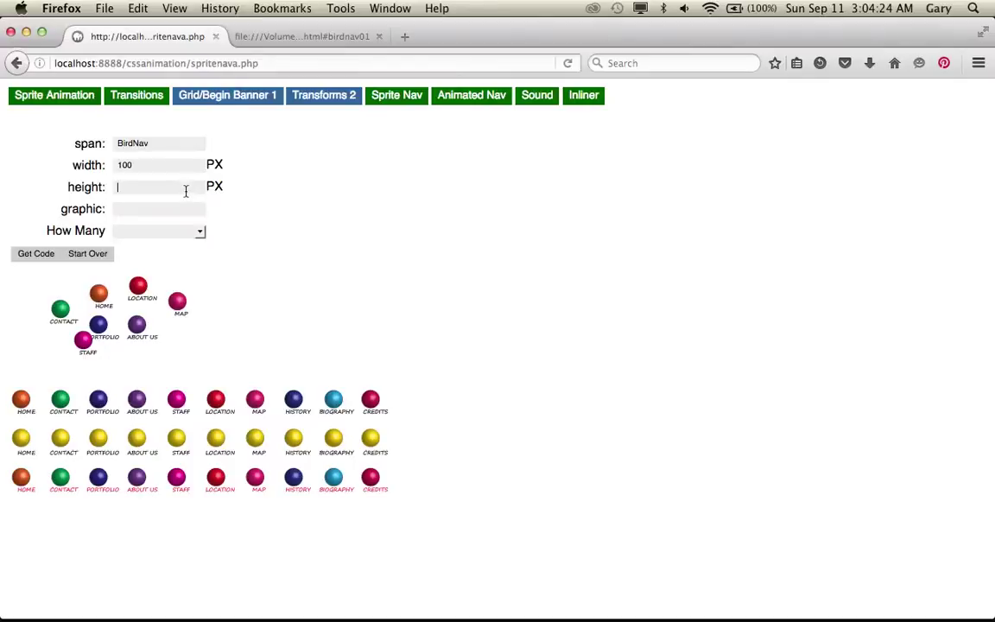
type("100")
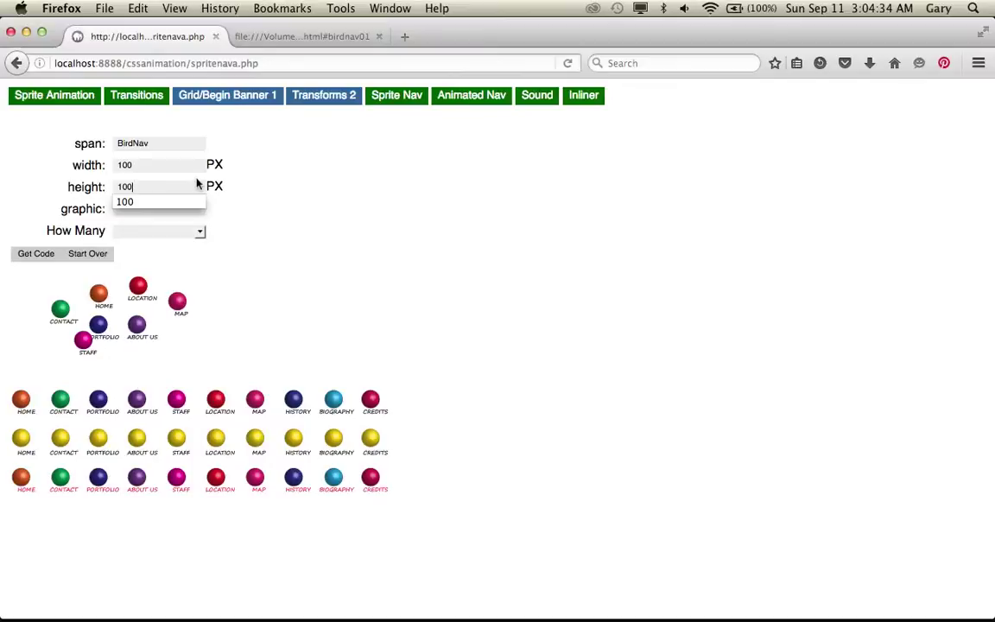
left_click(261, 209)
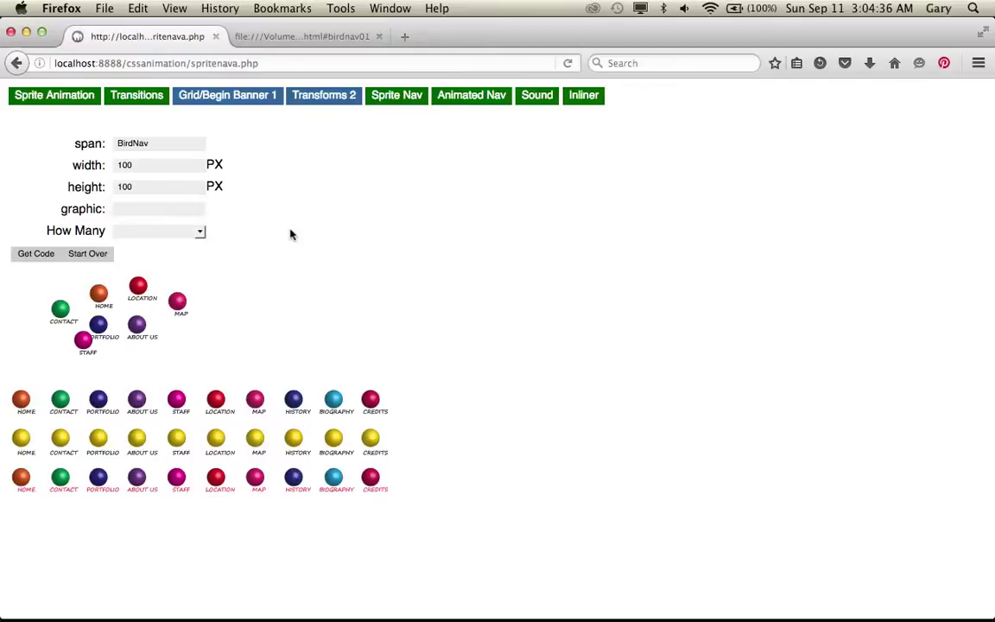
Set the graphic to birds.png and the number of buttons to 5, and generate the navigation code.
left_click(137, 211)
type("birs")
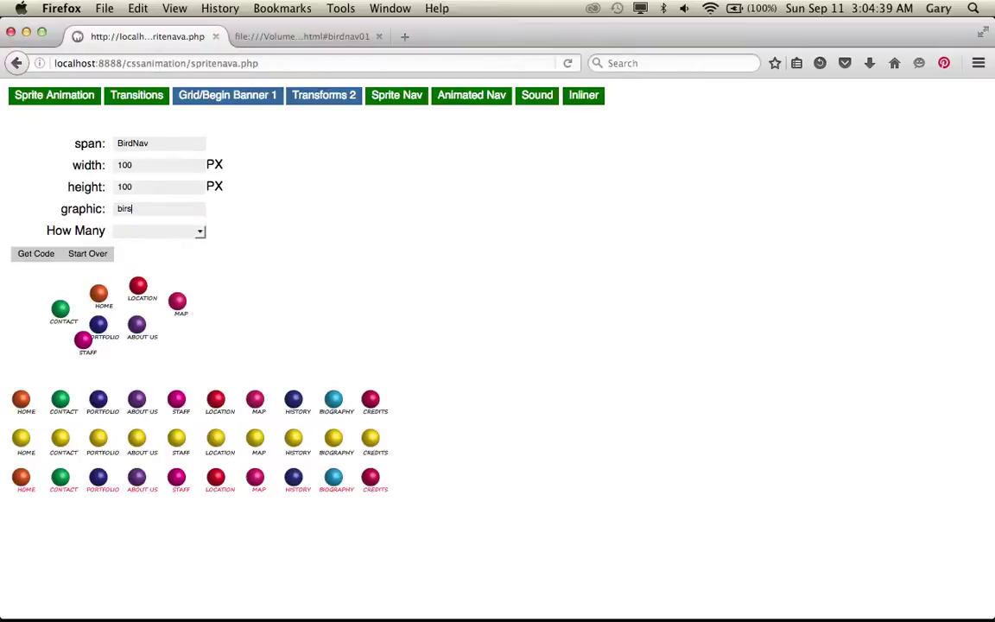
key("BackSpace")
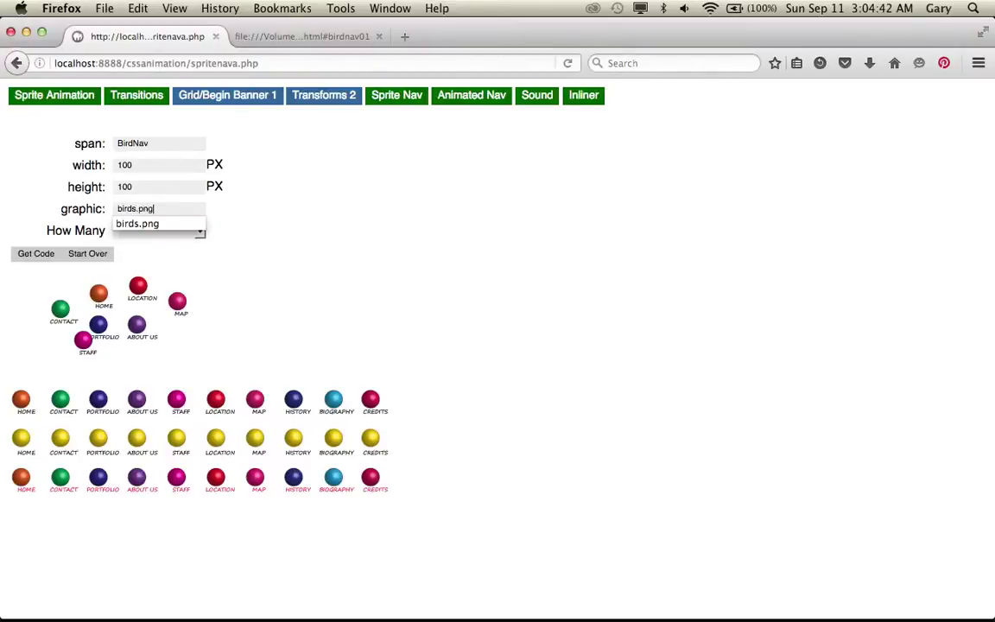
left_click(137, 225)
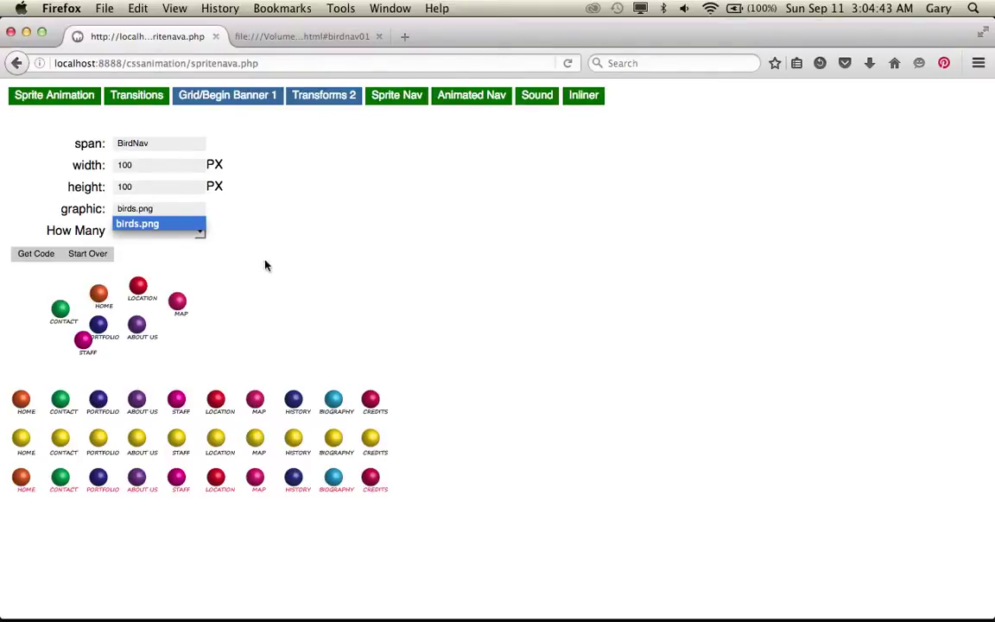
left_click(199, 232)
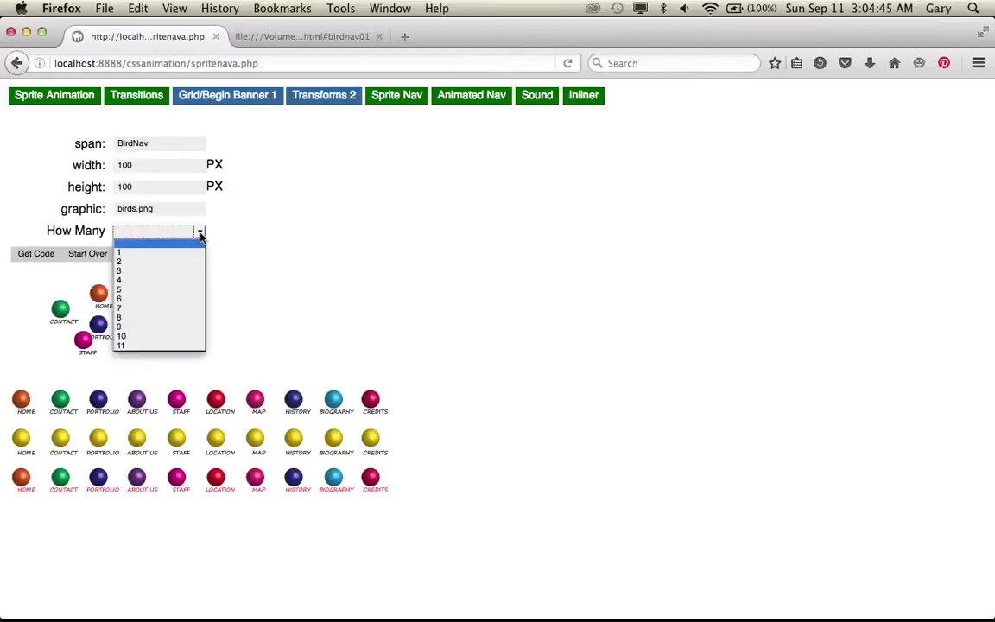
left_click(166, 290)
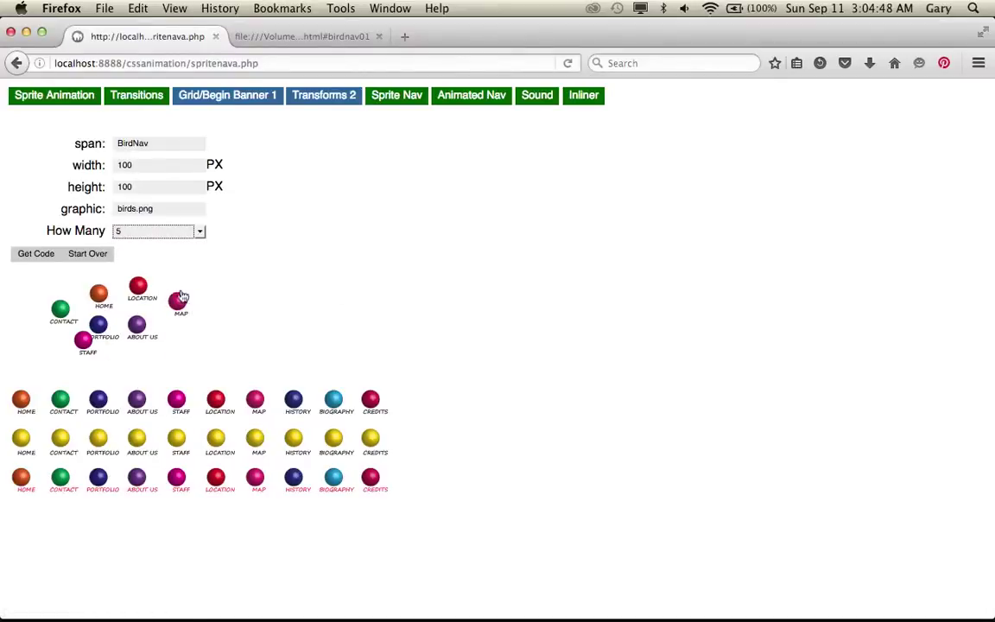
left_click(40, 261)
left_click(42, 259)
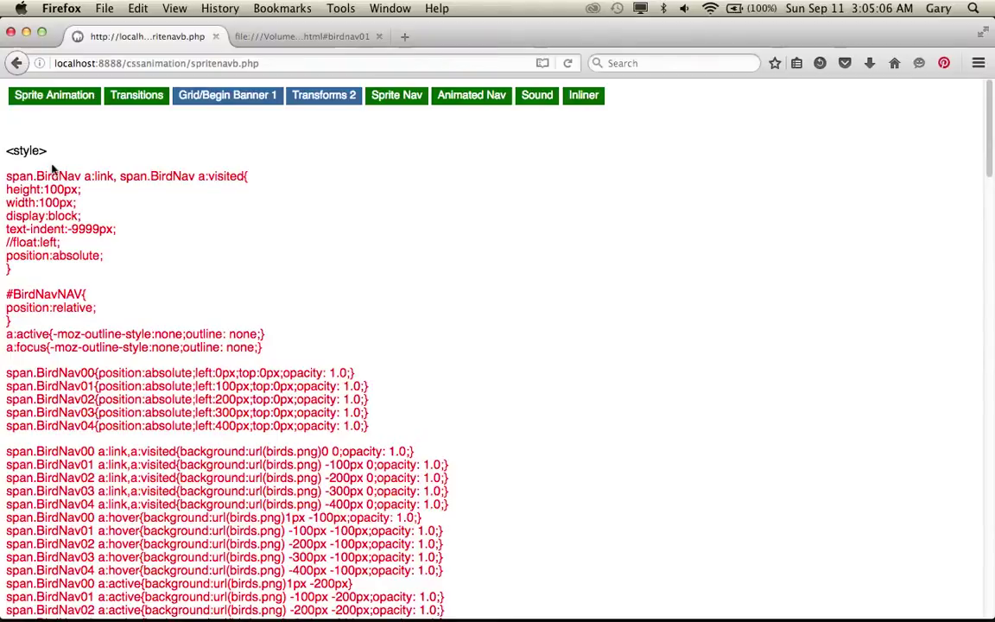
Review the generated BirdNav style rules and the BirdNavNAV div with its button links.
left_click_drag(5, 150, 309, 367)
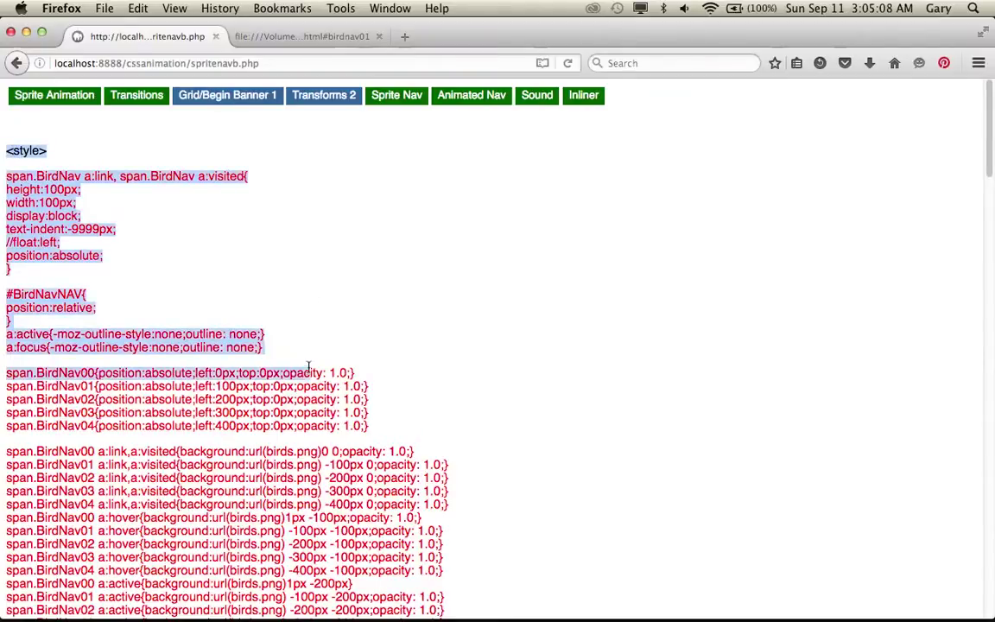
scroll(303, 372, "down", 7)
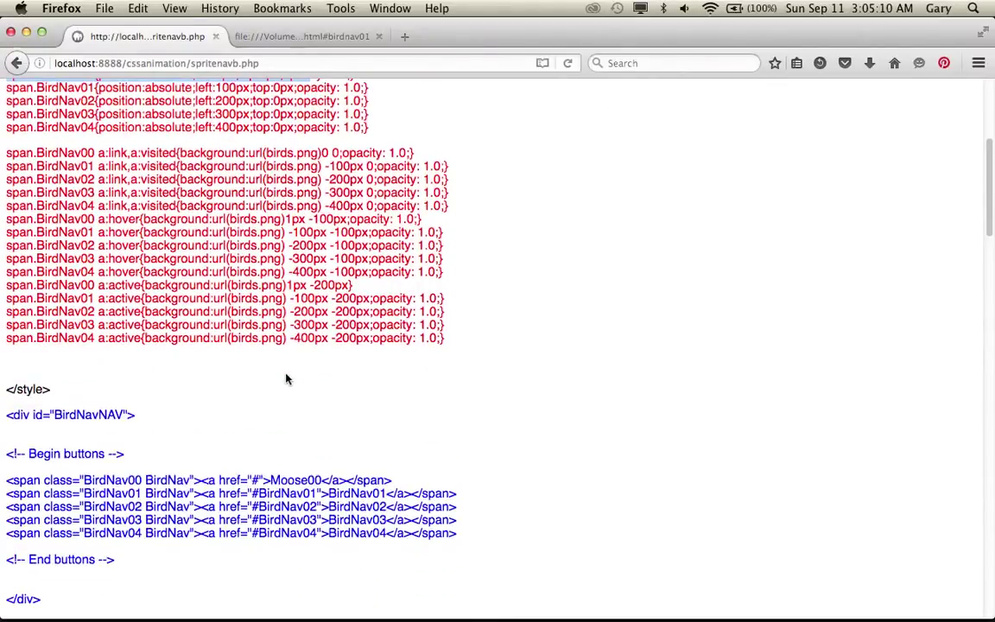
scroll(216, 380, "down", 2)
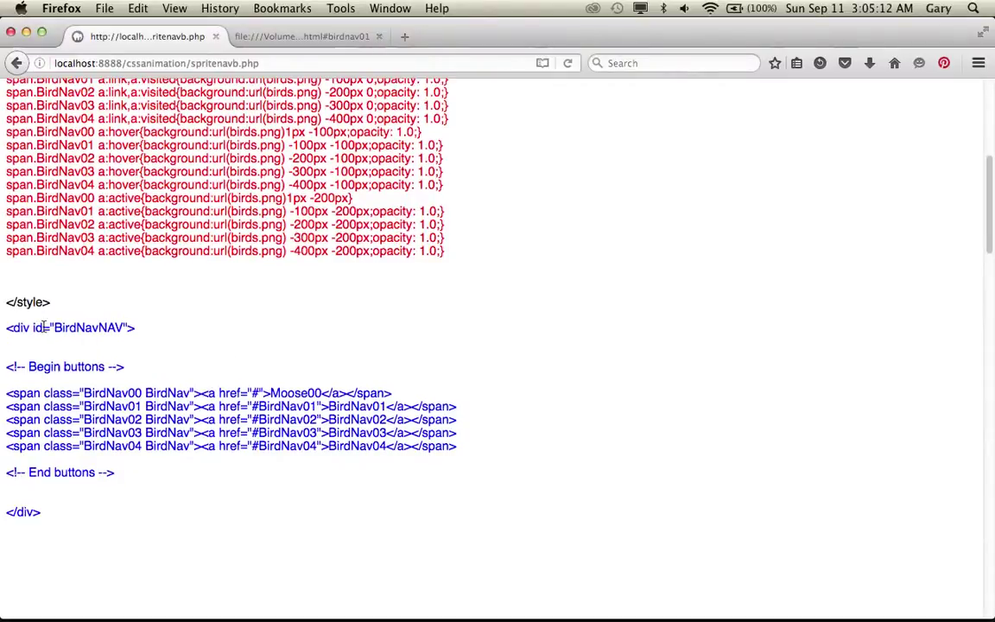
scroll(136, 466, "down", 1)
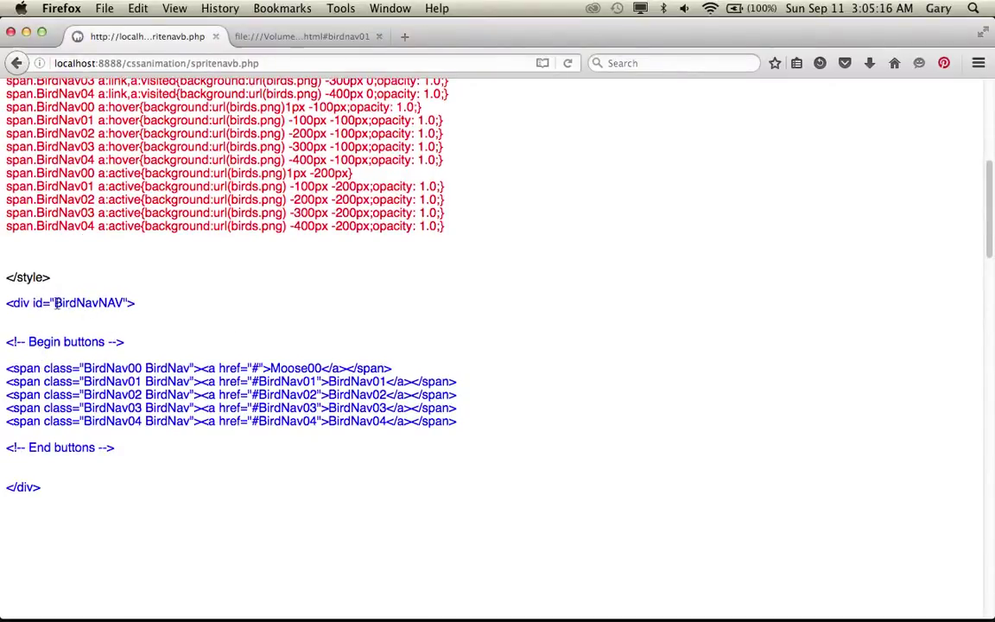
left_click_drag(56, 303, 122, 302)
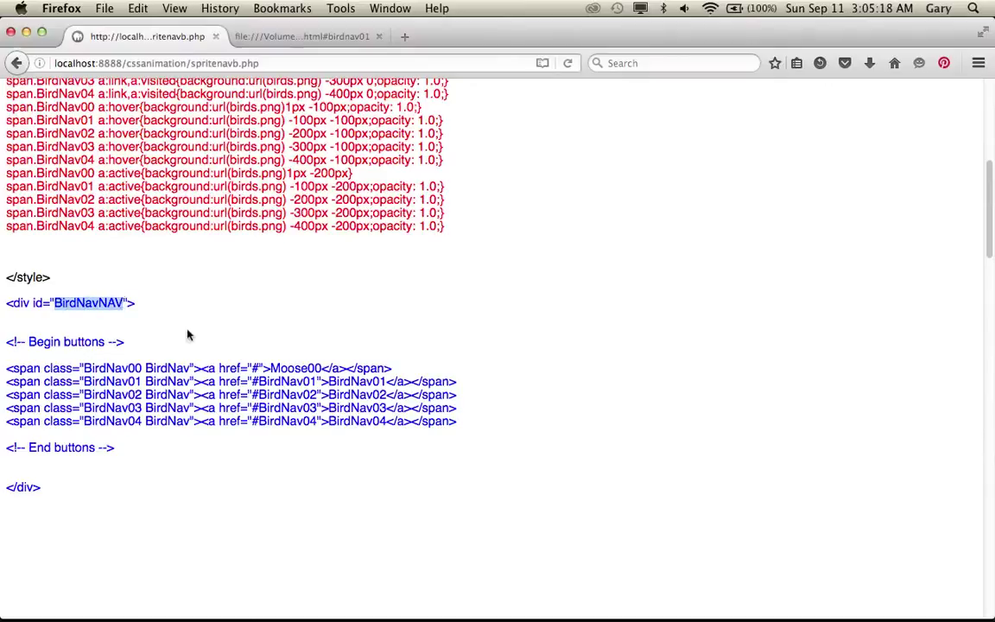
left_click(169, 295)
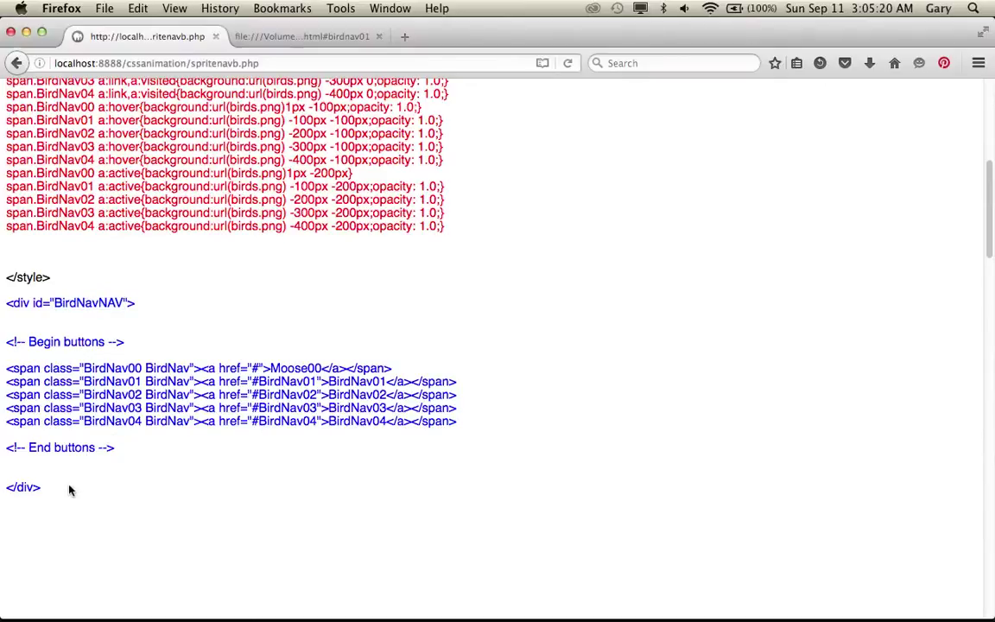
Copy all the generated code from the opening style tag through the closing div, and switch to Dreamweaver.
left_click_drag(70, 490, 6, 148)
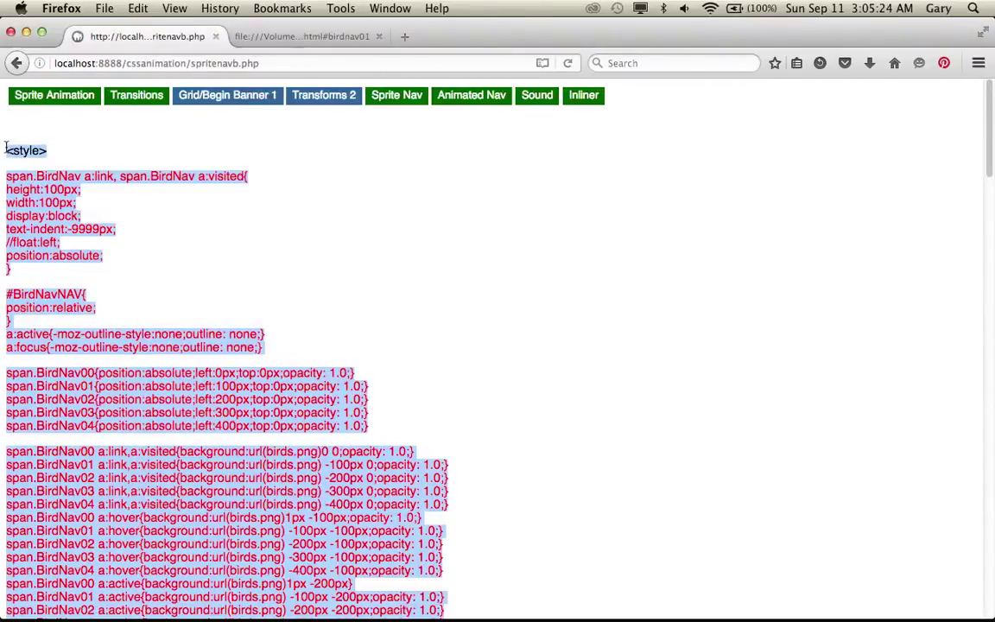
key("super+Tab")
key("super+Tab")
key("super+Tab")
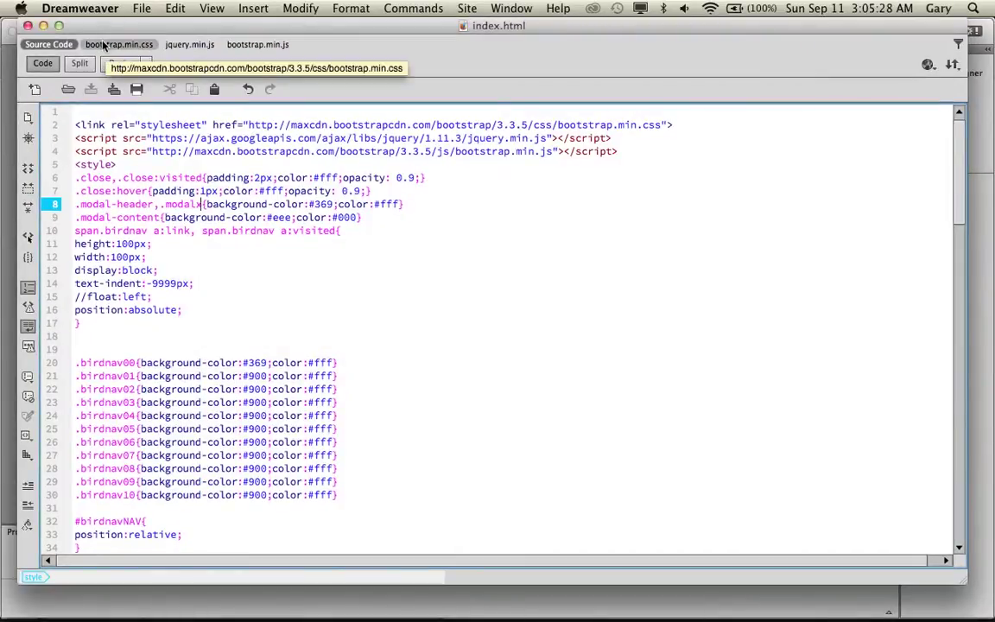
Create a new blank HTML page with no layout and the HTML5 doctype.
left_click(142, 10)
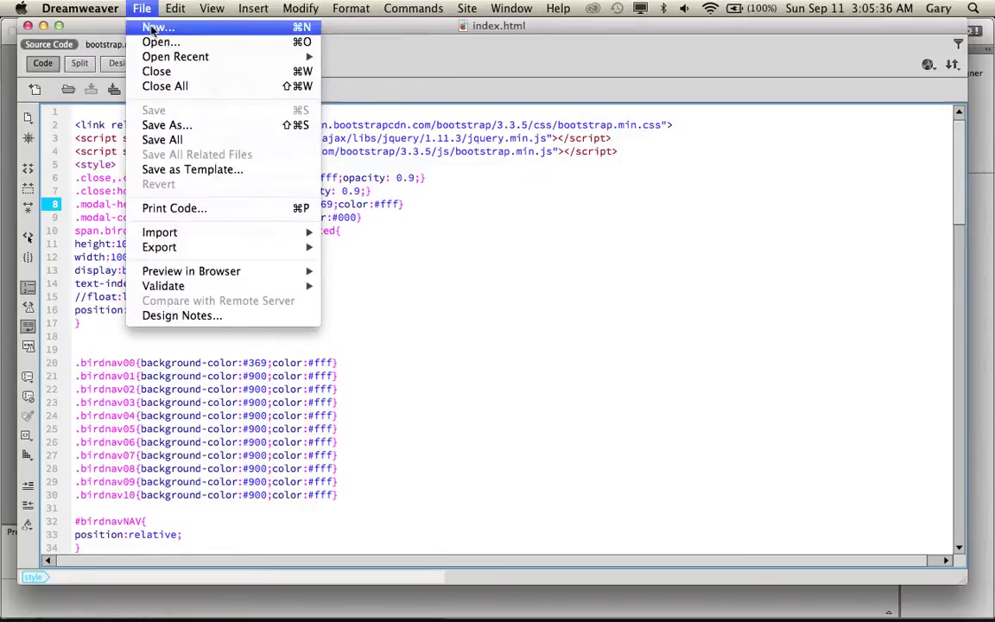
left_click(155, 27)
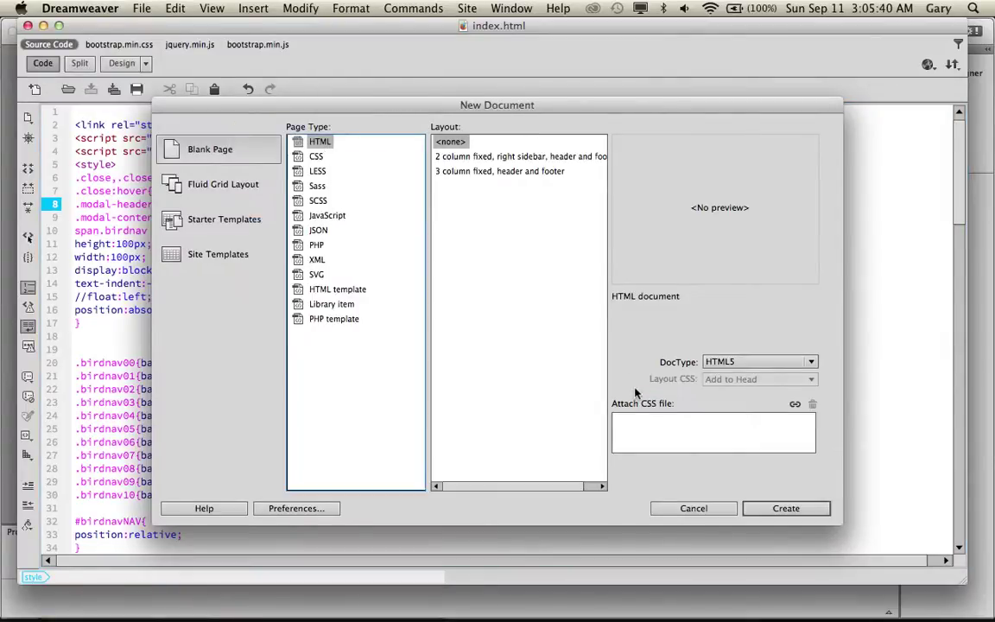
left_click(810, 508)
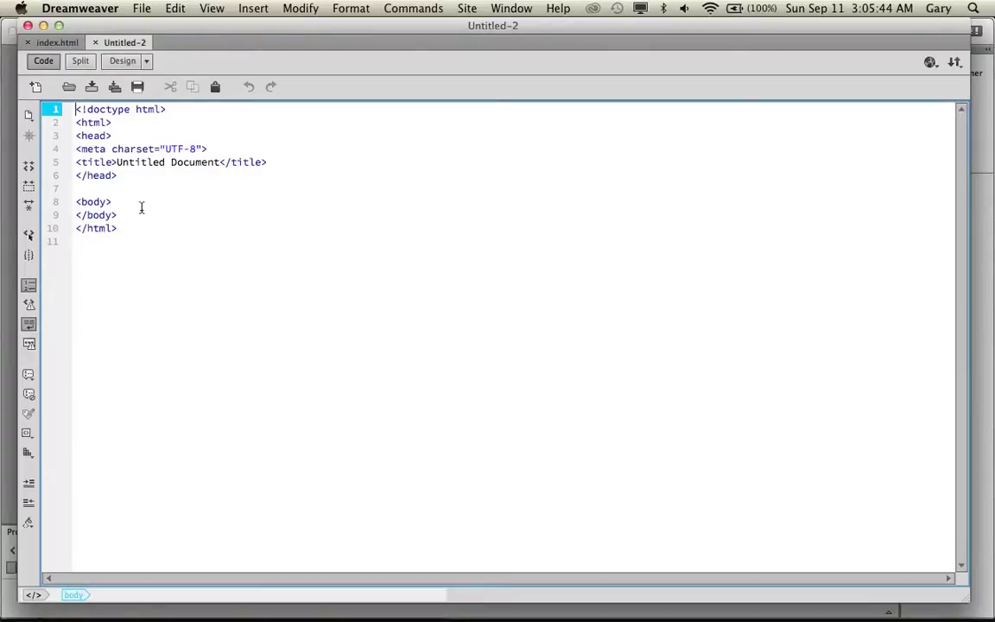
Add about fifteen blank lines inside the body and paste the copied navigation code among them.
left_click(128, 201)
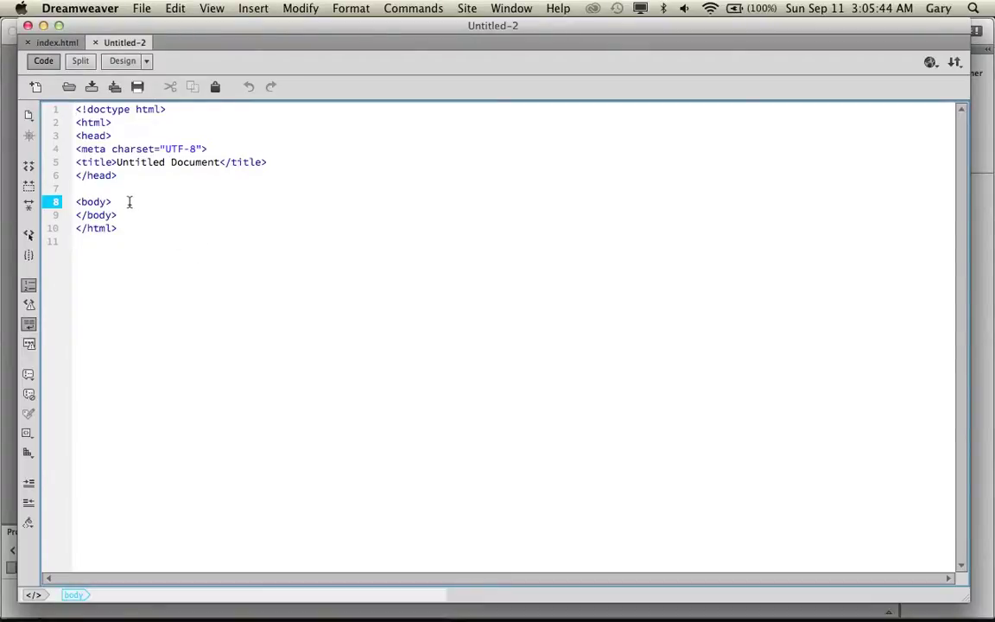
key("Return")
key("Return")
key("Return")
key("Return")
key("Return")
key("Return")
key("Return")
key("Return")
key("Return")
key("Return")
key("Return")
key("Return")
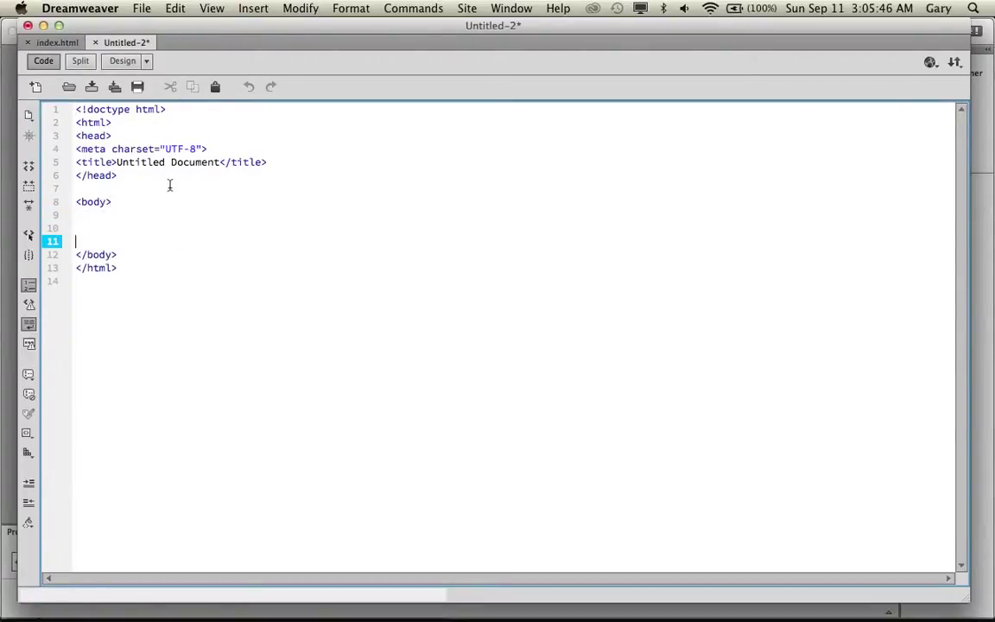
key("Return")
key("Return")
key("Return")
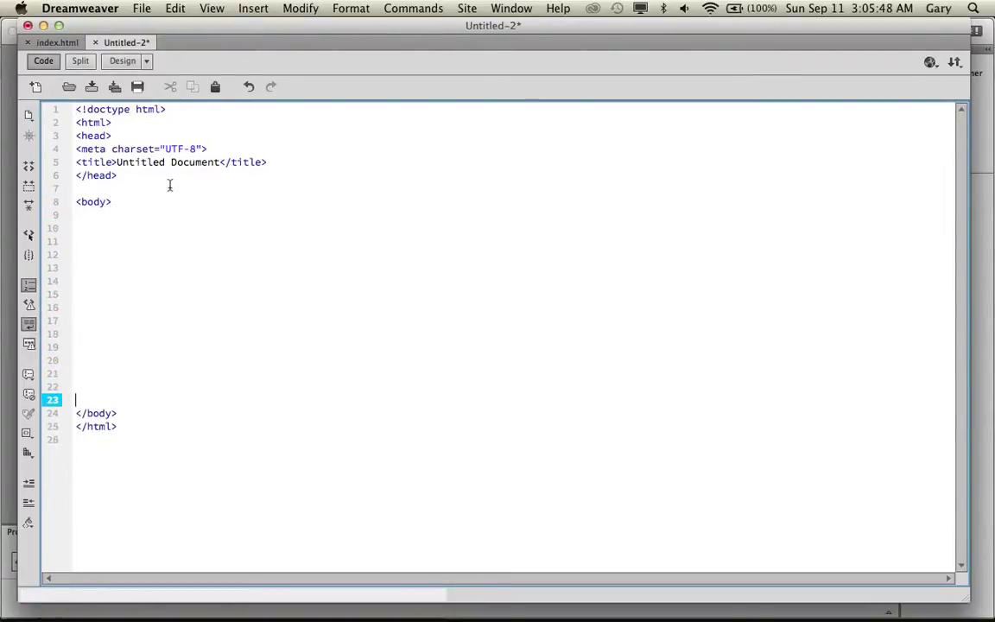
left_click(126, 280)
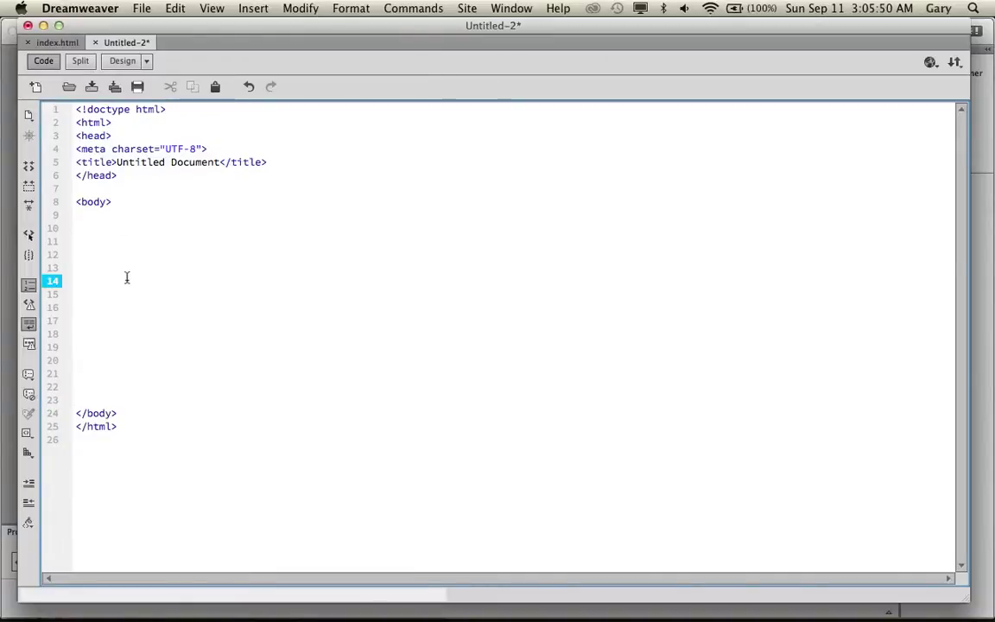
key("super+v")
Cut the entire style block, from its opening to its closing tag, out of the body.
scroll(280, 338, "up", 3)
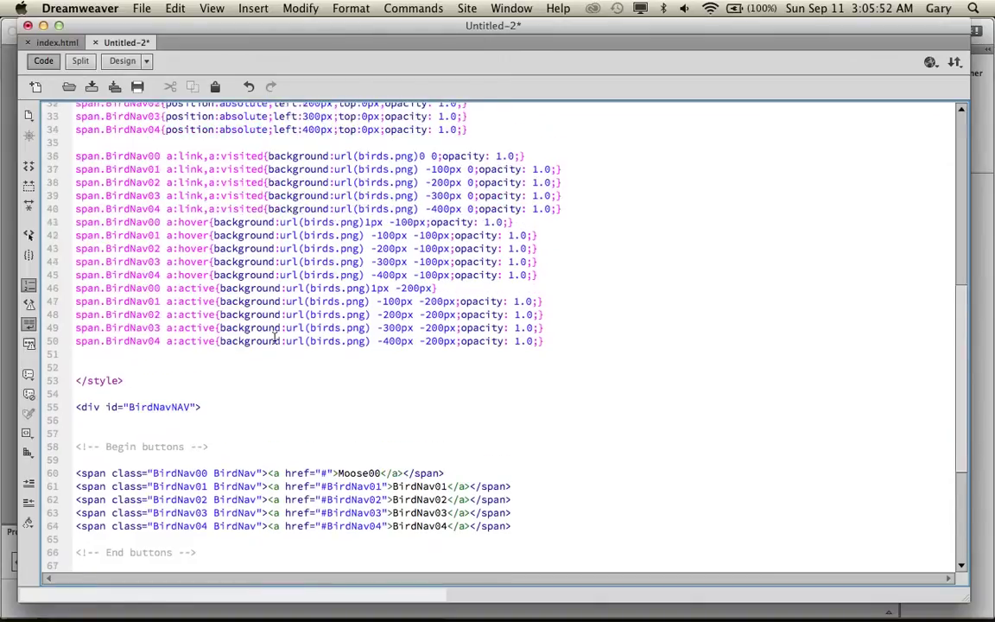
scroll(274, 338, "down", 1)
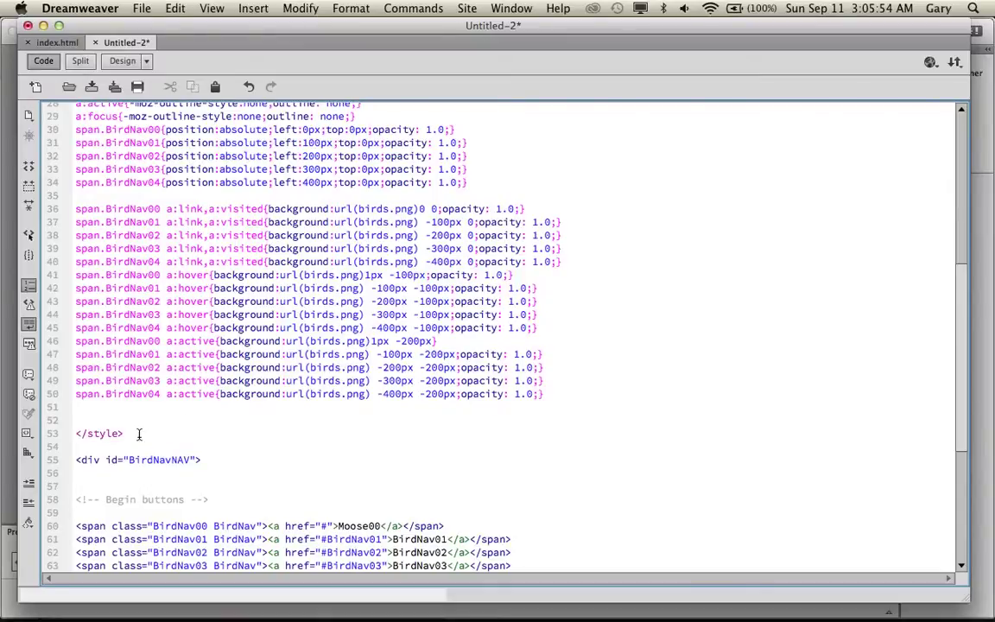
left_click_drag(138, 432, 76, 340)
left_click_drag(147, 304, 79, 287)
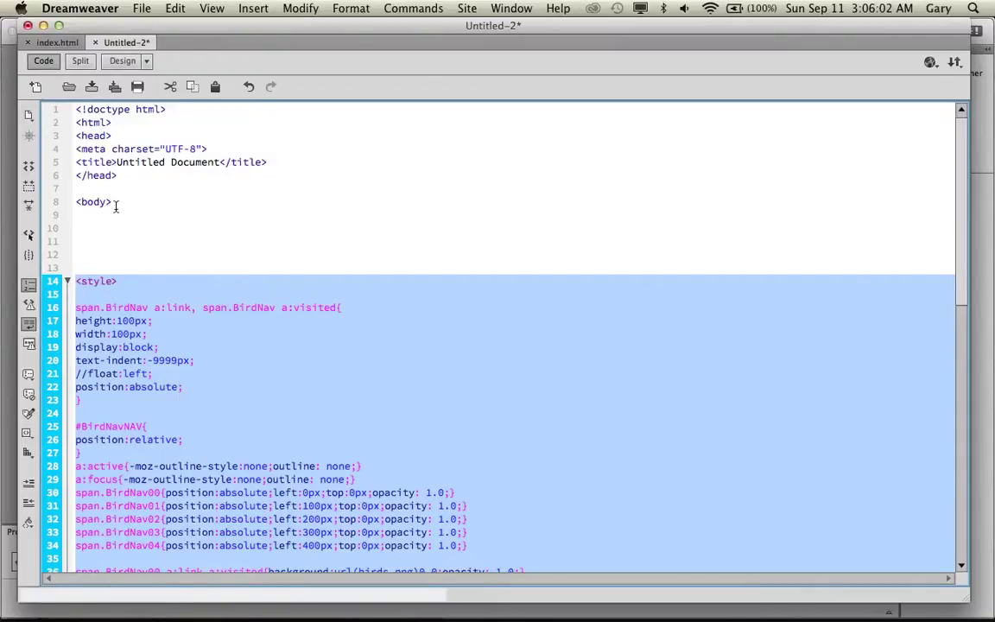
key("super+x")
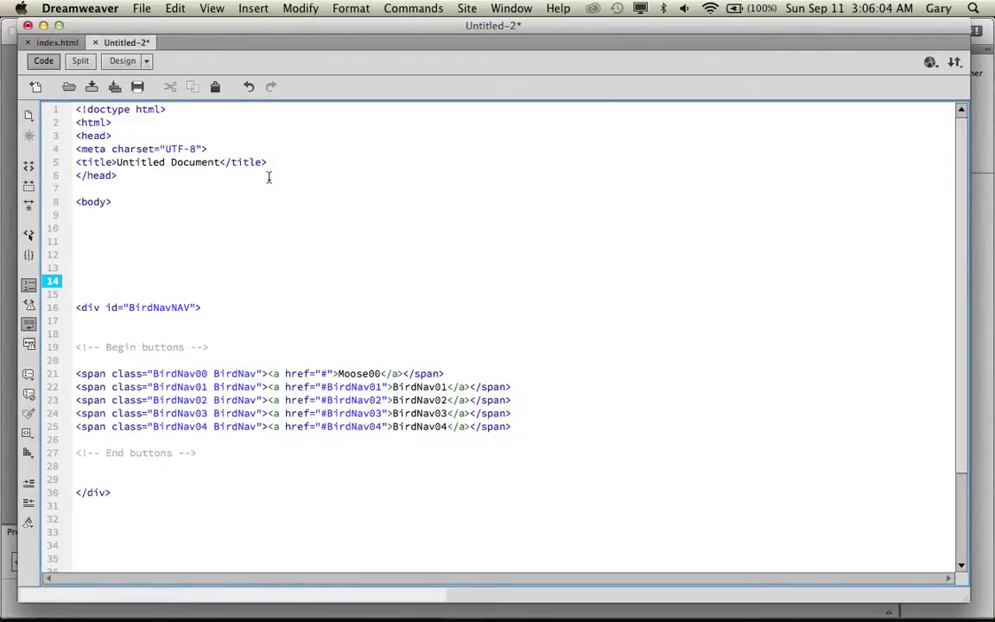
Add several blank lines below the title element in the head and paste the cut style block there.
left_click(271, 163)
key("Return")
key("Return")
key("Return")
key("Return")
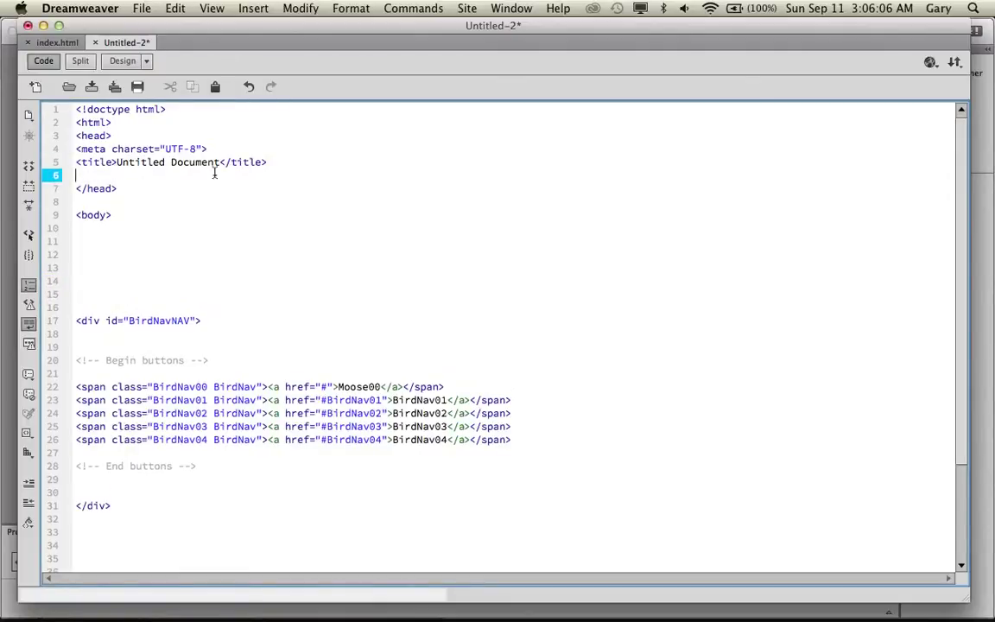
key("Return")
left_click(117, 189)
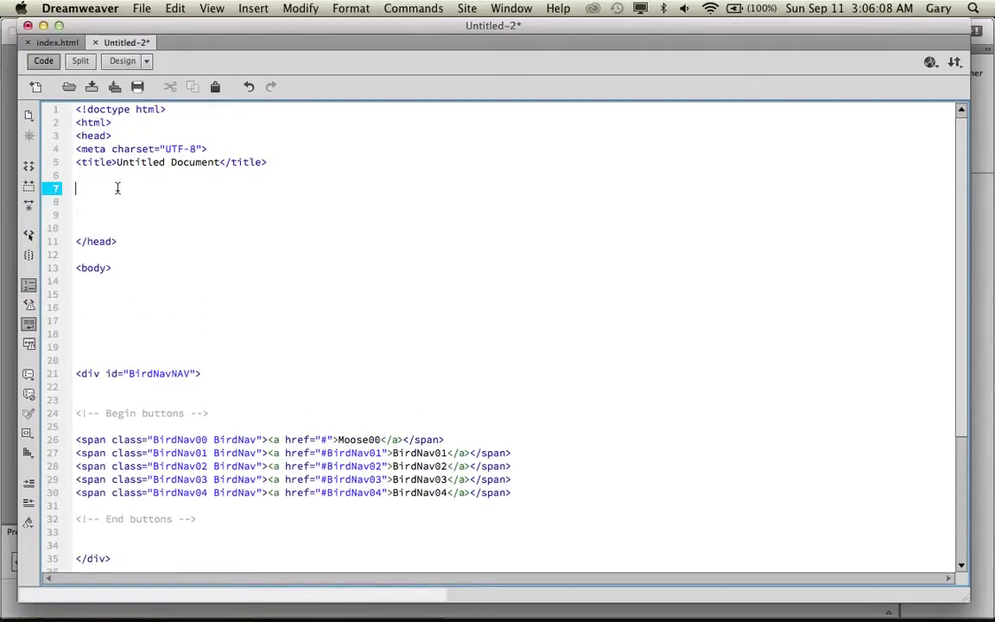
key("super+v")
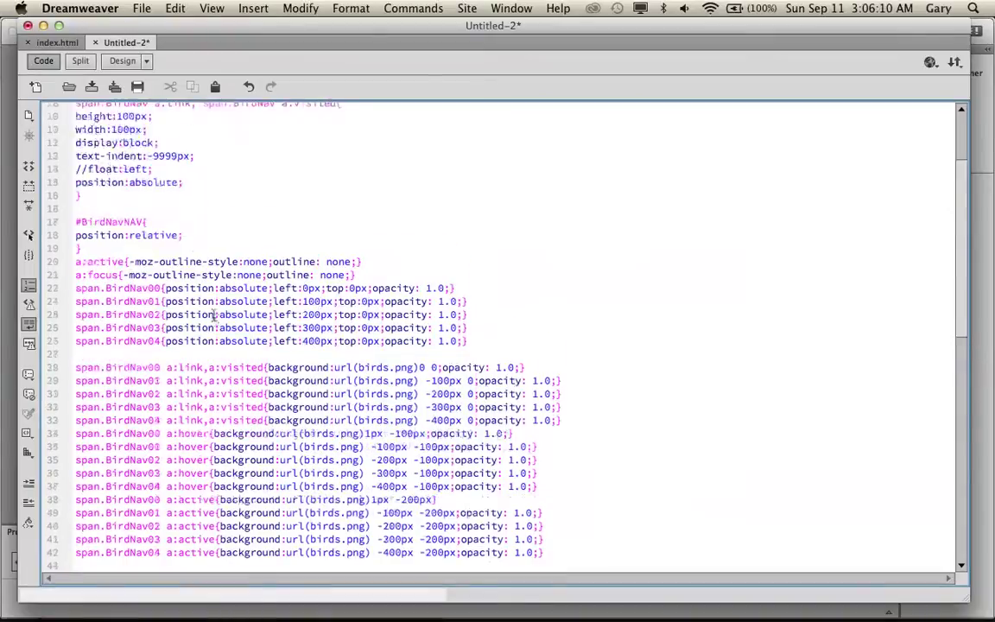
scroll(213, 316, "down", 10)
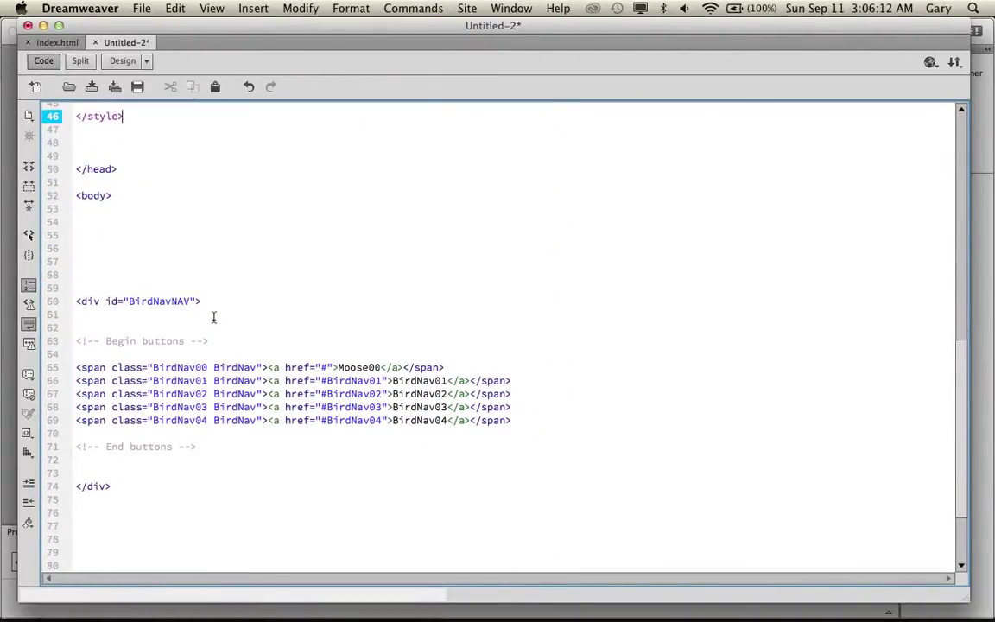
scroll(285, 283, "up", 12)
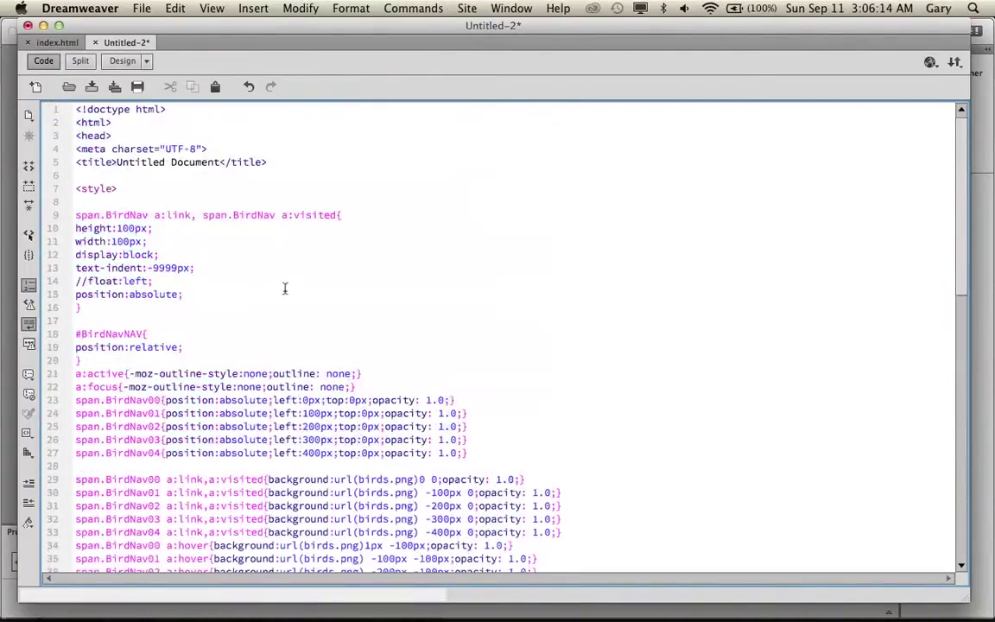
Save the page as index.html in the Desktop's demo folder, replacing the existing file.
left_click(140, 9)
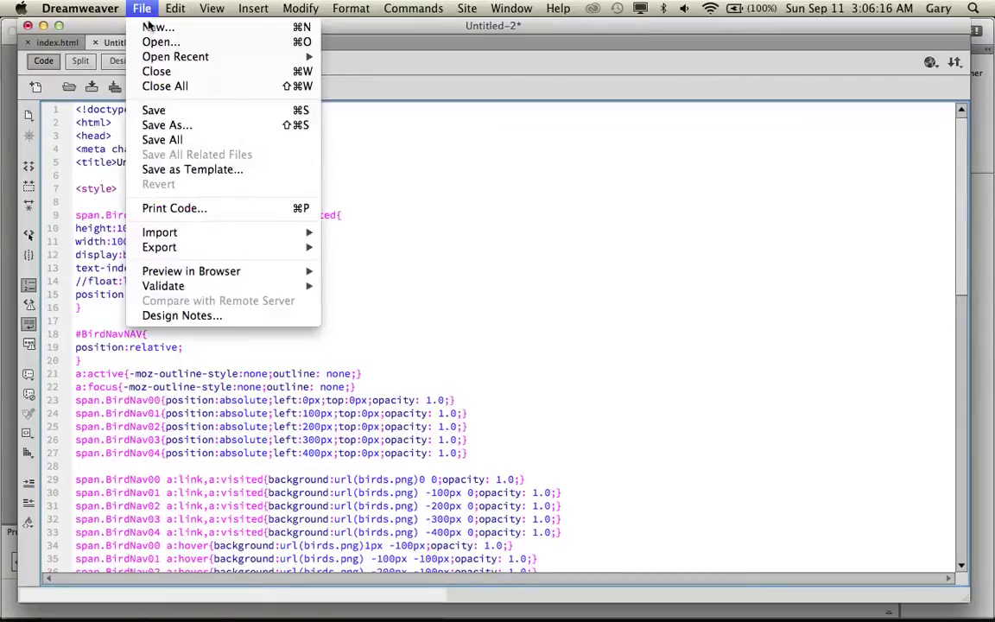
left_click(164, 125)
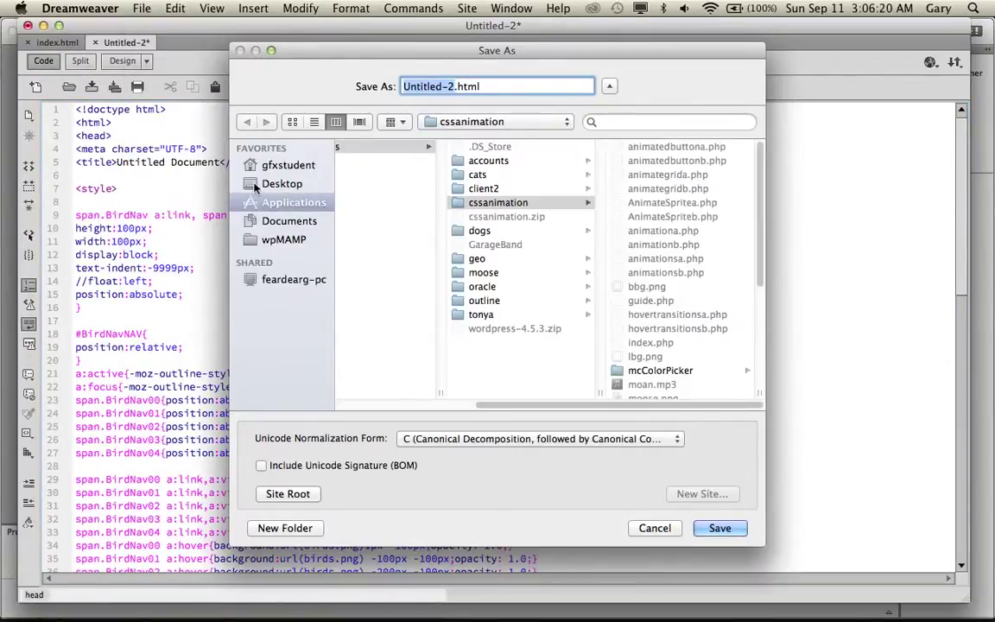
left_click(277, 183)
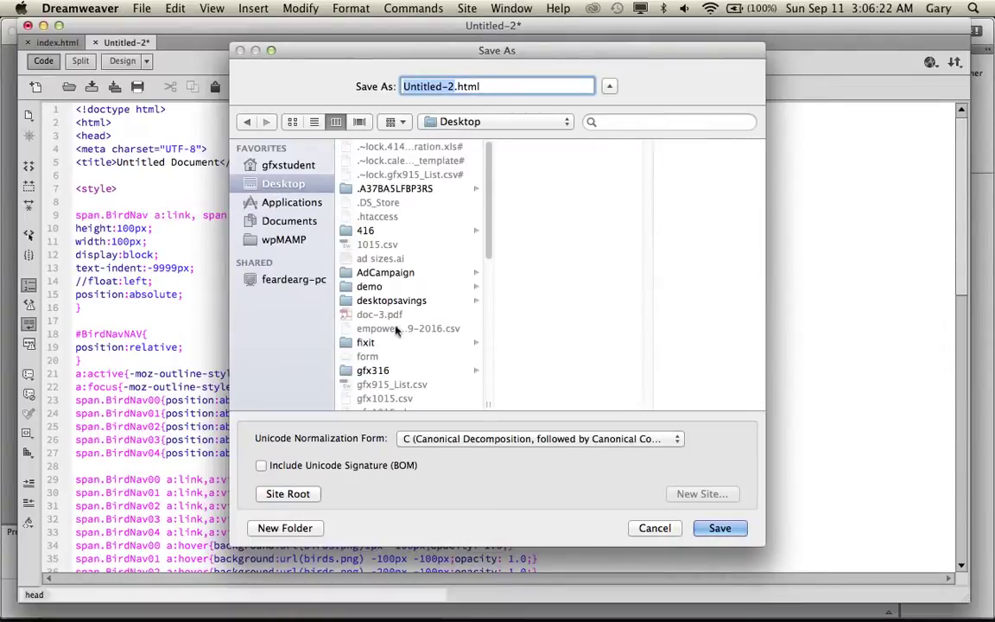
scroll(378, 231, "down", 3)
left_click(373, 229)
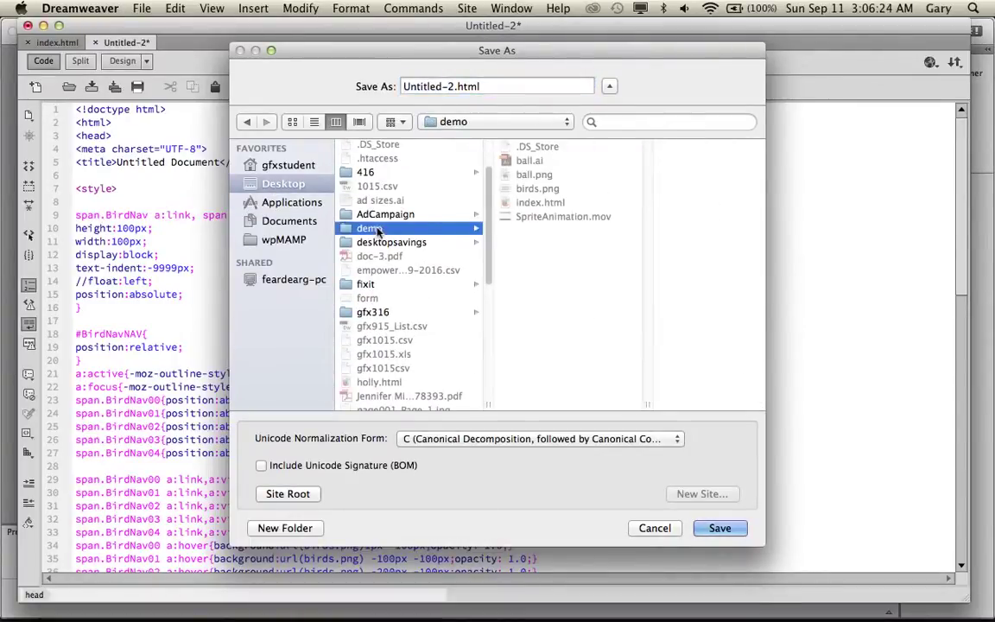
left_click(536, 205)
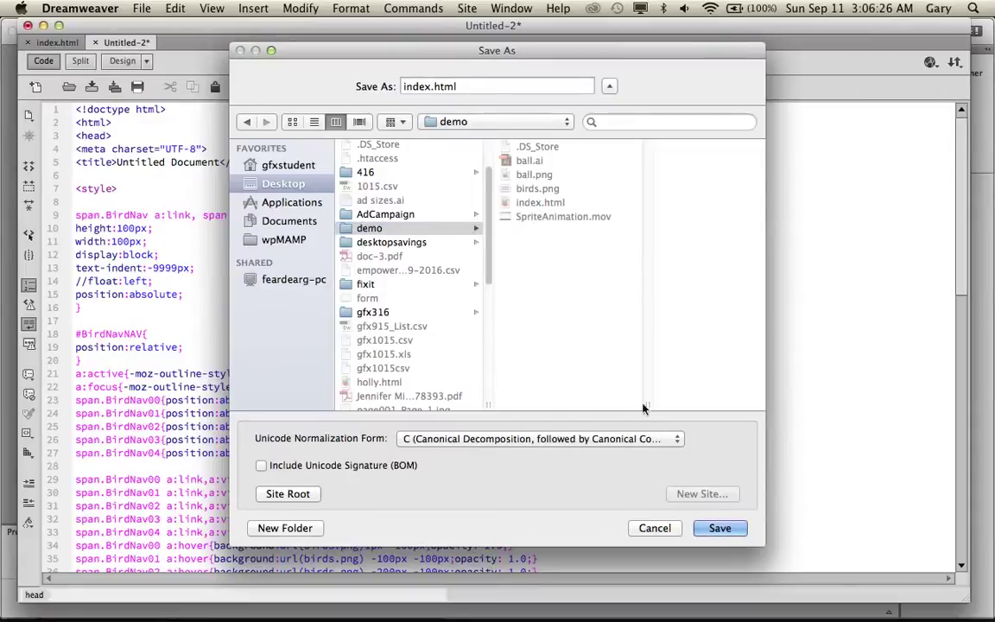
left_click(710, 529)
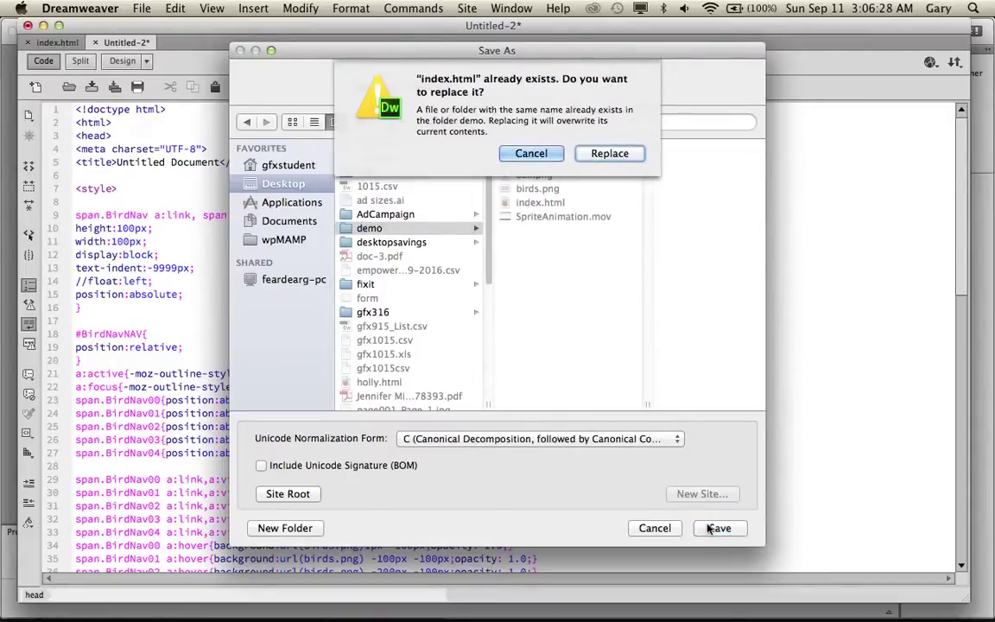
left_click(609, 160)
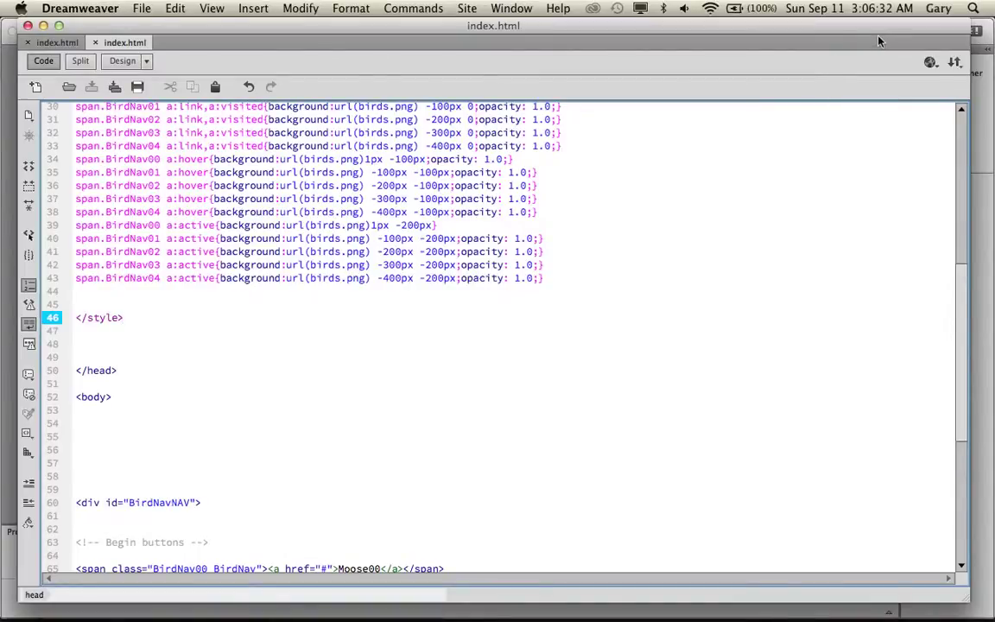
Preview the saved index.html page in Firefox.
key("super+h")
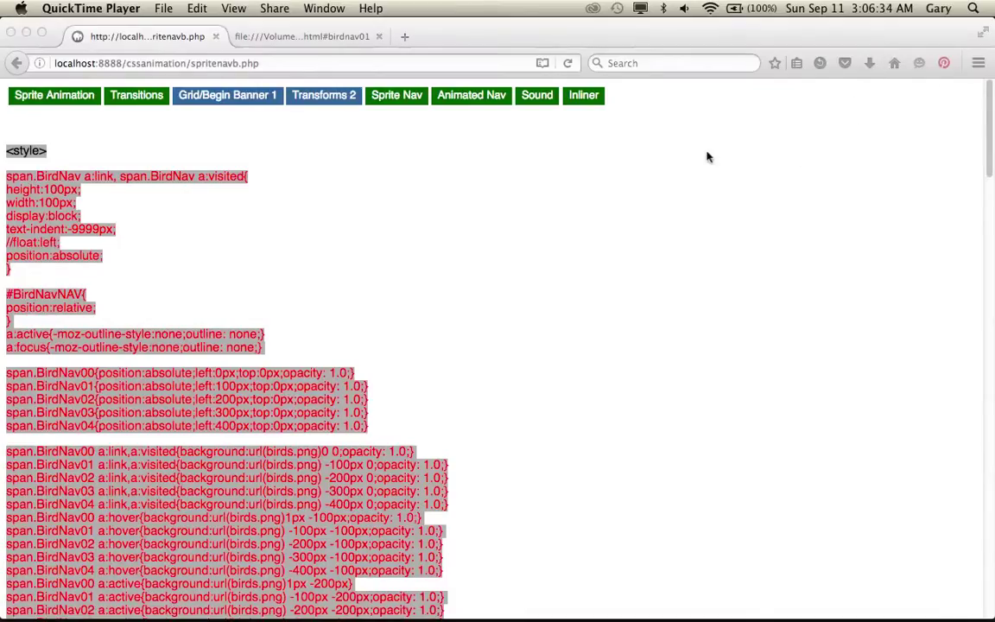
key("super+Tab")
left_click(930, 63)
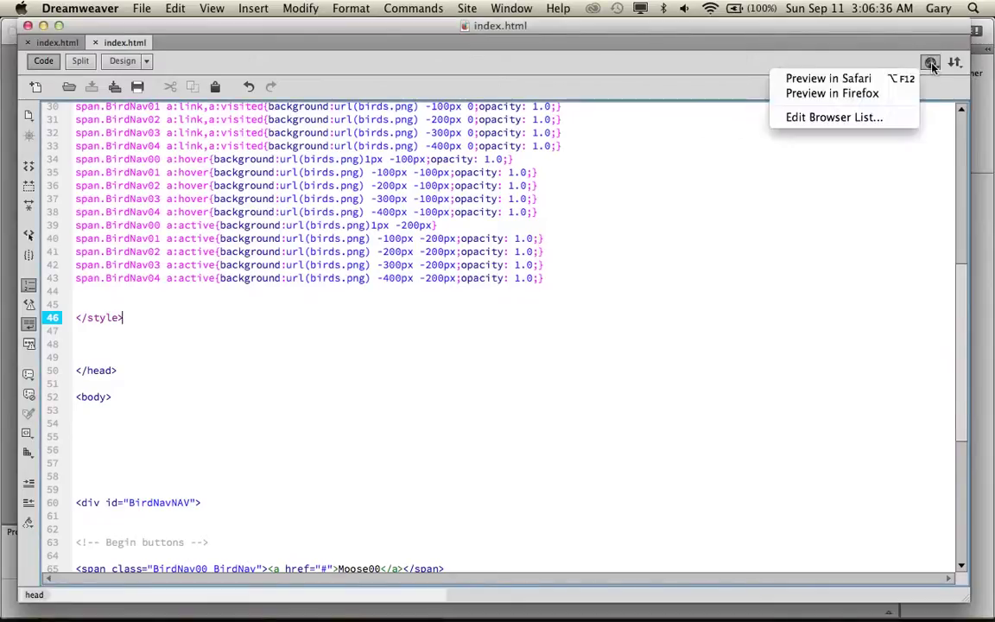
left_click(867, 93)
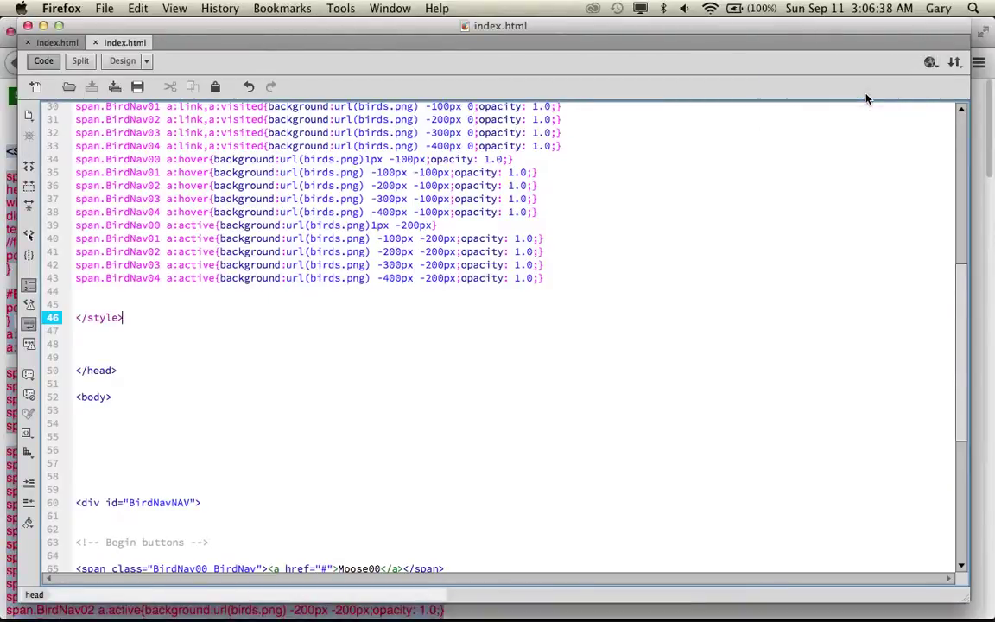
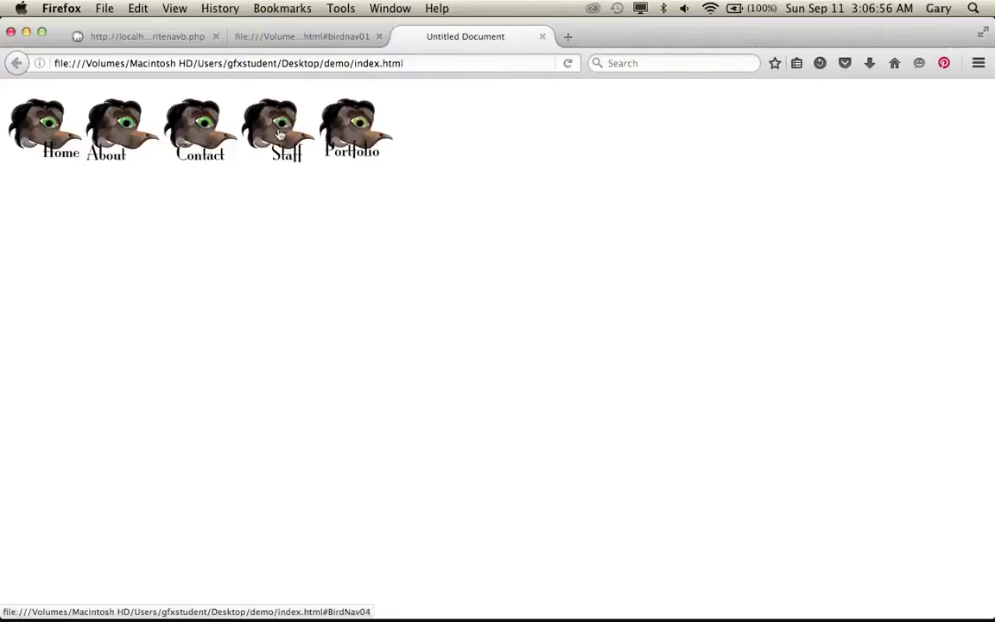
Test the bird navigation buttons in the browser, including Home, About, Contact and Staff, to examine their hover and active states.
left_click(197, 132)
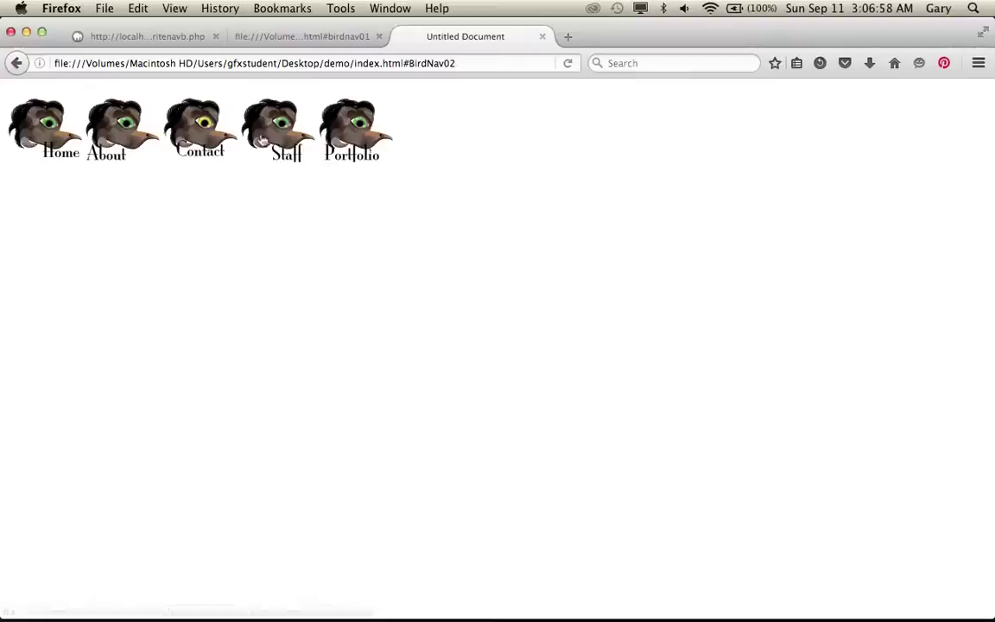
left_click(274, 129)
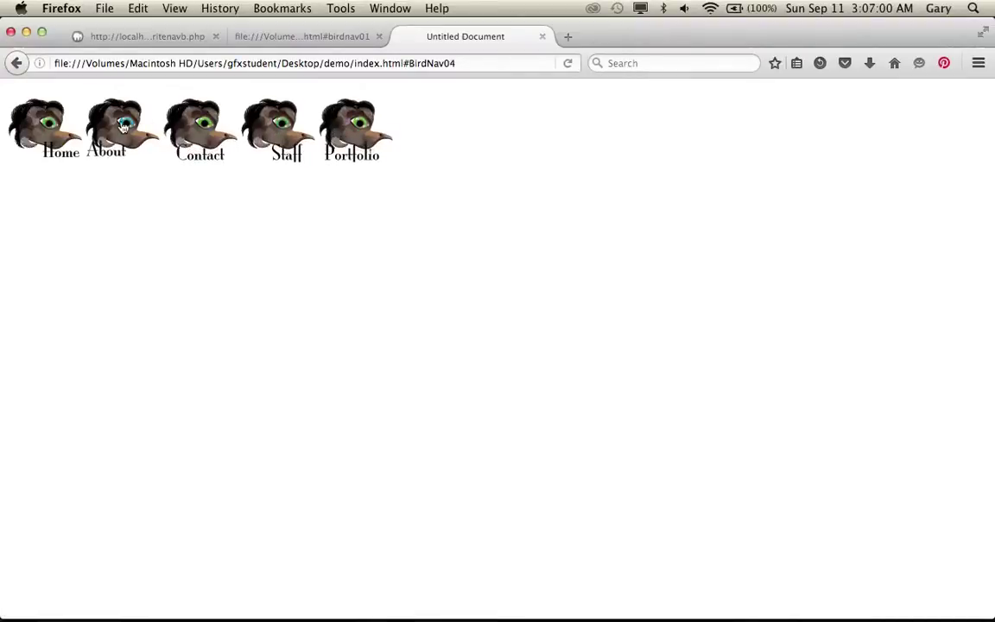
left_click(50, 124)
left_click(48, 122)
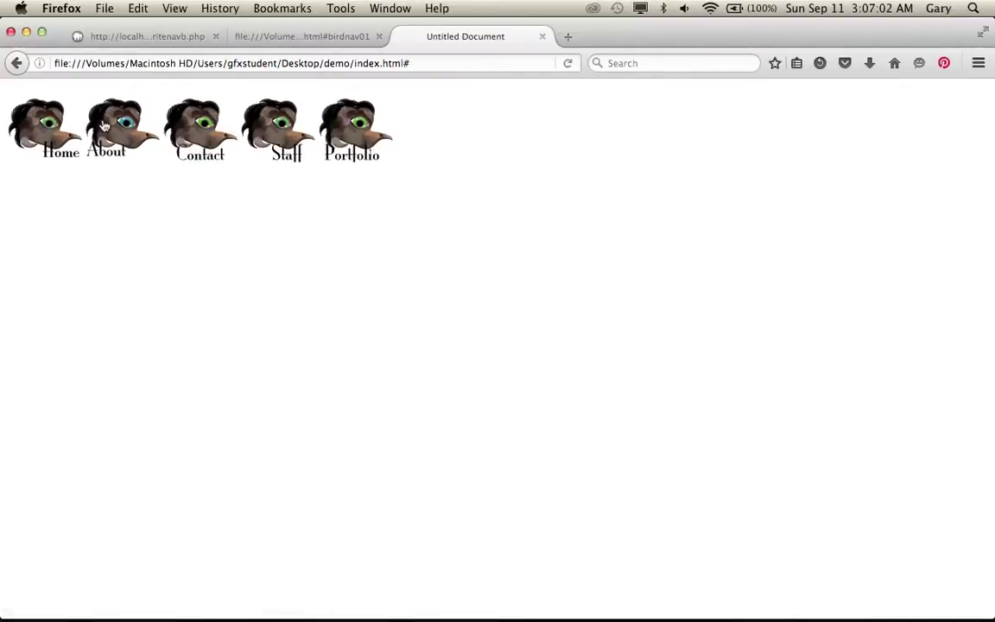
left_click(113, 121)
left_click(197, 128)
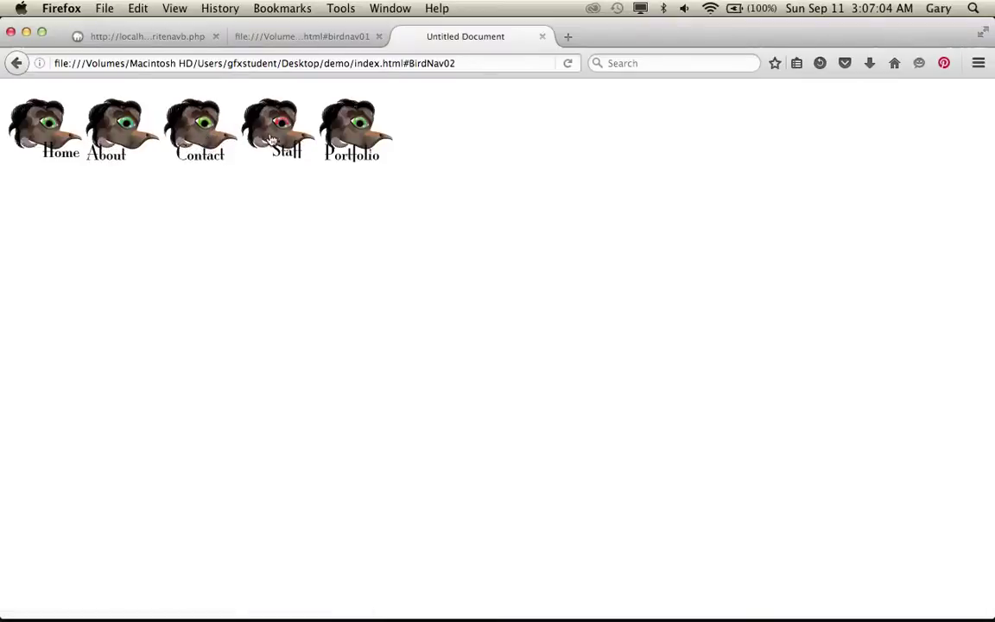
left_click(277, 130)
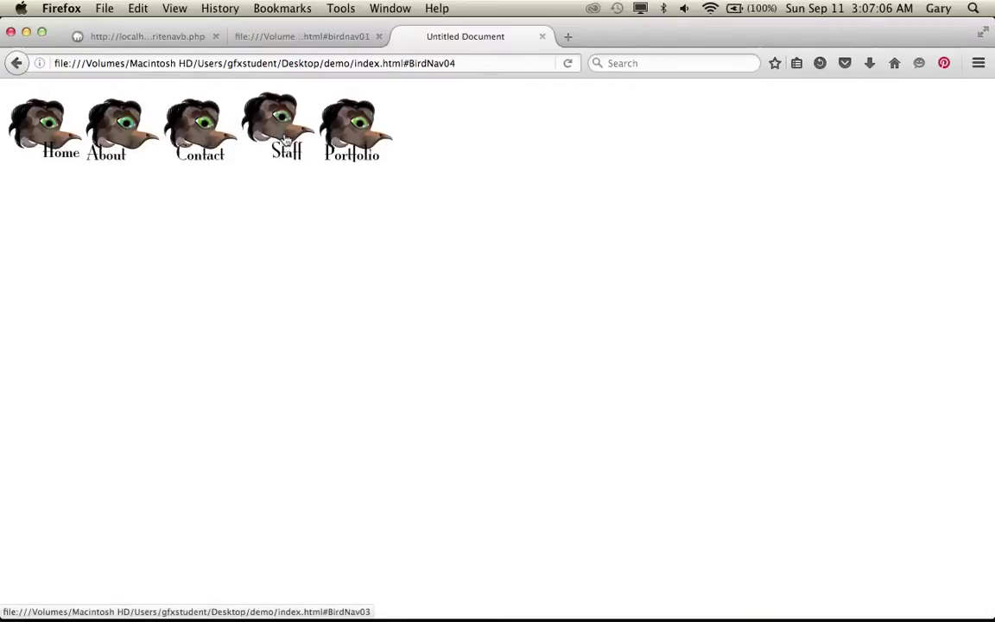
left_click(48, 123)
Switch to Dreamweaver and set the top positions of span.BirdNav00 to 100px, span.BirdNav01 to 56px and span.BirdNav02 to 75px.
key("super+Tab")
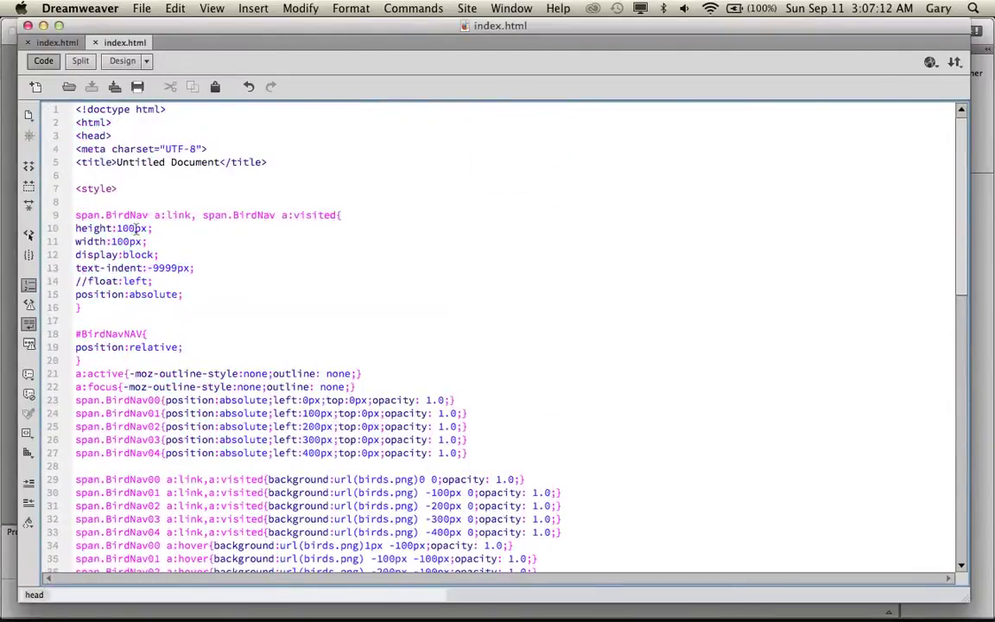
scroll(316, 343, "down", 4)
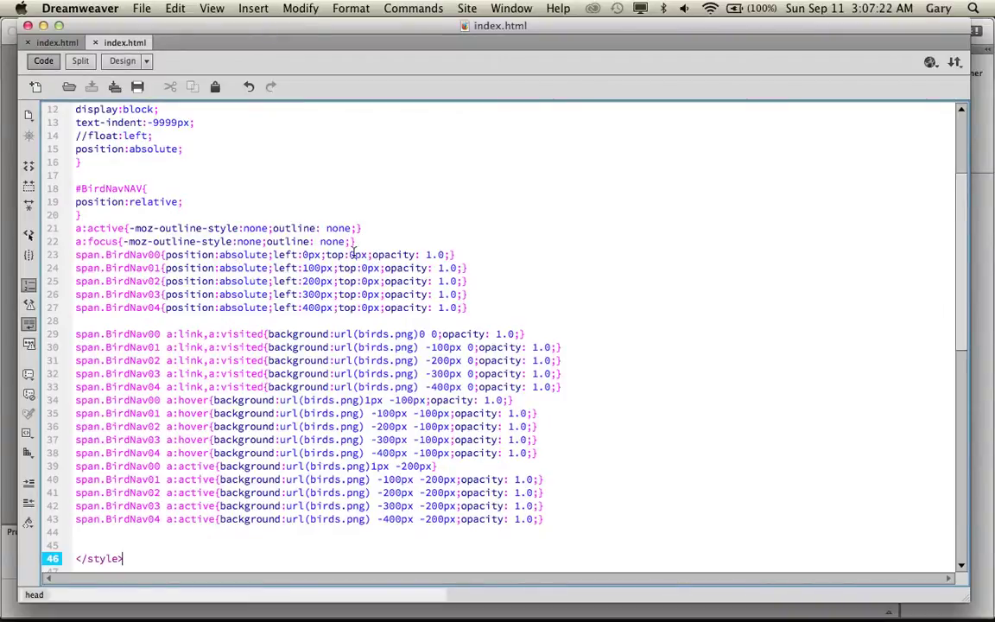
left_click_drag(349, 254, 355, 254)
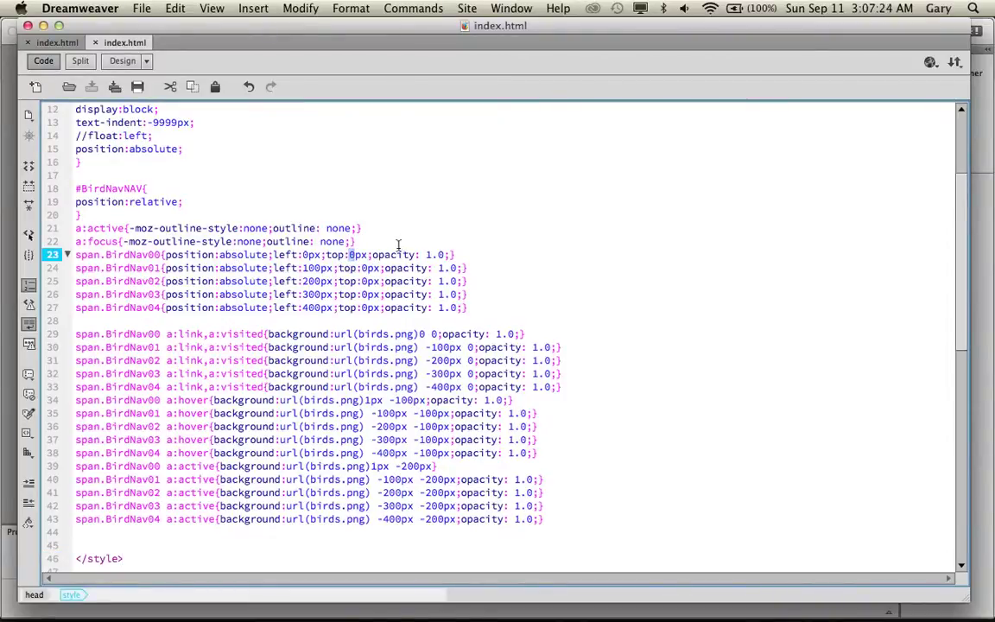
type("100")
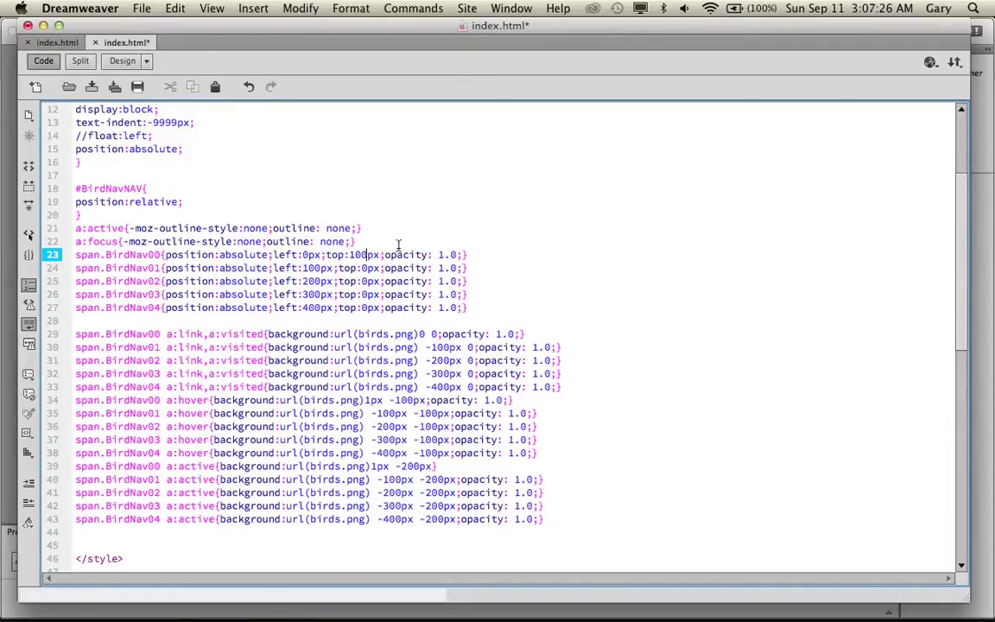
left_click_drag(361, 268, 367, 268)
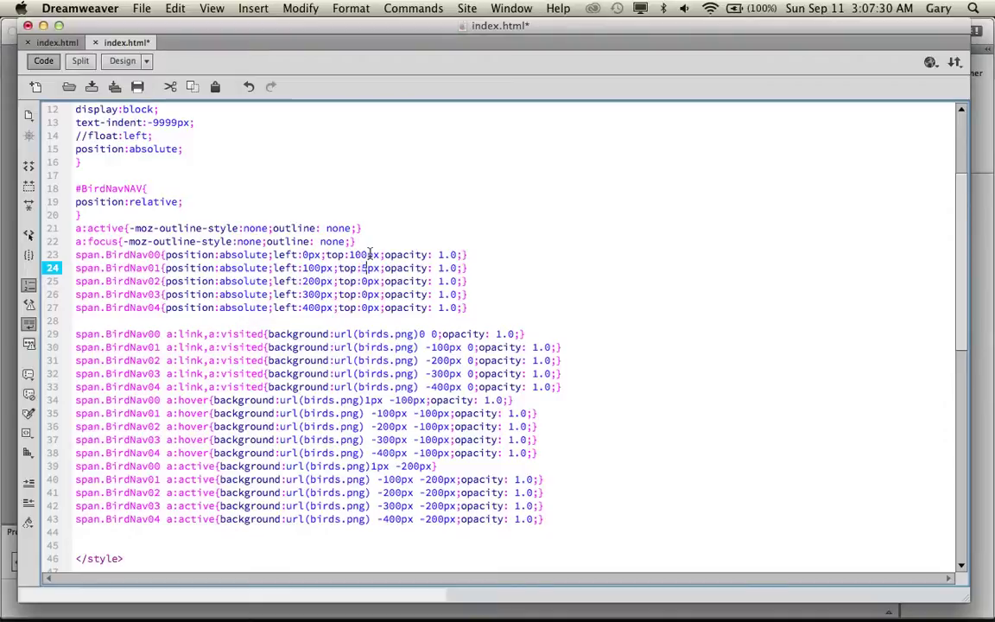
type("56")
left_click(364, 282)
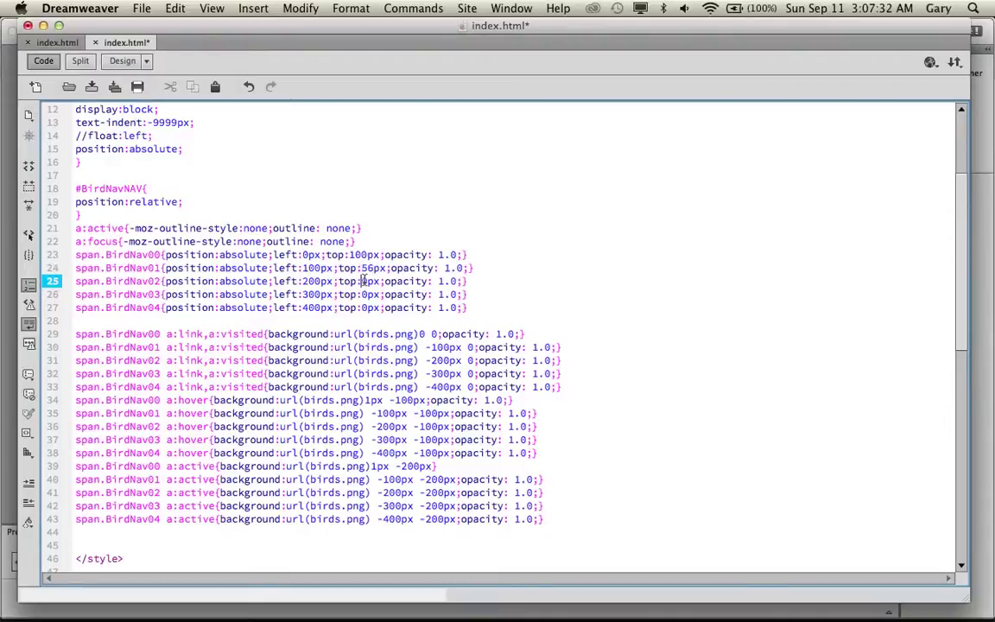
left_click_drag(361, 282, 366, 282)
type("75")
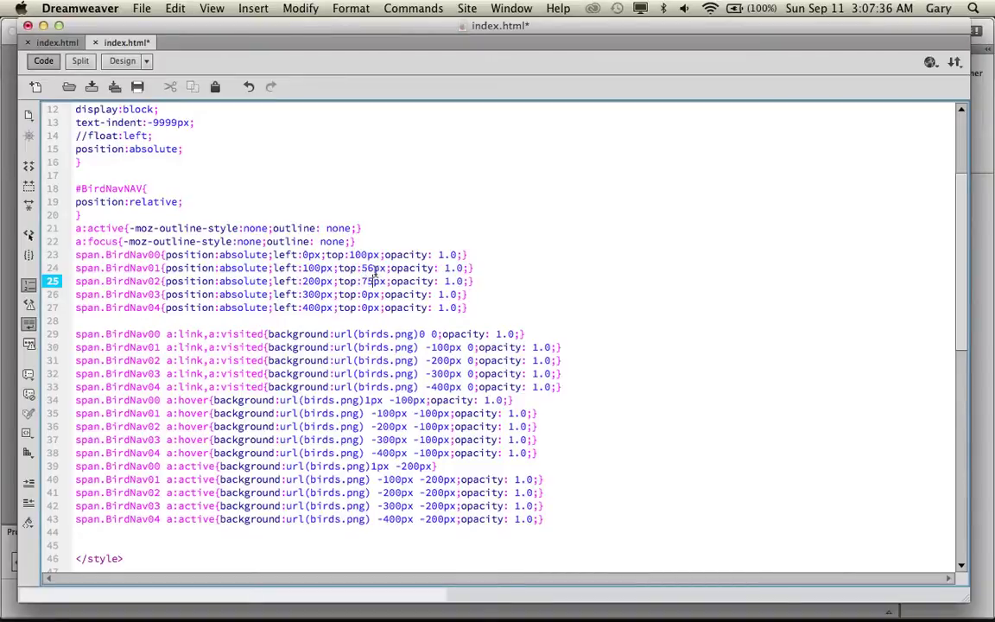
Set the top position of span.BirdNav03 to 110px and of span.BirdNav04 to 80px.
left_click_drag(361, 295, 366, 295)
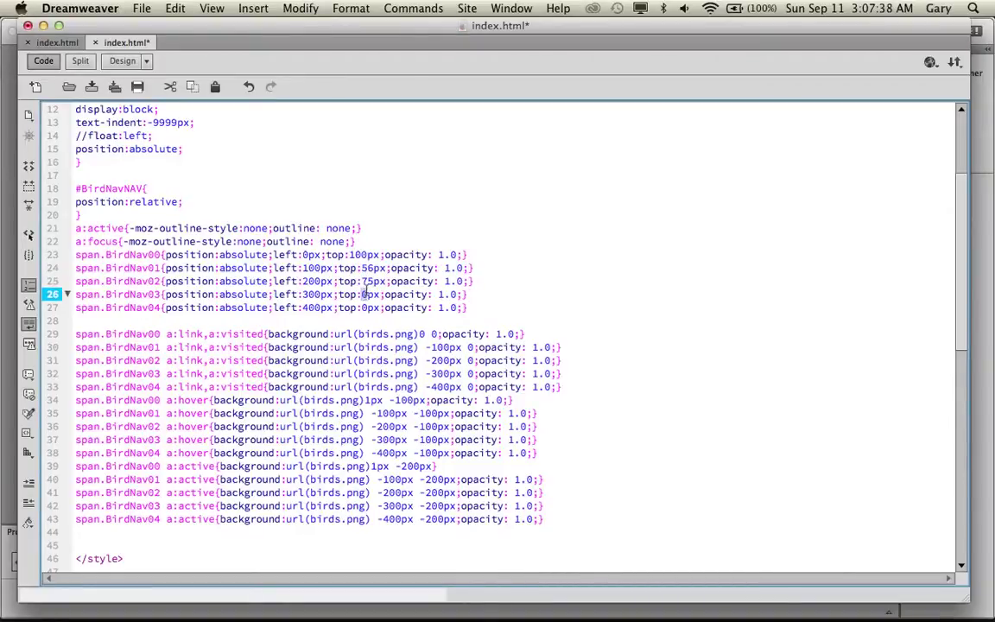
type("12")
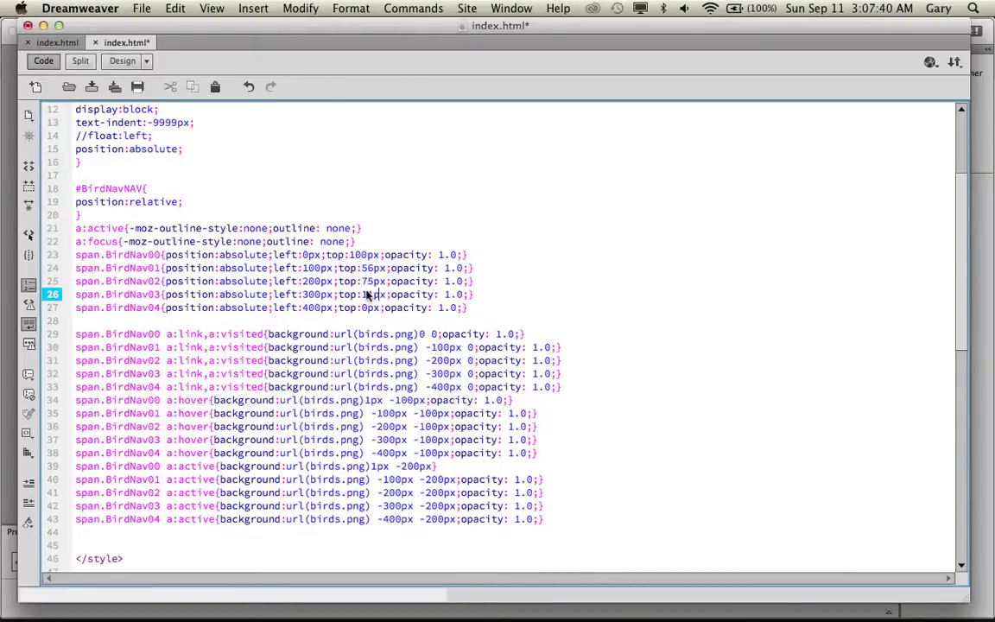
type("0")
left_click_drag(361, 308, 367, 307)
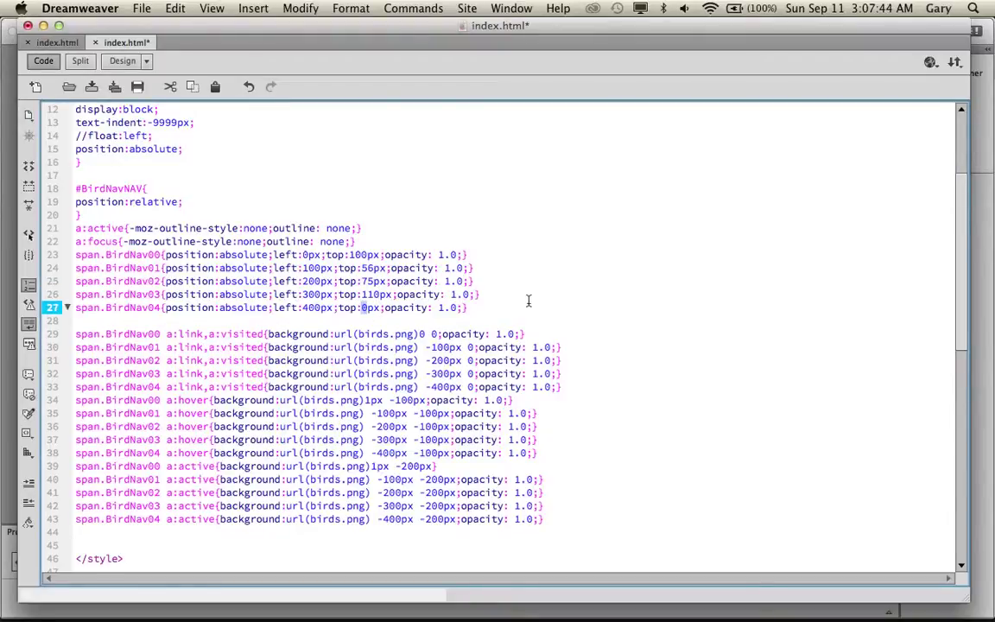
type("80")
left_click(550, 271)
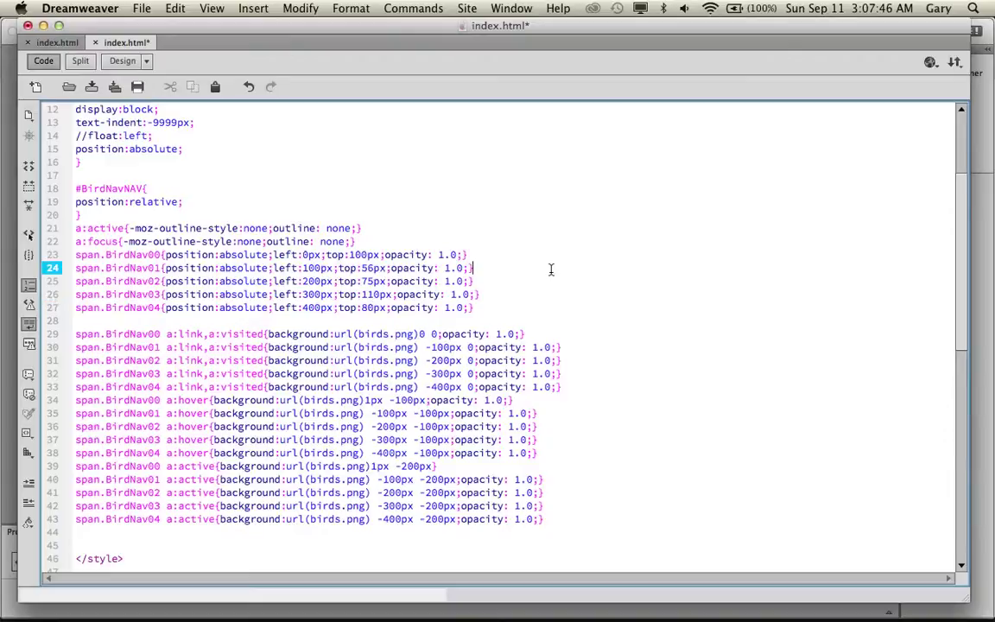
Save index.html and preview the staggered navigation in Firefox.
key("super+s")
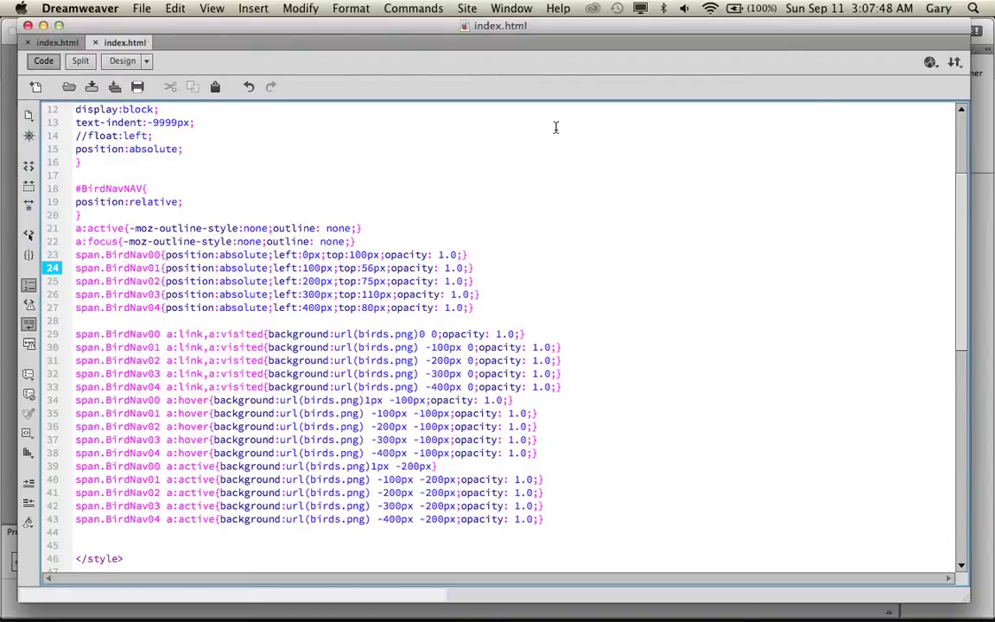
left_click(928, 64)
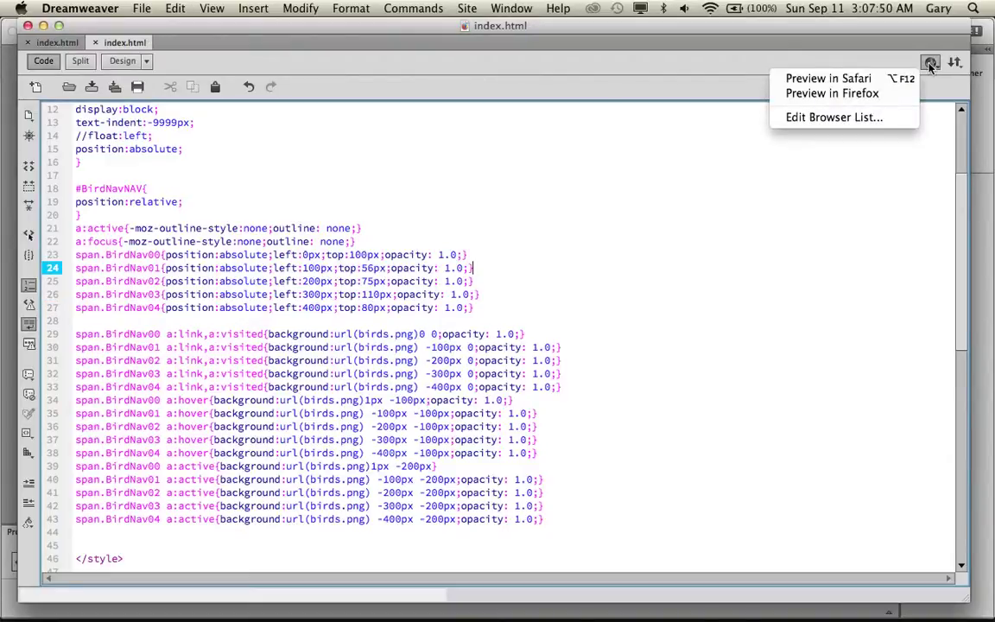
left_click(881, 93)
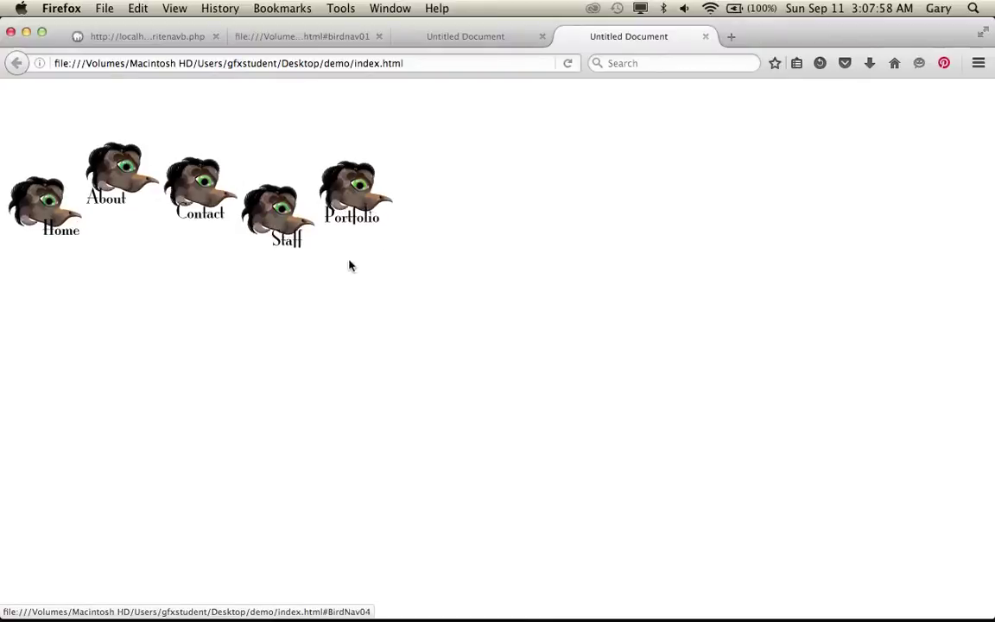
Switch to Dreamweaver and set the left position of span.BirdNav04 to 450px and of span.BirdNav01 to 120px.
key("super+Tab")
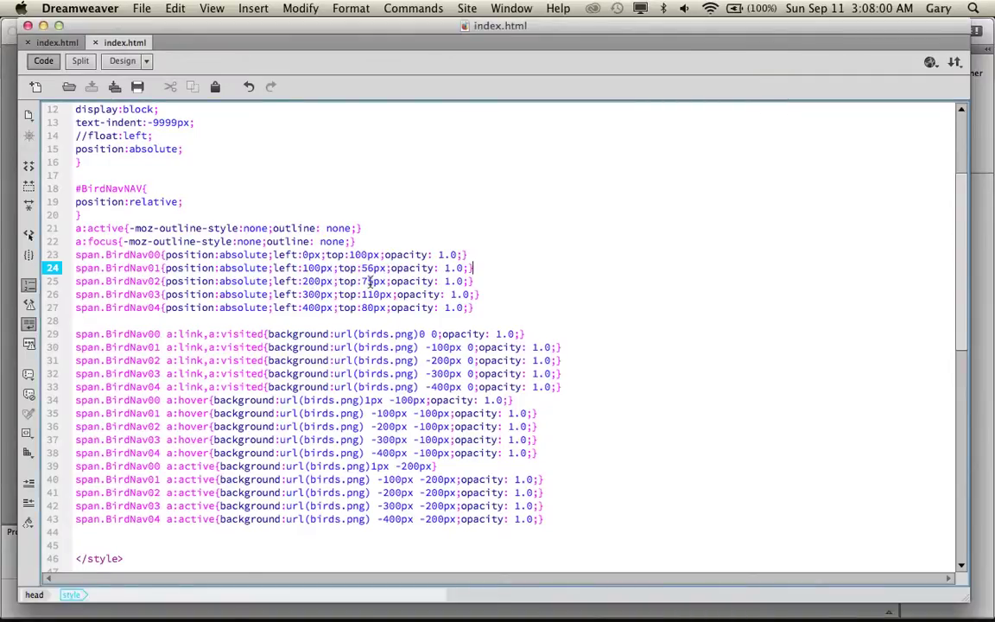
double_click(313, 309)
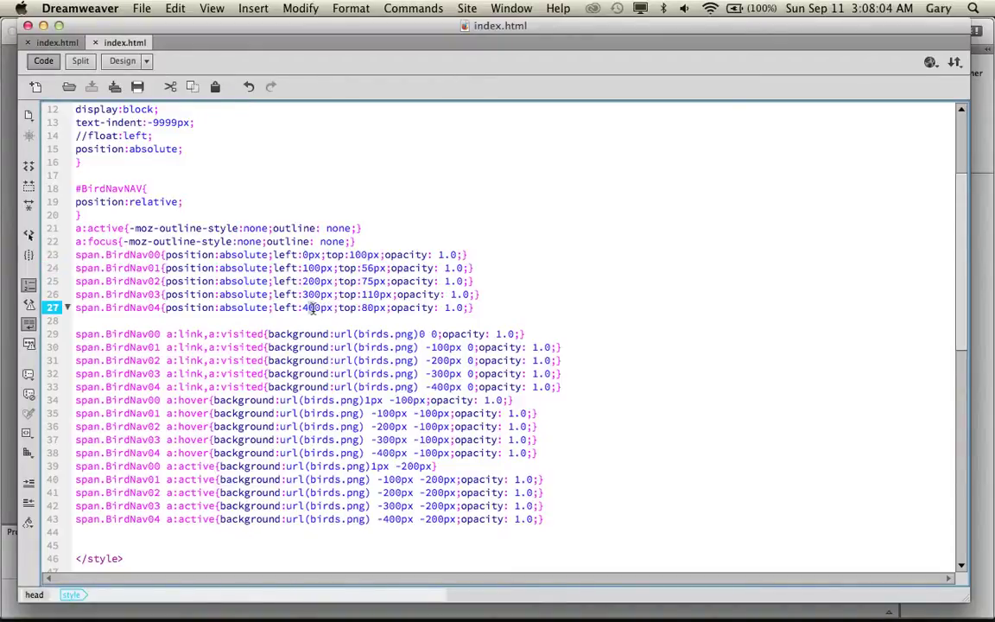
type("450")
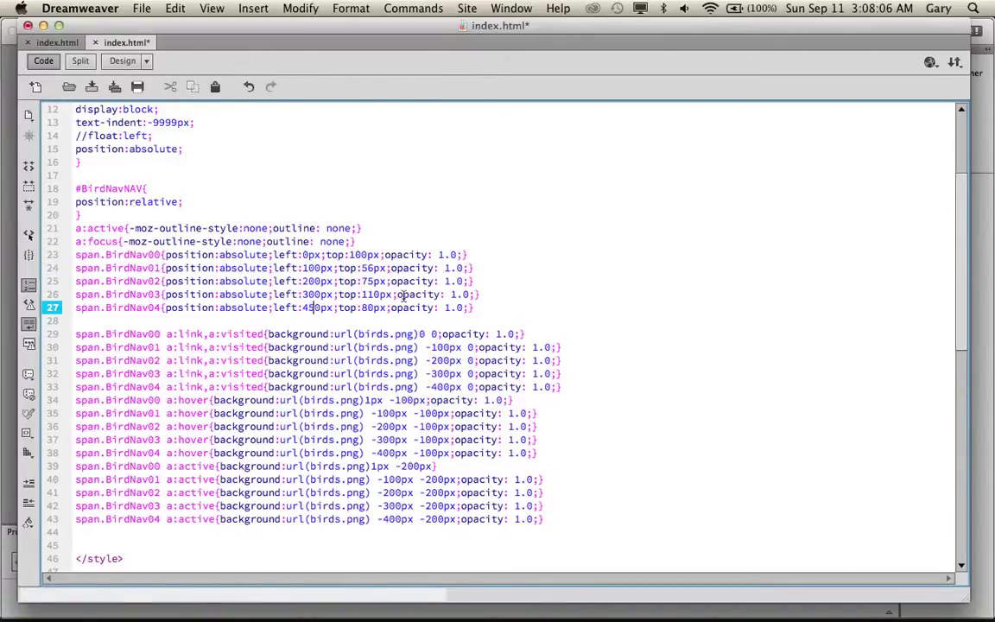
double_click(313, 267)
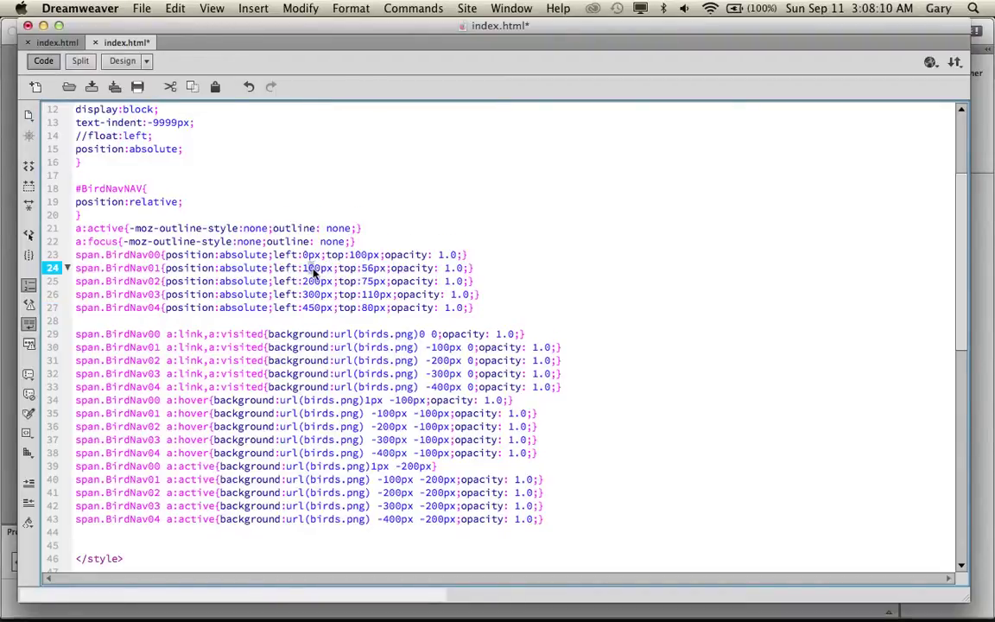
type("120")
Save index.html and preview the repositioned bird buttons in Firefox.
key("super+s")
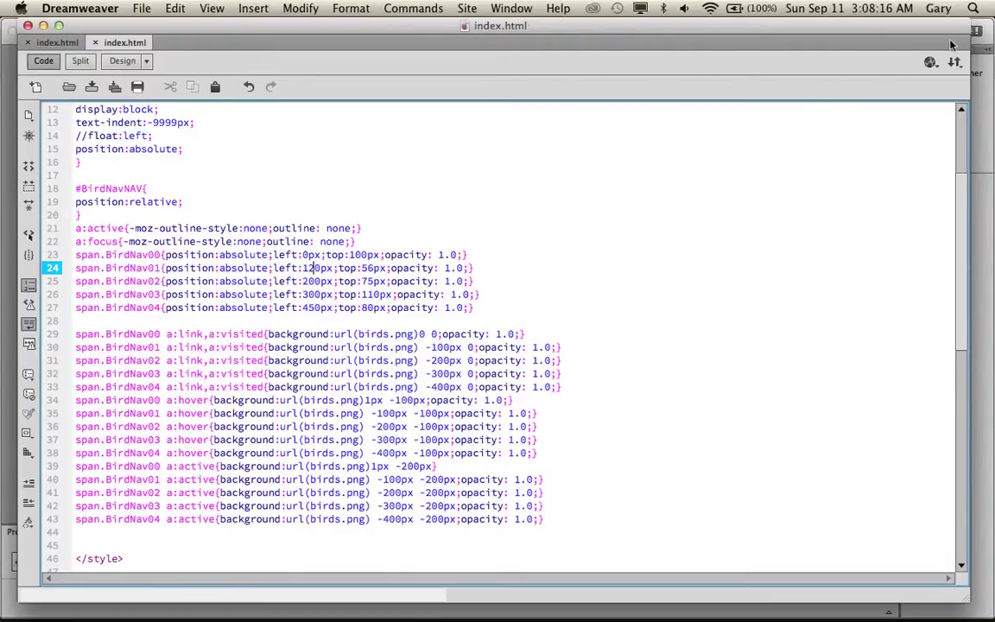
left_click(930, 62)
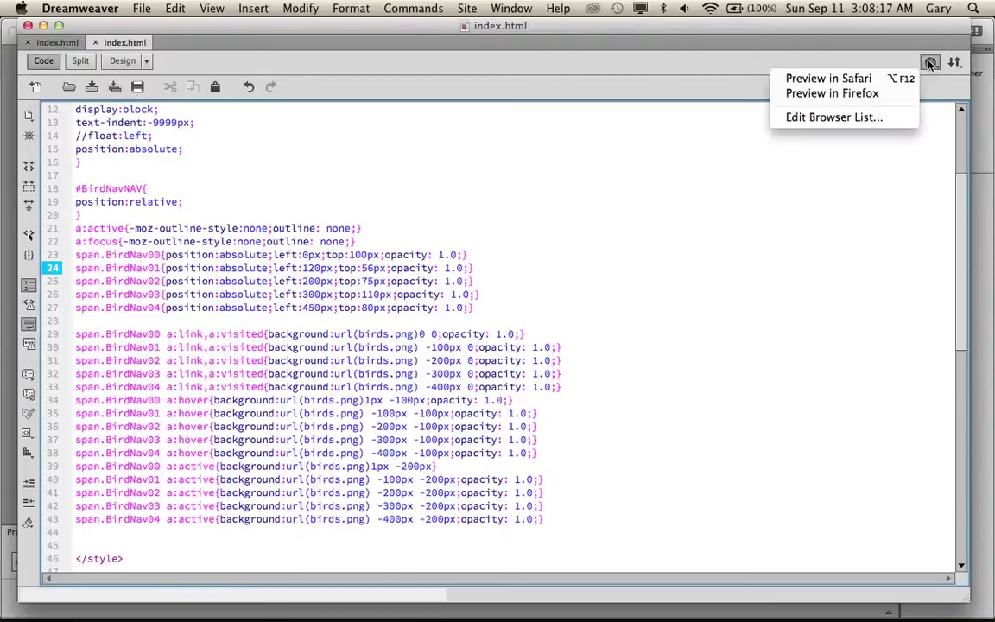
left_click(864, 95)
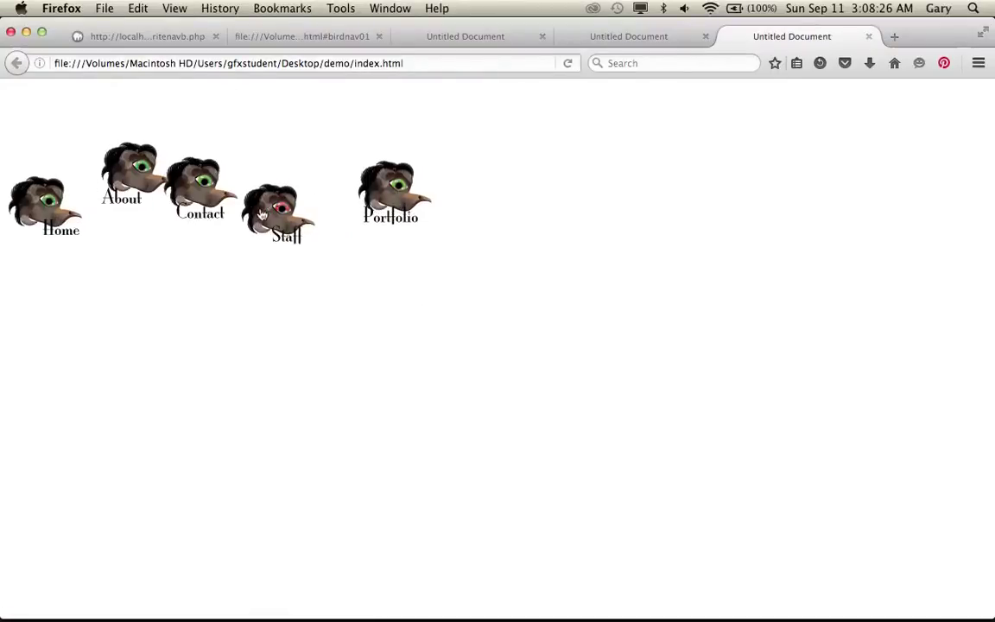
Test the Contact and Staff bird buttons in the browser and check the Contact button's link options.
left_click(208, 185)
left_click(275, 207)
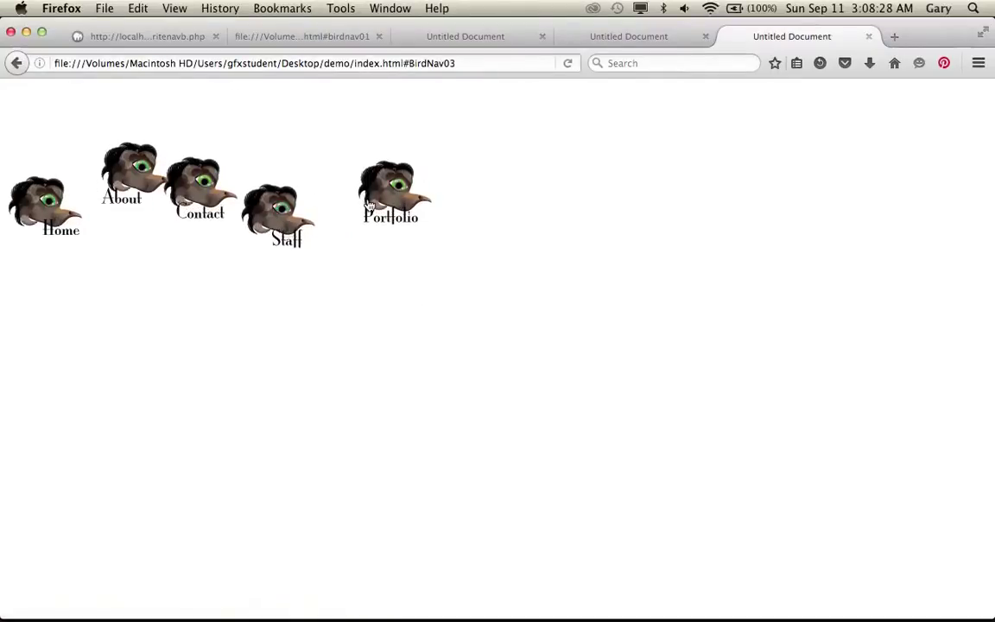
left_click(202, 184)
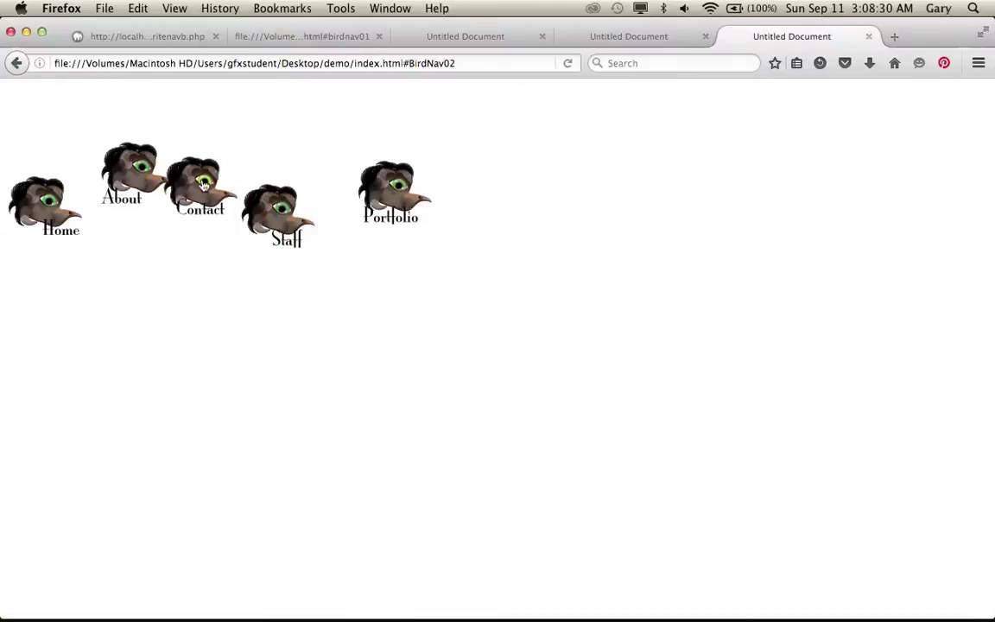
right_click(202, 184)
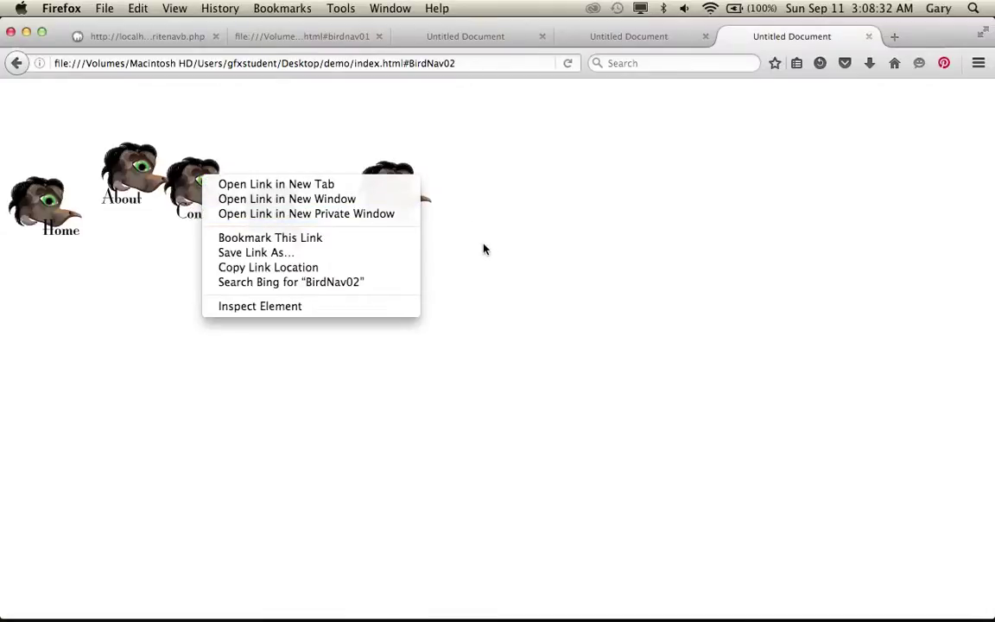
left_click(422, 244)
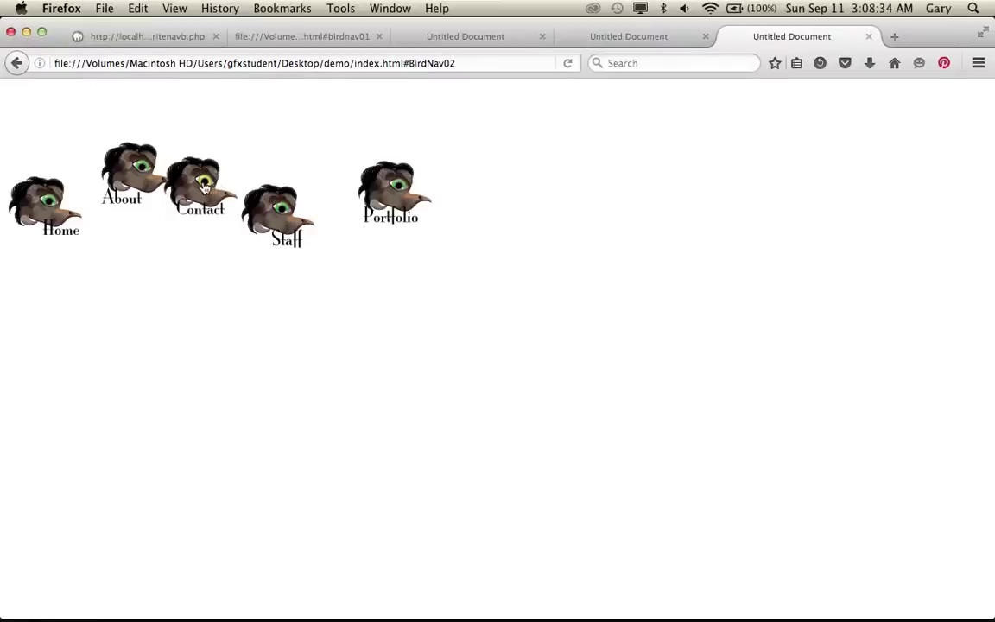
right_click(205, 185)
left_click(522, 251)
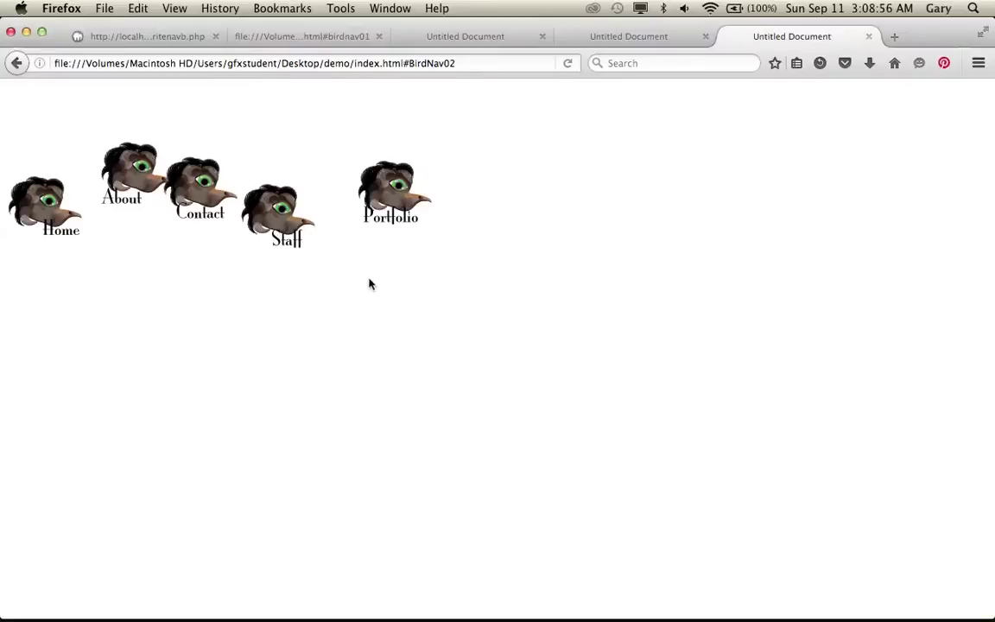
On the spritenavb.php reference page, copy the three Bootstrap and jQuery lines under "Put this in the HEAD".
key("super+Tab")
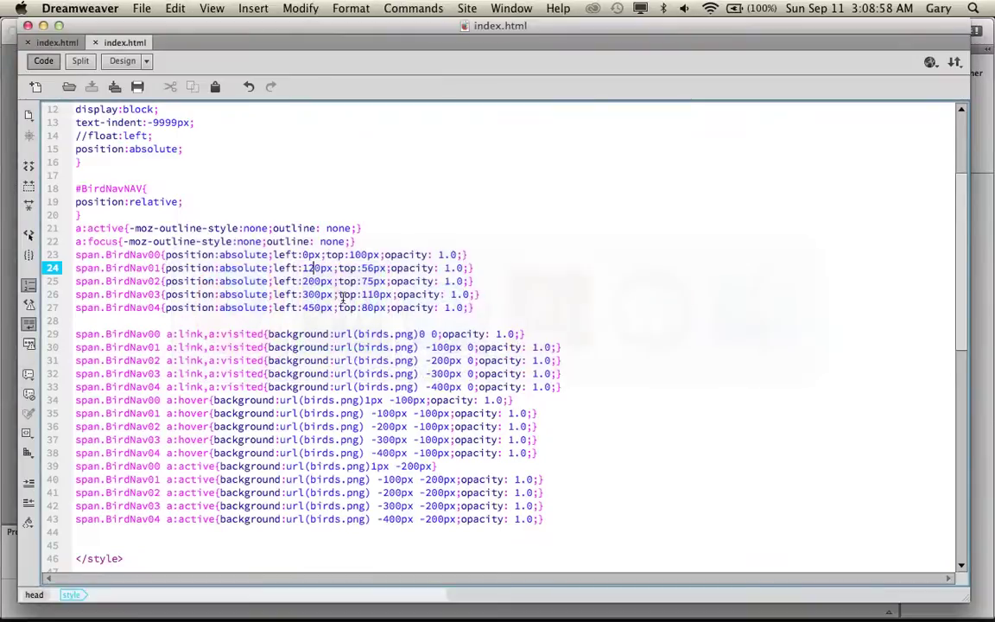
key("super+Tab")
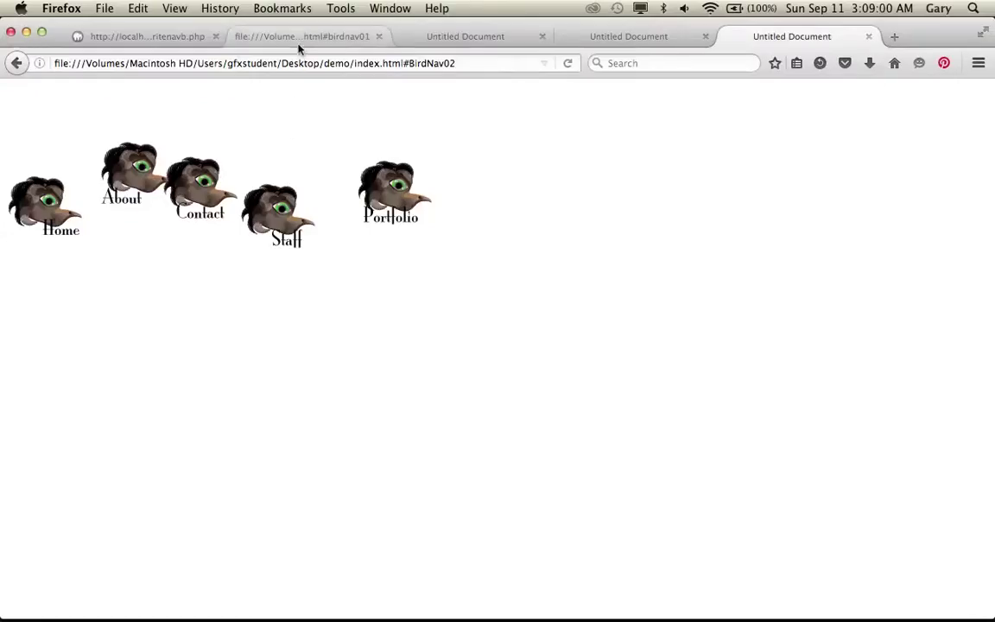
left_click(151, 36)
left_click(366, 255)
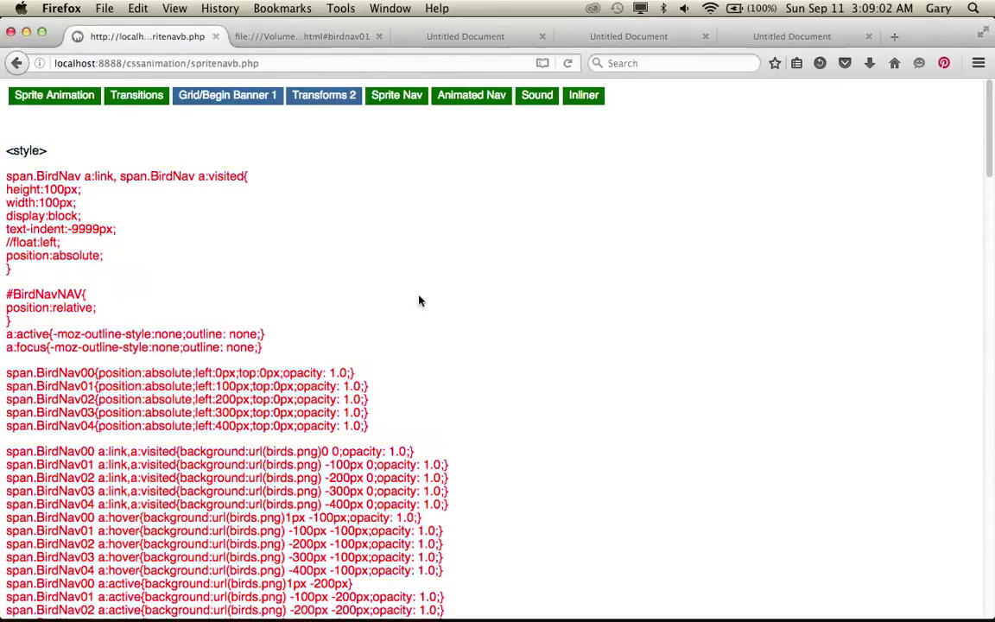
scroll(80, 309, "down", 1)
scroll(80, 308, "down", 10)
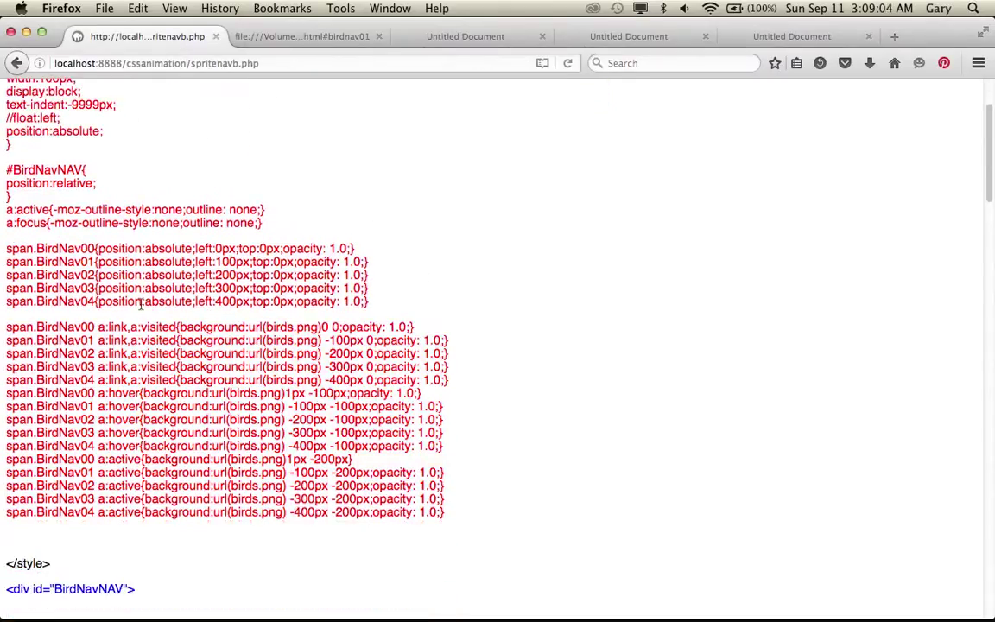
scroll(154, 308, "down", 10)
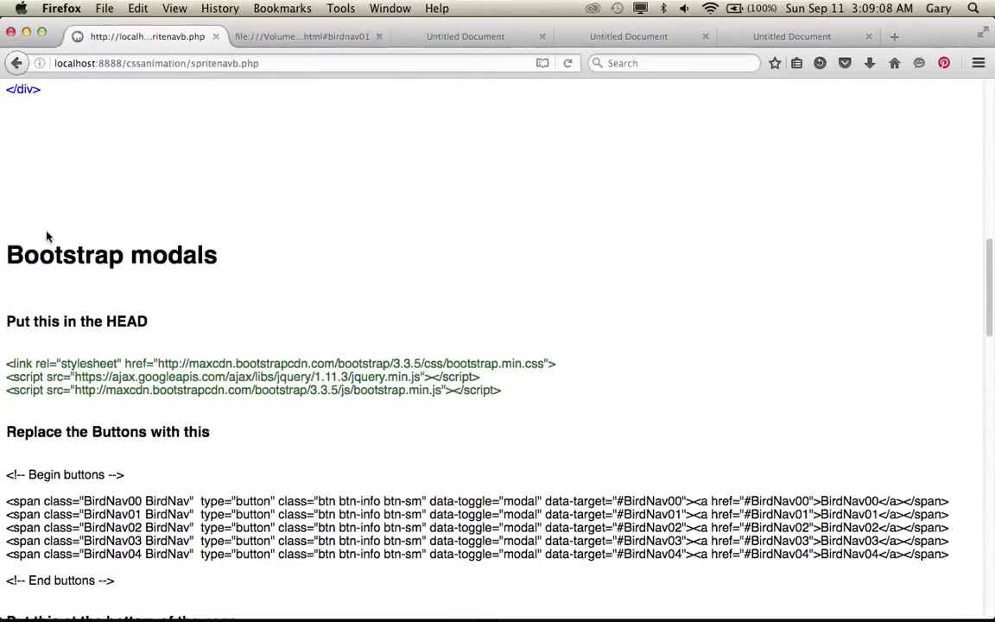
scroll(211, 228, "down", 2)
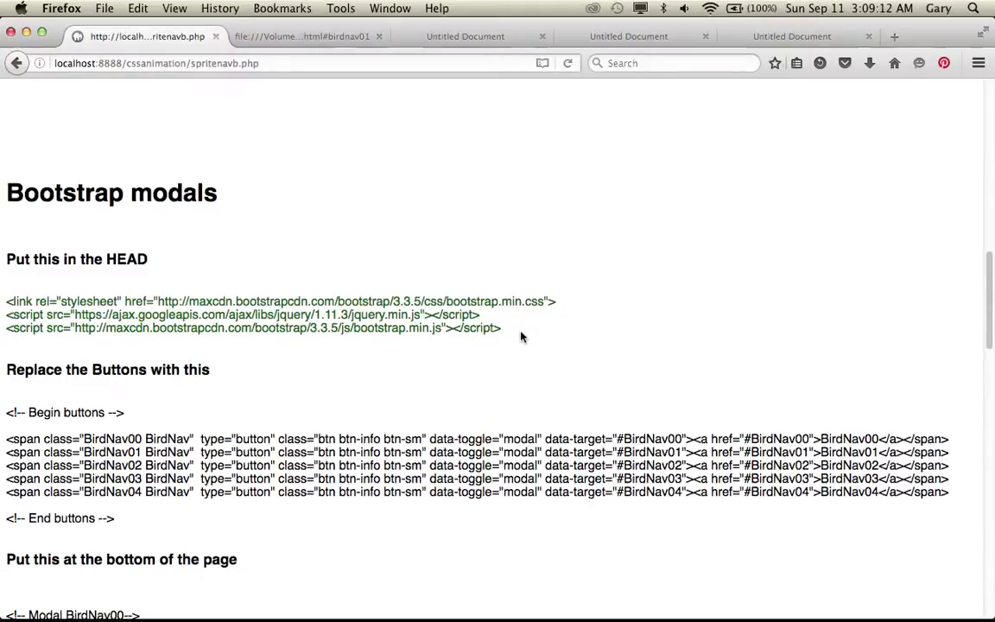
left_click_drag(501, 329, 11, 298)
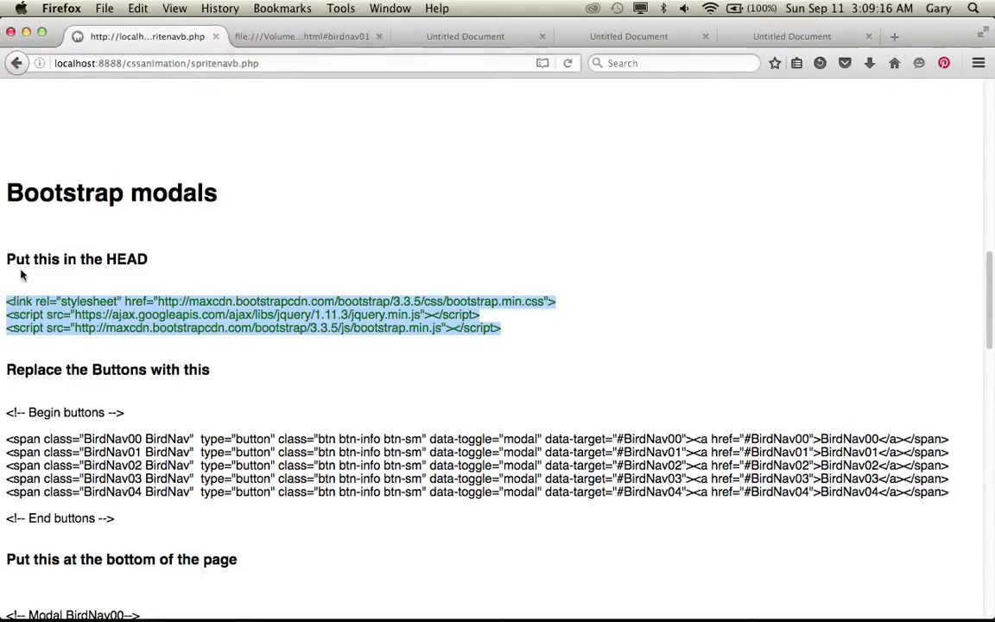
key("super+c")
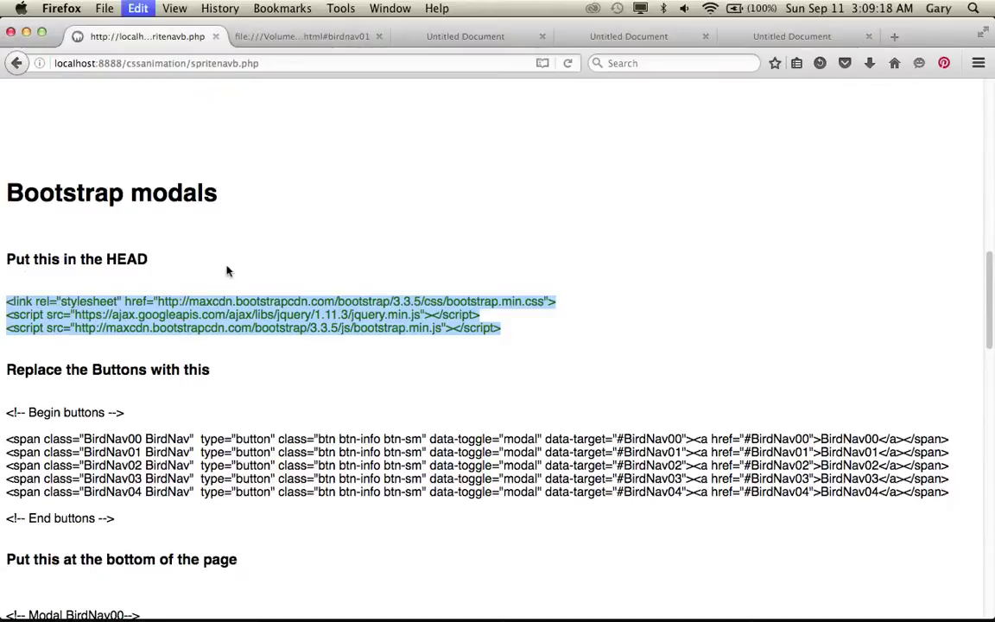
Switch to Dreamweaver and paste the Bootstrap stylesheet and script links on the empty line between the title and style tags.
key("super+Tab")
scroll(209, 224, "up", 4)
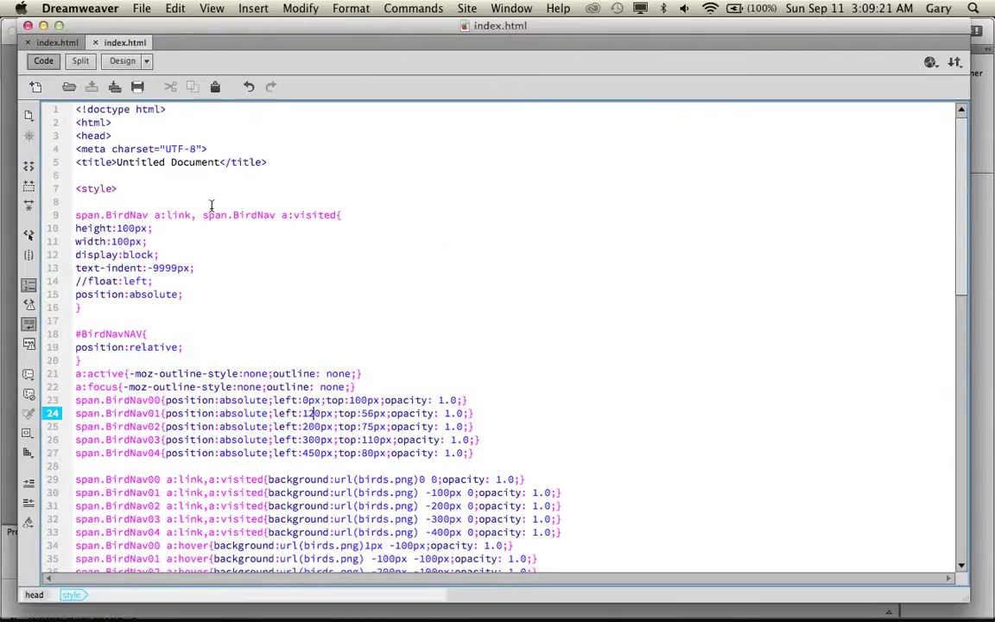
left_click(100, 173)
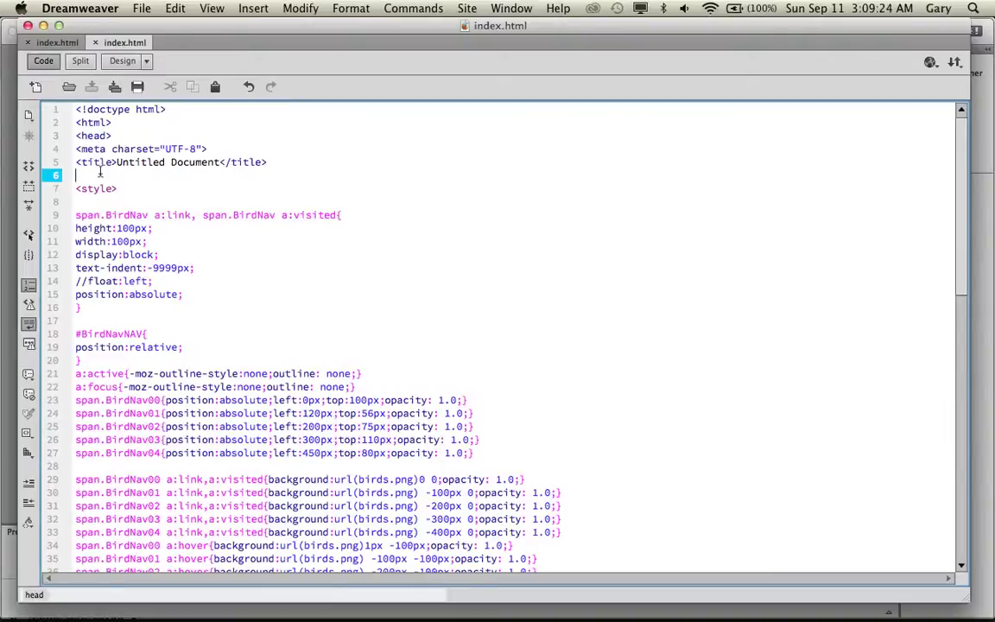
key("super+v")
Switch to Firefox and copy the modal button code under "Replace the Buttons with this", including its Begin and End comments.
key("super+Tab")
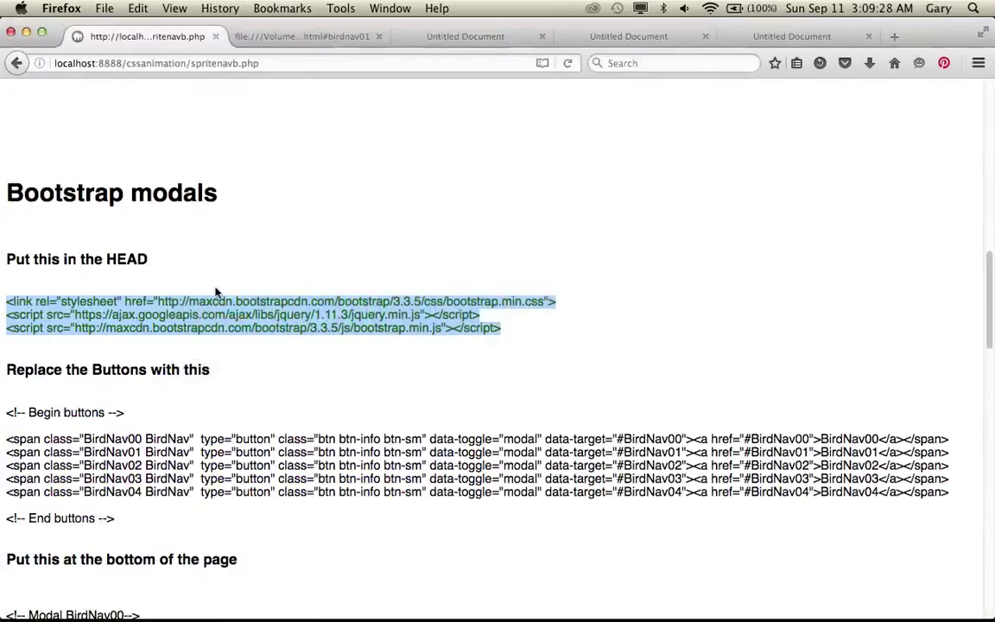
scroll(189, 278, "down", 4)
scroll(188, 278, "down", 1)
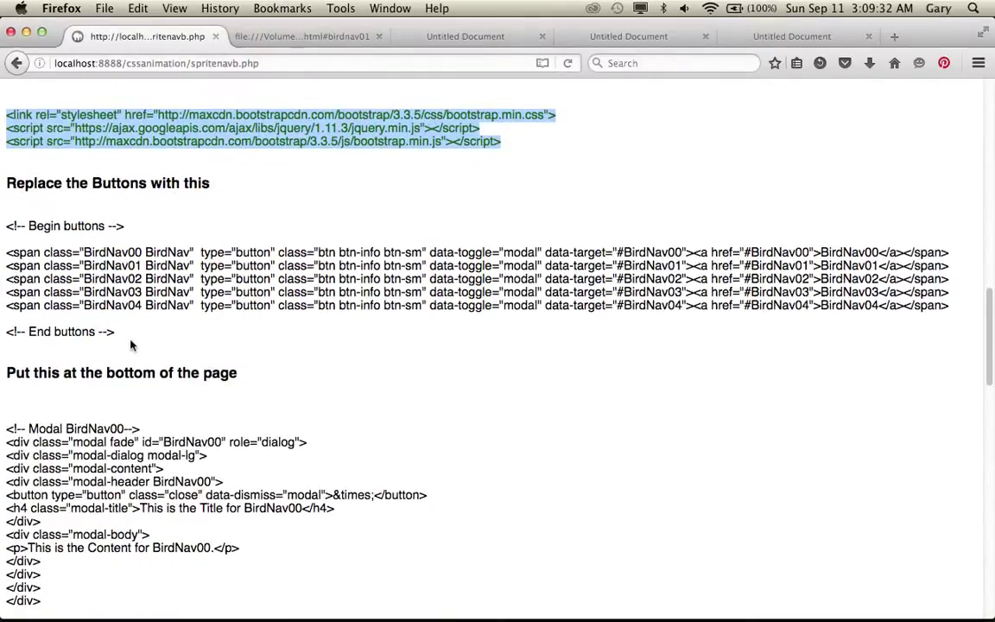
left_click_drag(131, 344, 5, 218)
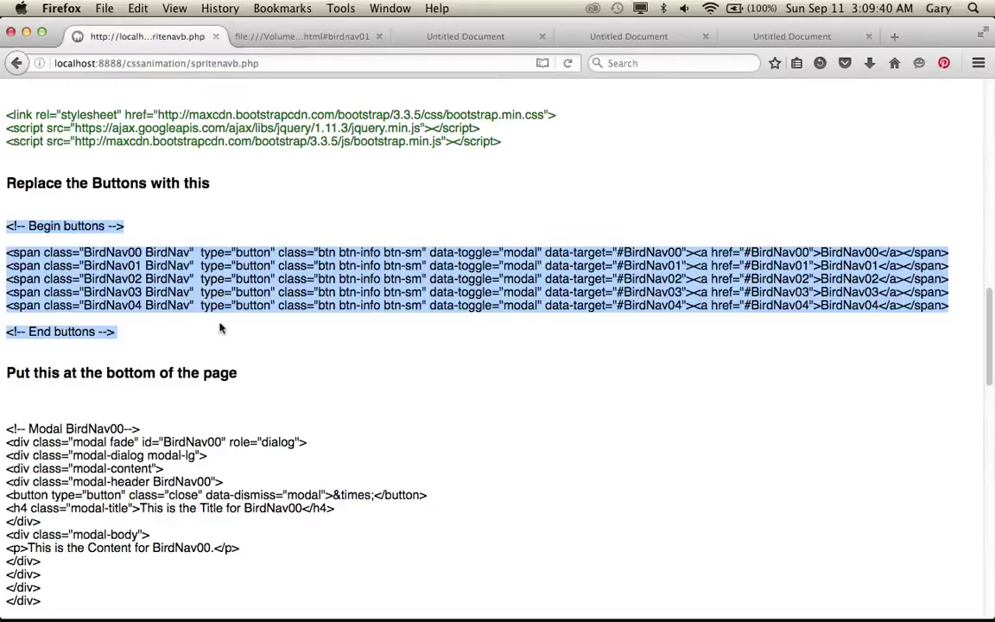
Switch to Dreamweaver and replace the existing button block inside the BirdNavNAV div with the copied modal button code.
key("super+Tab")
key("super+Tab")
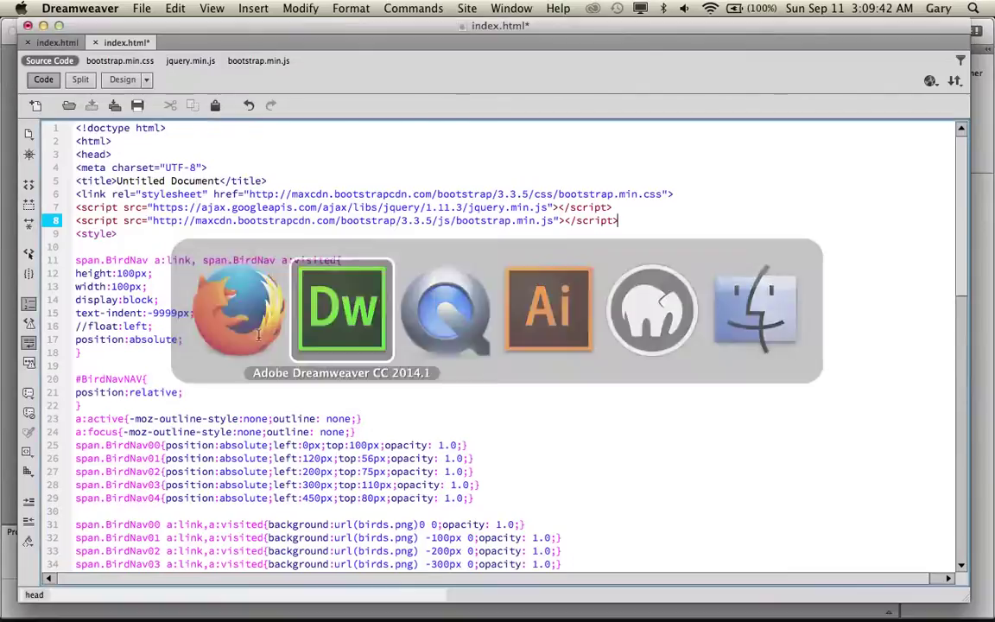
scroll(251, 341, "down", 15)
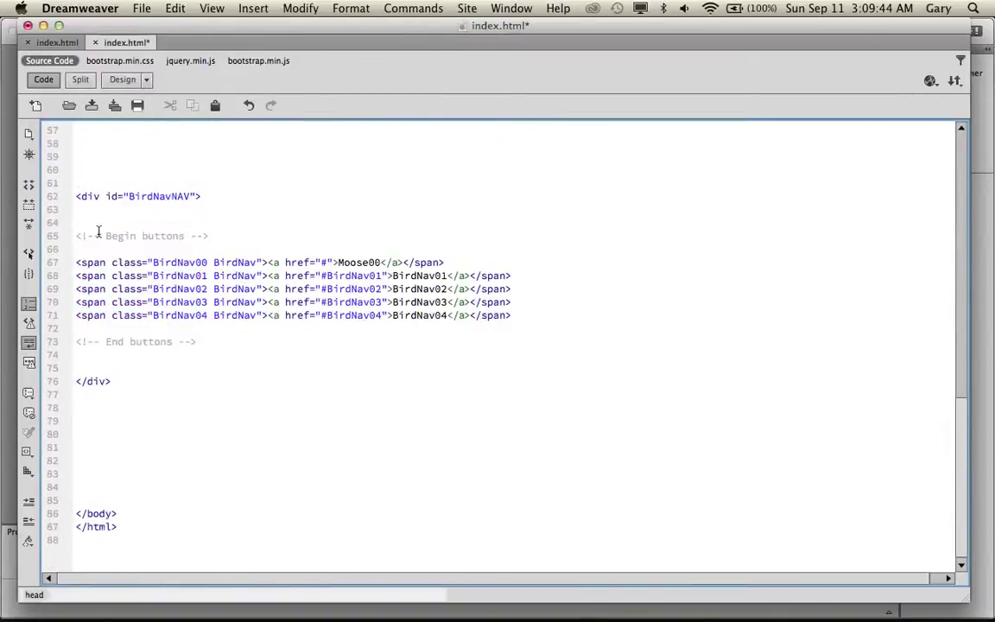
left_click_drag(194, 341, 64, 245)
key("super+v")
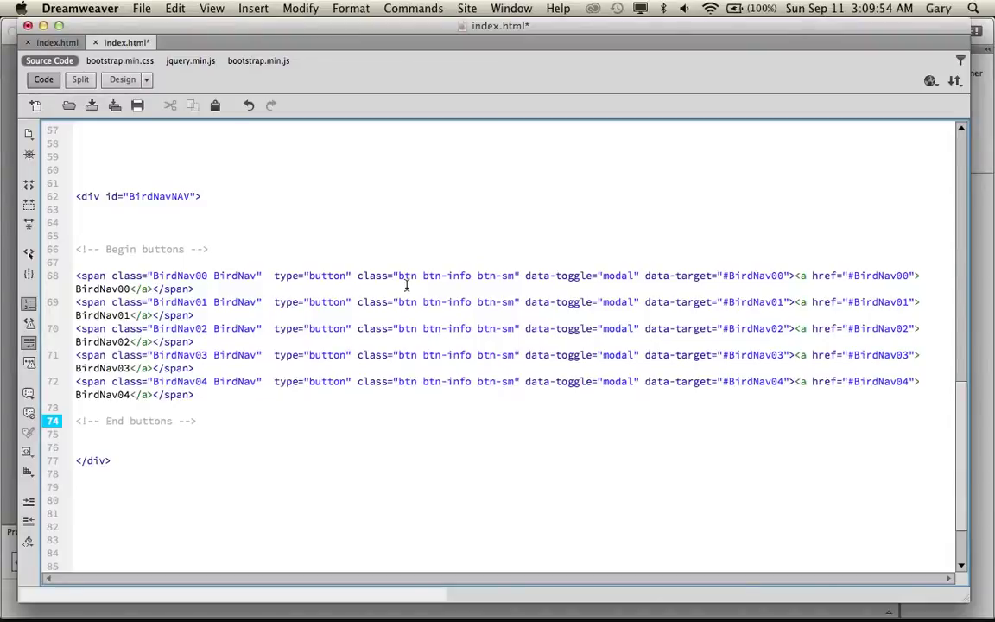
Switch to Firefox and select all the modal markup for BirdNav00 through BirdNav04 under "Put this at the bottom of the page".
key("super+Tab")
key("super+Tab")
key("super+Tab")
key("super+Tab")
key("super+Tab")
key("super+Tab")
key("super+Tab")
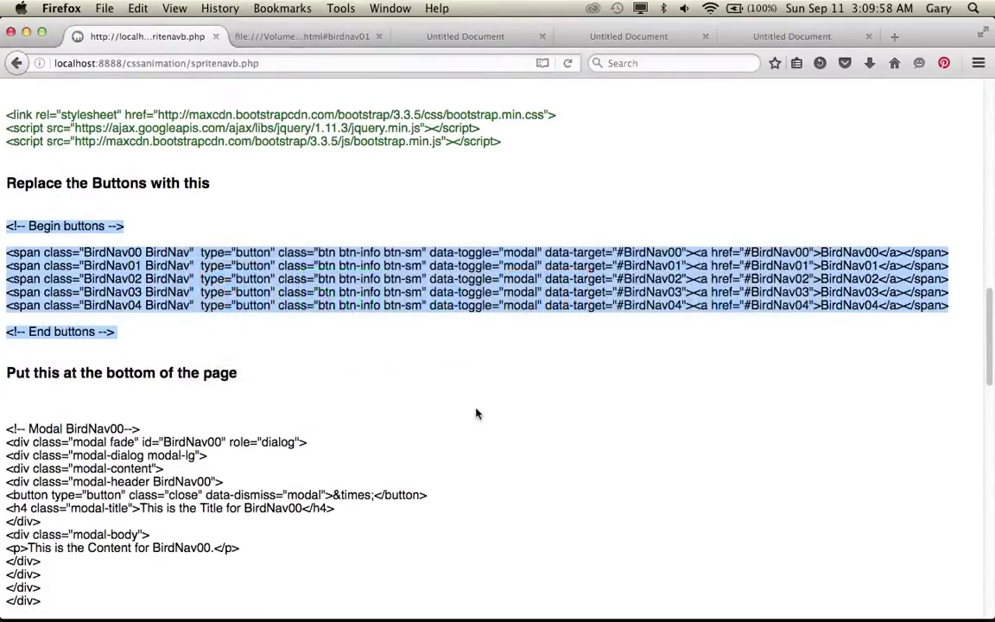
left_click(475, 413)
scroll(371, 388, "down", 2)
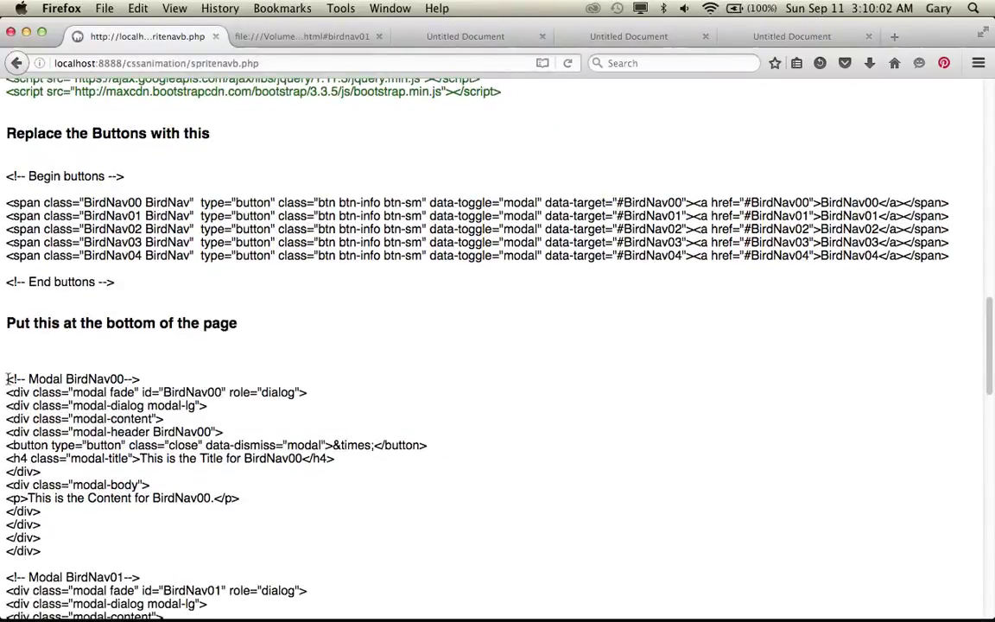
left_click_drag(7, 378, 173, 495)
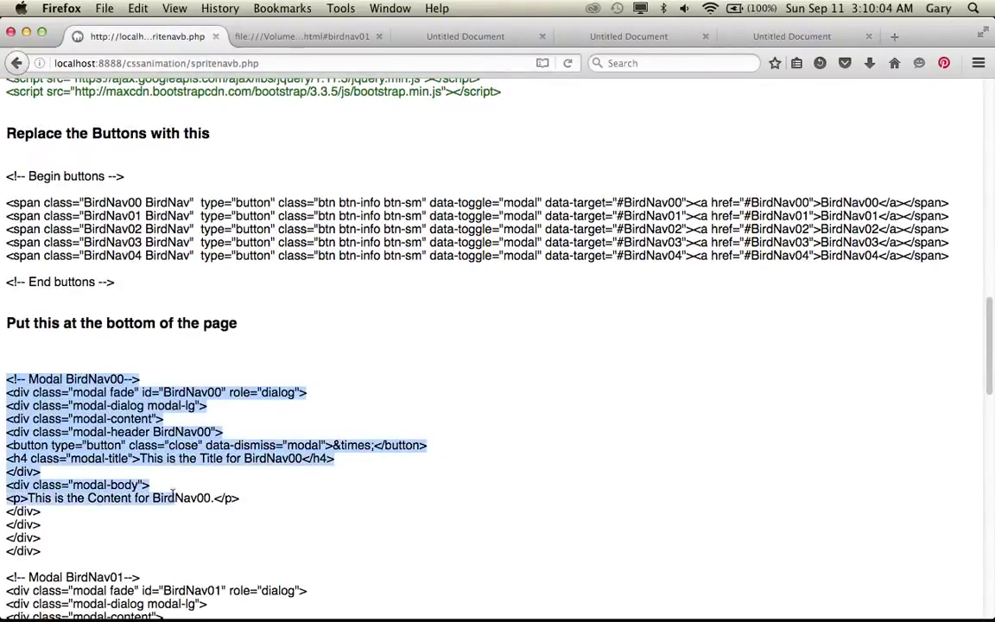
scroll(173, 494, "down", 15)
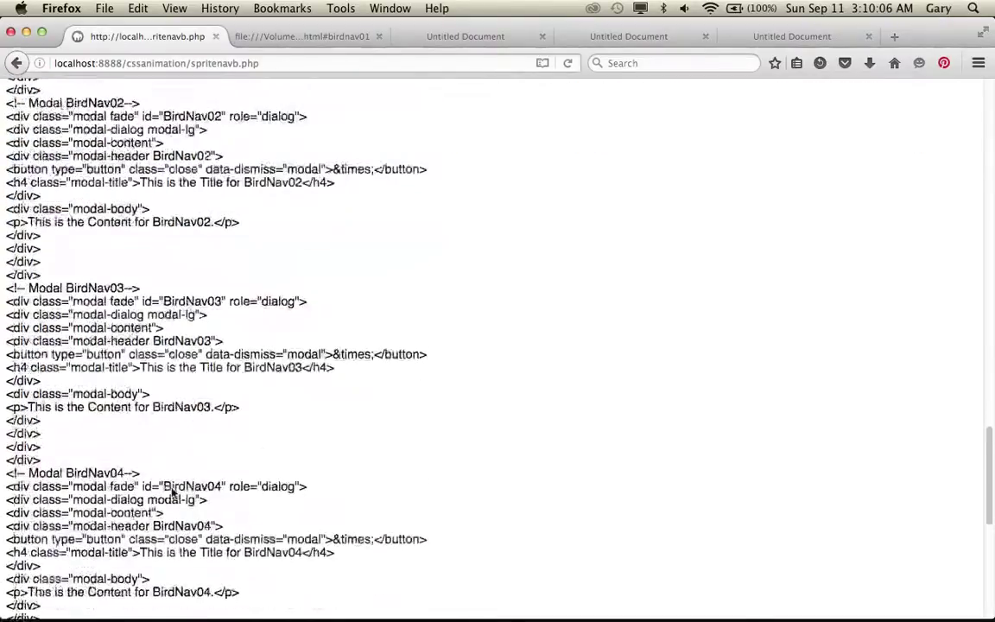
scroll(173, 491, "down", 5)
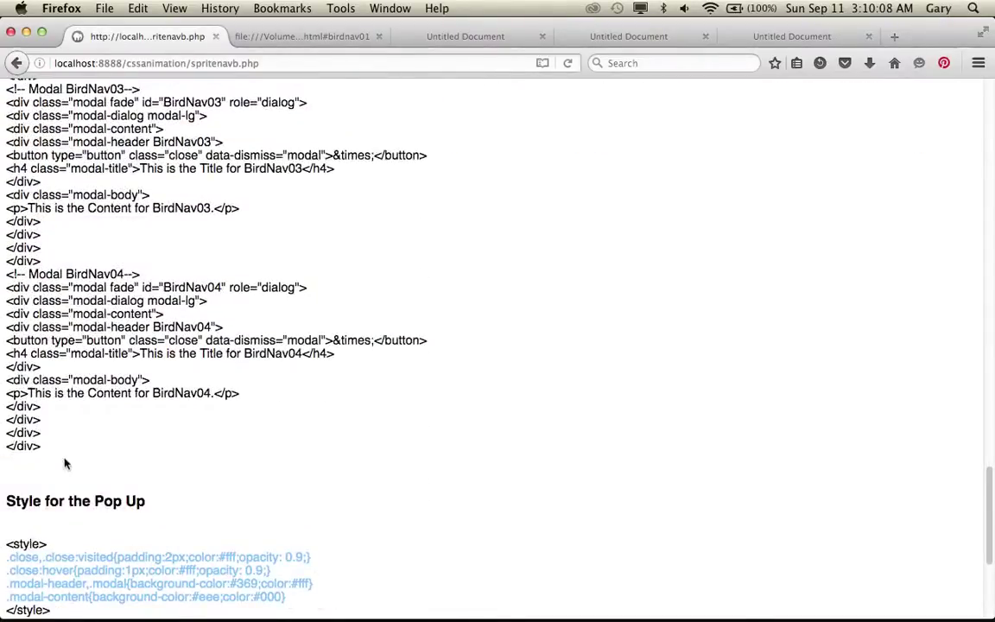
left_click(55, 451, "shift")
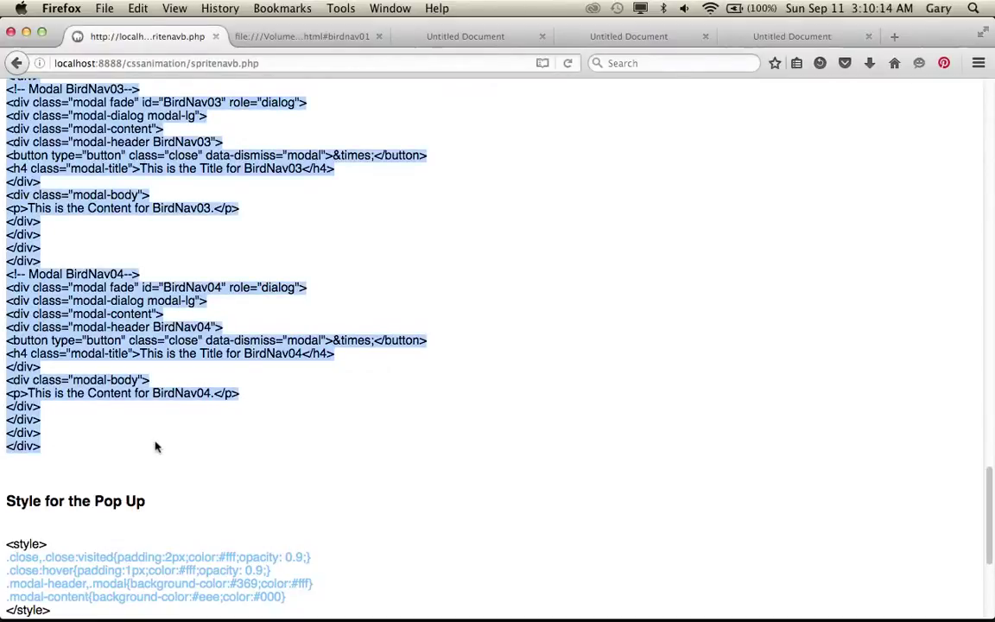
Switch to Dreamweaver, paste the BirdNav00 to BirdNav04 modal markup below the closing BirdNavNAV div, and save index.html.
key("super+Tab")
scroll(144, 440, "down", 2)
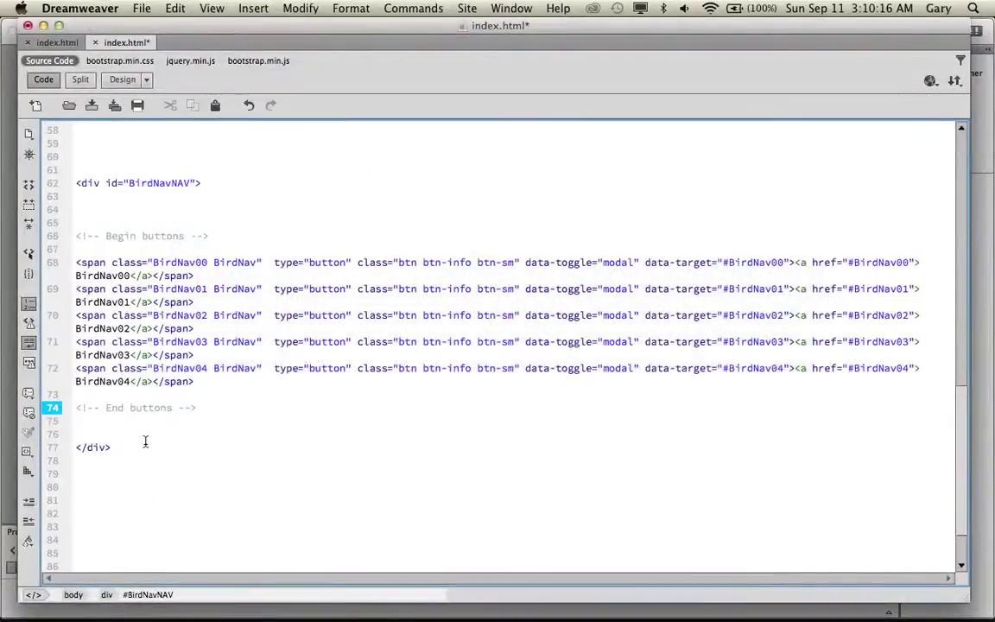
left_click(94, 407)
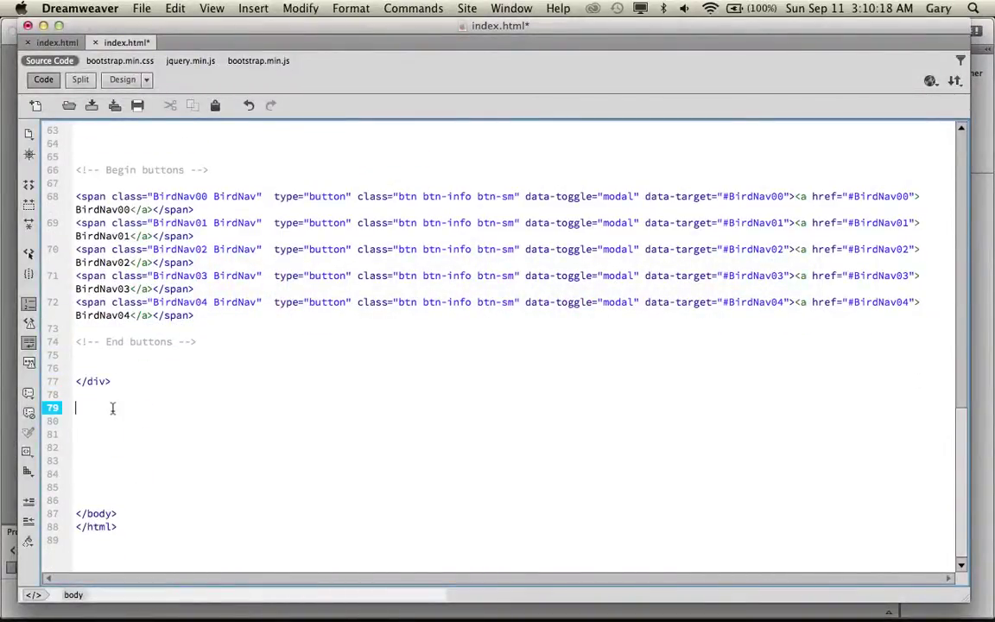
key("super+v")
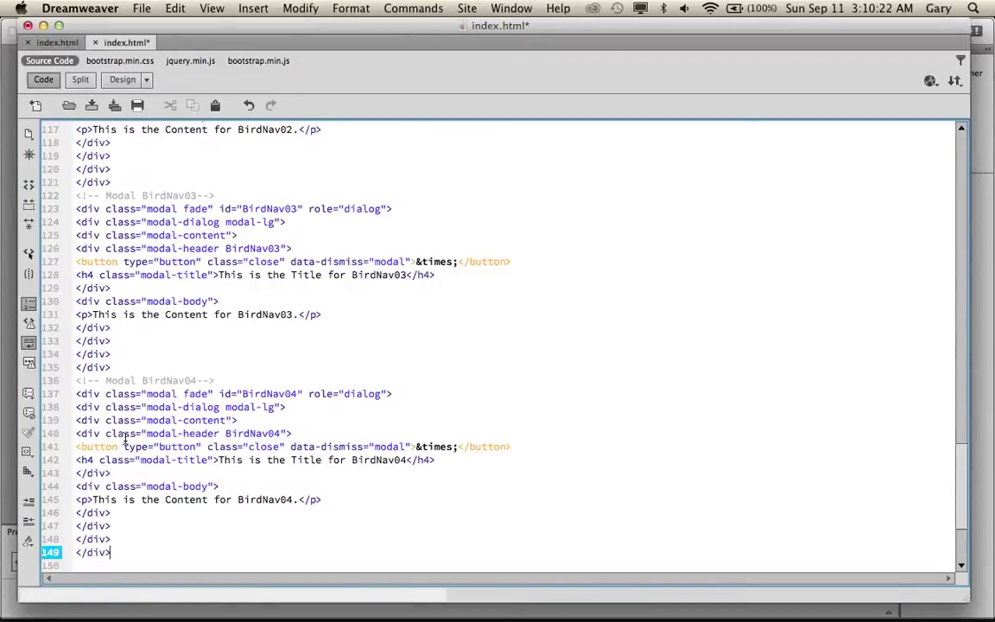
key("super+s")
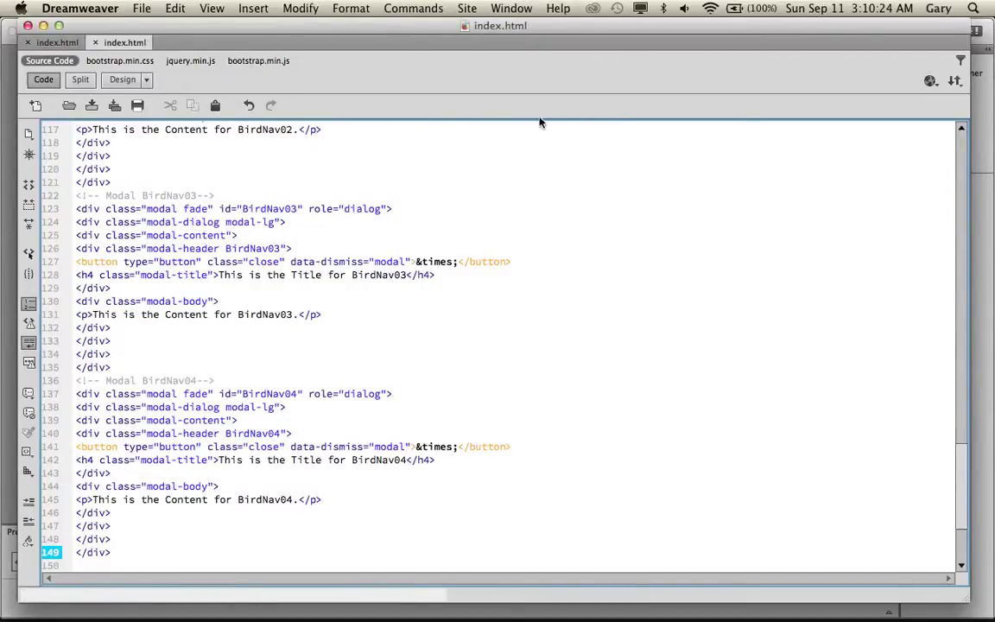
Preview the saved index.html in Firefox and bring the browser window to the front.
left_click(930, 81)
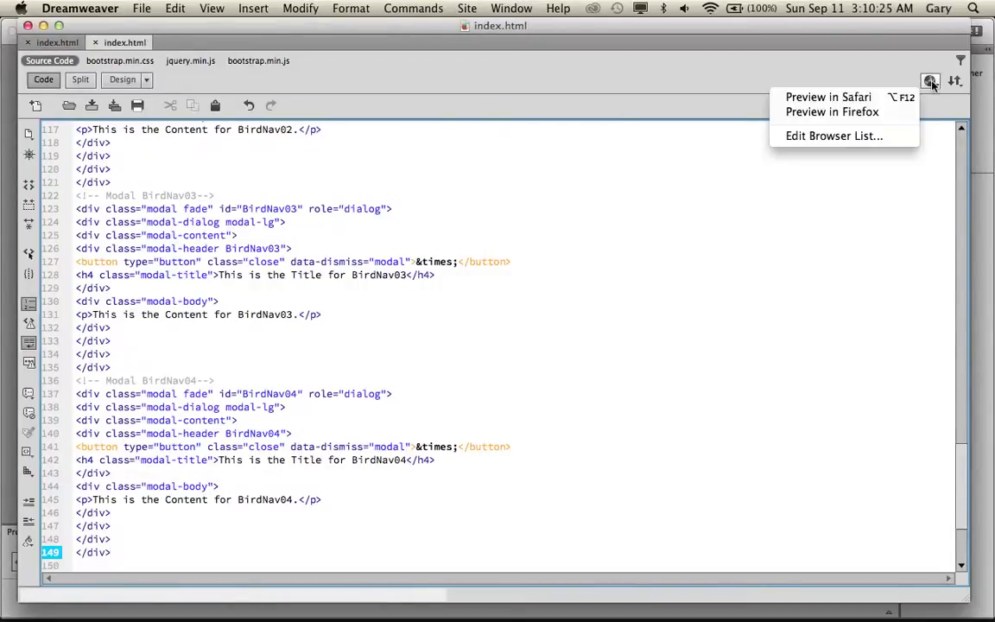
left_click(870, 113)
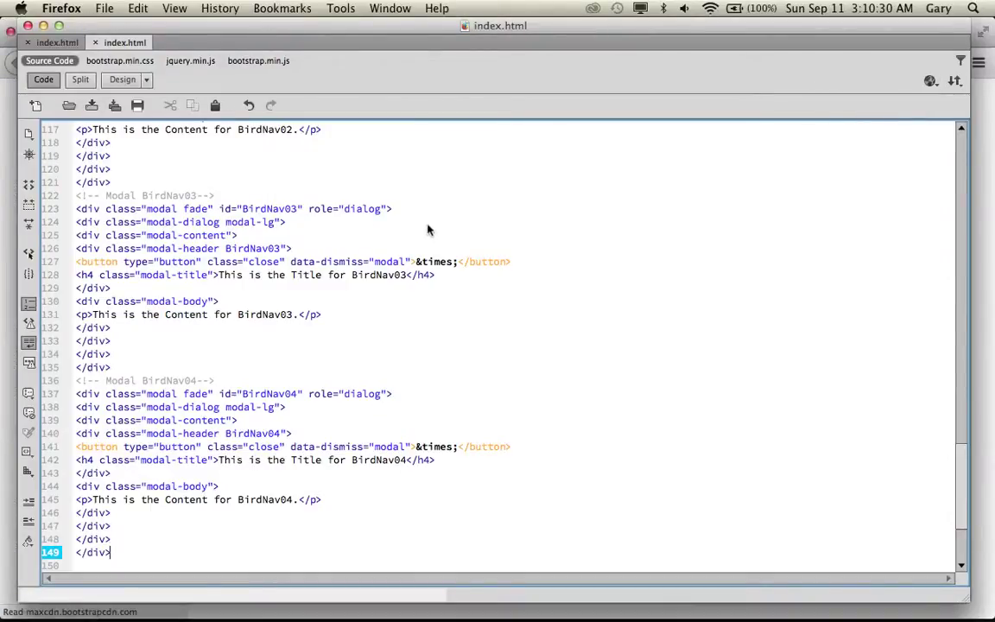
key("super+Tab")
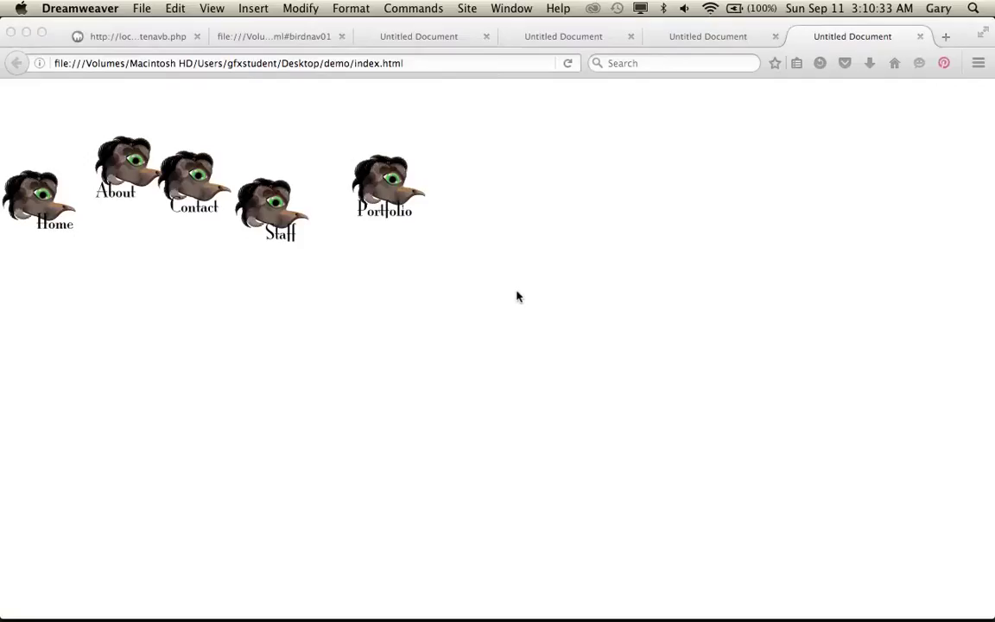
left_click(517, 296)
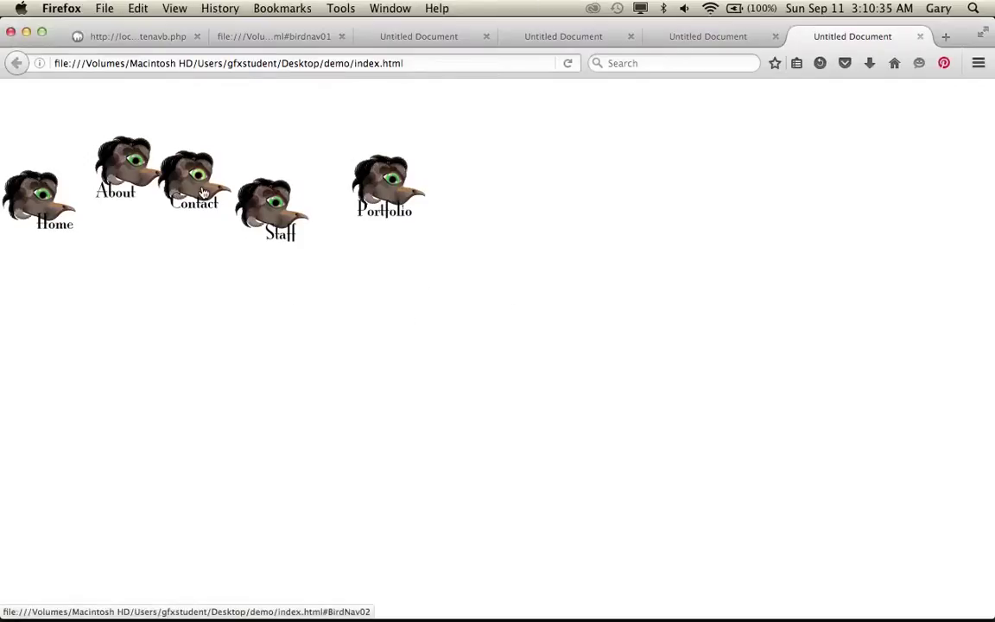
Test the Staff, Contact, About and Home bird buttons by opening and dismissing each one's modal pop-up.
left_click(258, 202)
left_click(304, 342)
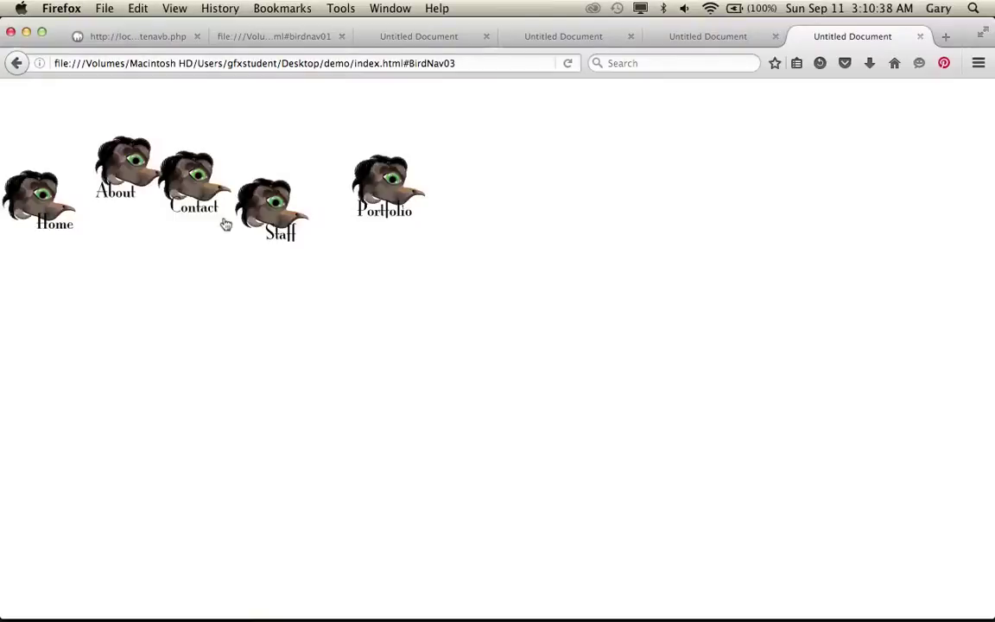
left_click(212, 196)
left_click(330, 393)
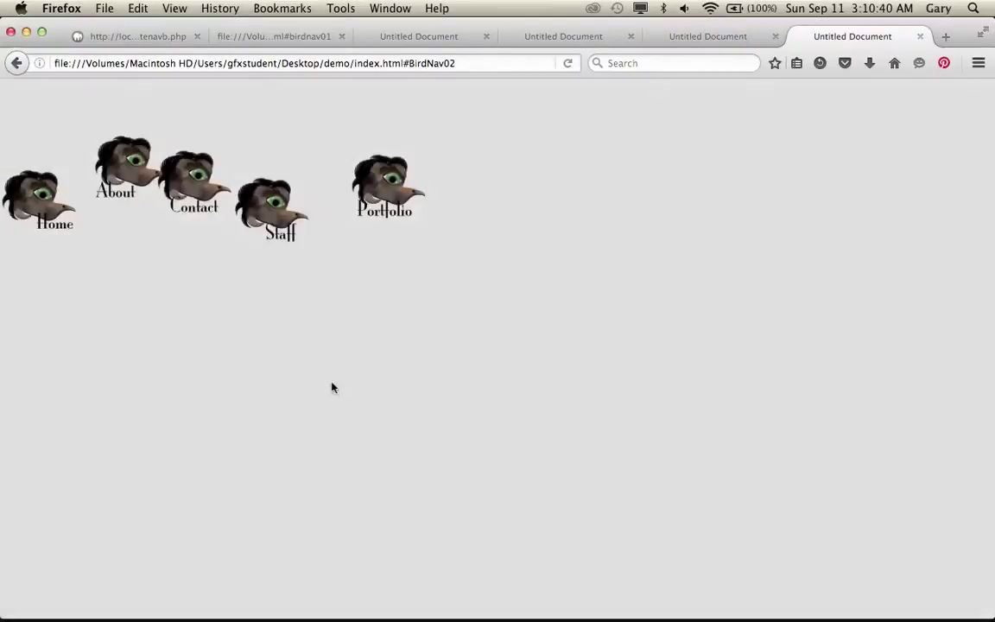
left_click(132, 170)
left_click(229, 329)
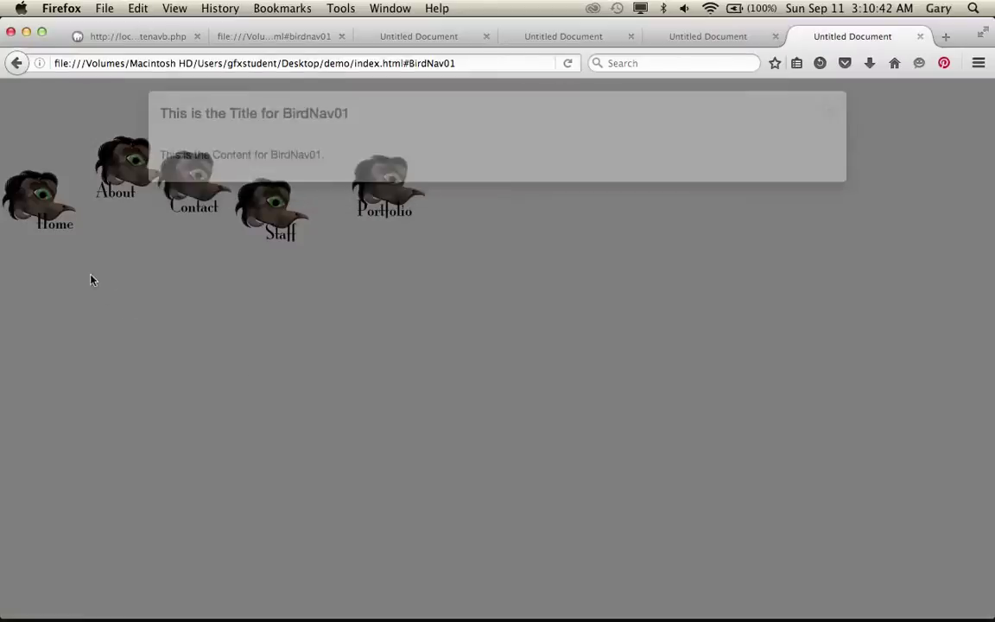
left_click(55, 221)
left_click(223, 281)
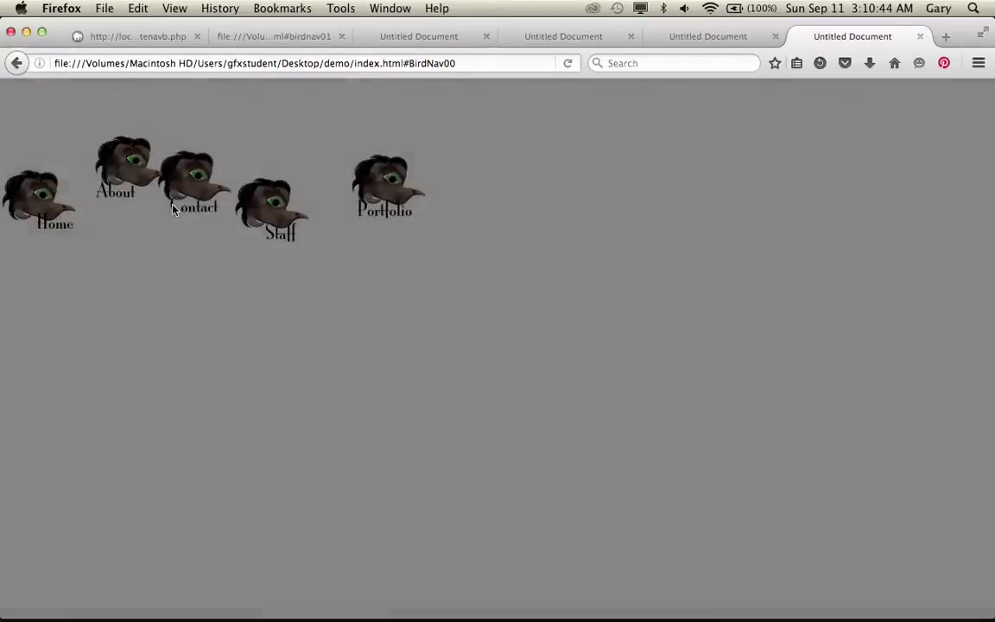
Check the About, Contact, Staff and Portfolio pop-ups in order, recheck the Staff pop-up, and dismiss it.
left_click(138, 183)
left_click(222, 293)
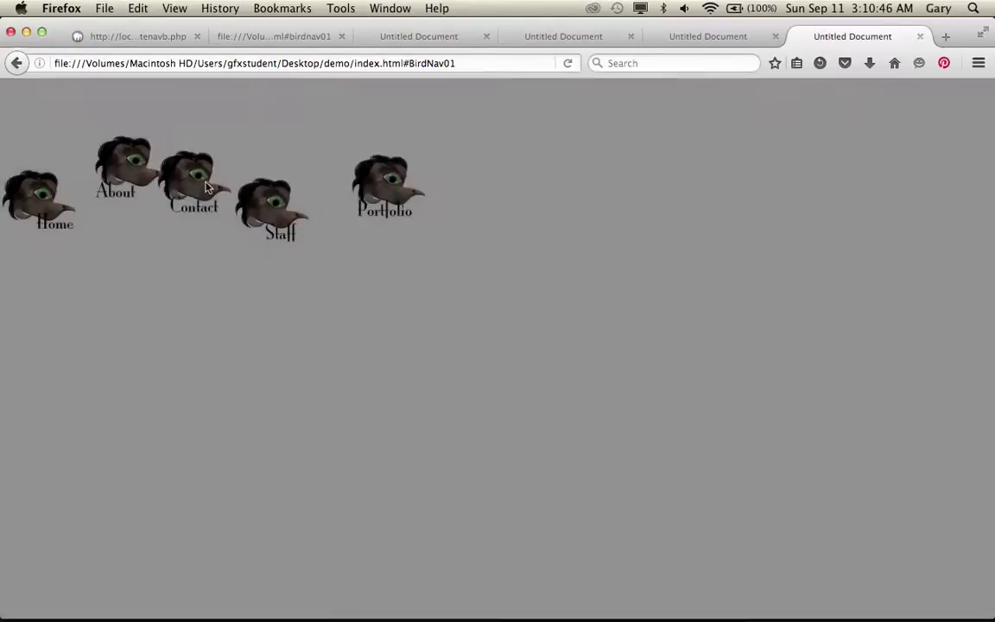
left_click(207, 188)
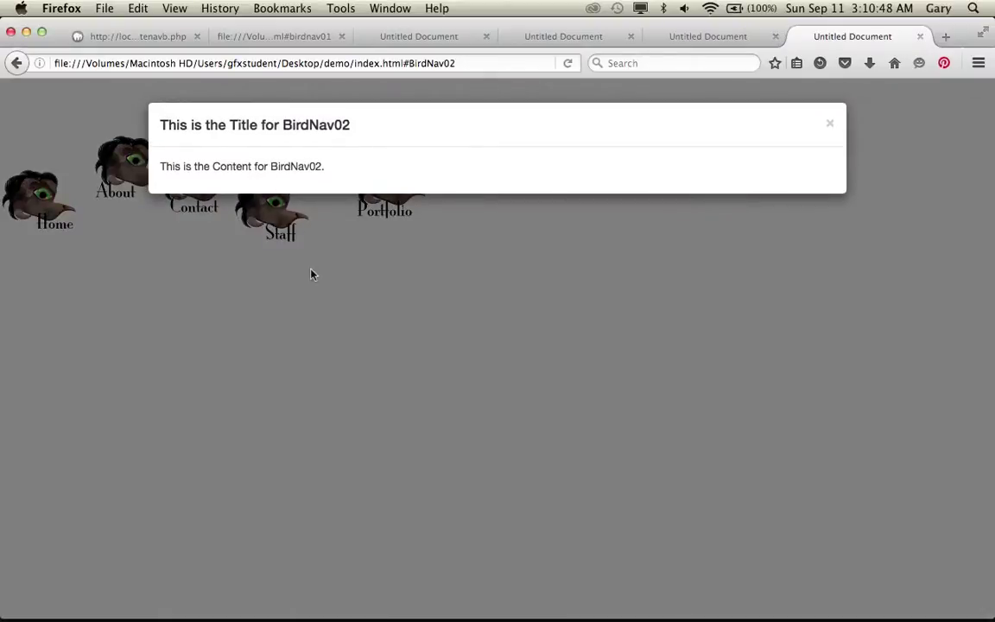
left_click(312, 275)
left_click(275, 216)
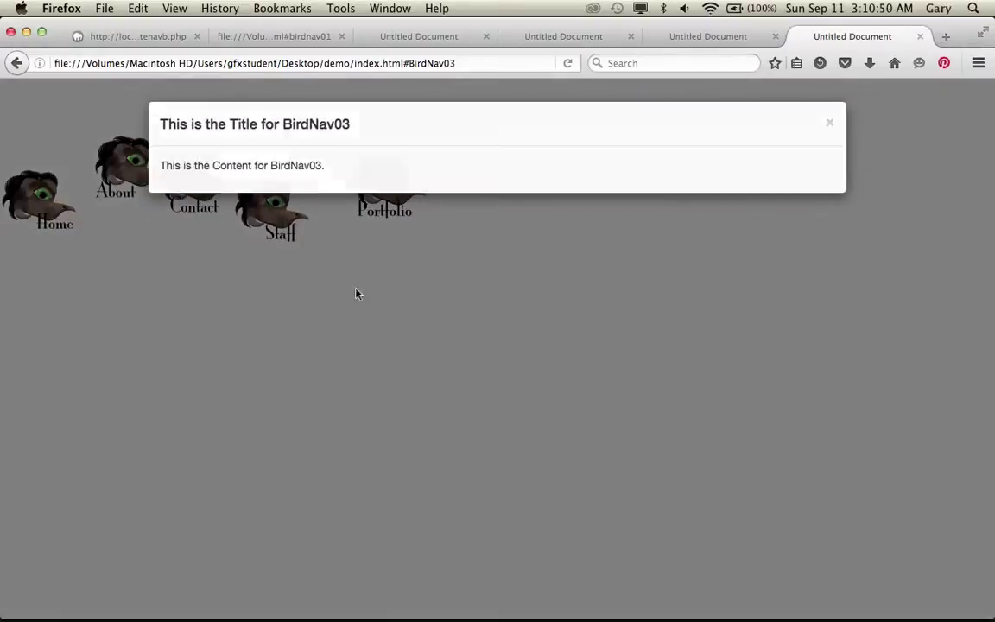
left_click(355, 293)
left_click(384, 194)
left_click(307, 384)
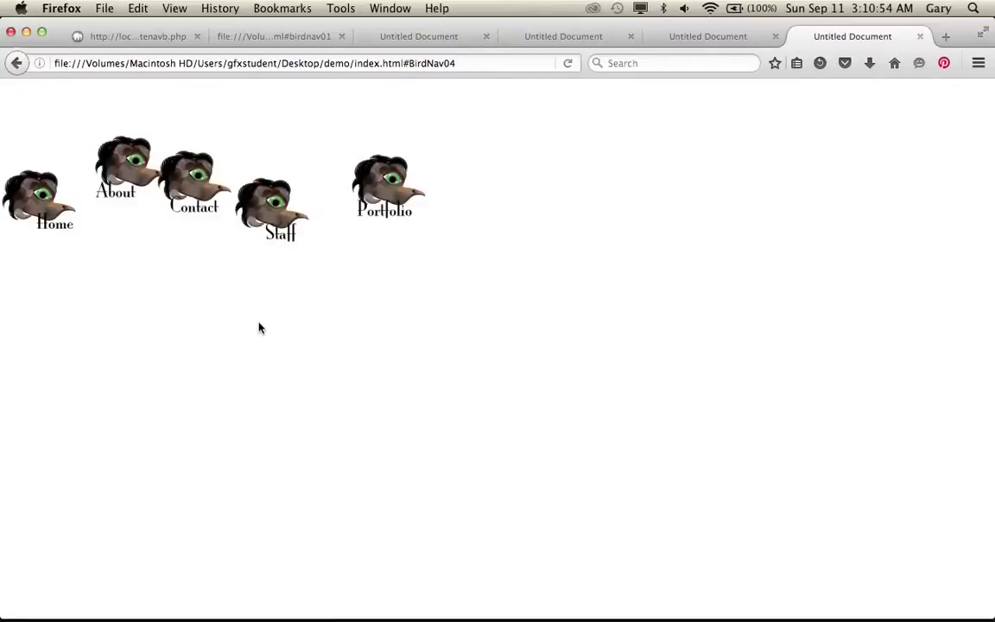
left_click(262, 210)
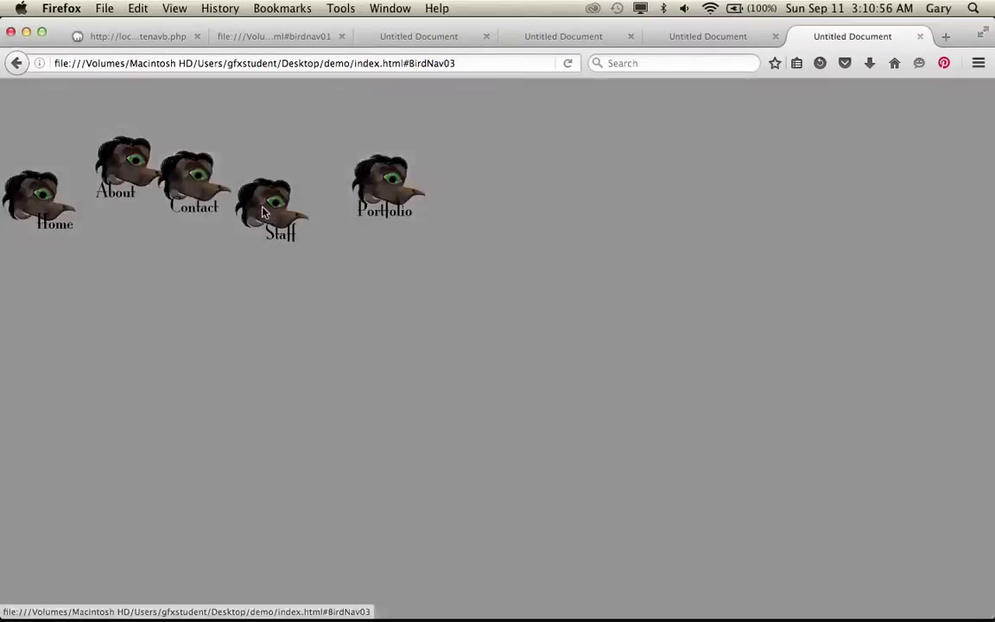
key("super+Tab")
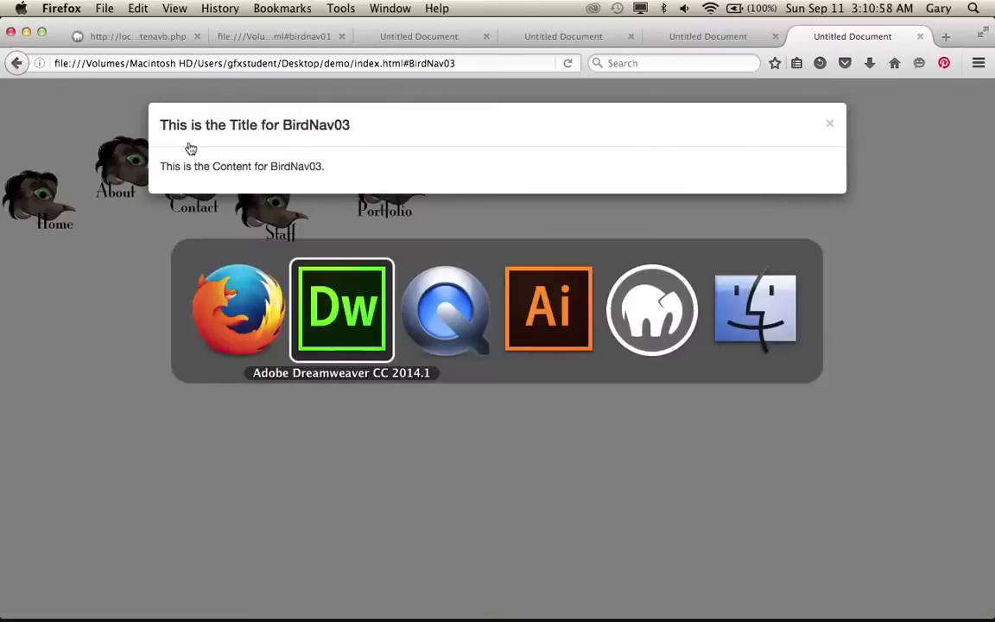
key("super+Tab")
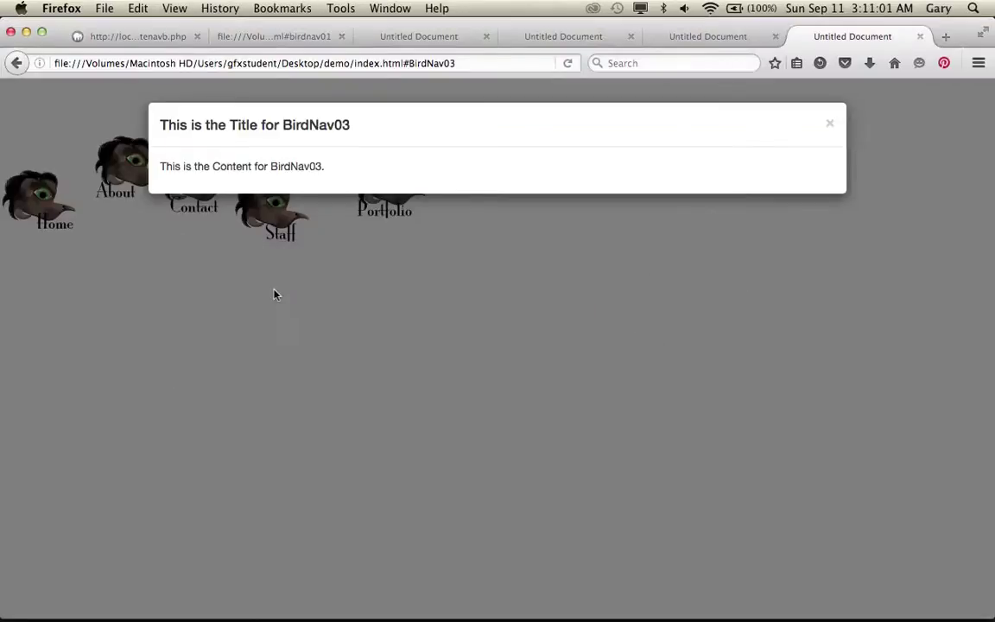
left_click(276, 291)
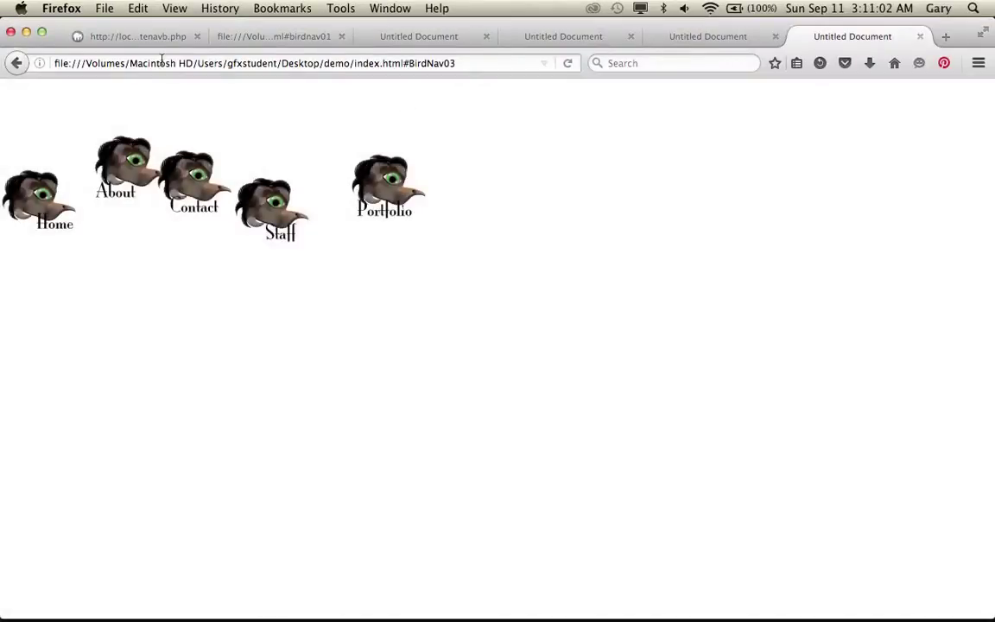
Go to the spritenavb.php page and copy the four CSS rules under "Style for the Pop Up", without the style tags.
left_click(139, 34)
scroll(373, 362, "down", 5)
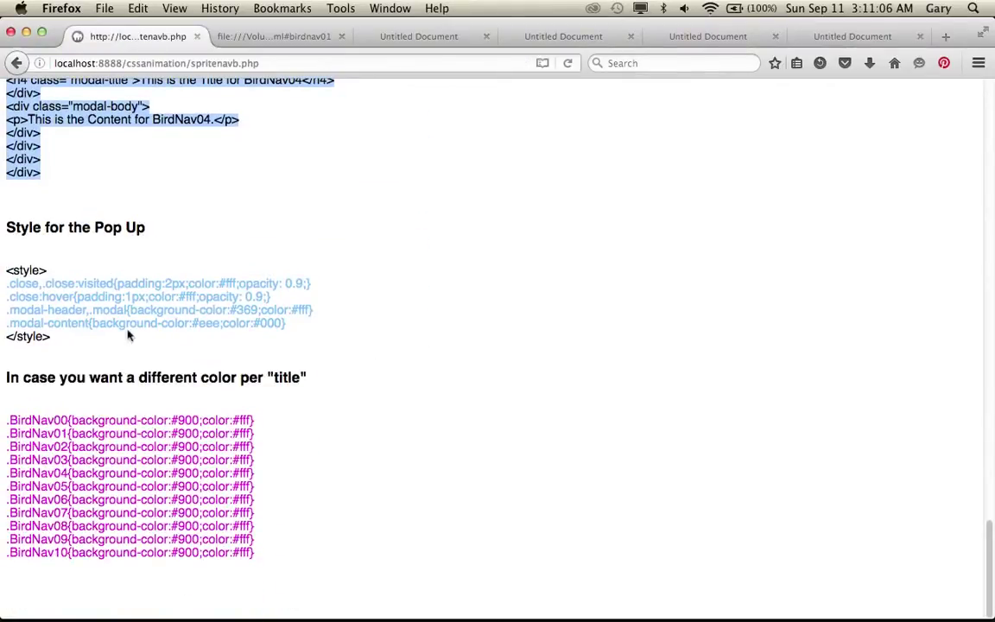
left_click_drag(284, 324, 6, 295)
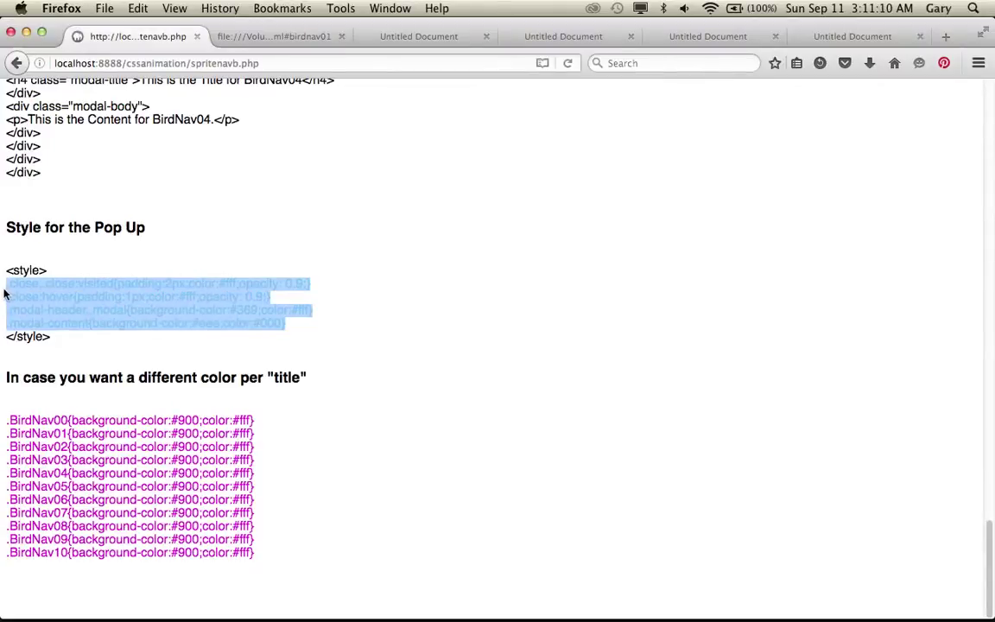
Switch to Dreamweaver, add blank lines after the opening style tag, paste the .close and .modal pop-up rules there, and save index.html.
key("super+Tab")
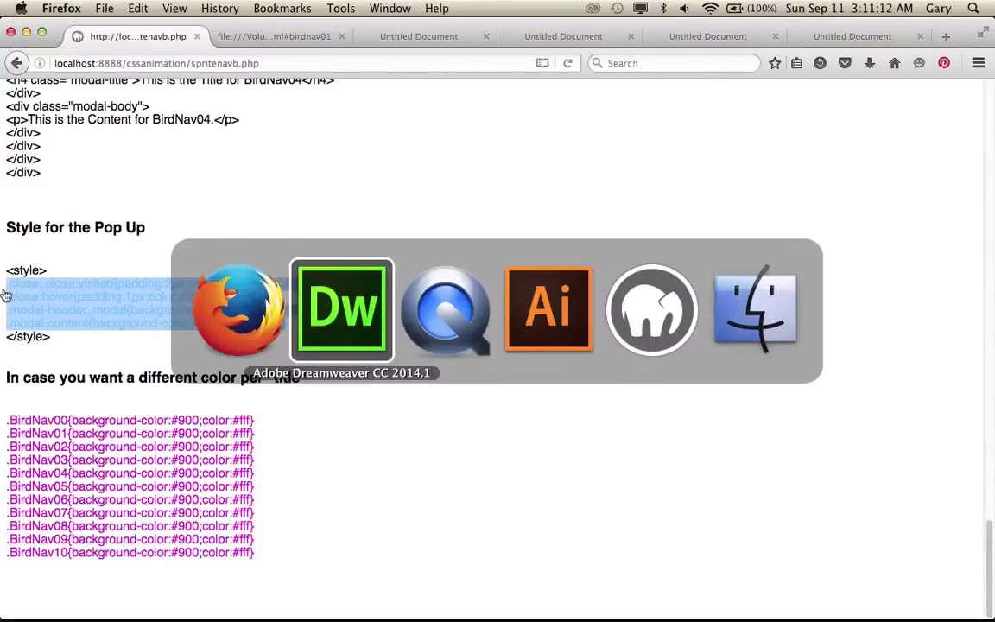
scroll(164, 285, "up", 20)
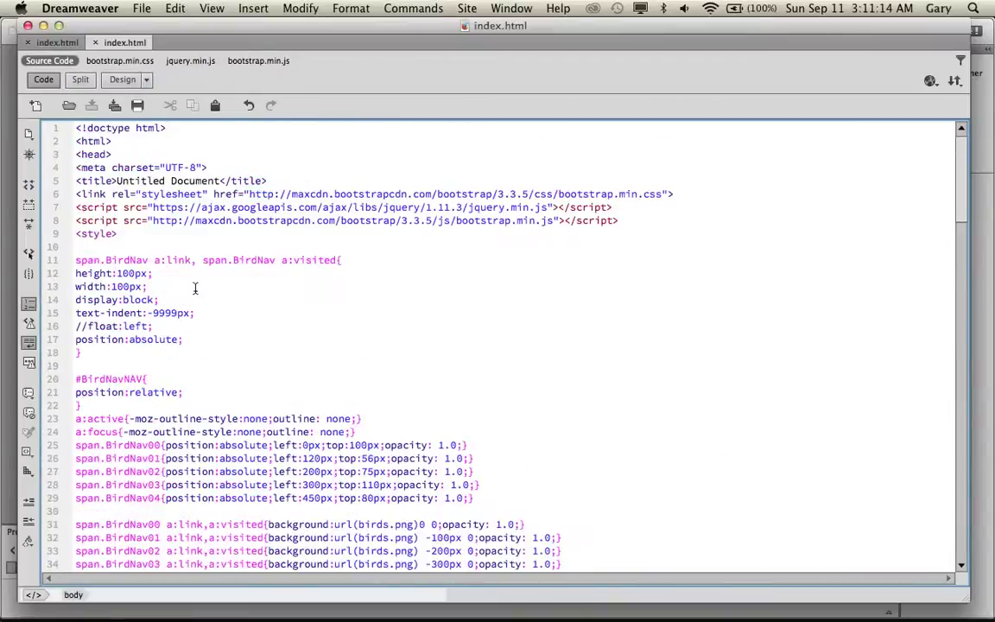
left_click(135, 237)
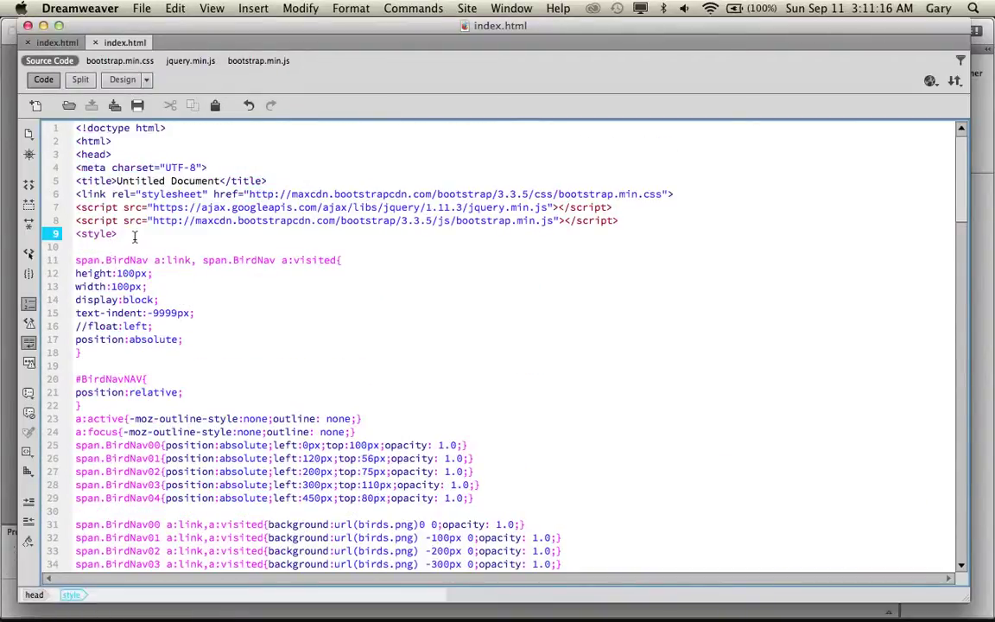
key("Return")
key("Return")
key("Return")
key("Return")
left_click(101, 266)
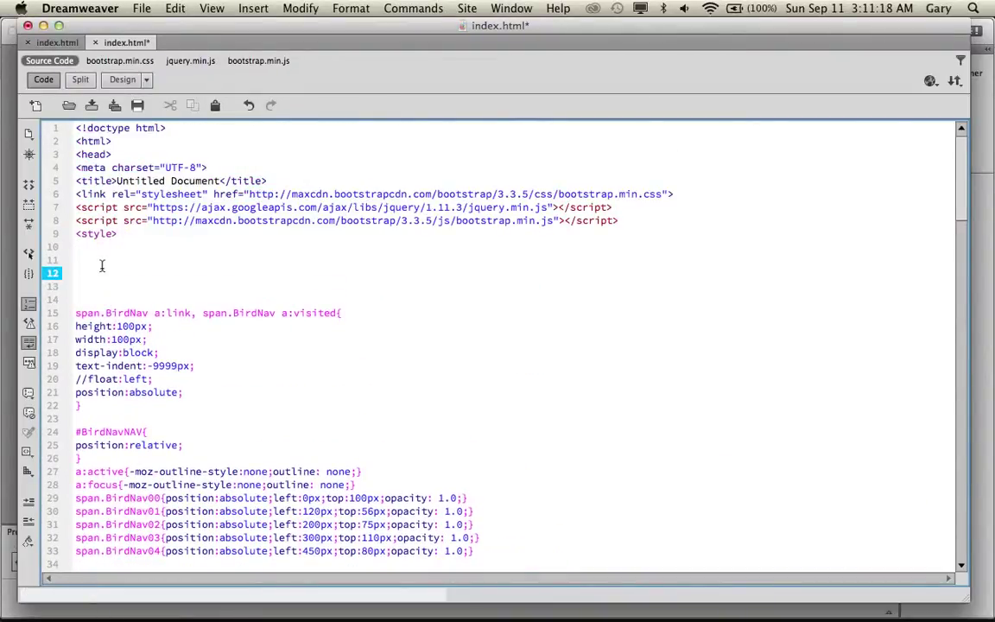
type(".close,.close:visited{padding:2px;color:#fff;opacity: 0.9;} .close:hover{padding:1px;color:#fff;opacity: 0.9;} .modal-header,.modal{background-color:#369;color:#fff} .modal-content{background-color:#eee;color:#000}")
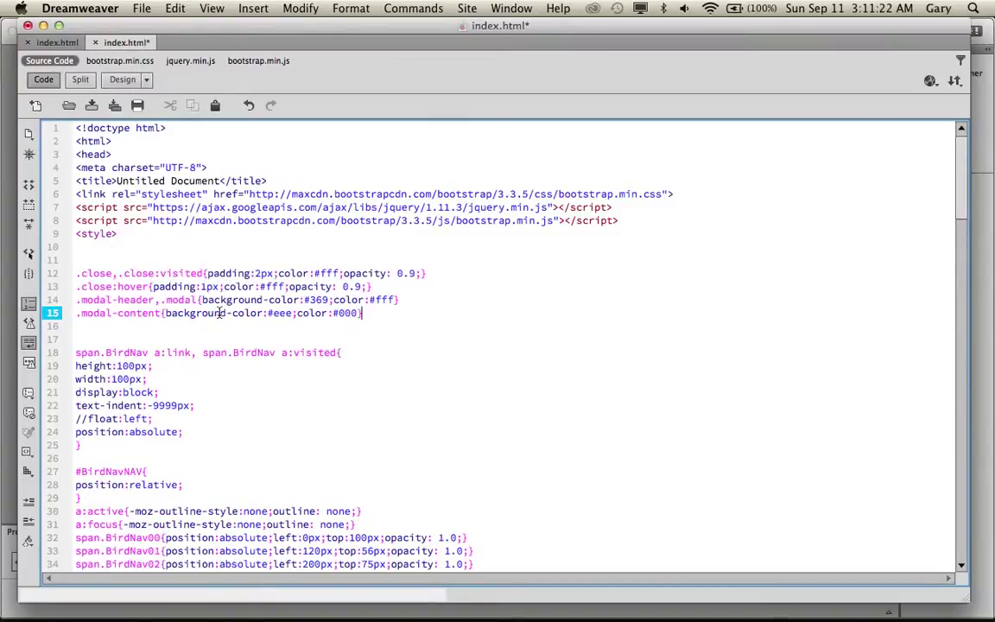
key("super+s")
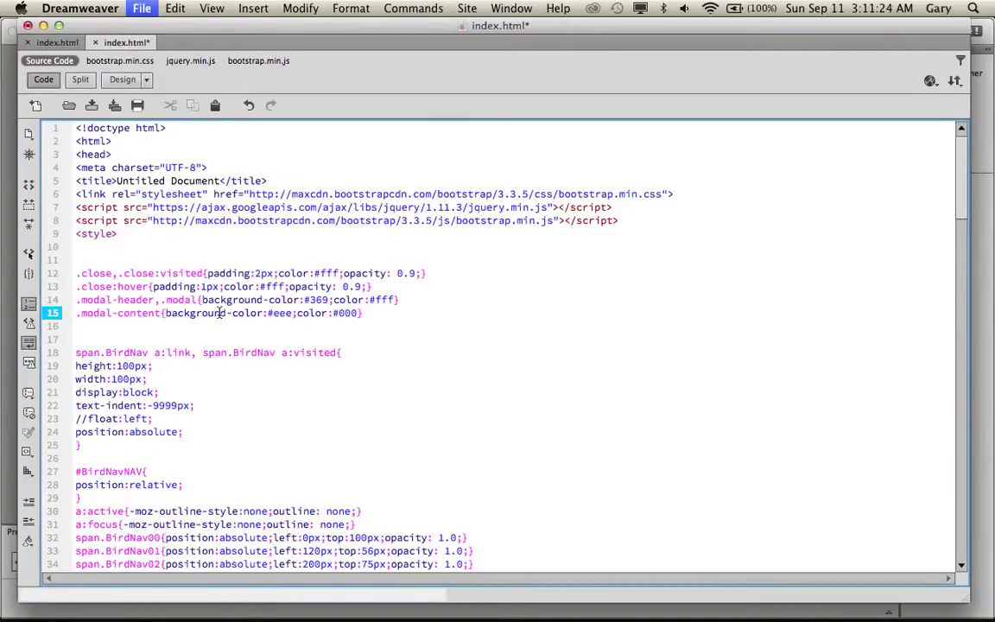
Switch to Firefox and reload the index.html preview page.
key("super+Tab")
key("super+Tab")
key("super+Tab")
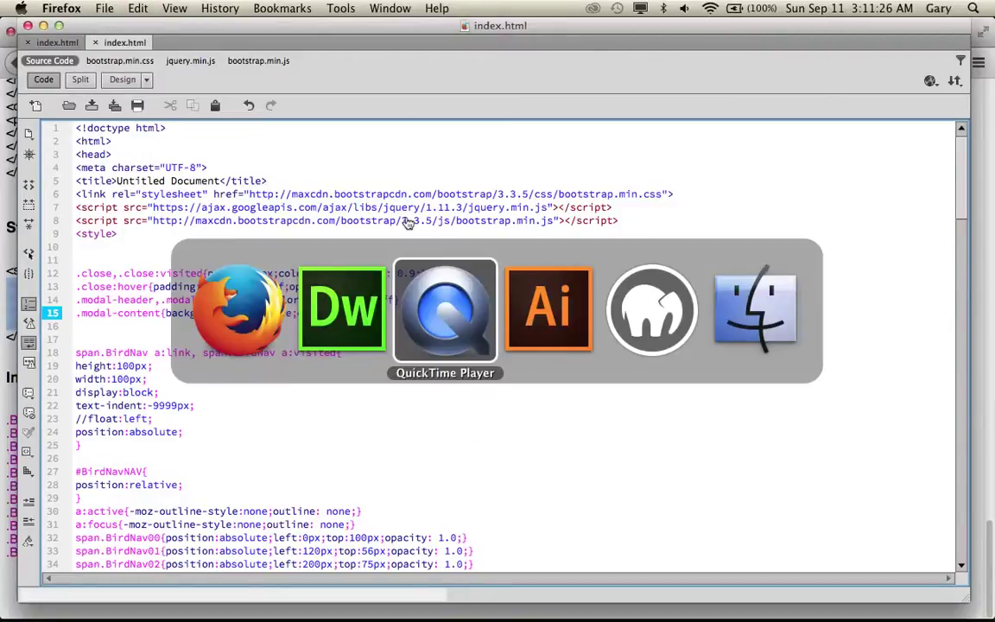
key("super+Tab")
key("super+Tab")
key("super+Tab")
key("super+Tab")
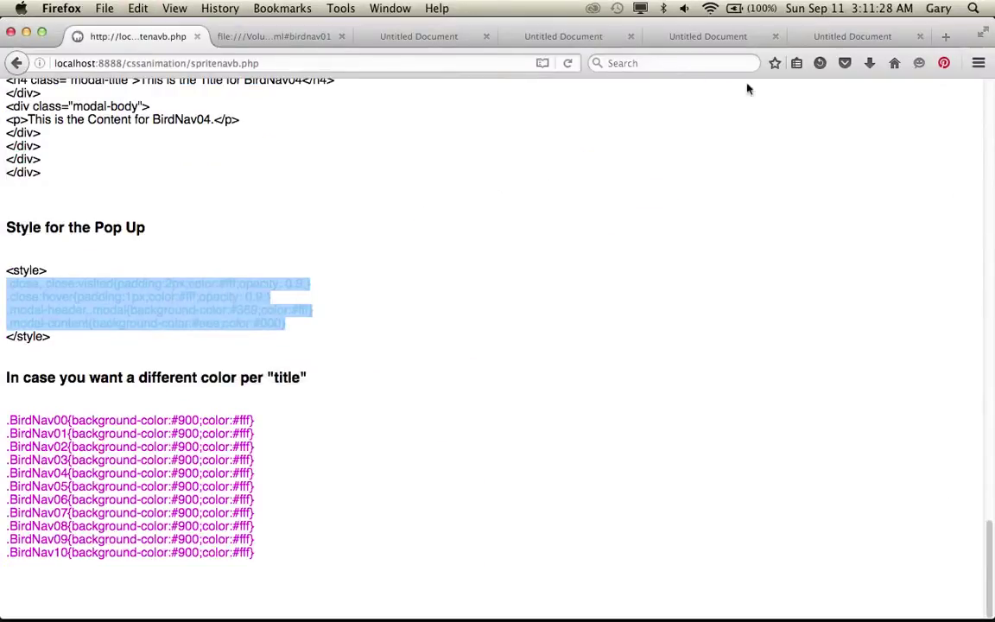
left_click(824, 36)
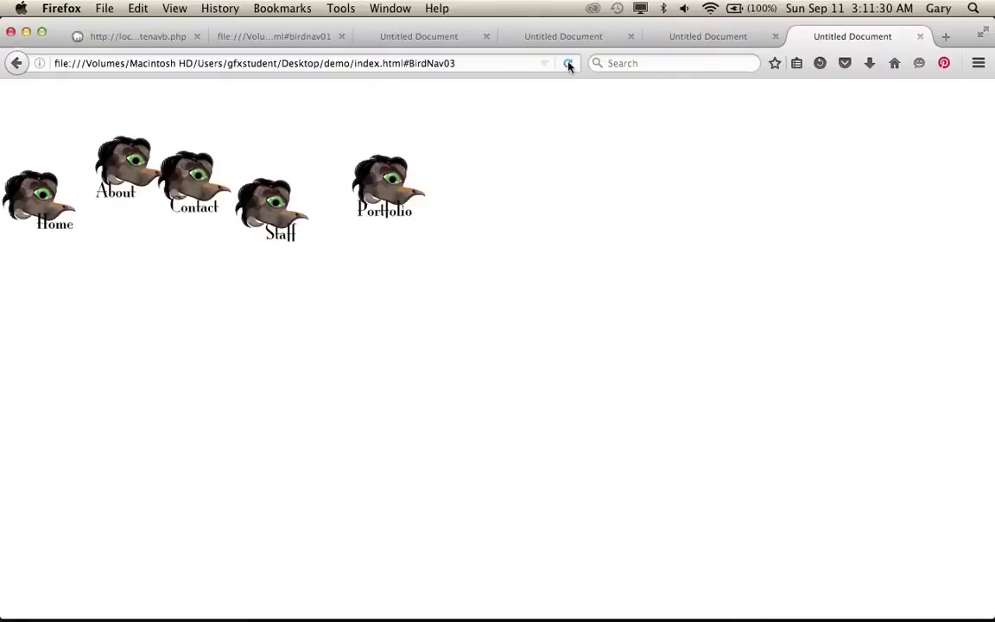
Check the restyled Portfolio, Staff and Contact pop-ups, dismissing each one after viewing it.
left_click(390, 178)
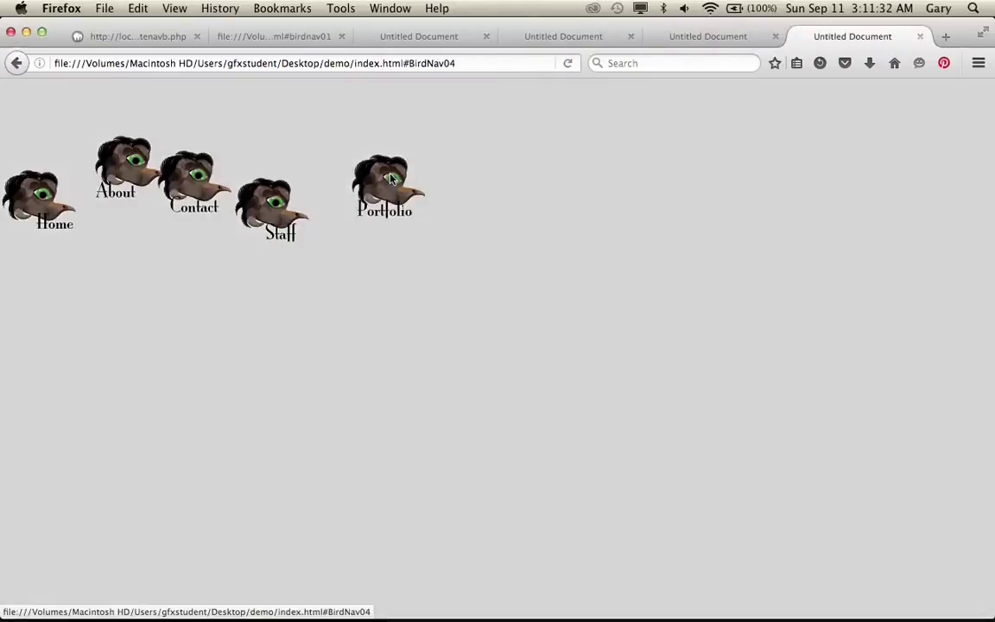
left_click(369, 338)
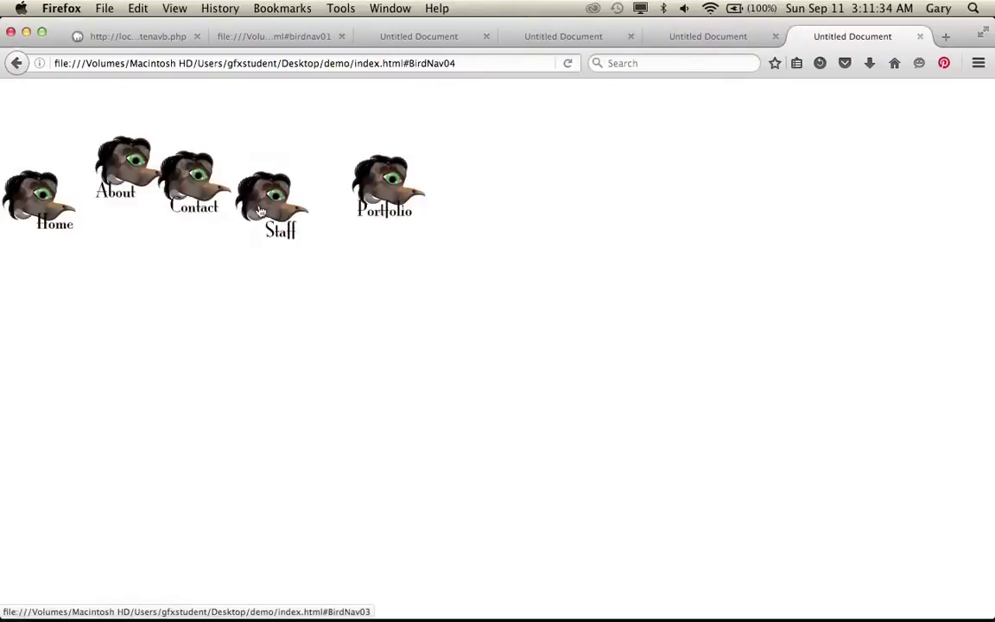
left_click(259, 211)
left_click(262, 299)
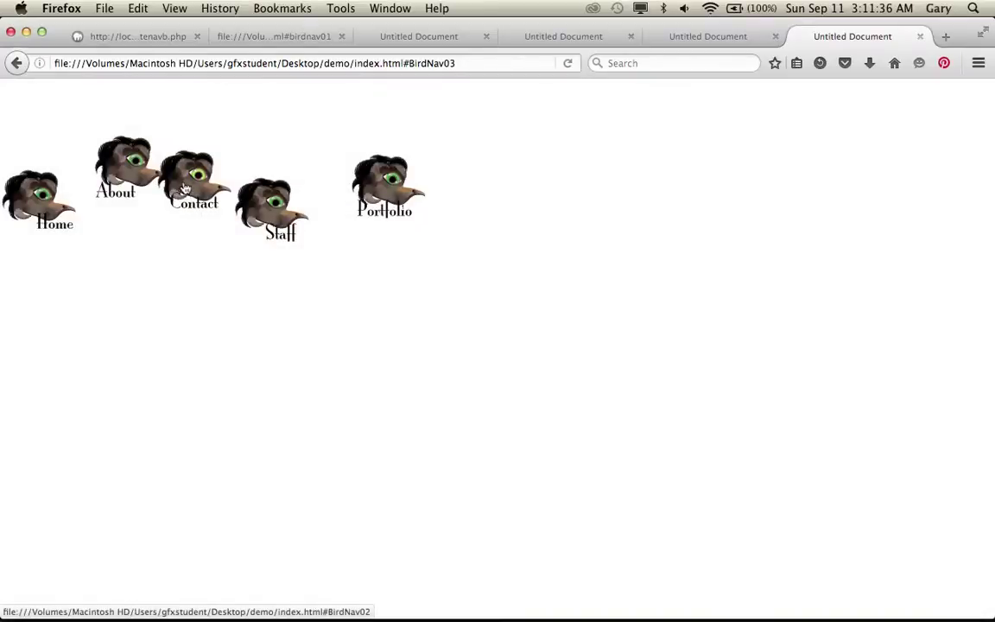
left_click(184, 188)
left_click(258, 377)
Switch to Dreamweaver, rename the .modal selector in the .modal-header rule to .modalz, and save index.html.
key("super+Tab")
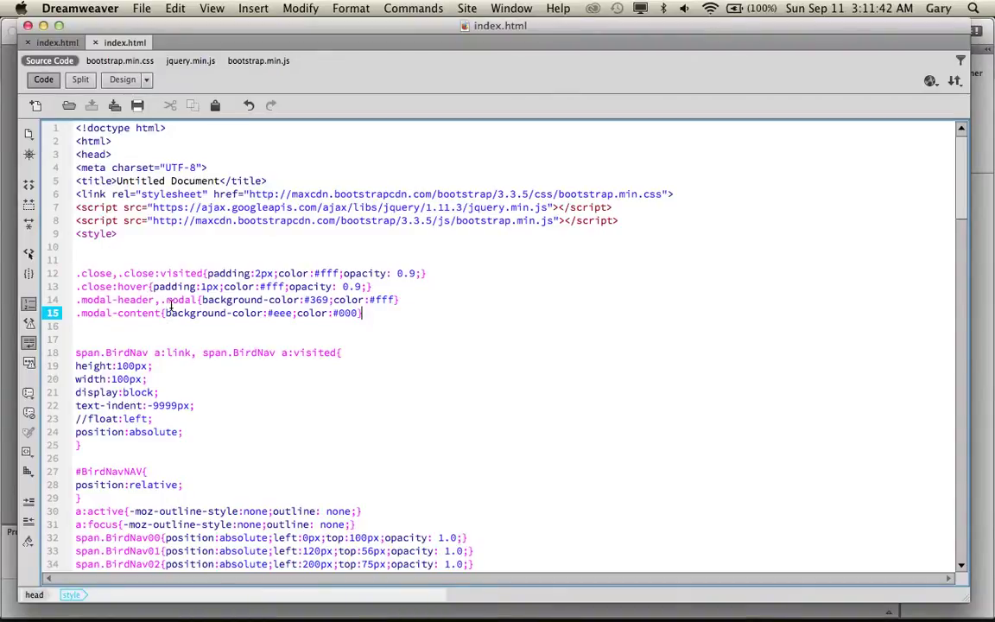
left_click(197, 300)
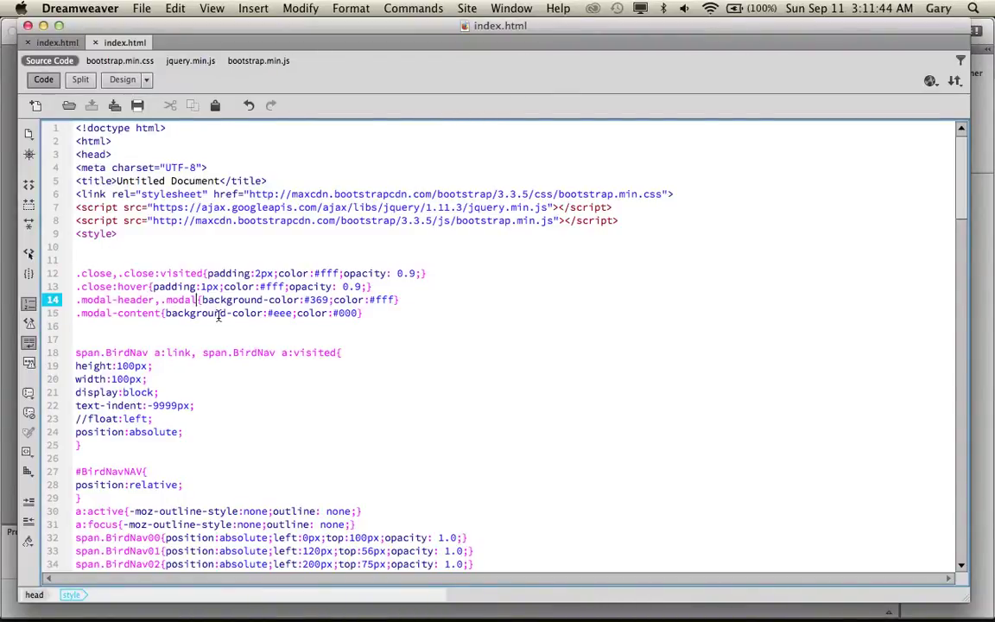
type("a")
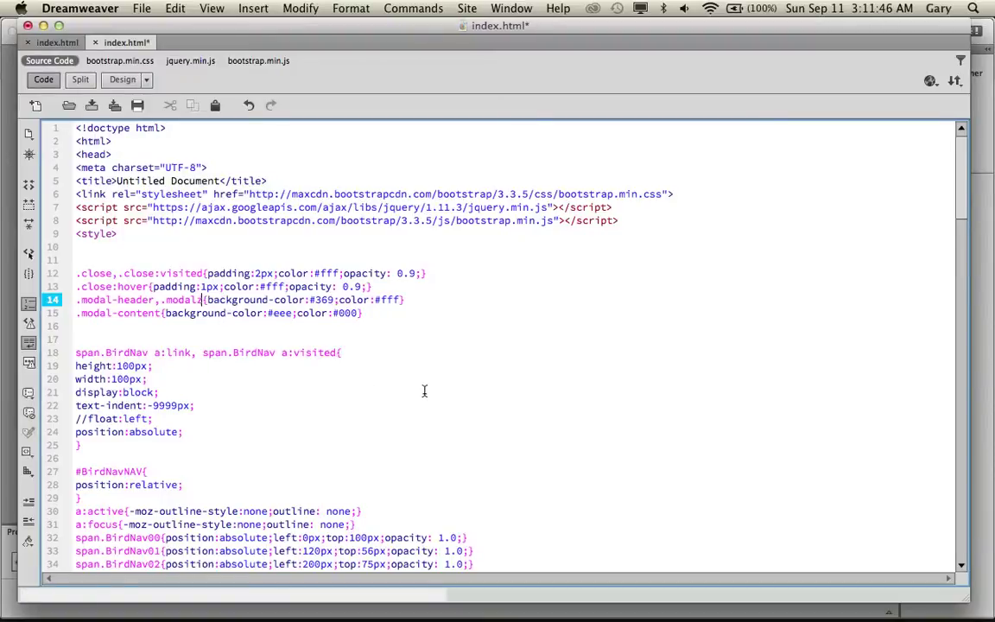
key("super+s")
Switch to Firefox, reload the index.html preview, and check the Portfolio, About and Home pop-ups, dismissing each one.
key("super+Tab")
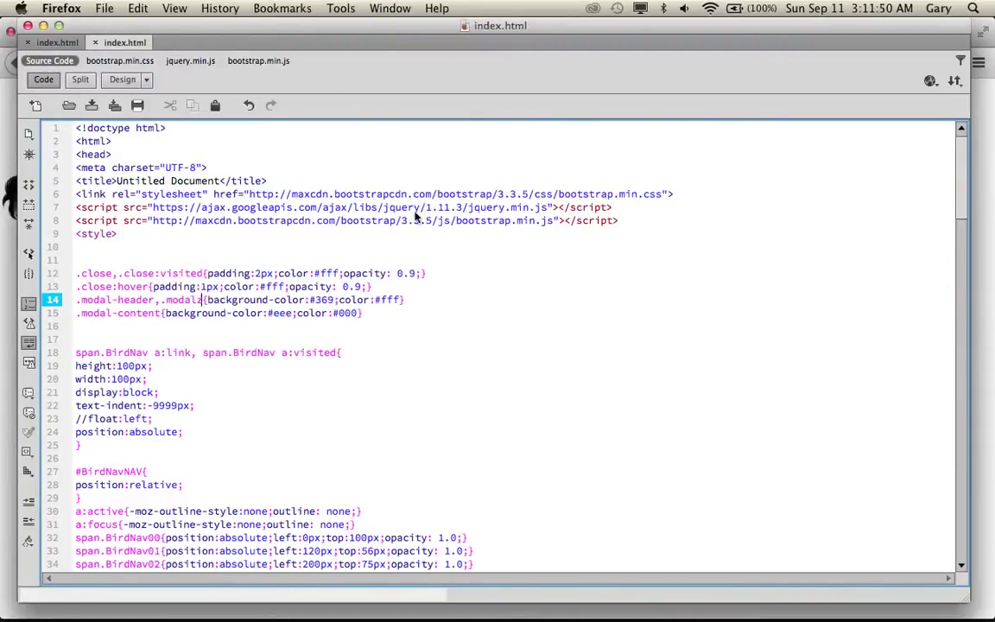
key("super+Tab")
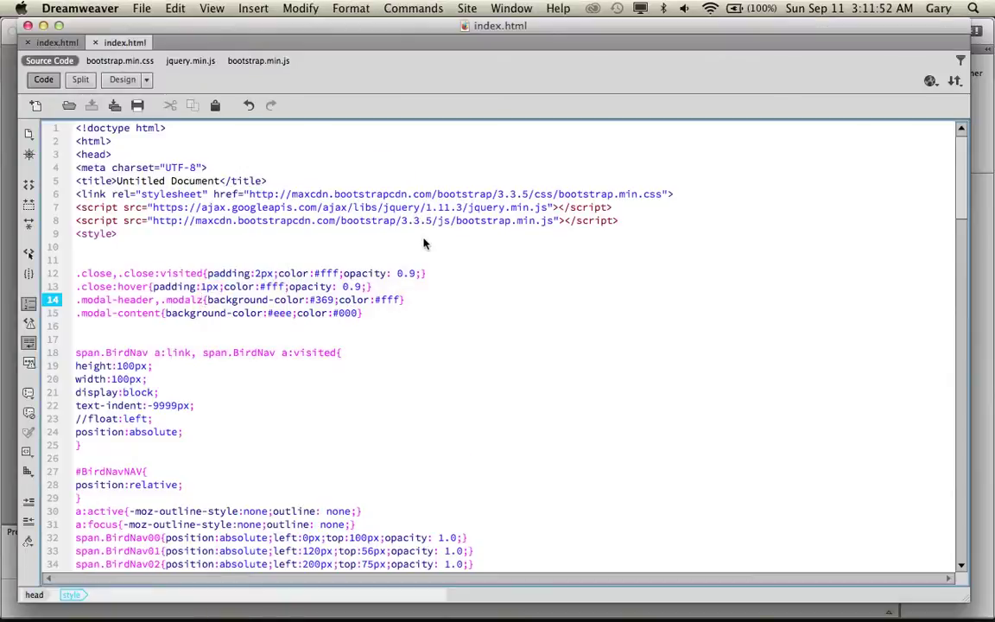
key("super+Tab")
left_click(569, 66)
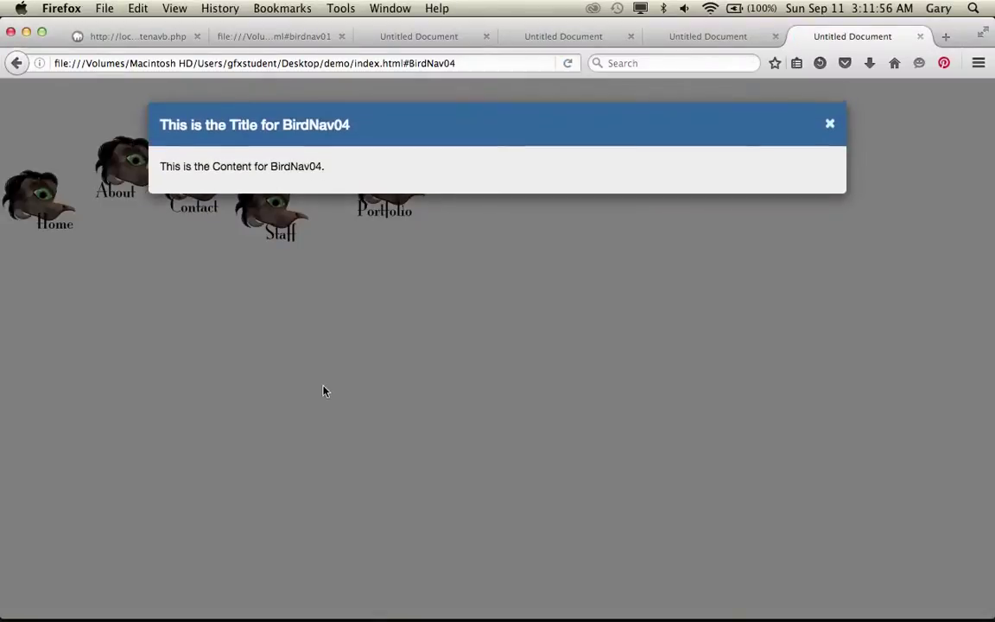
left_click(308, 384)
left_click(134, 177)
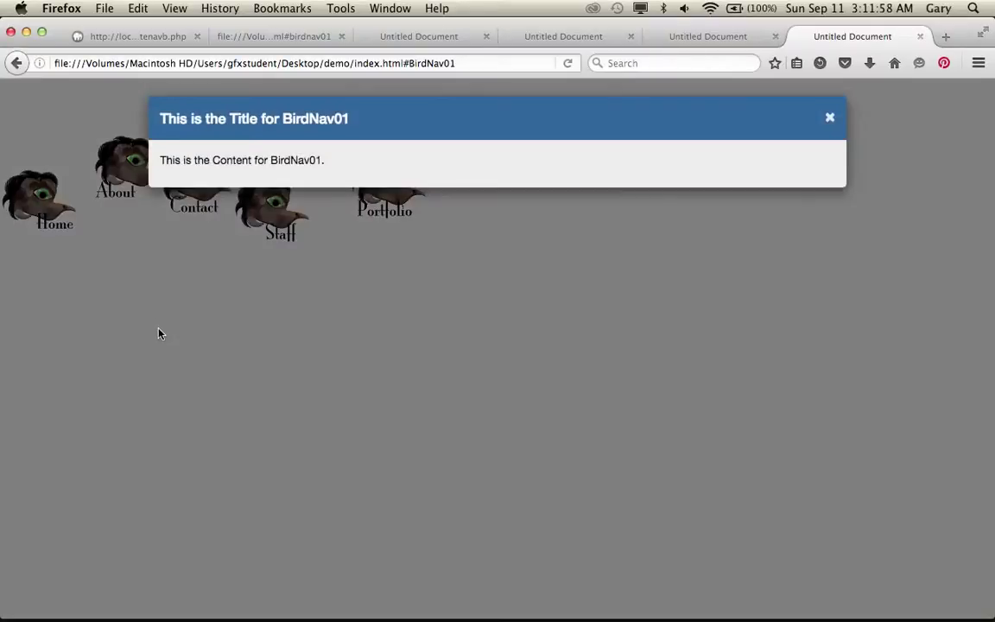
left_click(36, 212)
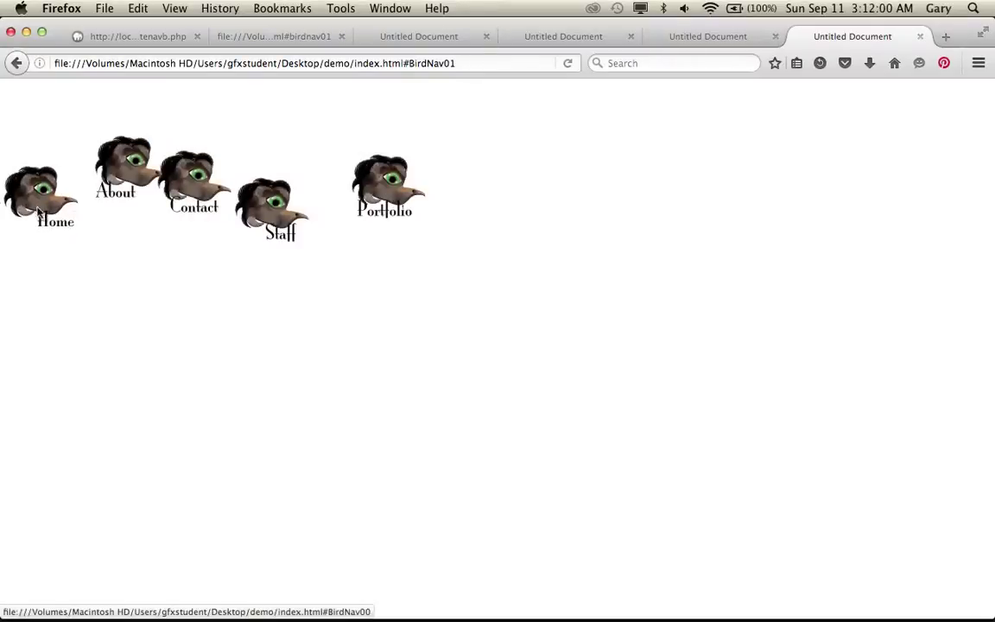
left_click(36, 207)
left_click(148, 326)
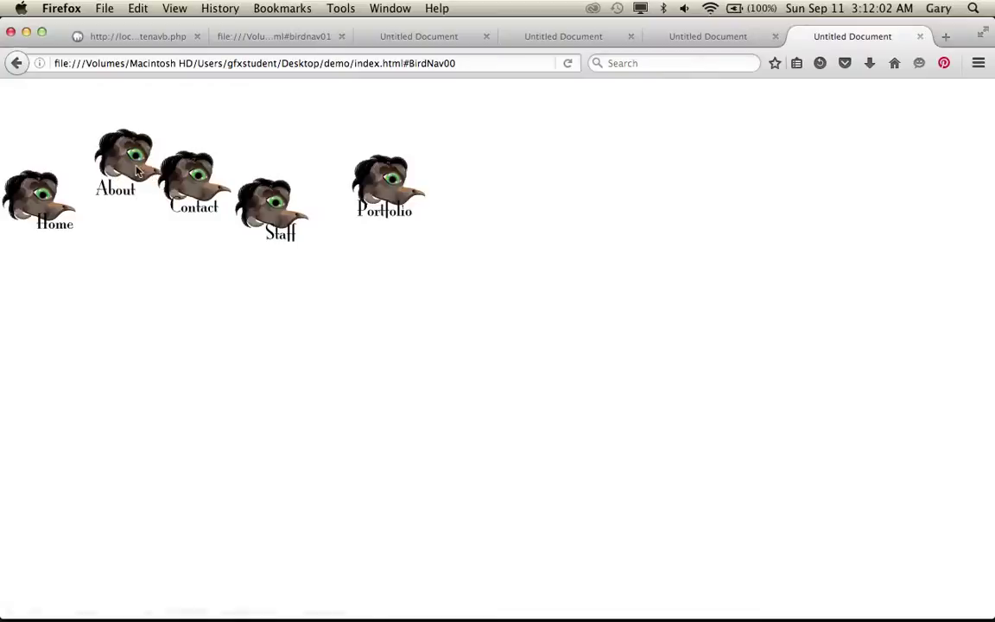
left_click(136, 166)
left_click(199, 327)
Switch to Dreamweaver and replace the modal title text of the BirdNav00 pop-up with "Home".
key("super+Tab")
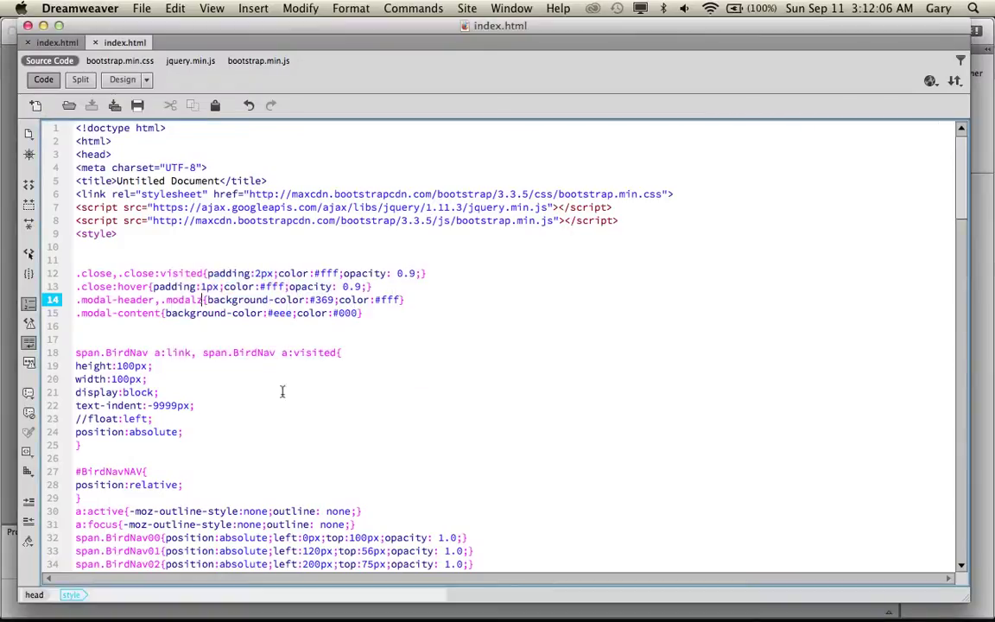
scroll(285, 384, "down", 20)
scroll(292, 268, "up", 12)
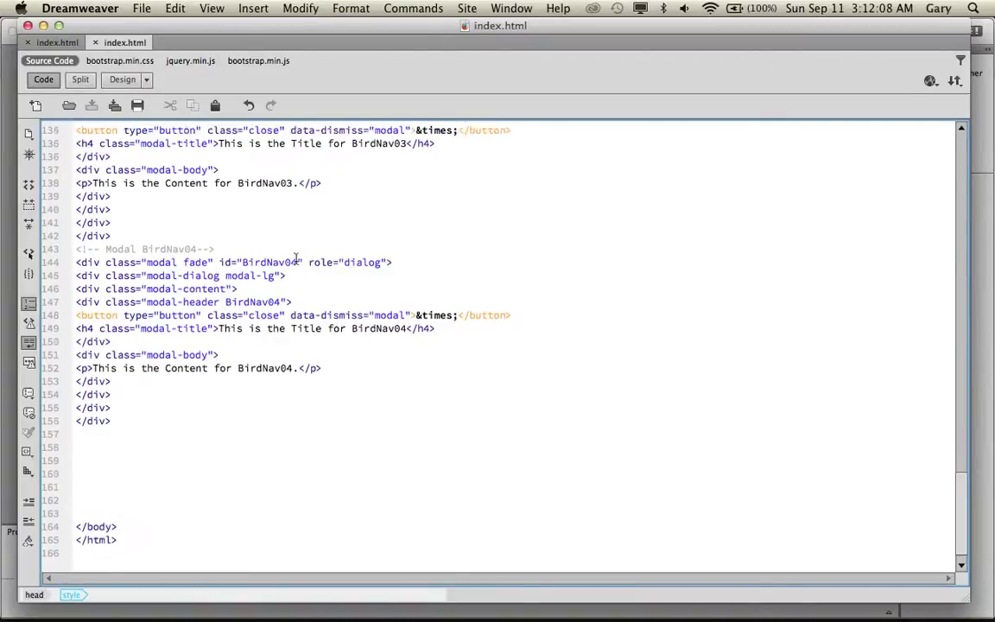
scroll(292, 267, "up", 5)
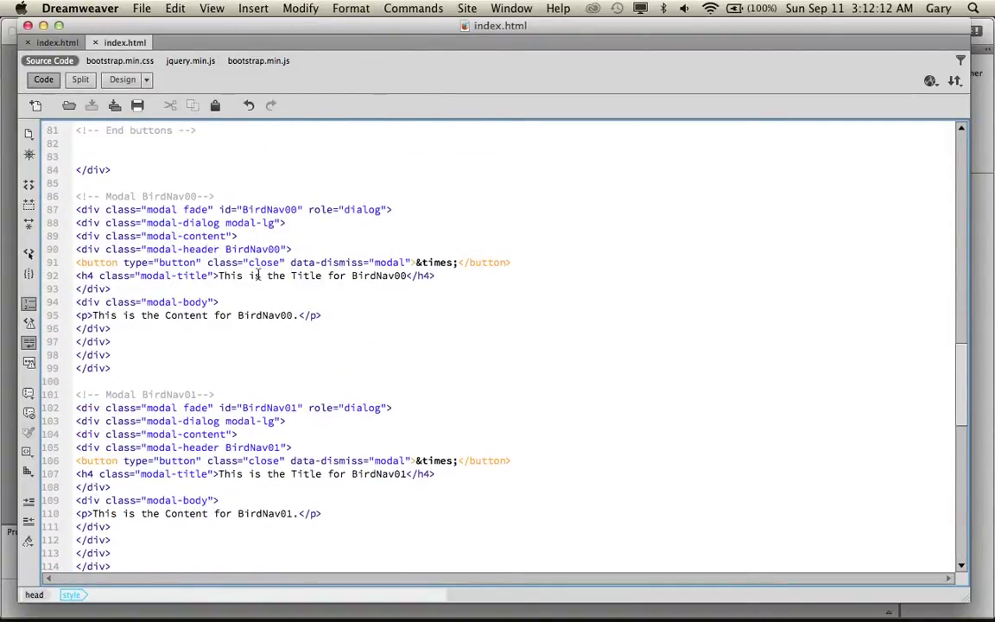
left_click_drag(407, 276, 220, 275)
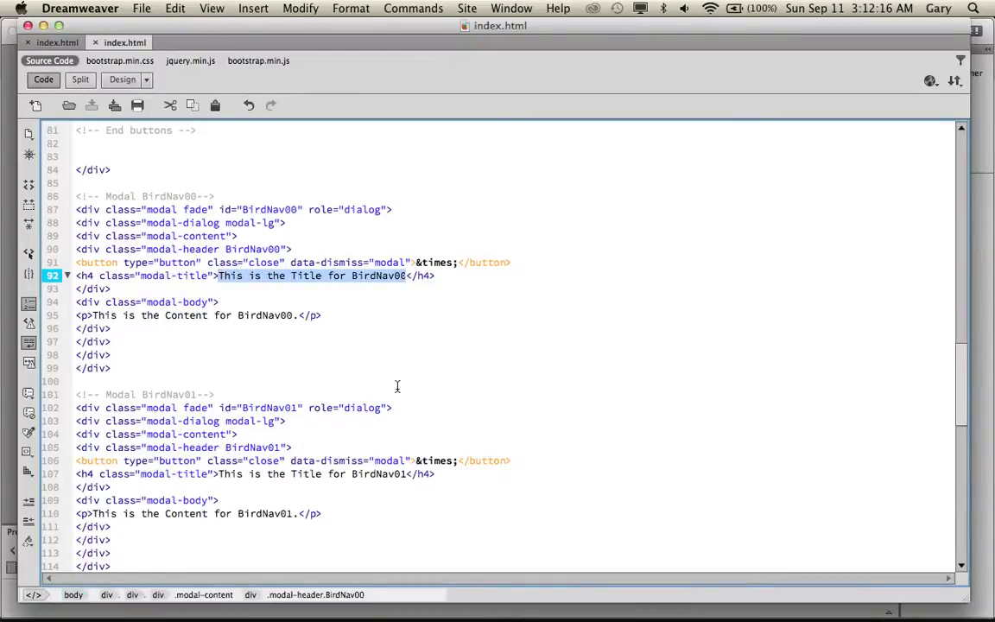
type("Home")
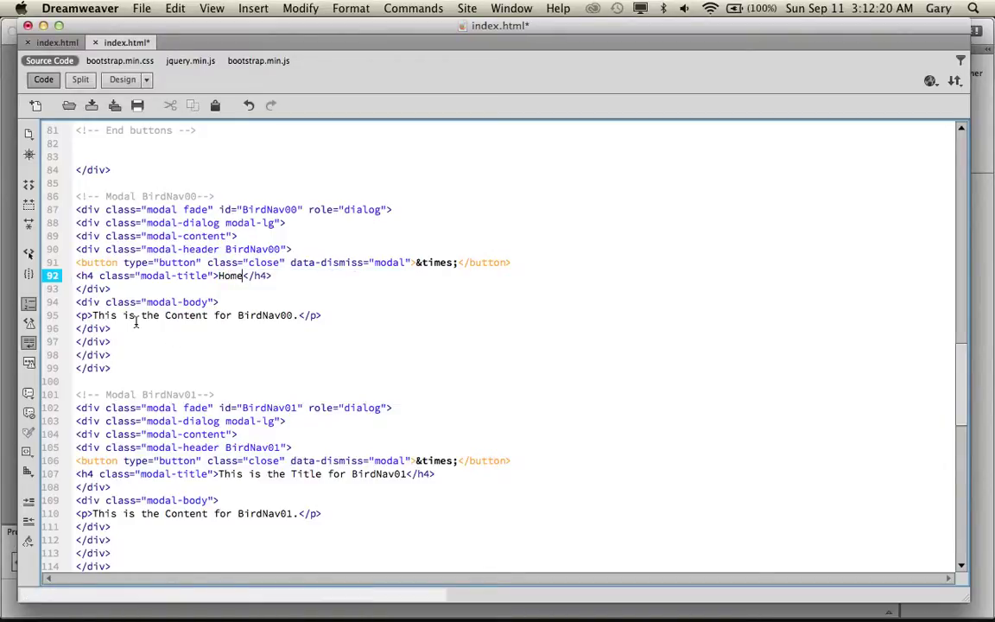
Replace the BirdNav00 modal body paragraph with "This is the home page.".
left_click_drag(94, 315, 293, 316)
type("This is ")
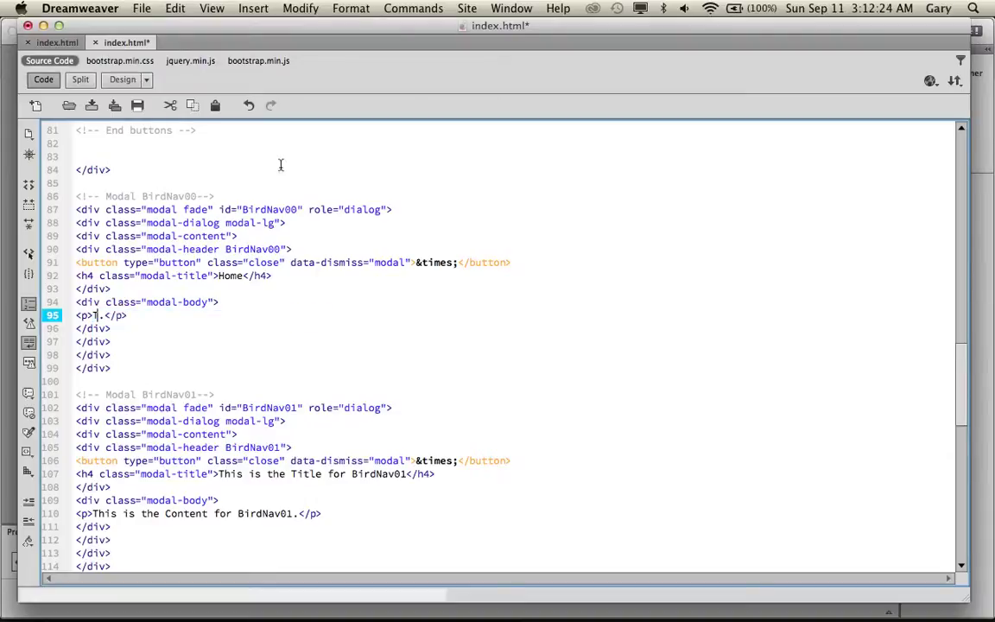
type("the home p")
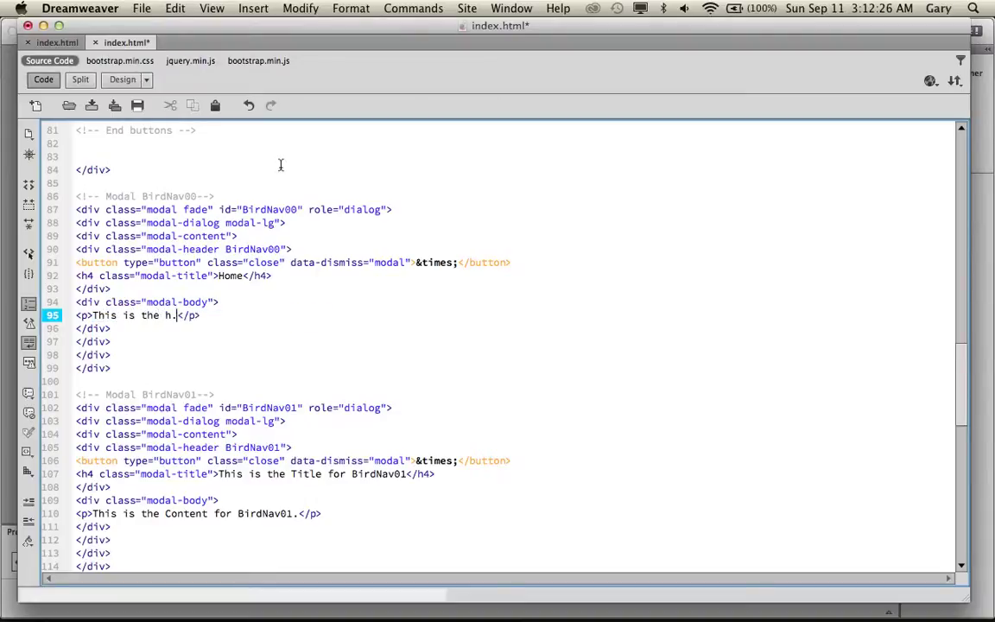
type("age.")
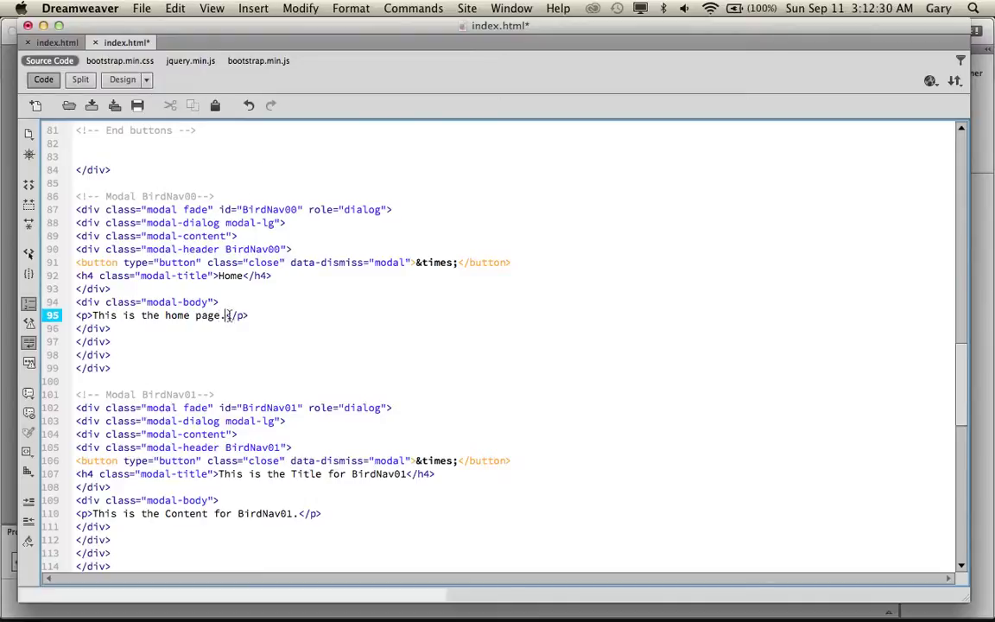
Repeat the sentence "This is the home page." ten times in the BirdNav00 paragraph and save index.html.
left_click_drag(228, 316, 96, 318)
key("super+c")
key("super+v")
key("super+v")
key("super+v")
key("super+v")
key("super+v")
key("super+v")
key("super+v")
key("super+v")
key("super+v")
key("super+v")
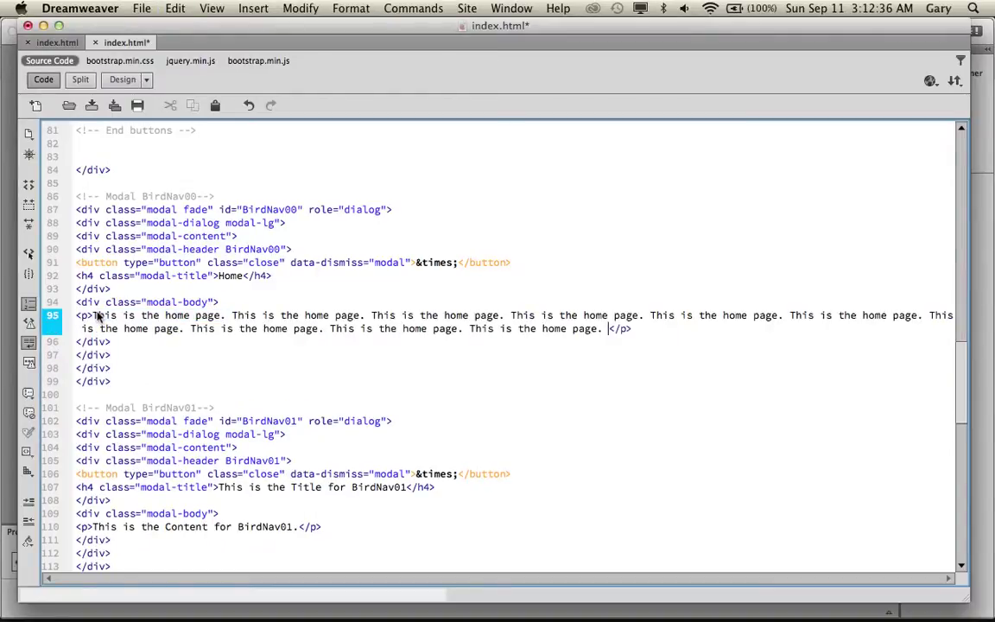
key("super+s")
Switch to Firefox, reload the index.html preview, and check the edited Home pop-up along with About and Staff, dismissing each one.
key("super+Tab")
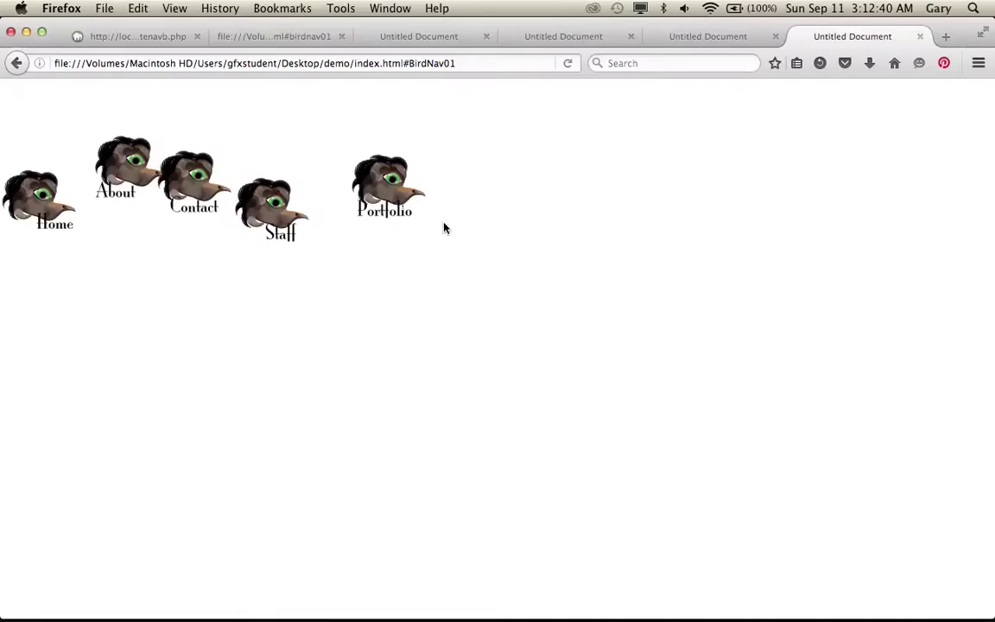
left_click(568, 65)
left_click(48, 181)
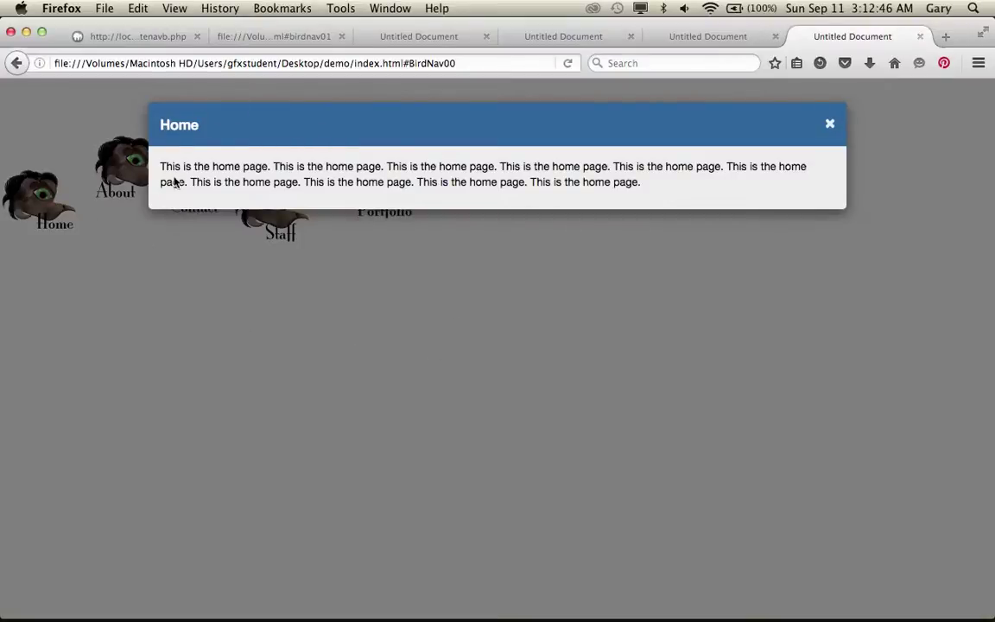
left_click(149, 275)
left_click(126, 168)
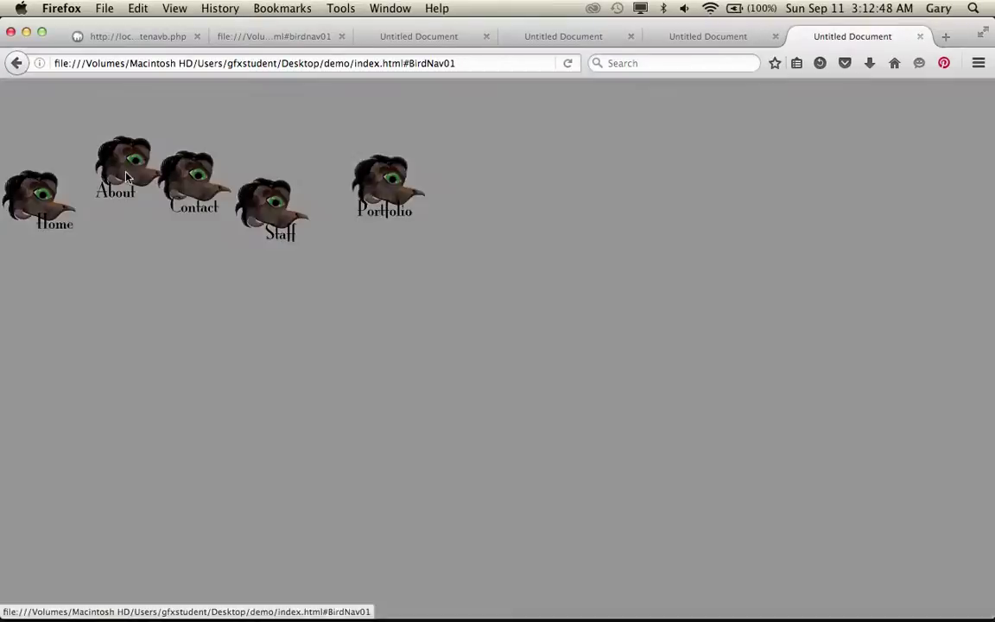
left_click(169, 321)
left_click(39, 194)
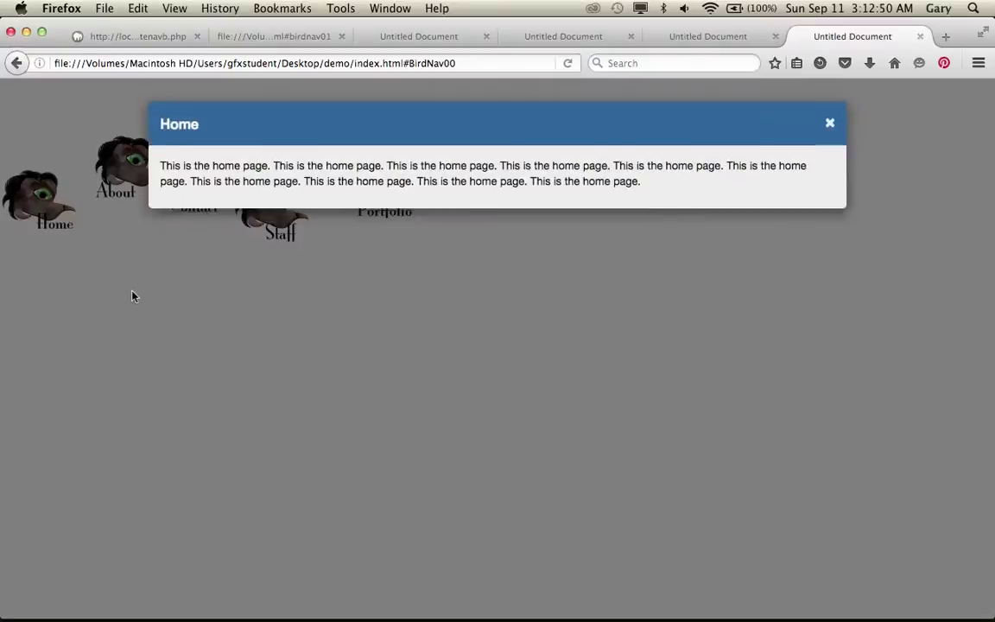
left_click(134, 296)
left_click(255, 207)
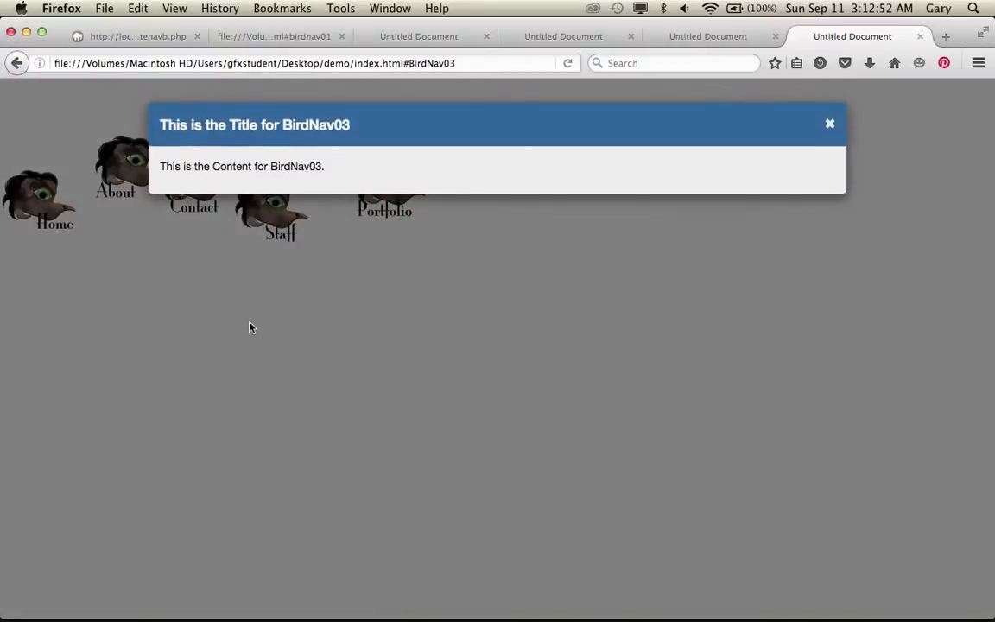
left_click(250, 327)
Go to the spritenavb.php page and copy the .BirdNav00 to .BirdNav10 rules under "In case you want a different color per "title"".
key("super+Tab")
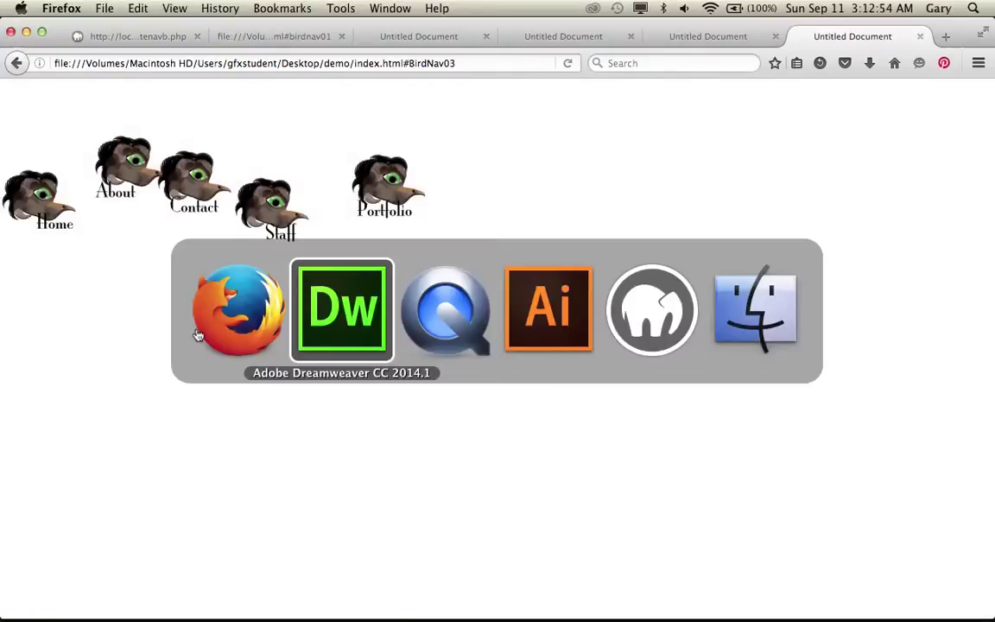
scroll(213, 344, "down", 10)
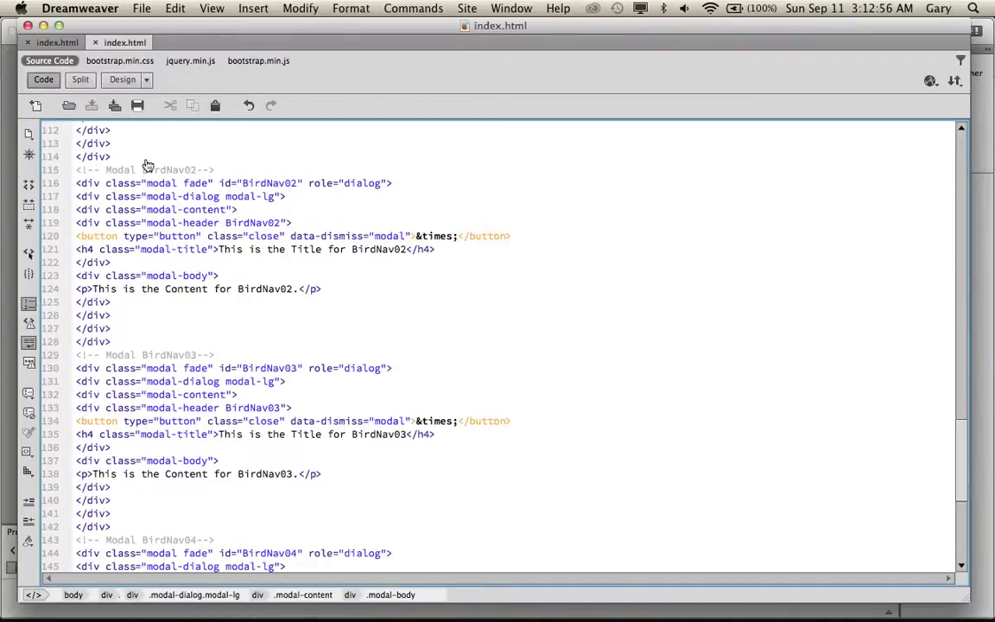
key("super+Tab")
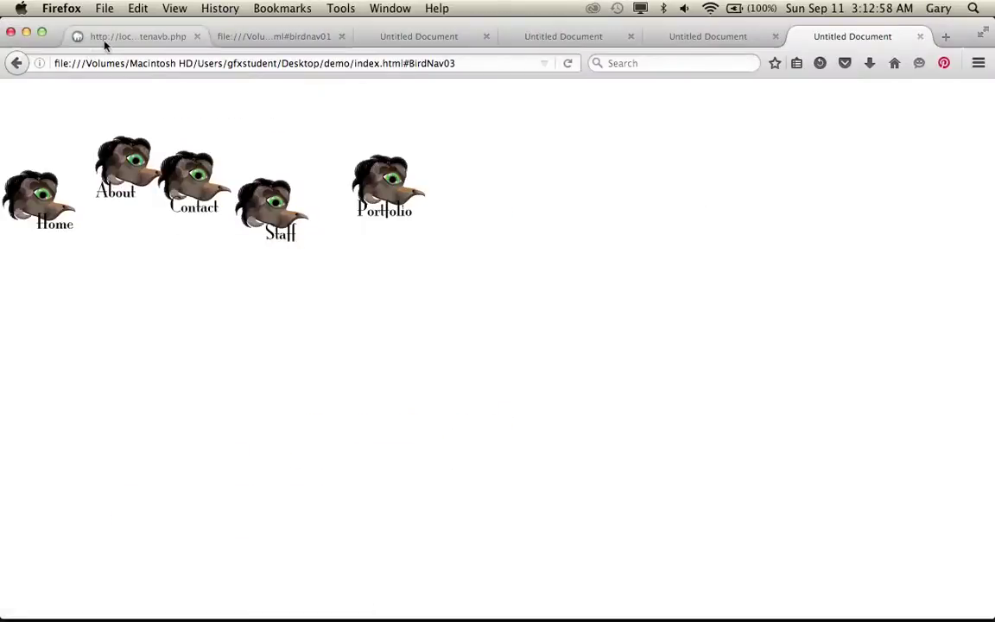
left_click(104, 39)
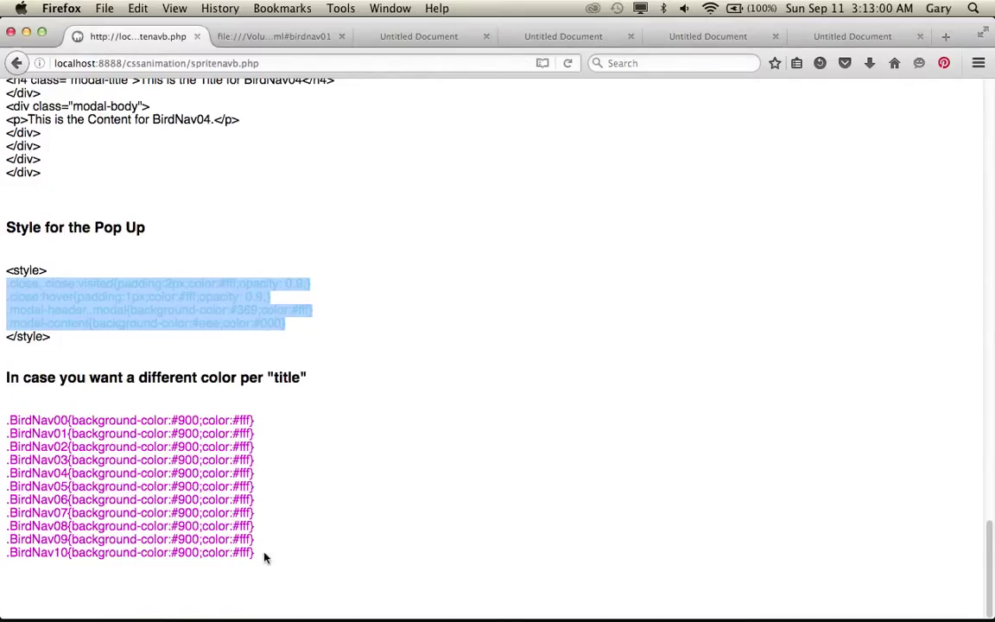
left_click_drag(265, 558, 8, 422)
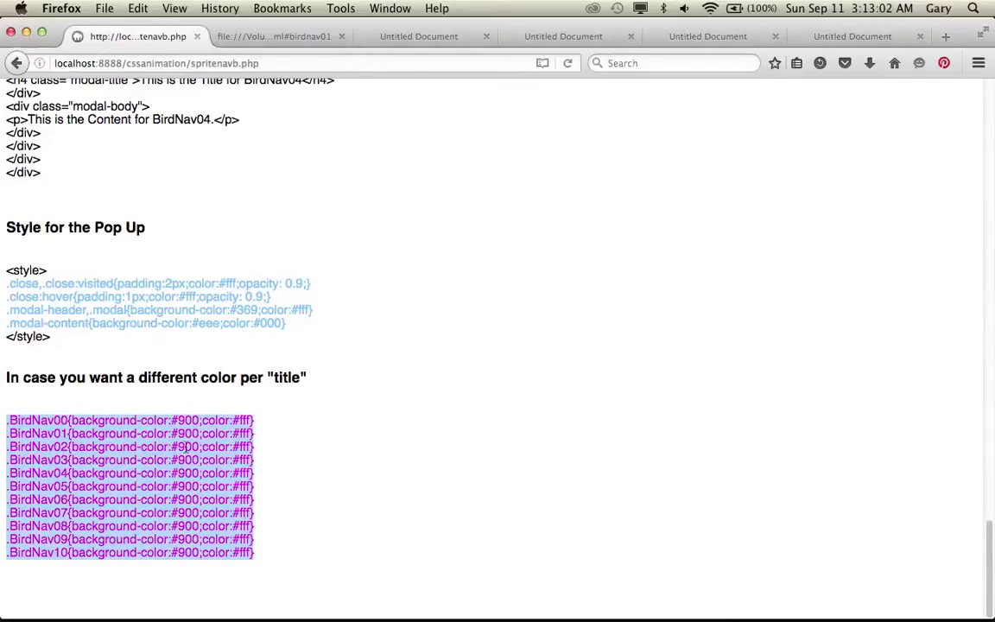
Switch to Dreamweaver and paste the .BirdNav00 to .BirdNav10 colour rules directly below the opening style tag in index.html.
key("super+Tab")
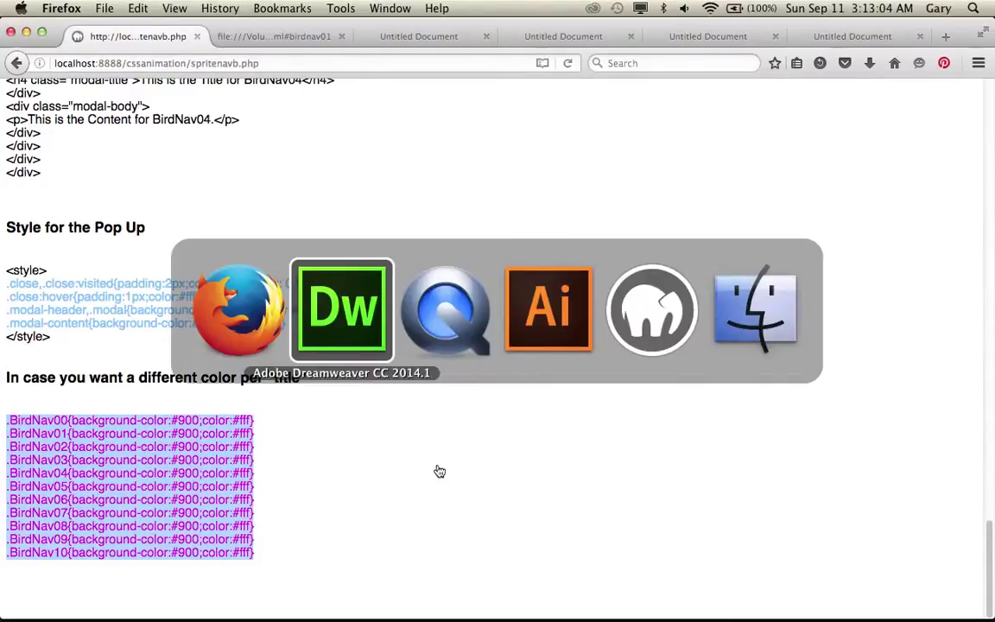
scroll(388, 218, "up", 20)
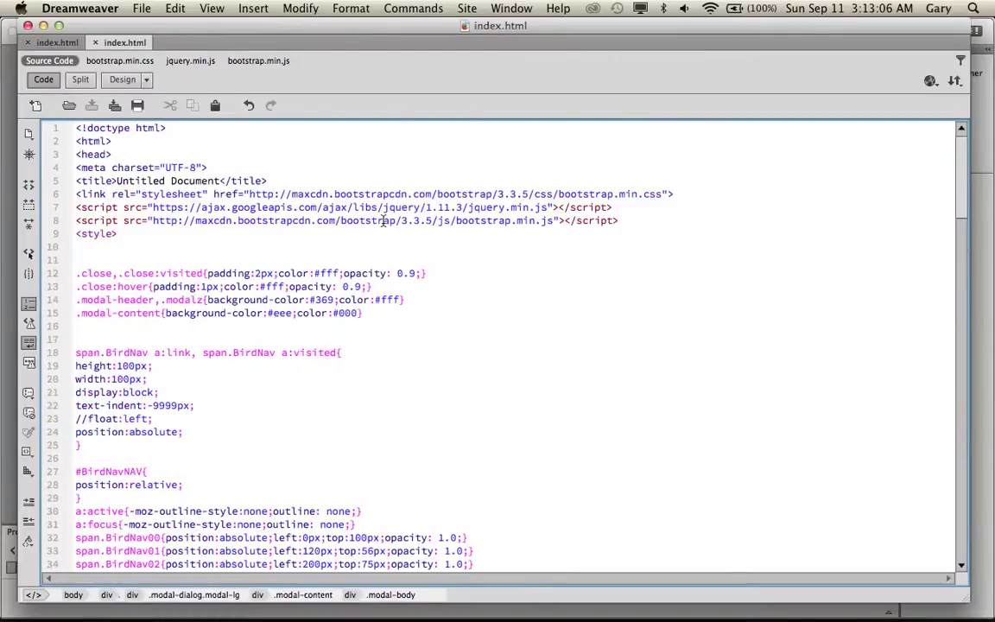
left_click(192, 250)
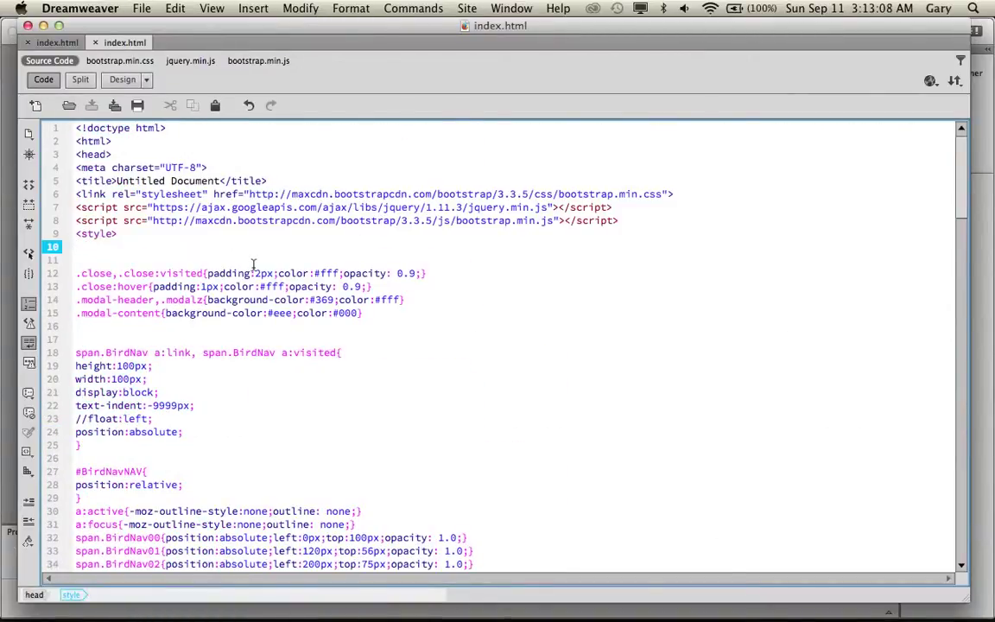
key("super+v")
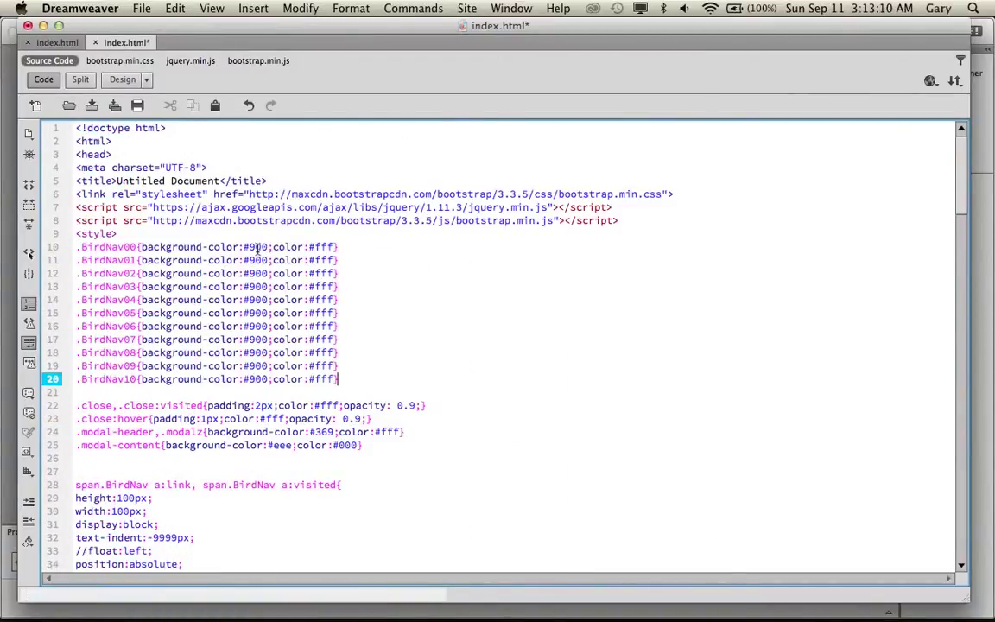
Set the background-color of the .BirdNav00 rule to #f00.
double_click(258, 248)
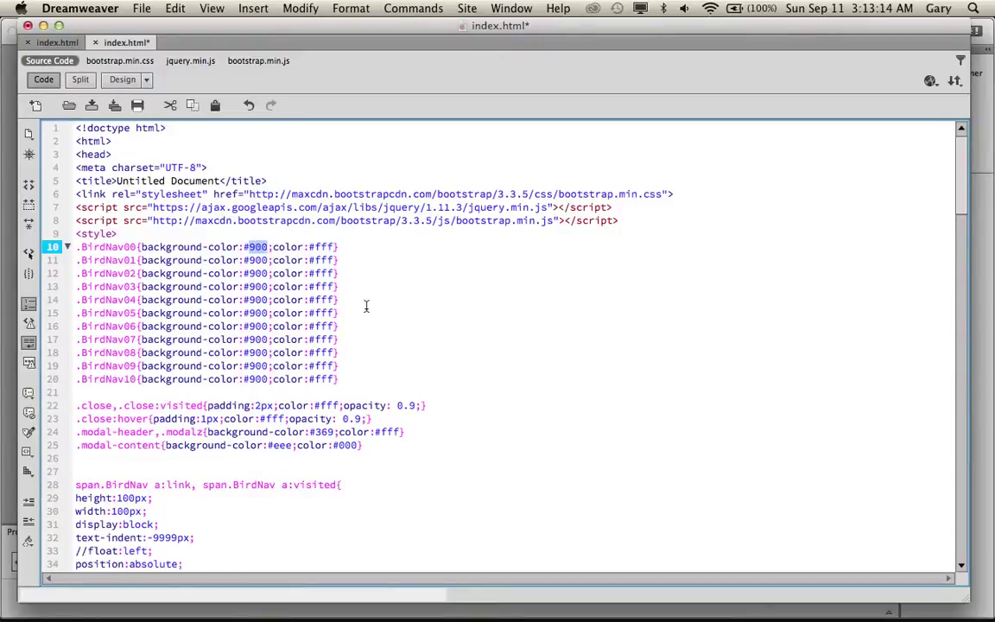
type("#f")
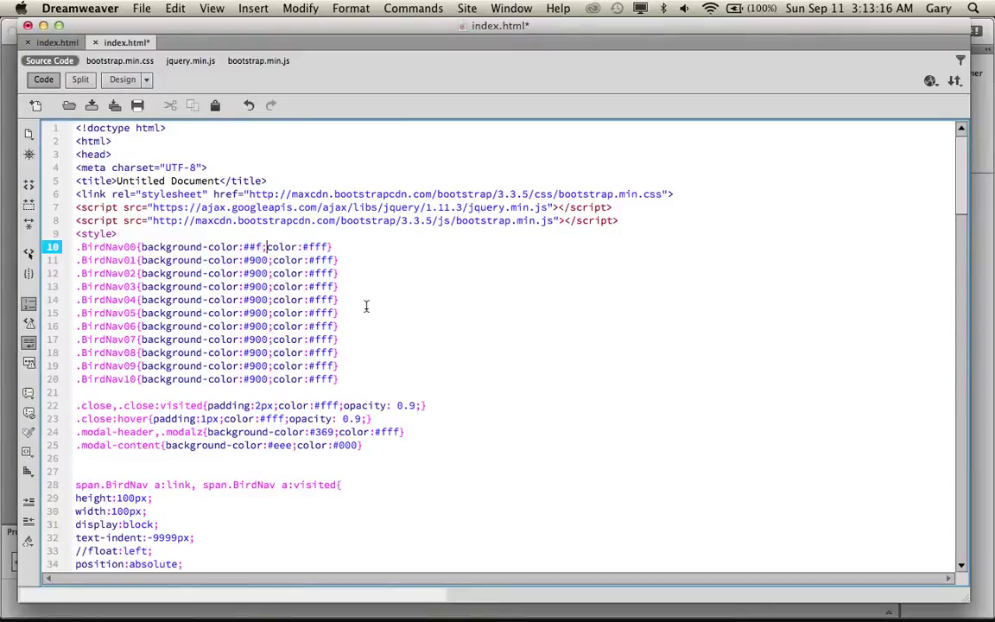
key("Left")
key("BackSpace")
key("BackSpace")
type("f00")
Set the background-color of .BirdNav01 to #060, .BirdNav02 to #f69, .BirdNav03 to #000 and .BirdNav04 to #003.
double_click(256, 260)
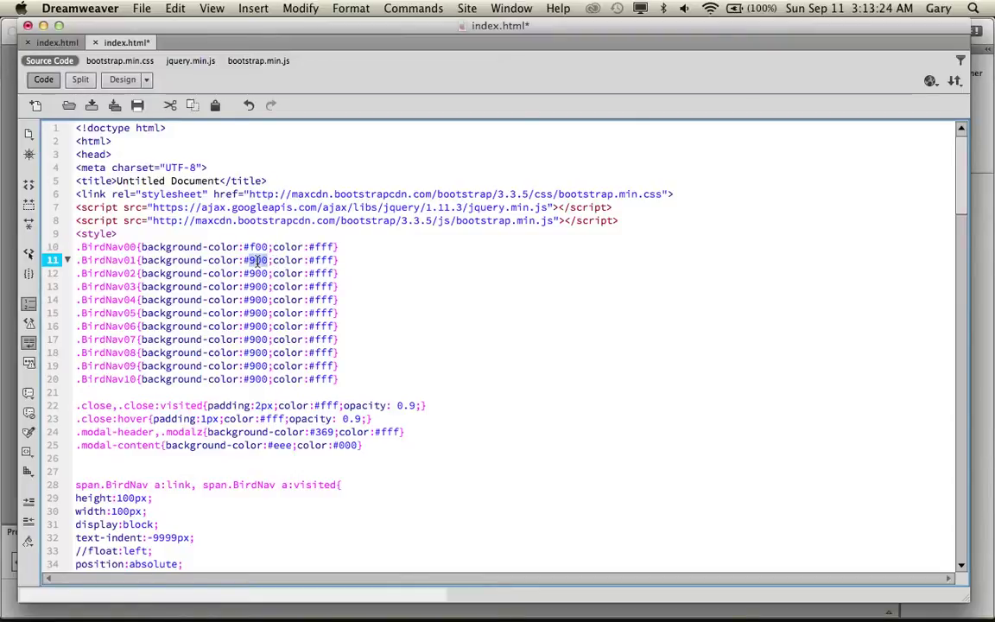
type("0f0")
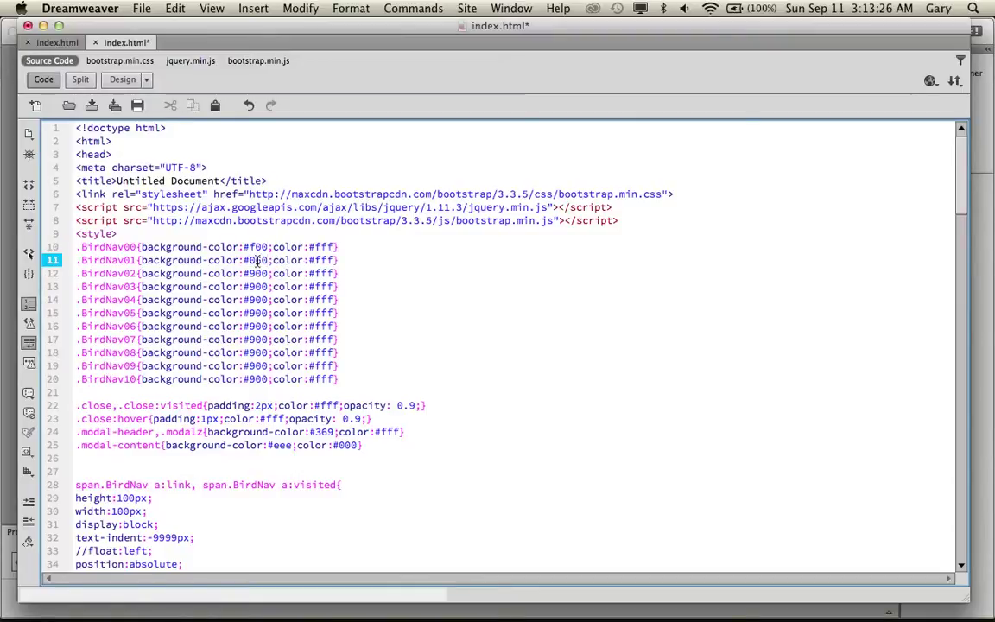
double_click(257, 273)
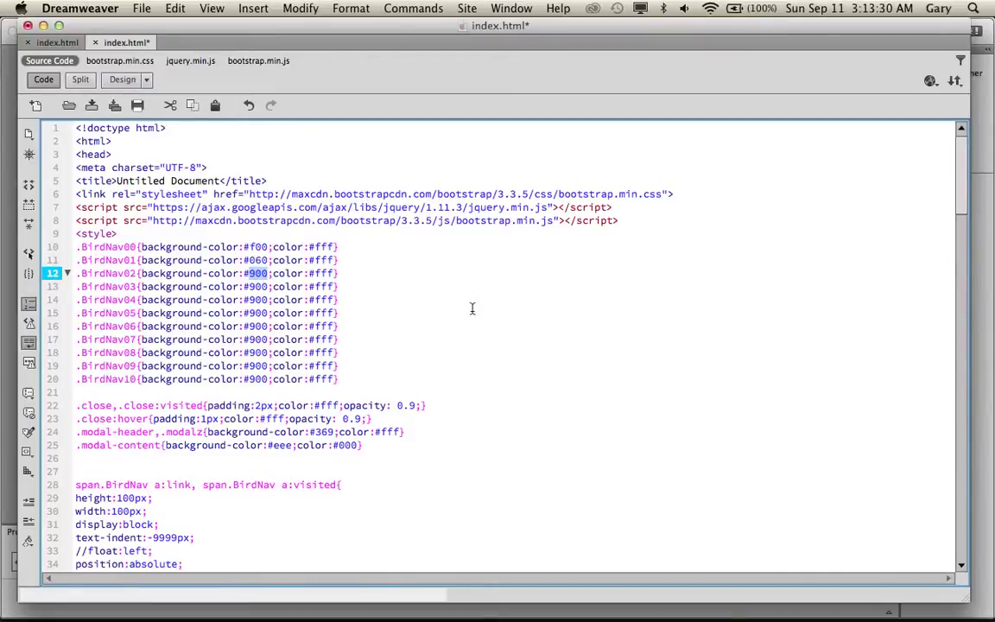
type("f69")
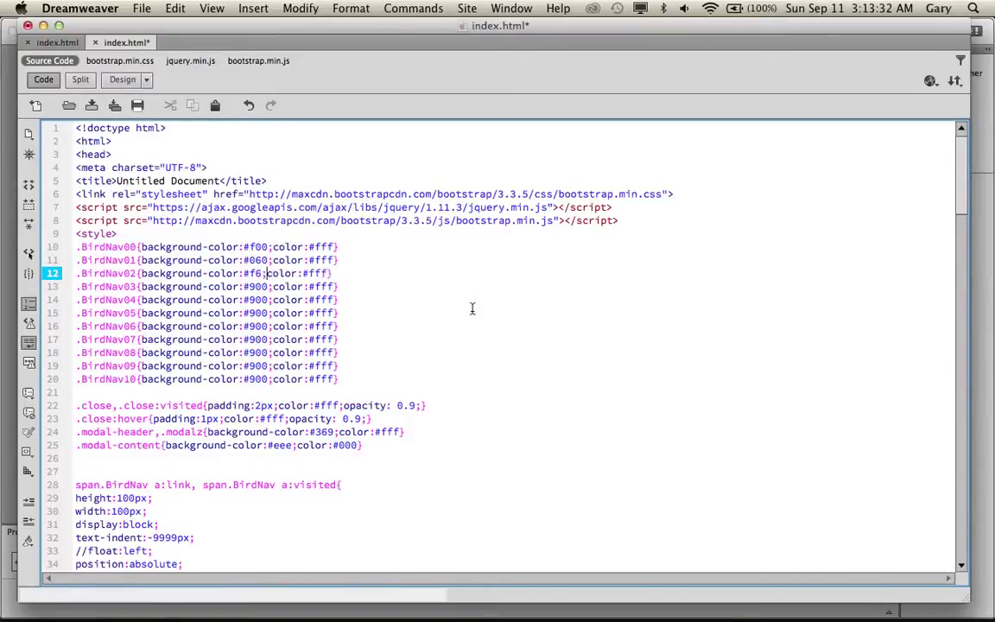
double_click(257, 286)
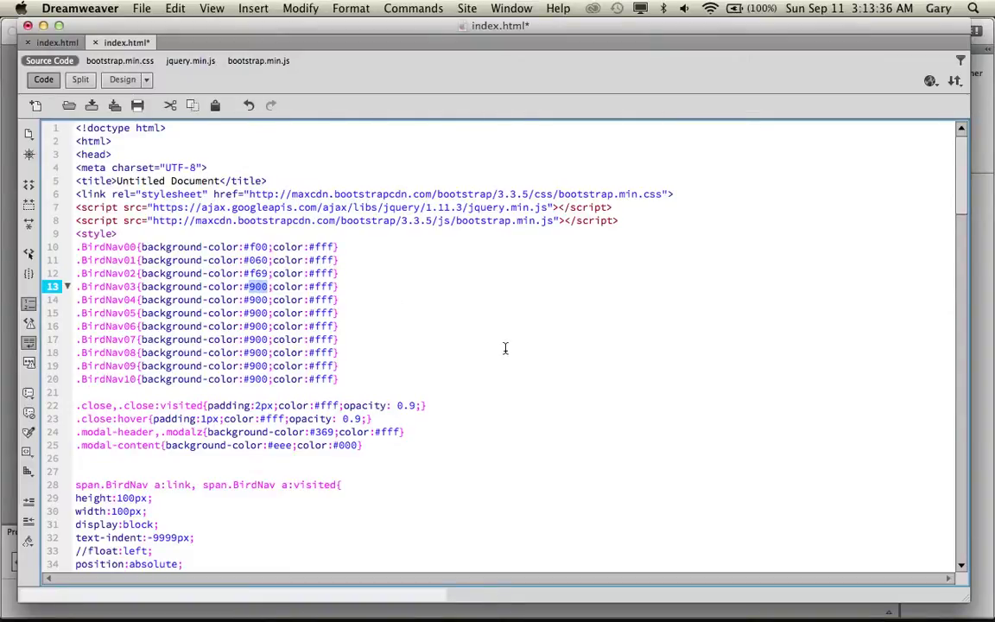
type("000")
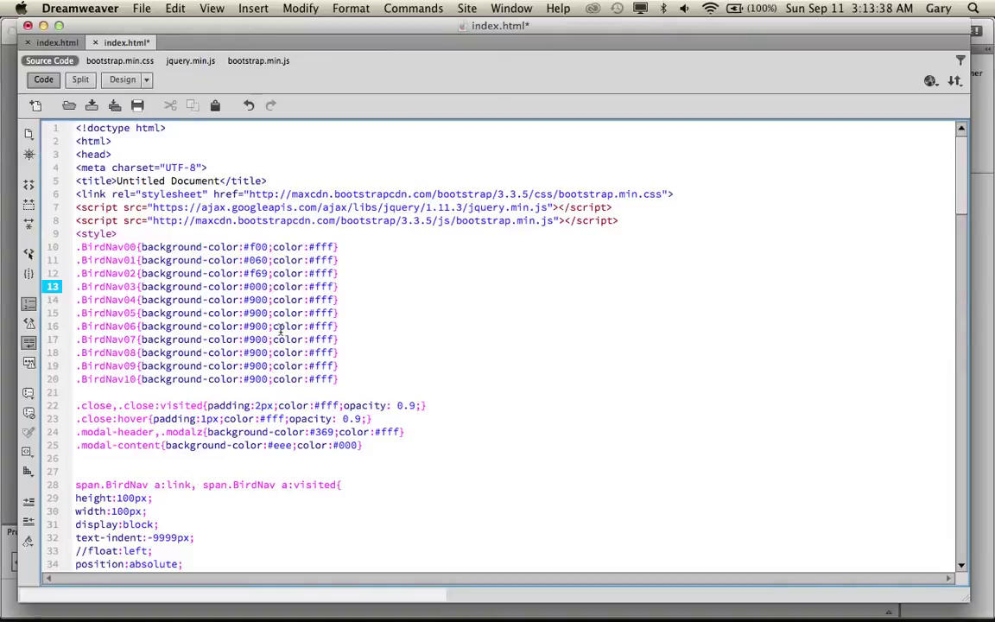
double_click(256, 312)
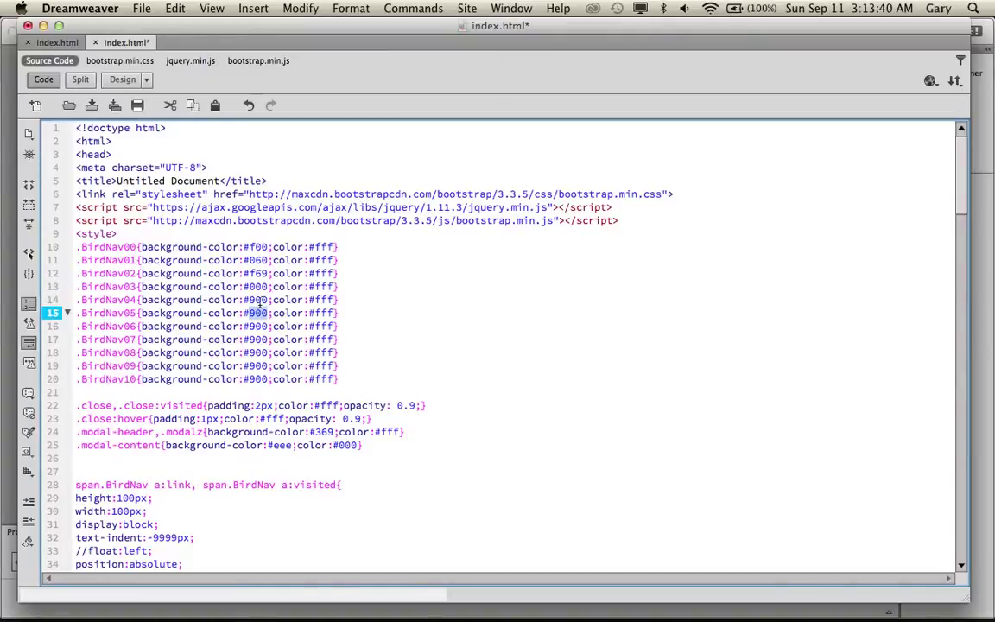
double_click(258, 300)
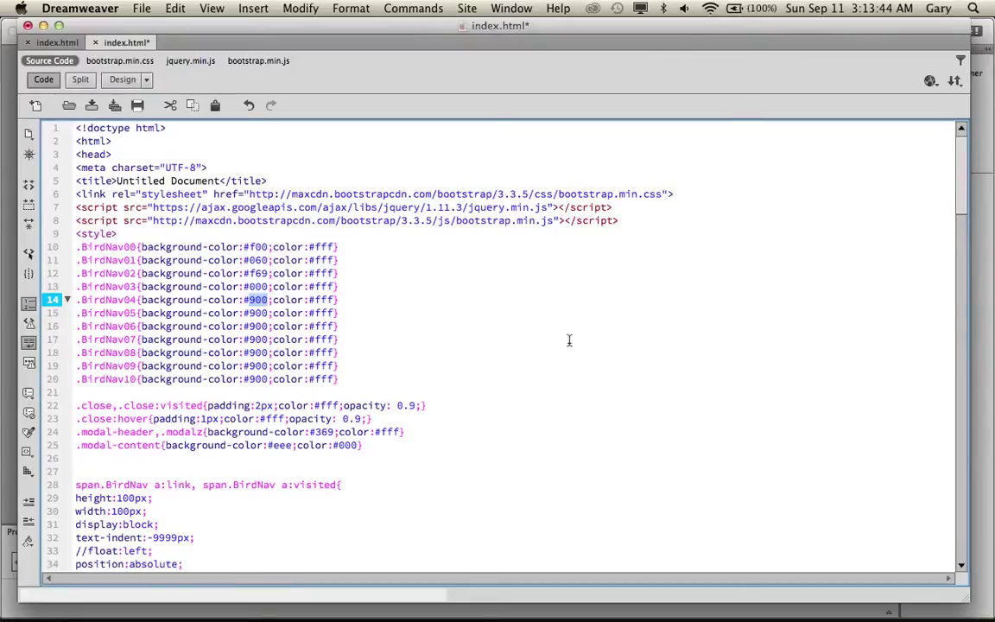
type("003")
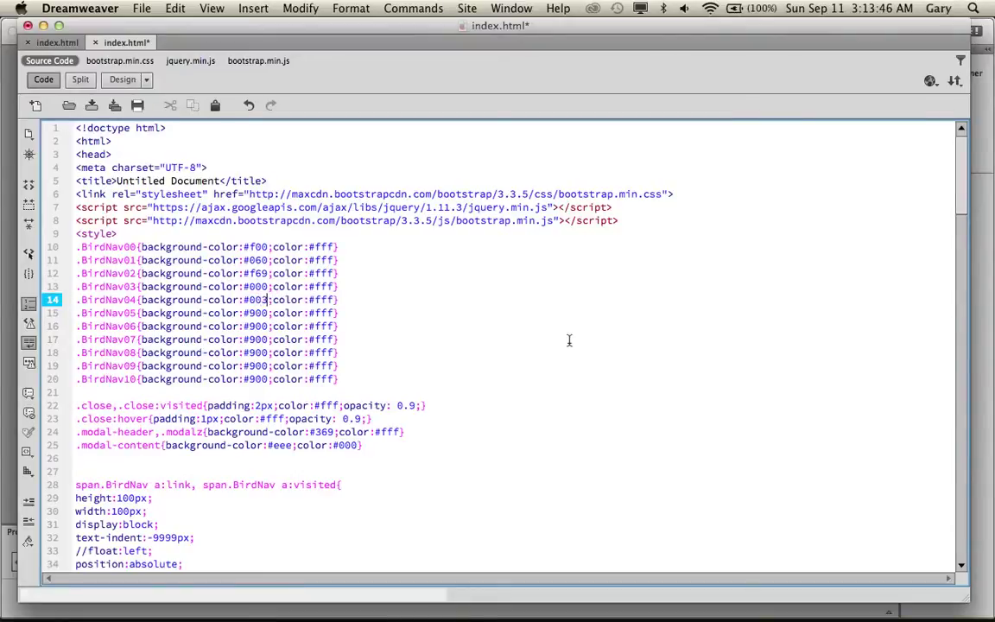
Delete the surplus .BirdNav06 to .BirdNav10 colour rules and save index.html.
left_click(500, 351)
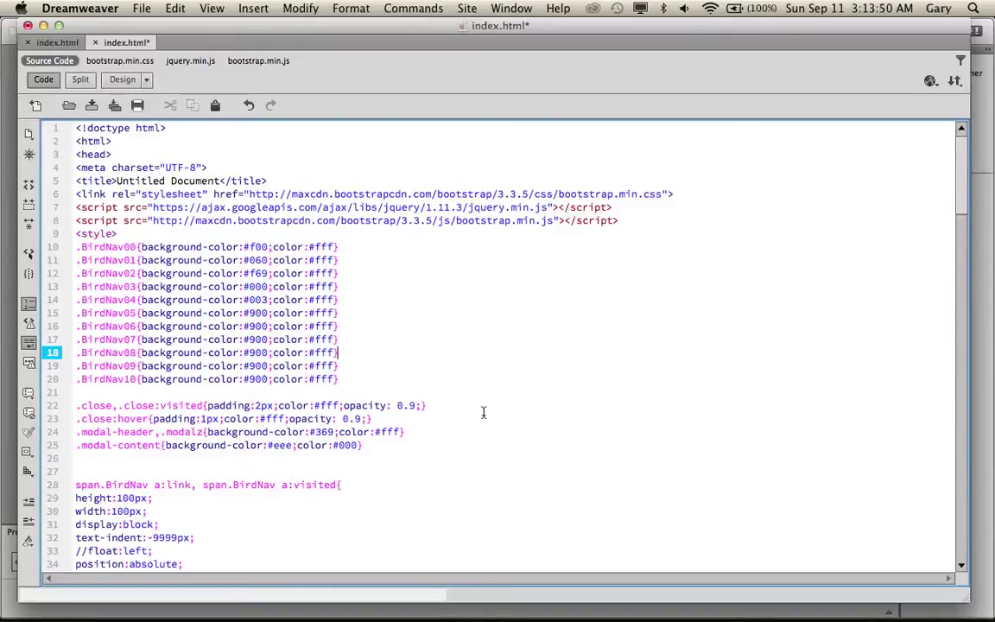
left_click_drag(340, 378, 75, 365)
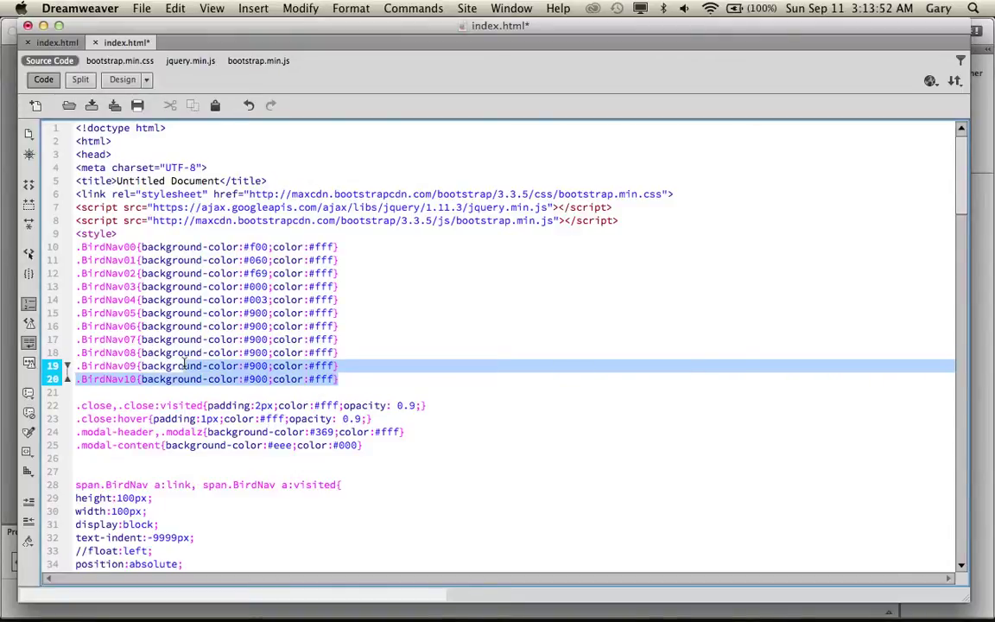
left_click_drag(184, 363, 60, 333)
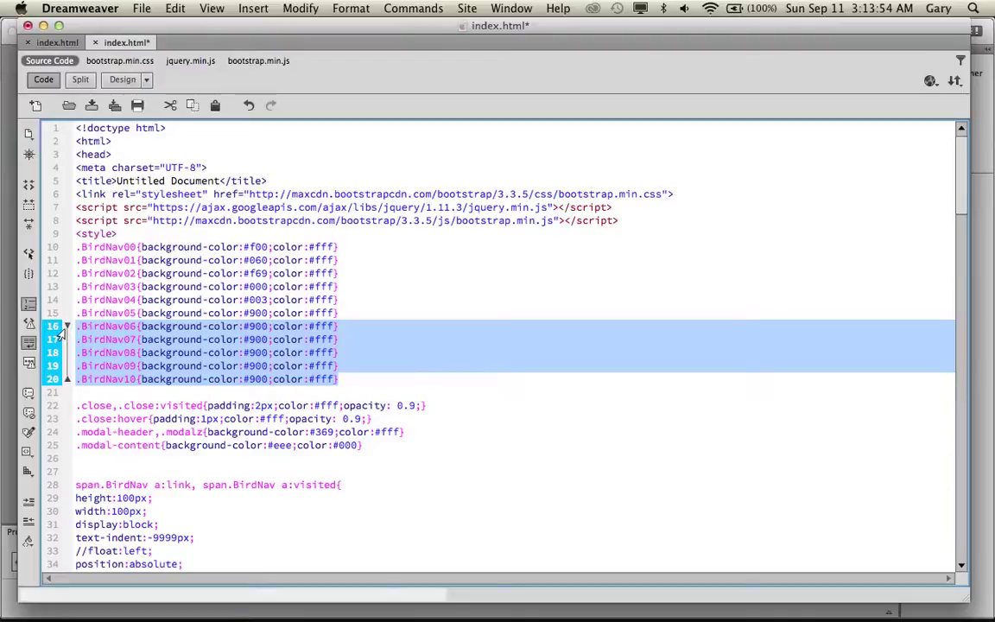
key("BackSpace")
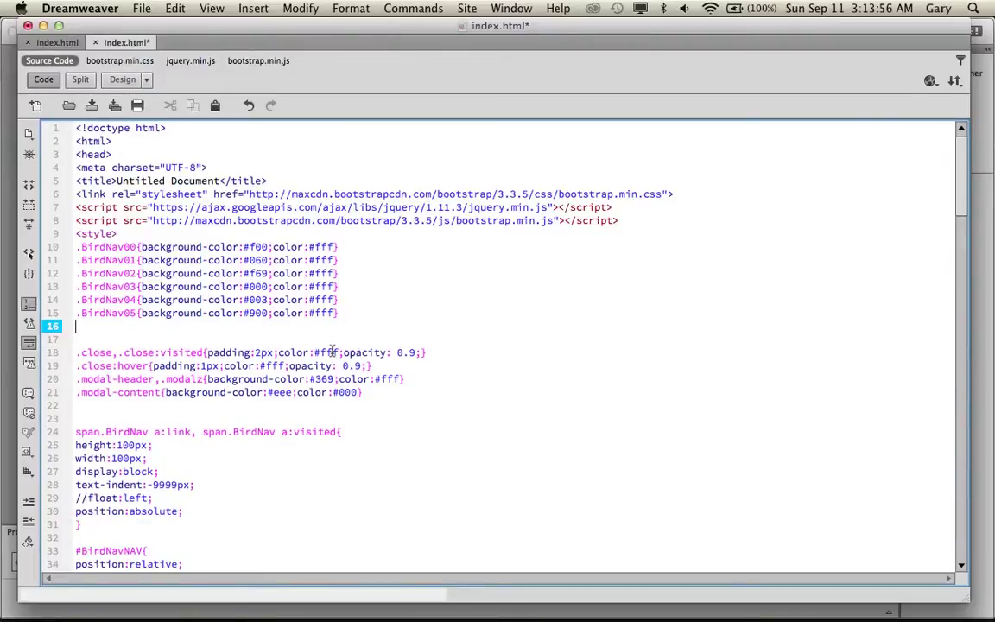
key("super+s")
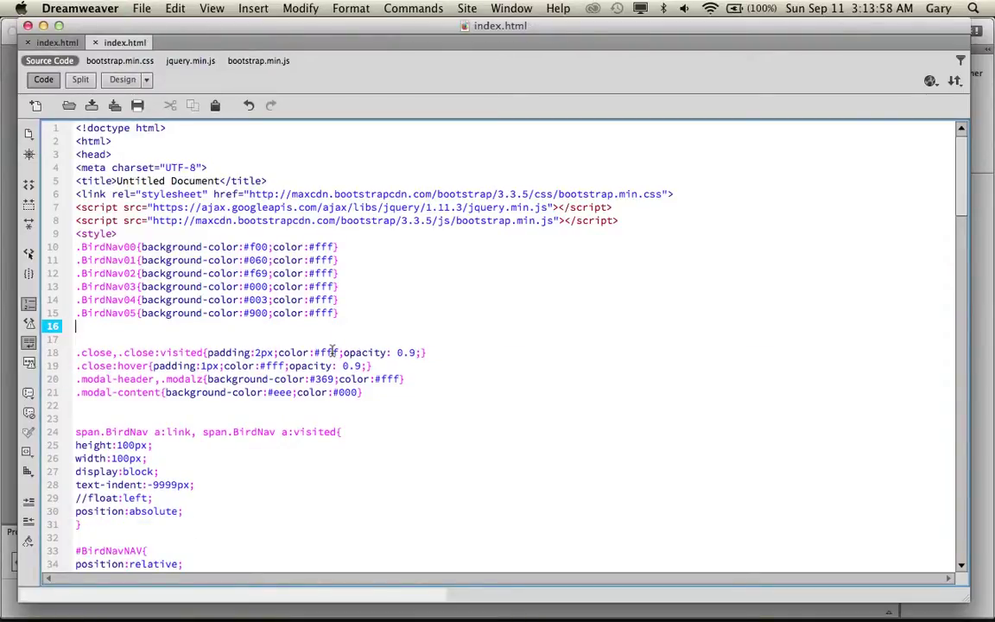
Switch to Firefox, reload the index.html preview, and check the title bar colours of the Portfolio and Staff pop-ups, dismissing each one.
key("super+Tab")
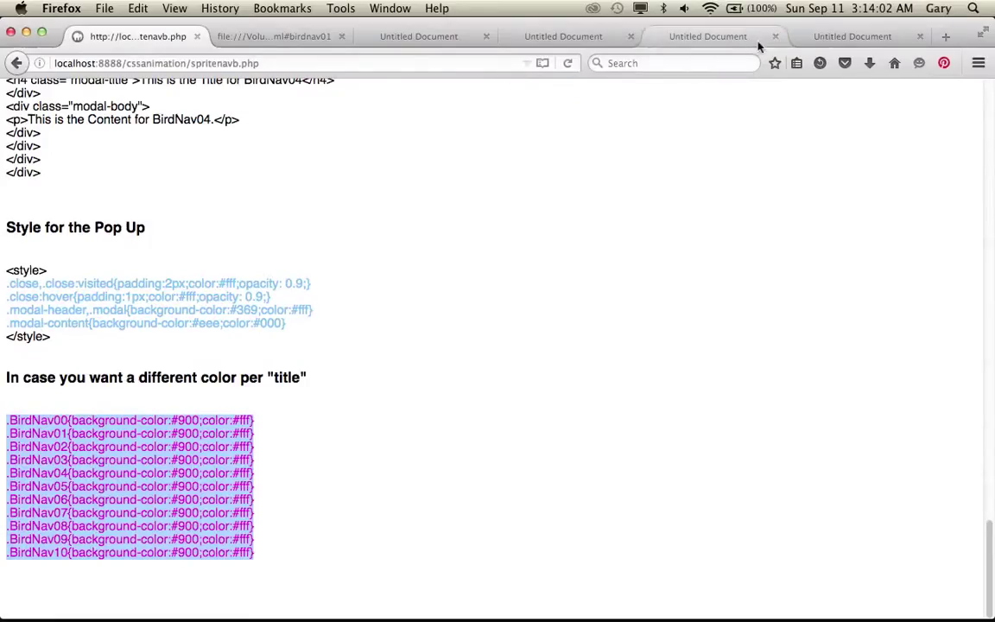
left_click(854, 36)
left_click(567, 63)
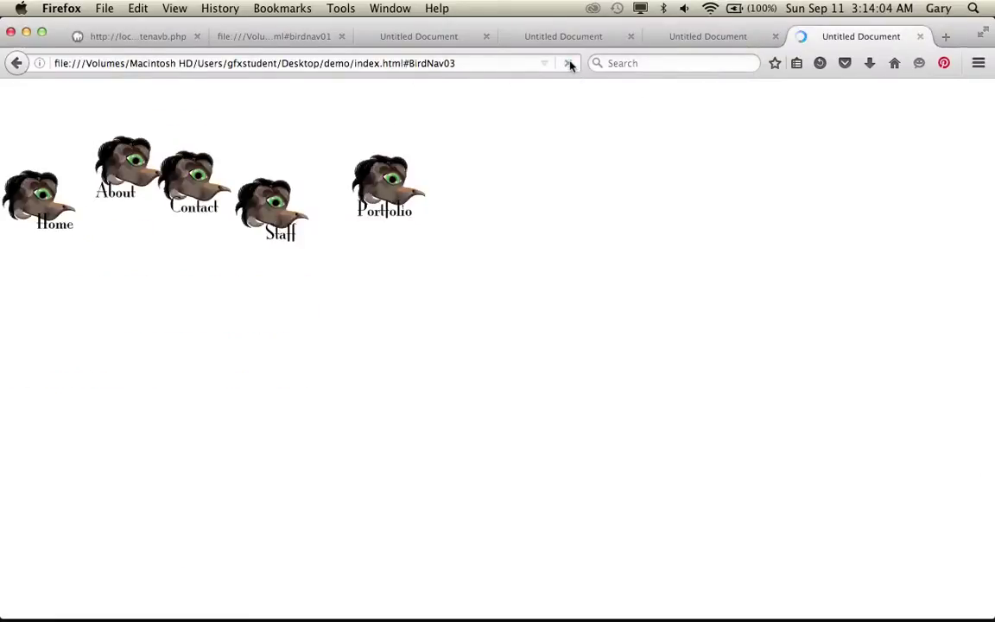
left_click(393, 182)
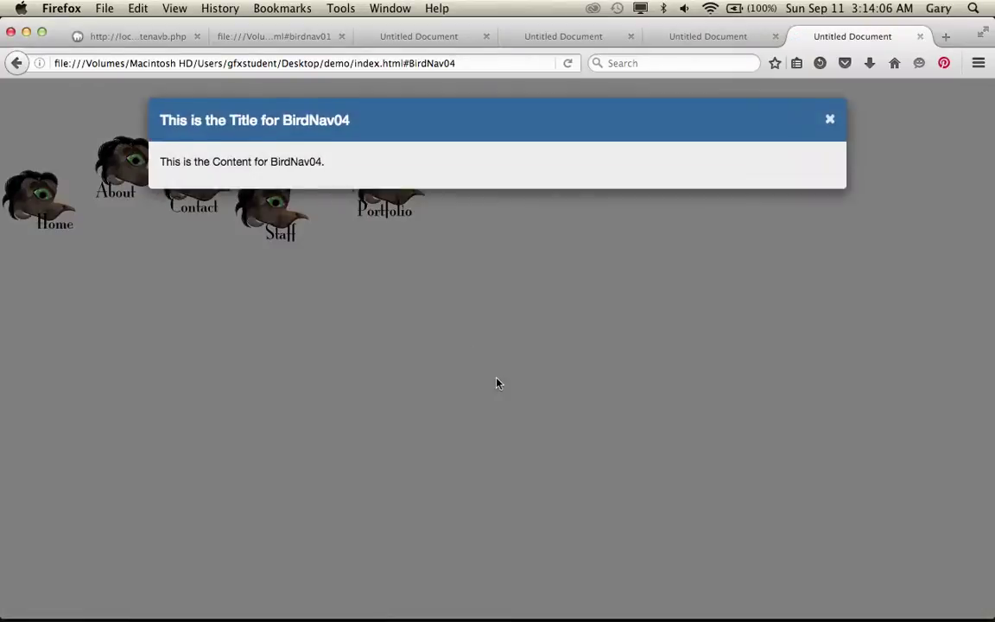
left_click(475, 380)
left_click(285, 212)
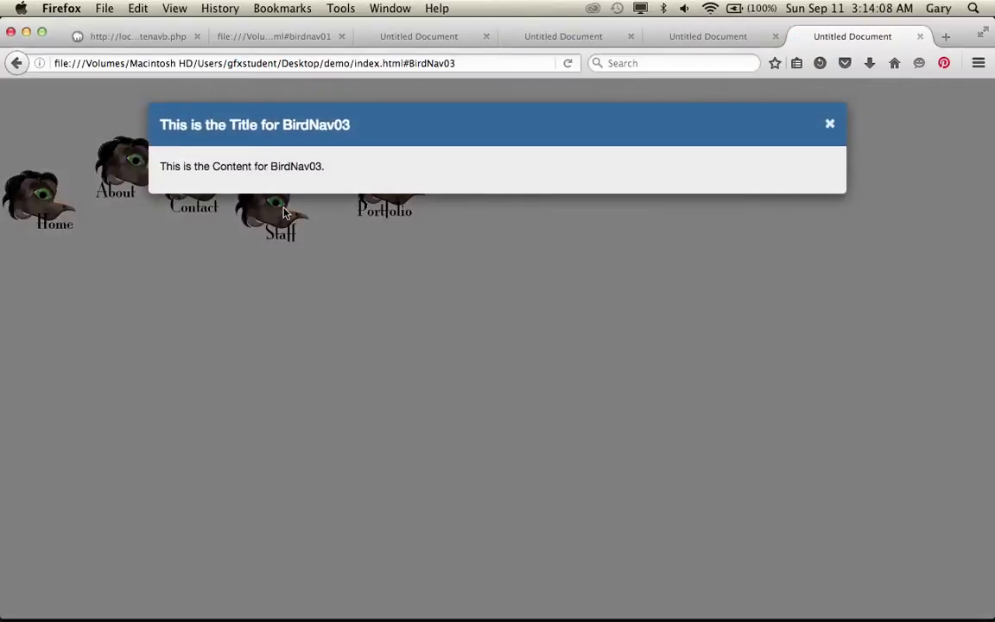
left_click(374, 289)
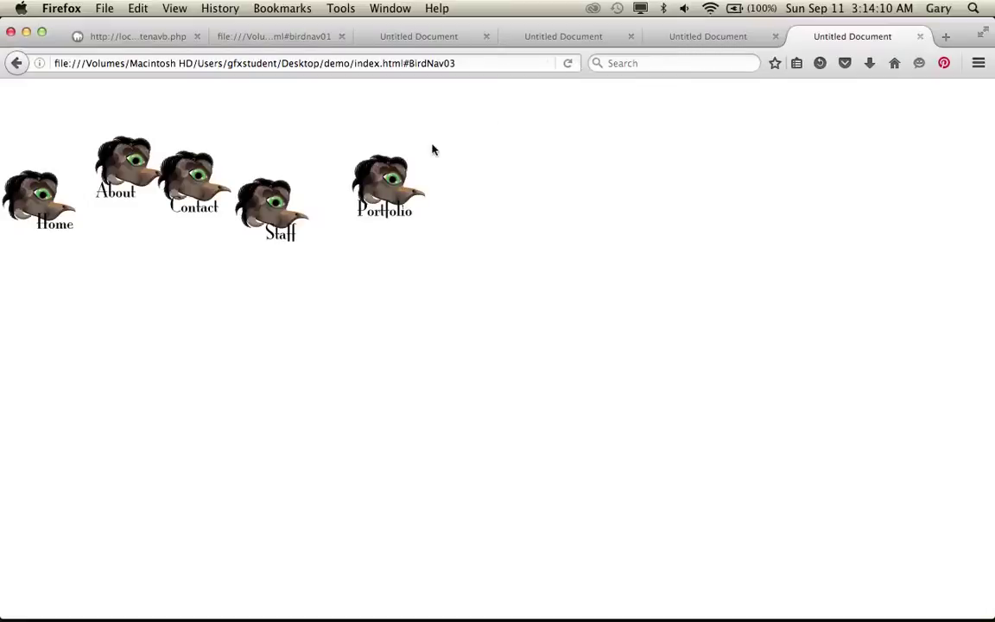
Review the colour rules in Dreamweaver, return to Firefox, and check the Portfolio and Contact pop-ups against them.
key("super+Tab")
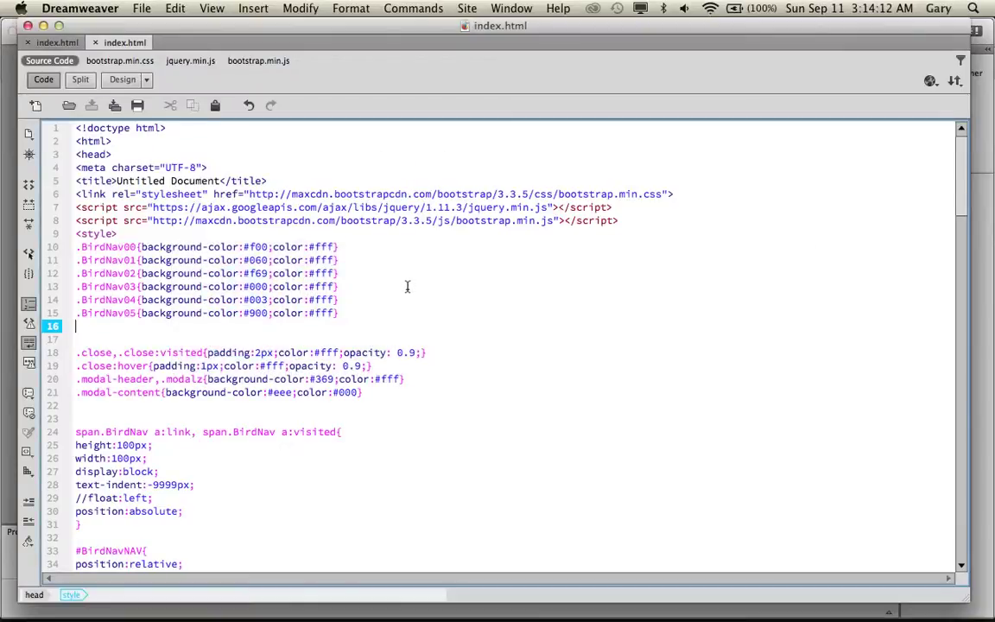
key("super+Tab")
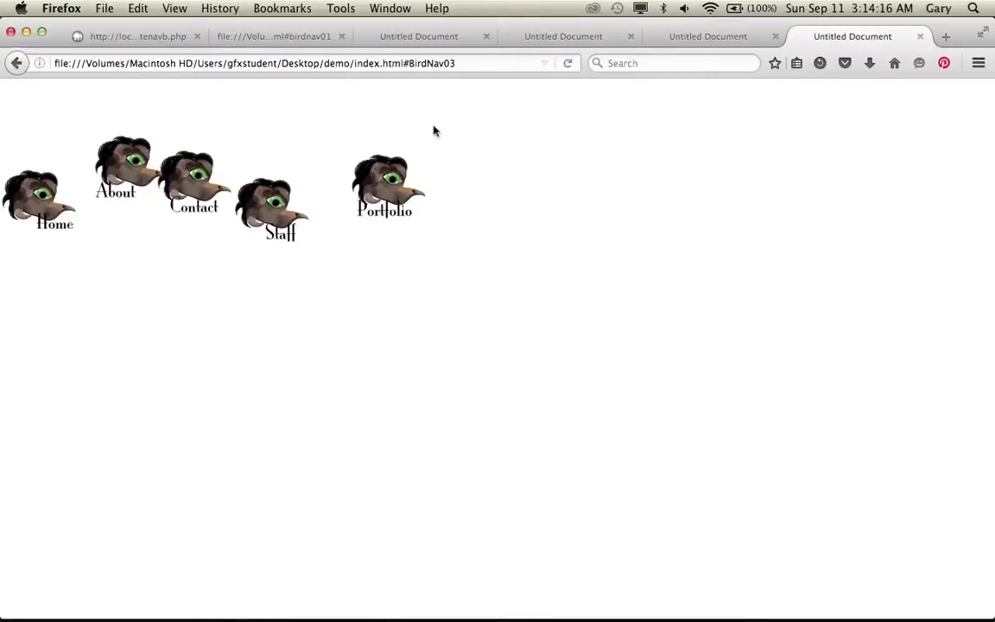
left_click(389, 174)
left_click(355, 292)
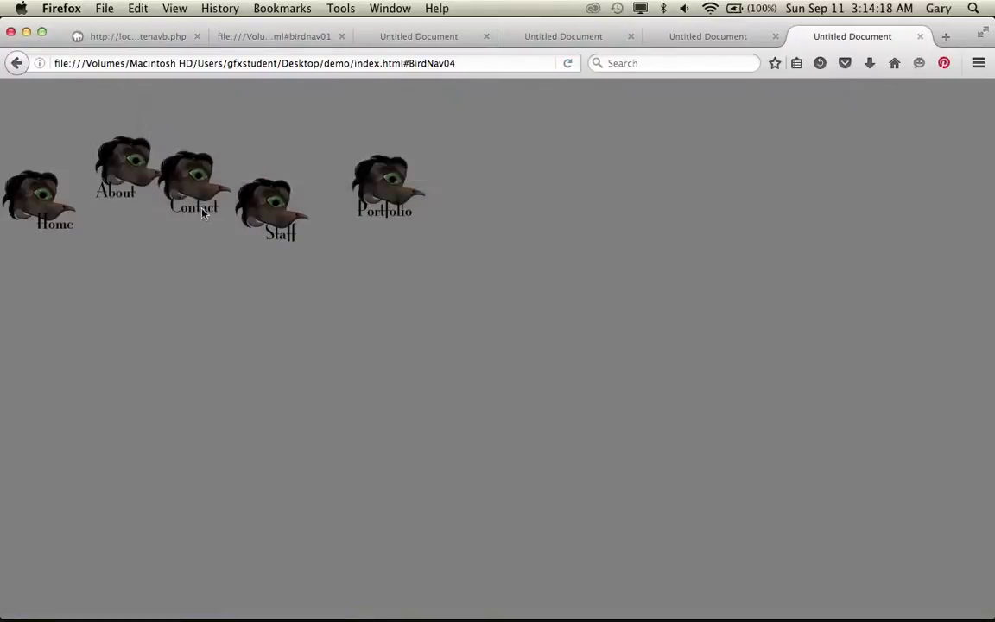
left_click(192, 187)
left_click(260, 324)
Switch to Dreamweaver, copy the .BirdNav00 to .BirdNav05 colour rules, and remove them from the start of the style block.
key("super+Tab")
left_click_drag(354, 323, 52, 248)
key("ctrl+c")
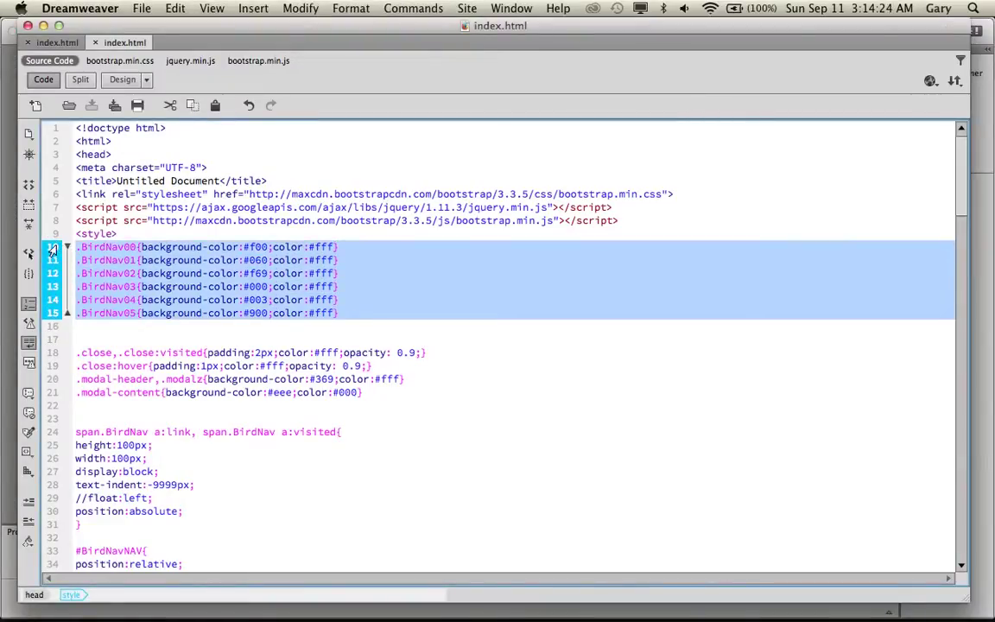
key("Delete")
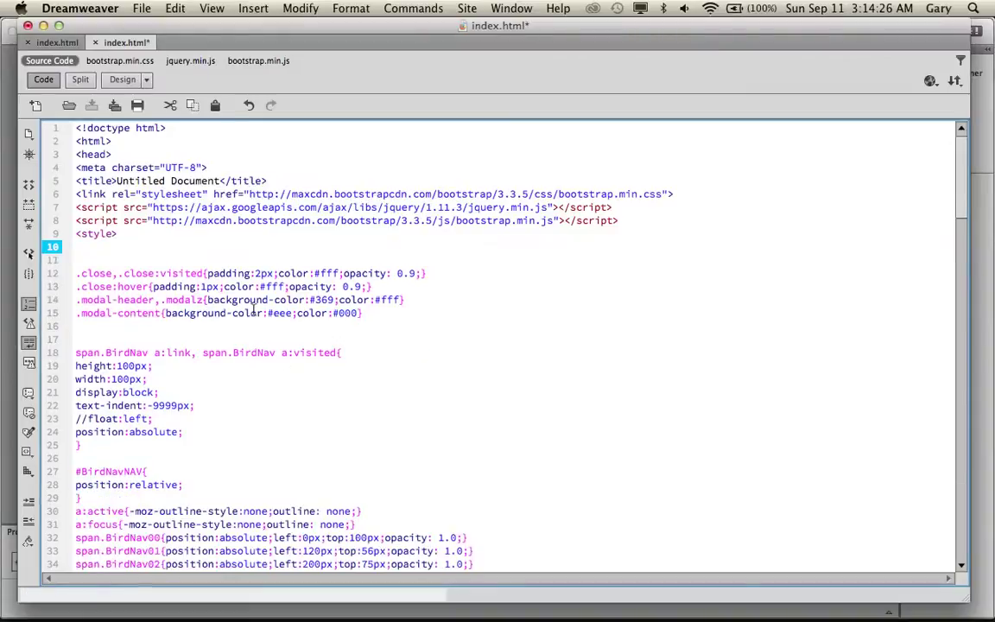
Paste the copied .BirdNav00 to .BirdNav05 colour rules just above the closing style tag and save index.html.
scroll(177, 296, "down", 2)
scroll(177, 296, "down", 10)
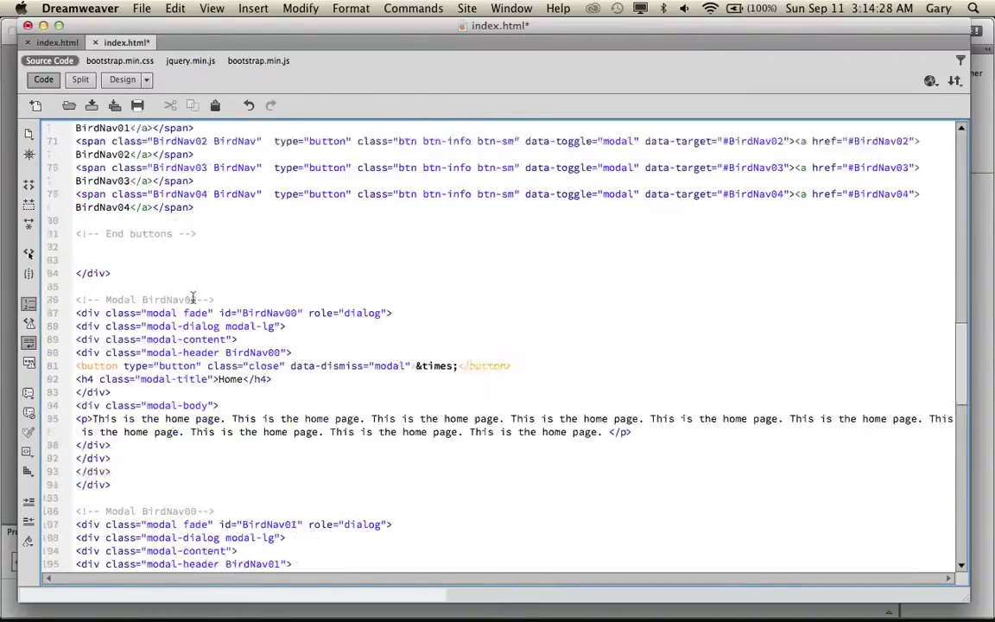
scroll(193, 298, "up", 5)
scroll(193, 298, "up", 2)
left_click(139, 293)
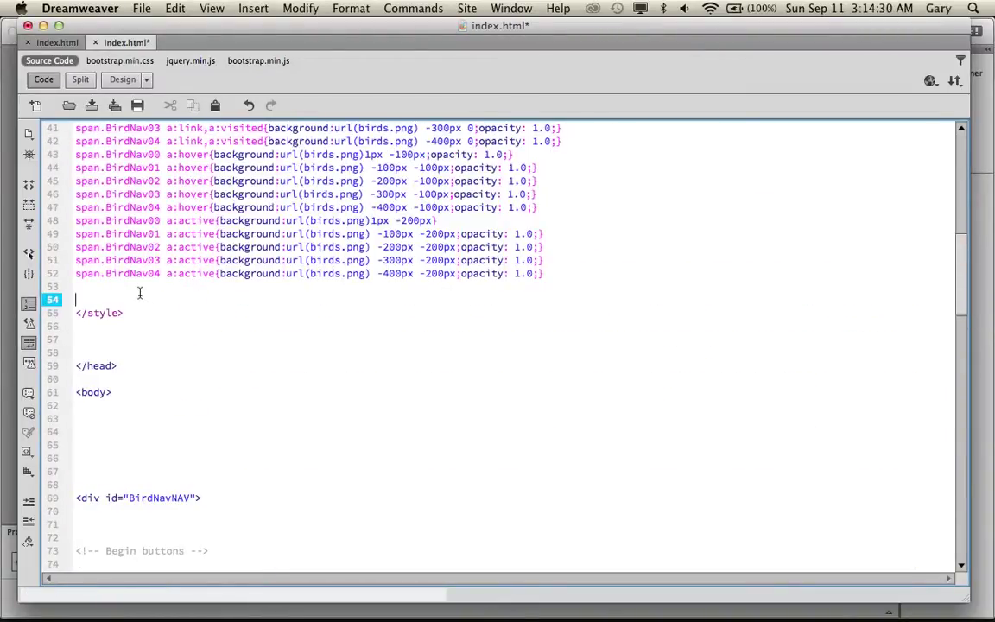
key("ctrl+v")
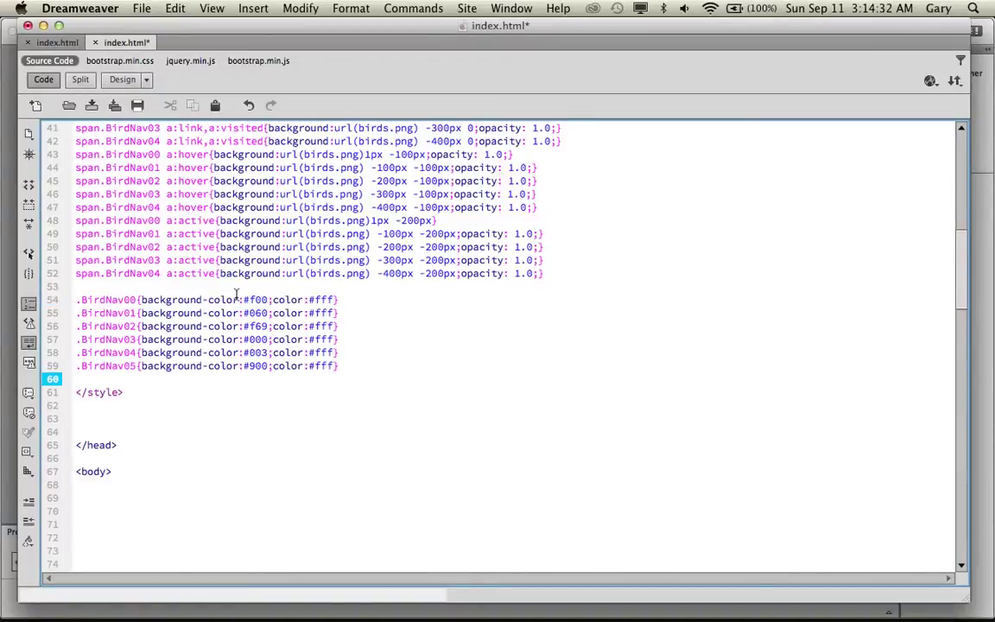
key("super+s")
Switch to Firefox, reload the preview, and check the title bar colours of the Portfolio, Staff, Contact, About and Home pop-ups, dismissing each one.
key("super+Tab")
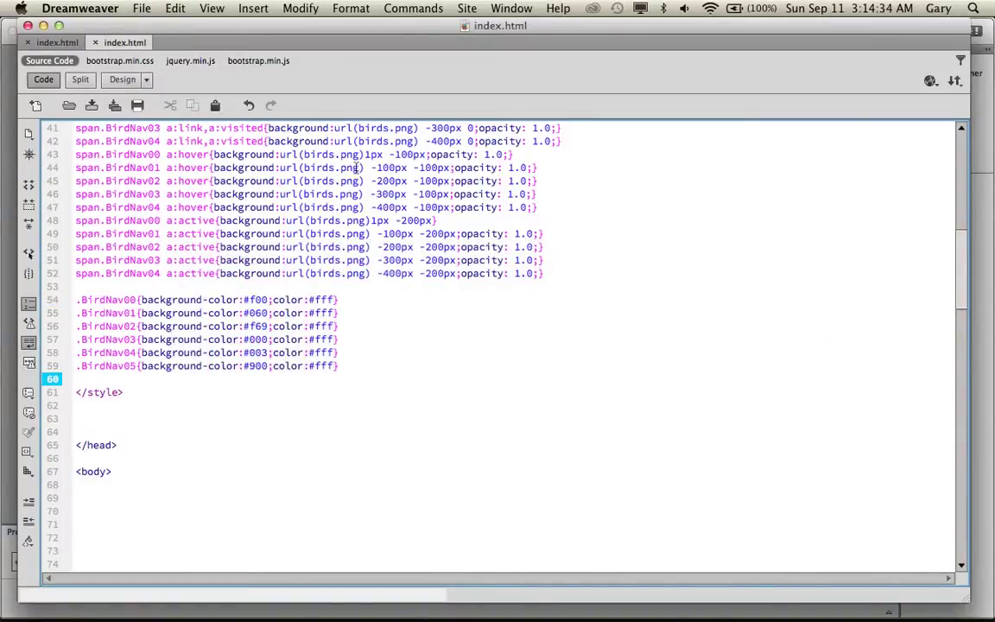
key("super+Tab")
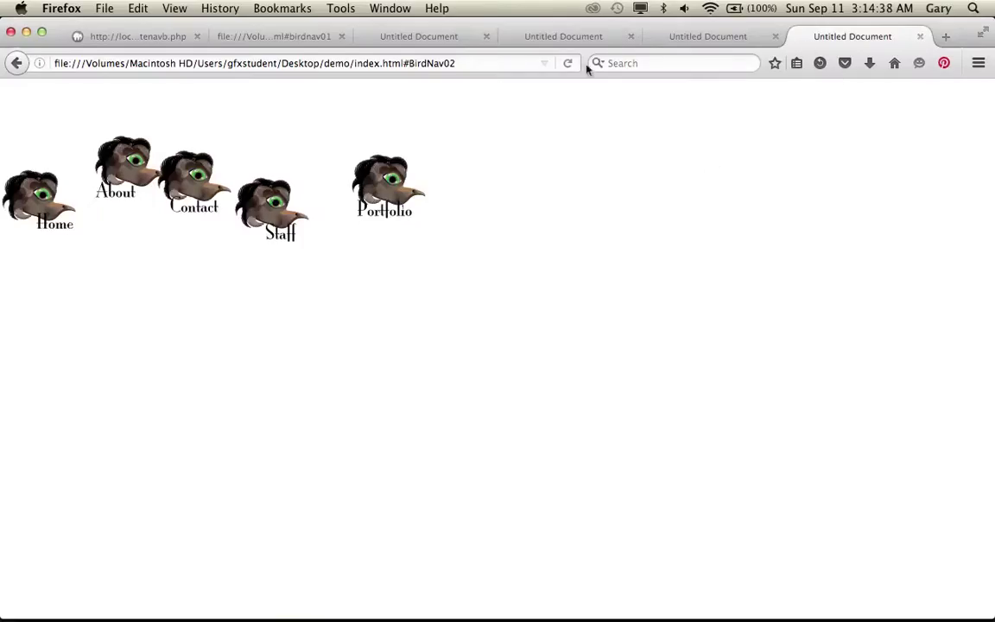
left_click(567, 64)
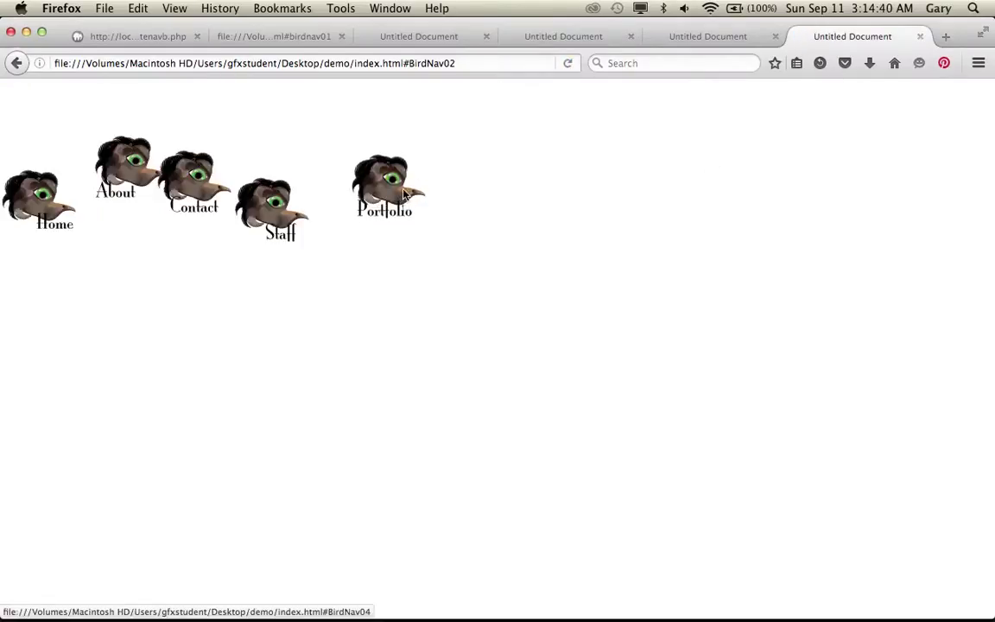
left_click(423, 199)
left_click(328, 255)
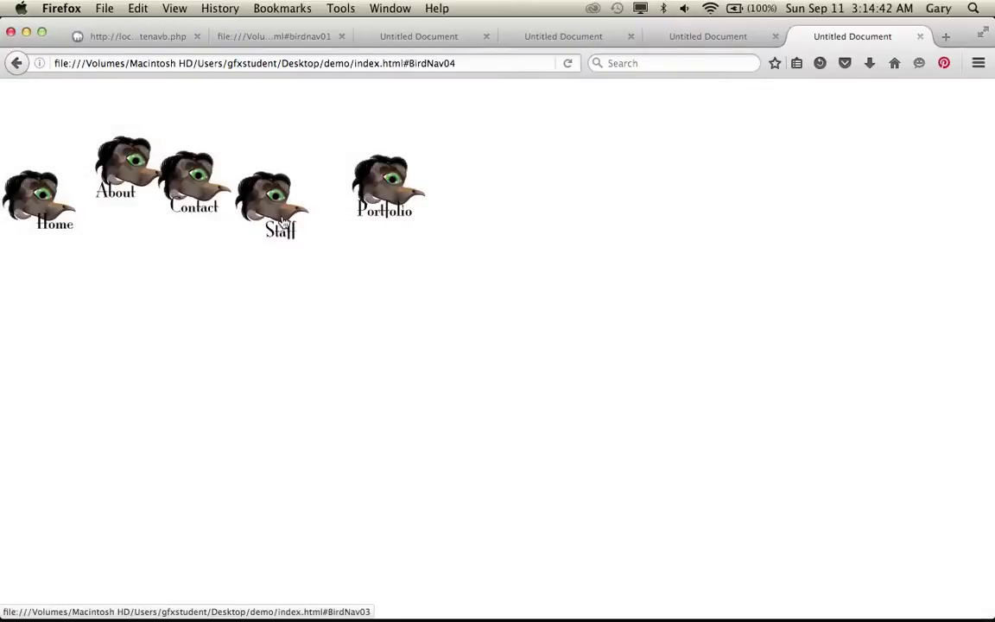
left_click(282, 227)
left_click(252, 288)
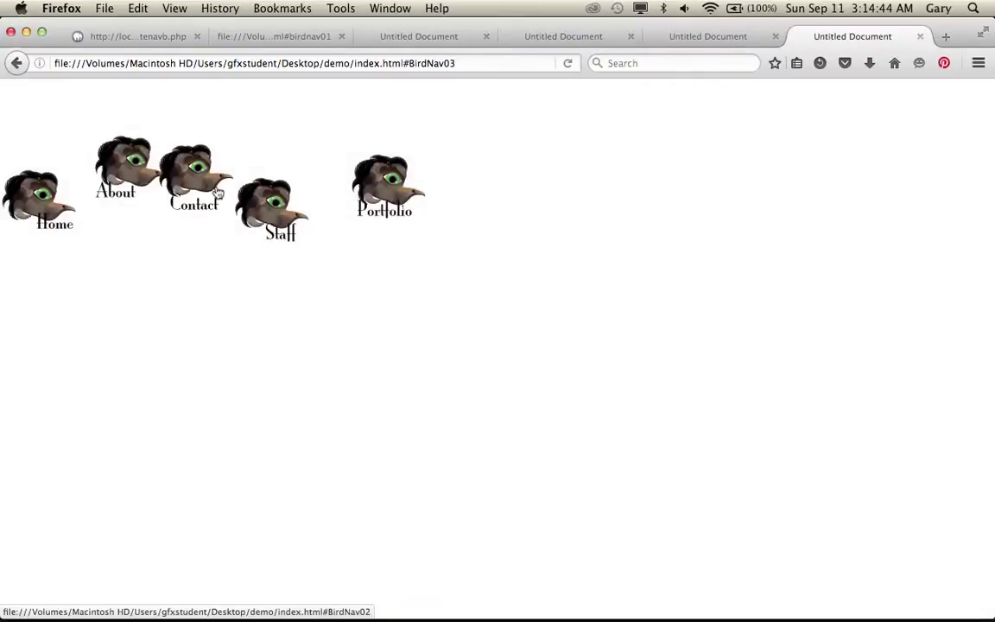
left_click(218, 191)
left_click(250, 292)
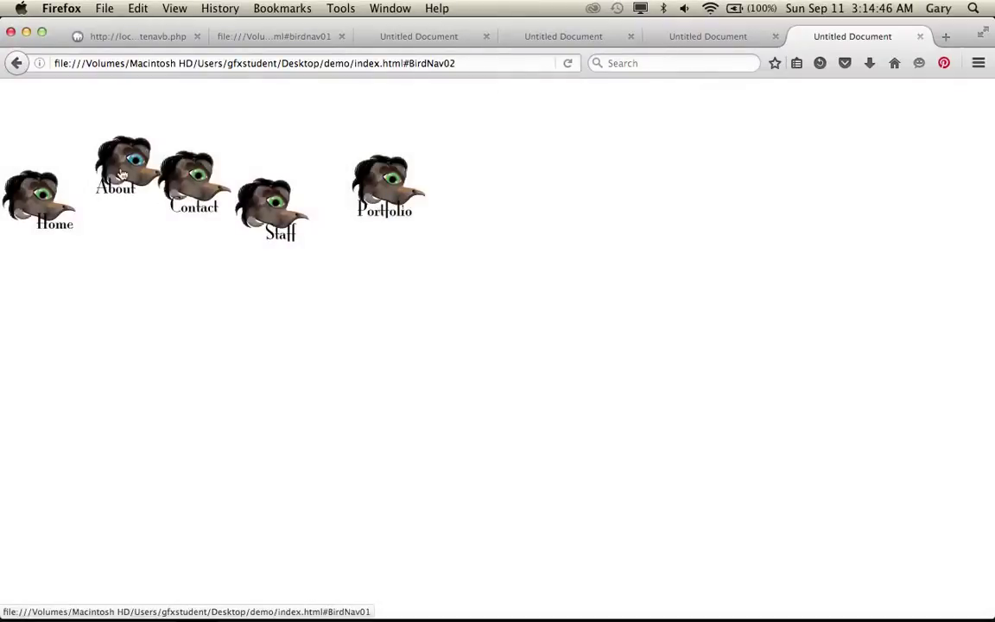
left_click(121, 171)
left_click(168, 302)
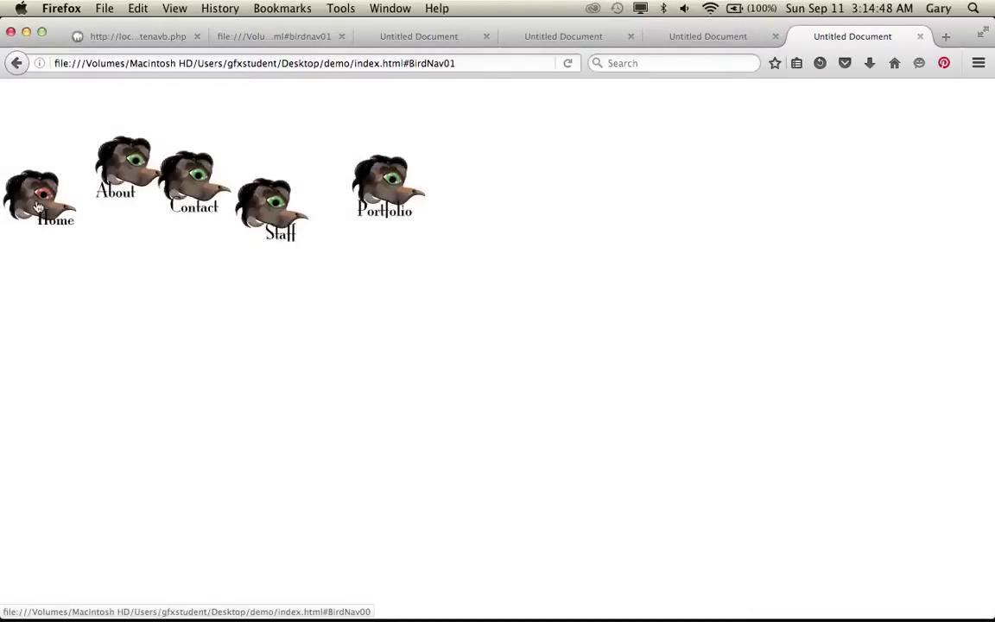
left_click(37, 204)
left_click(162, 304)
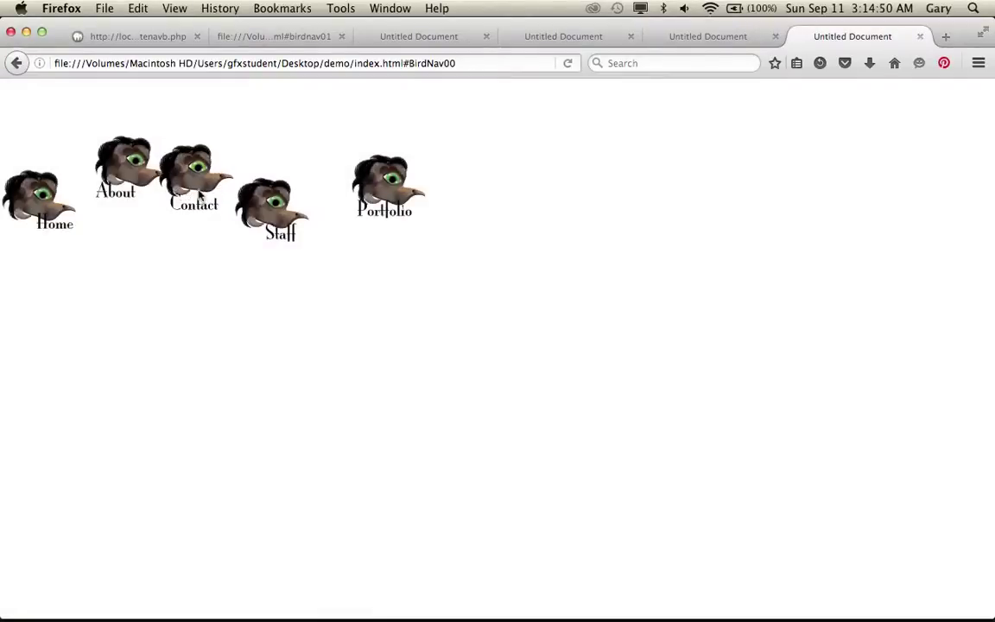
Recheck the title bar colours of the Contact, Staff and Portfolio pop-ups, dismissing each one.
left_click(194, 177)
left_click(207, 293)
left_click(268, 209)
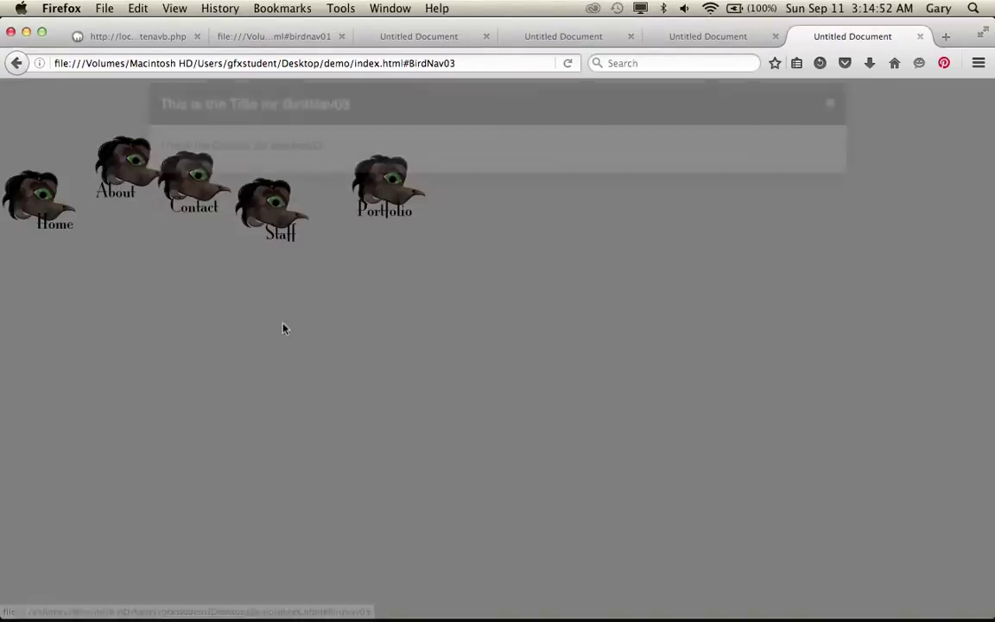
left_click(381, 236)
left_click(385, 211)
left_click(327, 328)
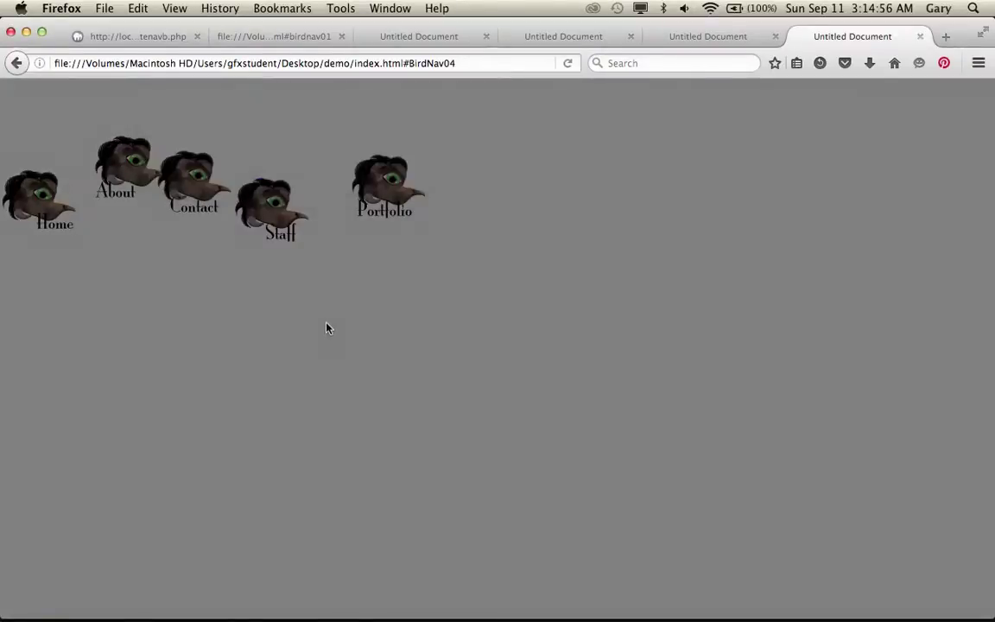
Return to the generated sprite navigation code page and open the blank Sprite Nav generator form from there.
key("super+Tab")
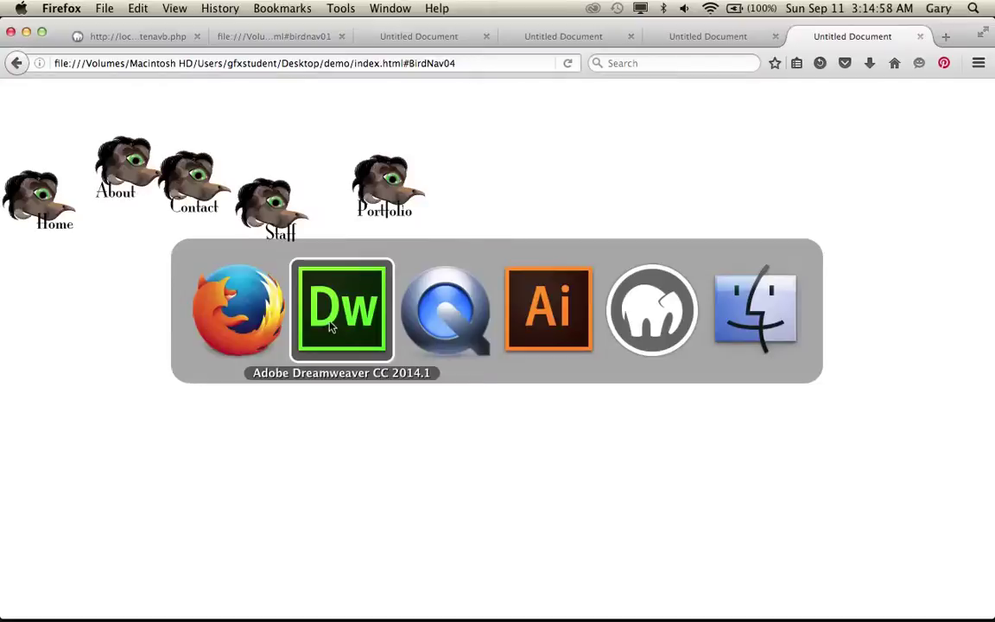
left_click(107, 39)
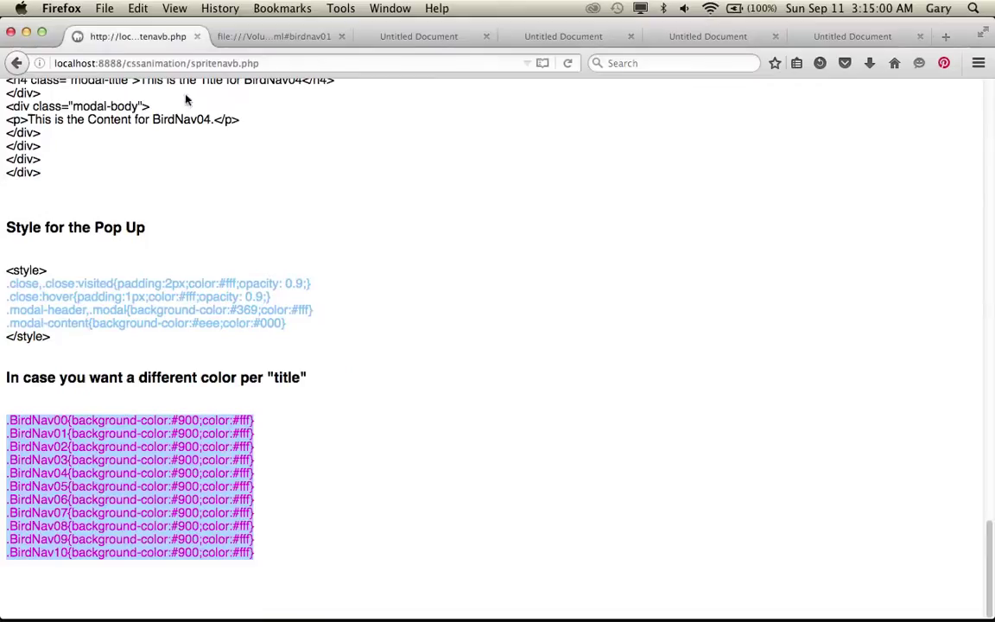
scroll(350, 315, "up", 15)
scroll(348, 312, "up", 5)
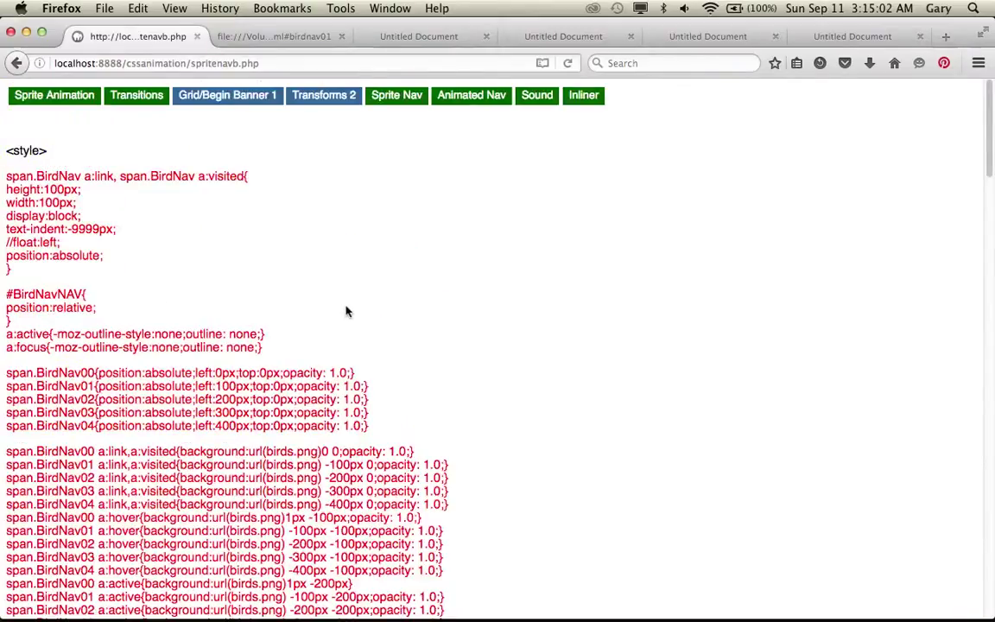
left_click(395, 105)
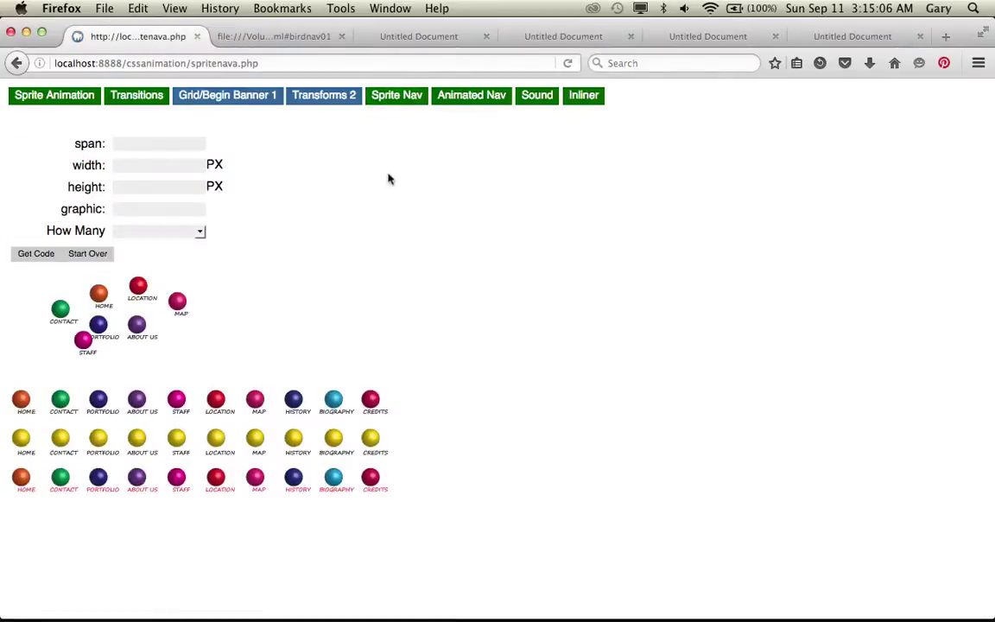